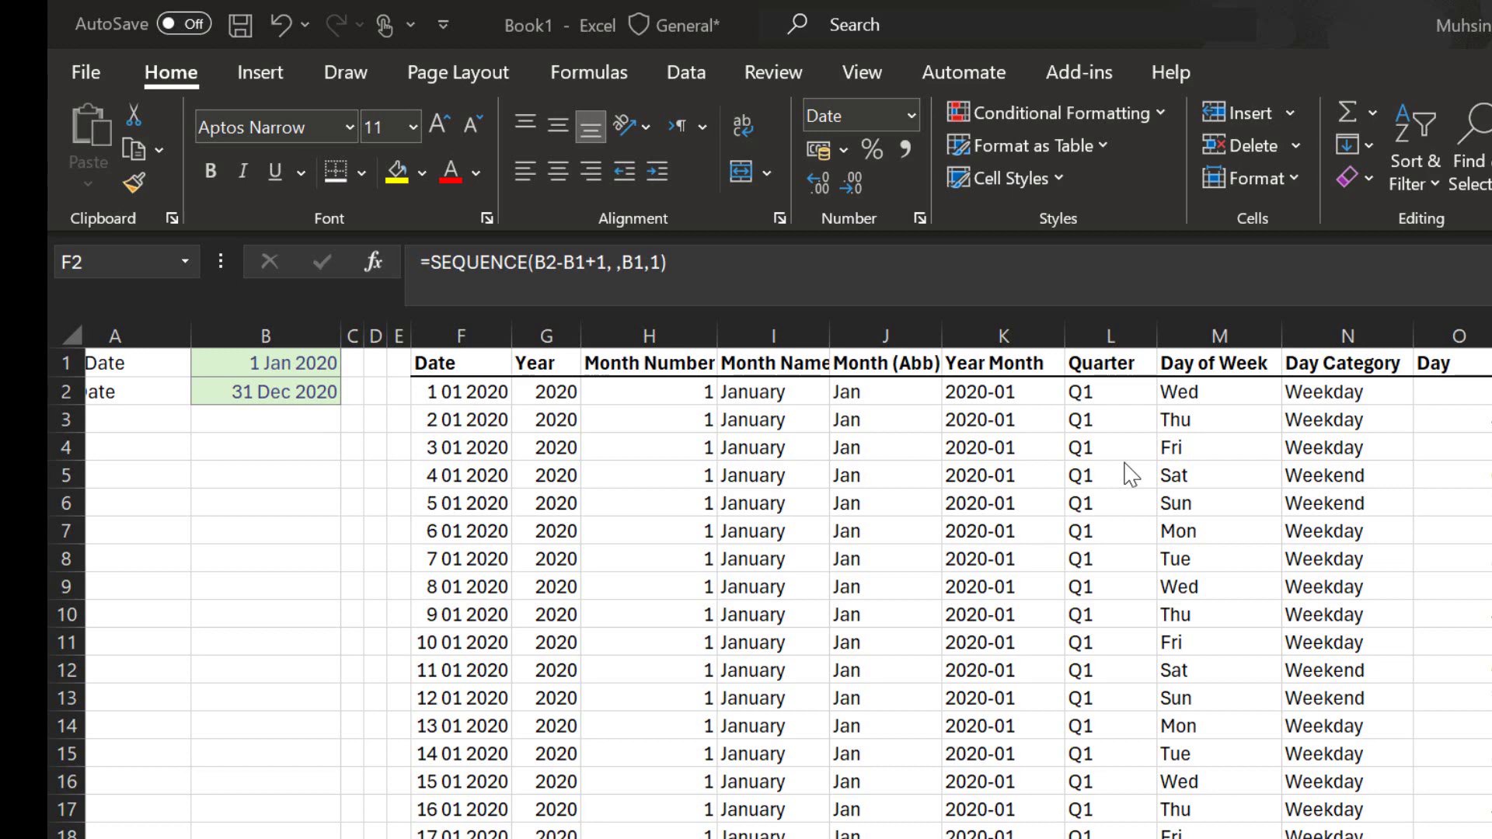
Review the StartDate and EndDate inputs beside the finished date table.
left_click(466, 366)
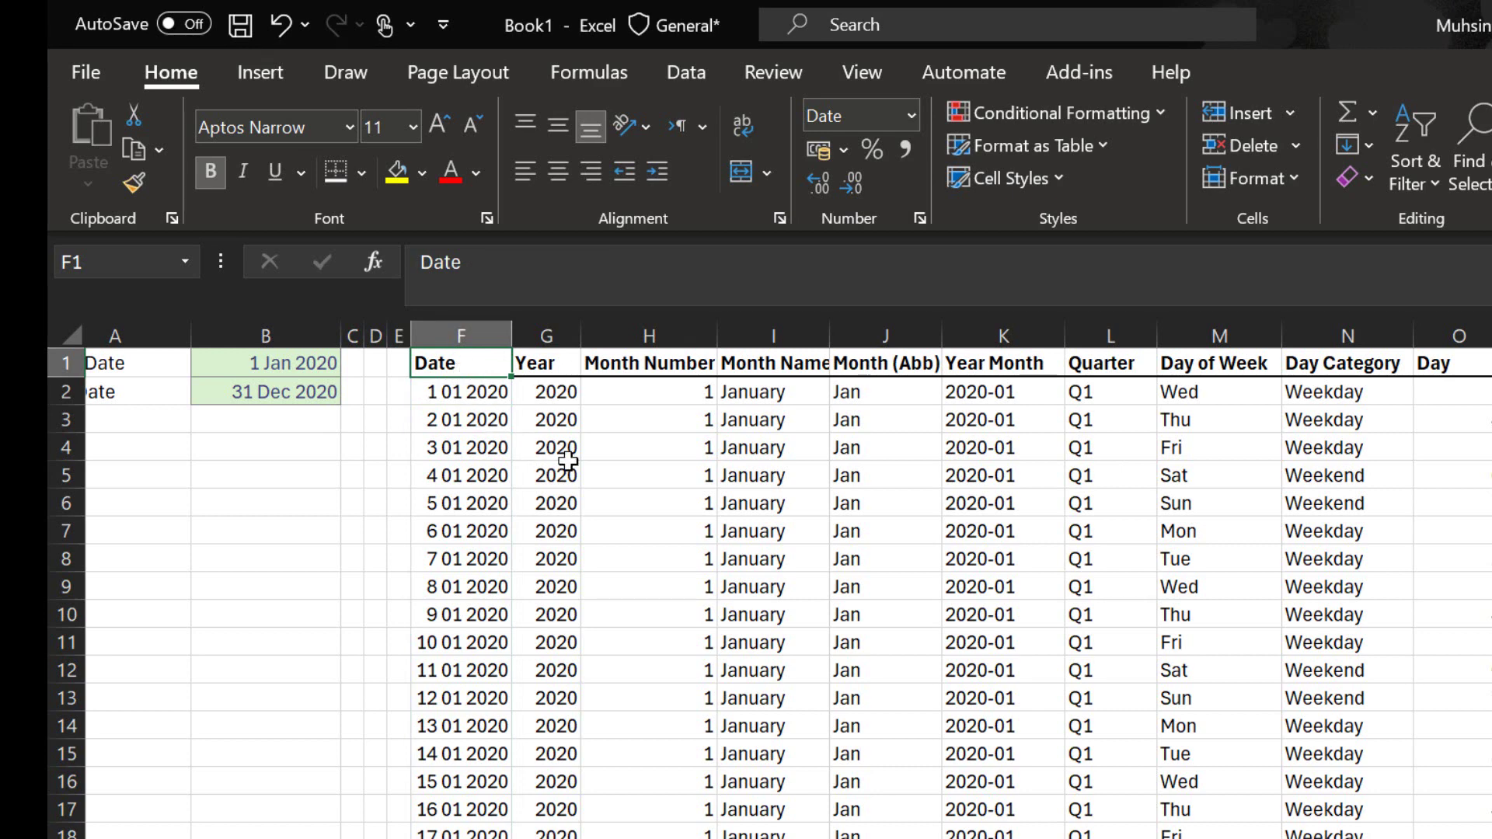
key("Left")
key("Left")
key("Left")
key("Left")
key("Left")
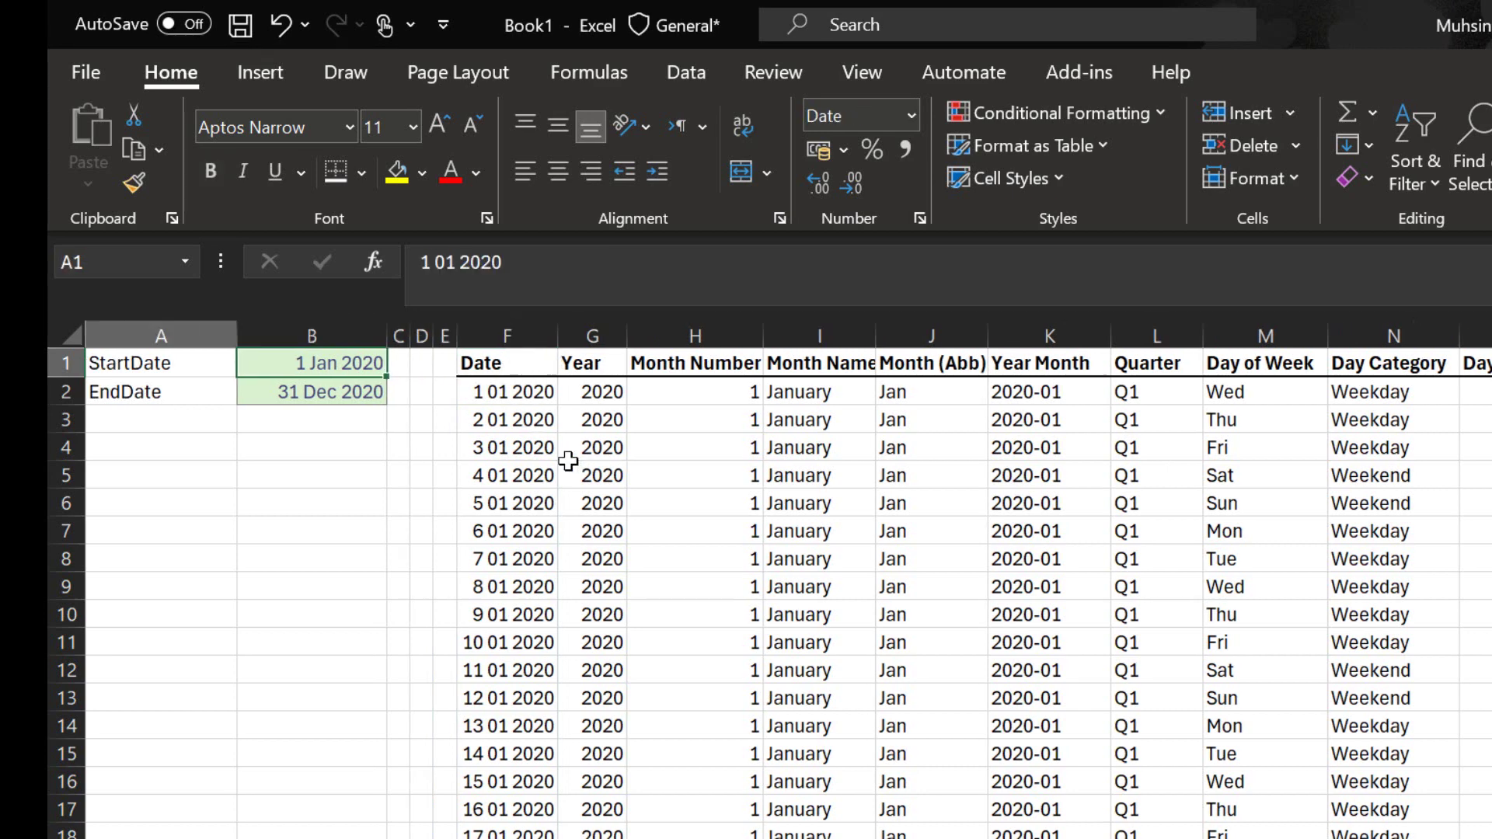
key("Right")
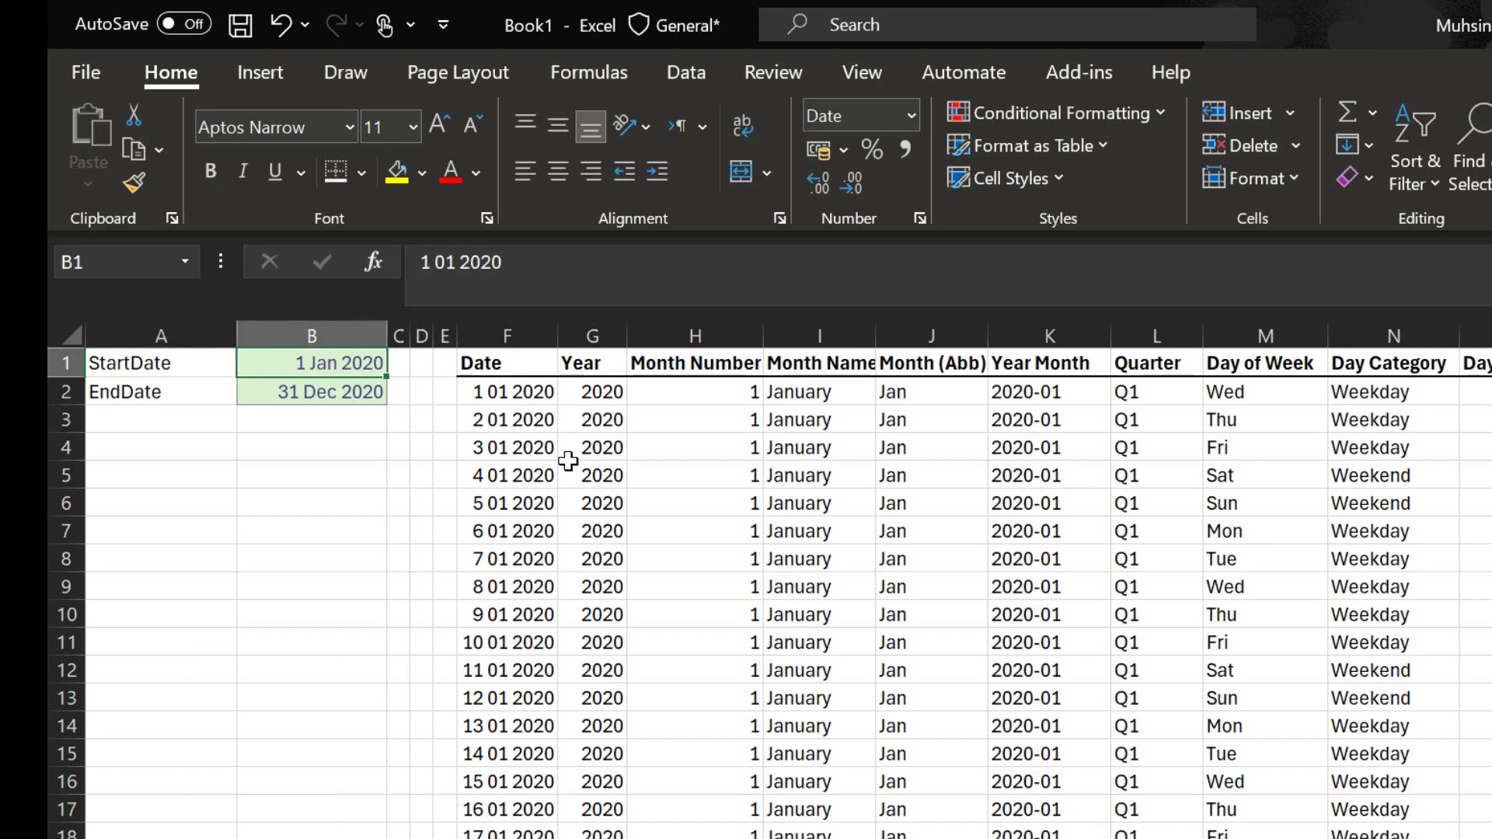
key("Right")
key("Right")
key("Right")
key("Right")
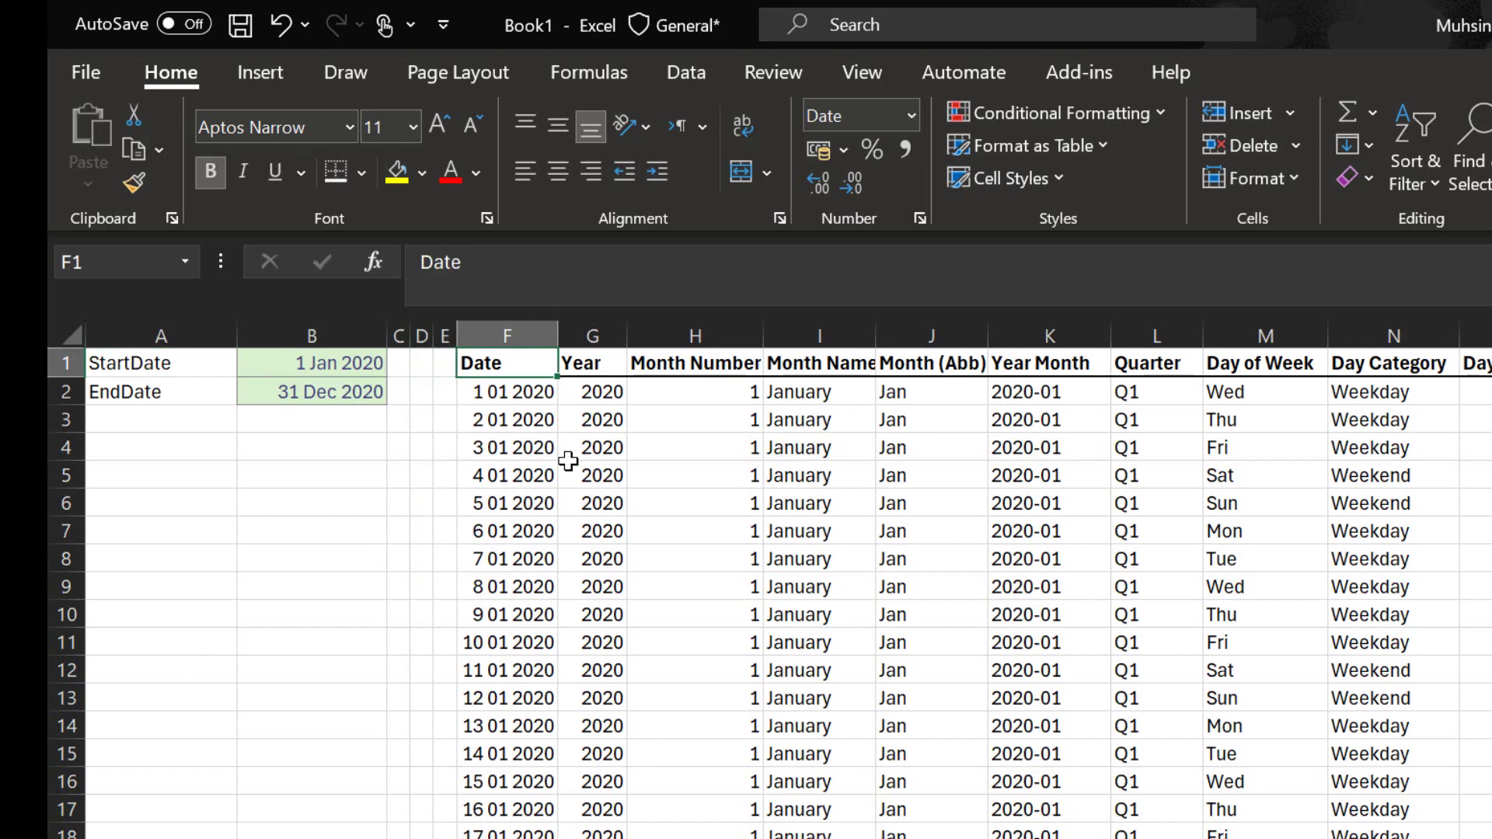
Examine the Date column's formula and the Year and month columns of the finished date table.
key("shift+space")
key("Down")
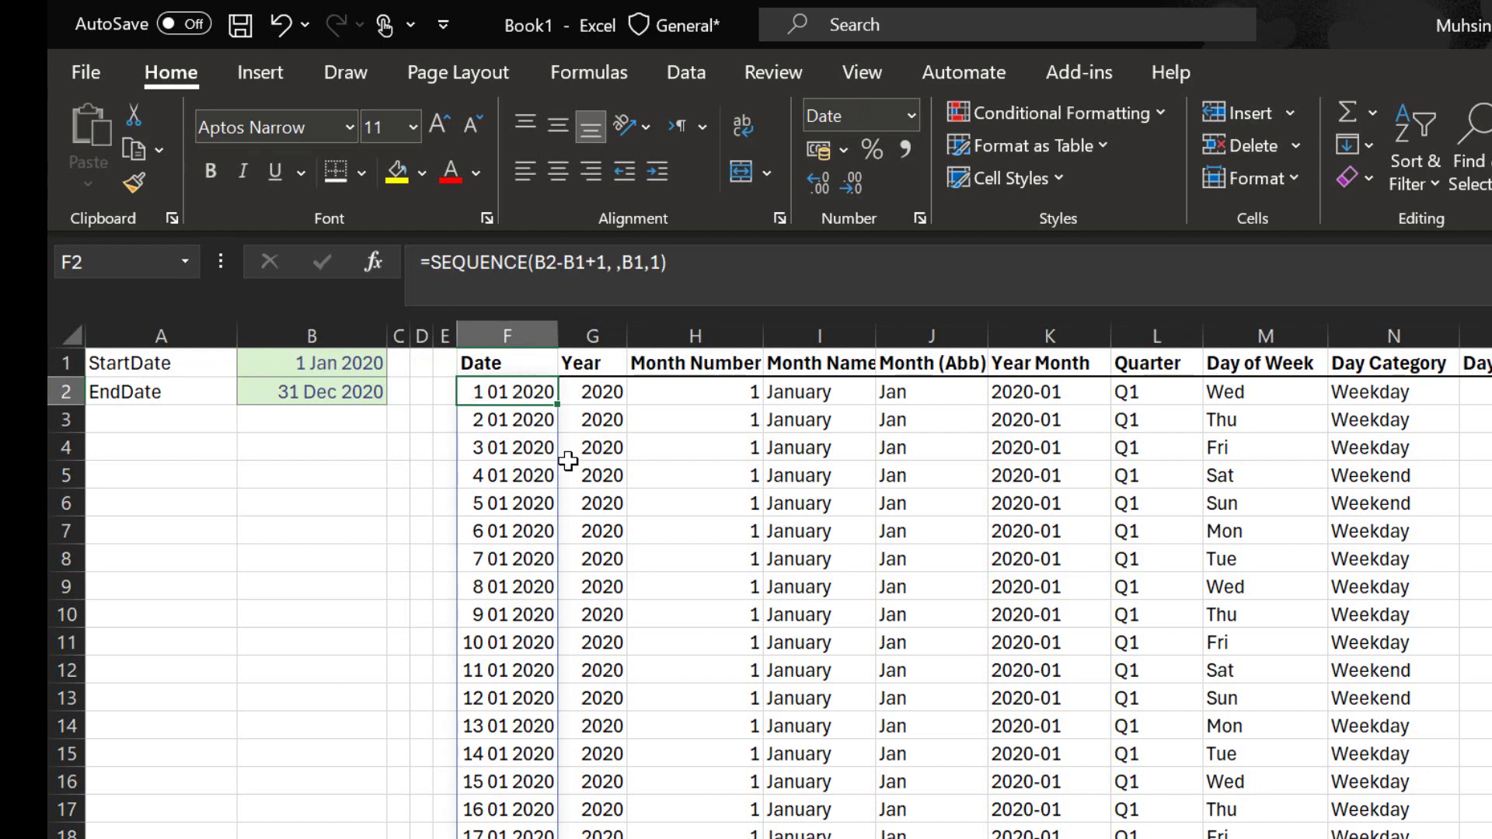
key("Up")
key("ctrl+shift+Down")
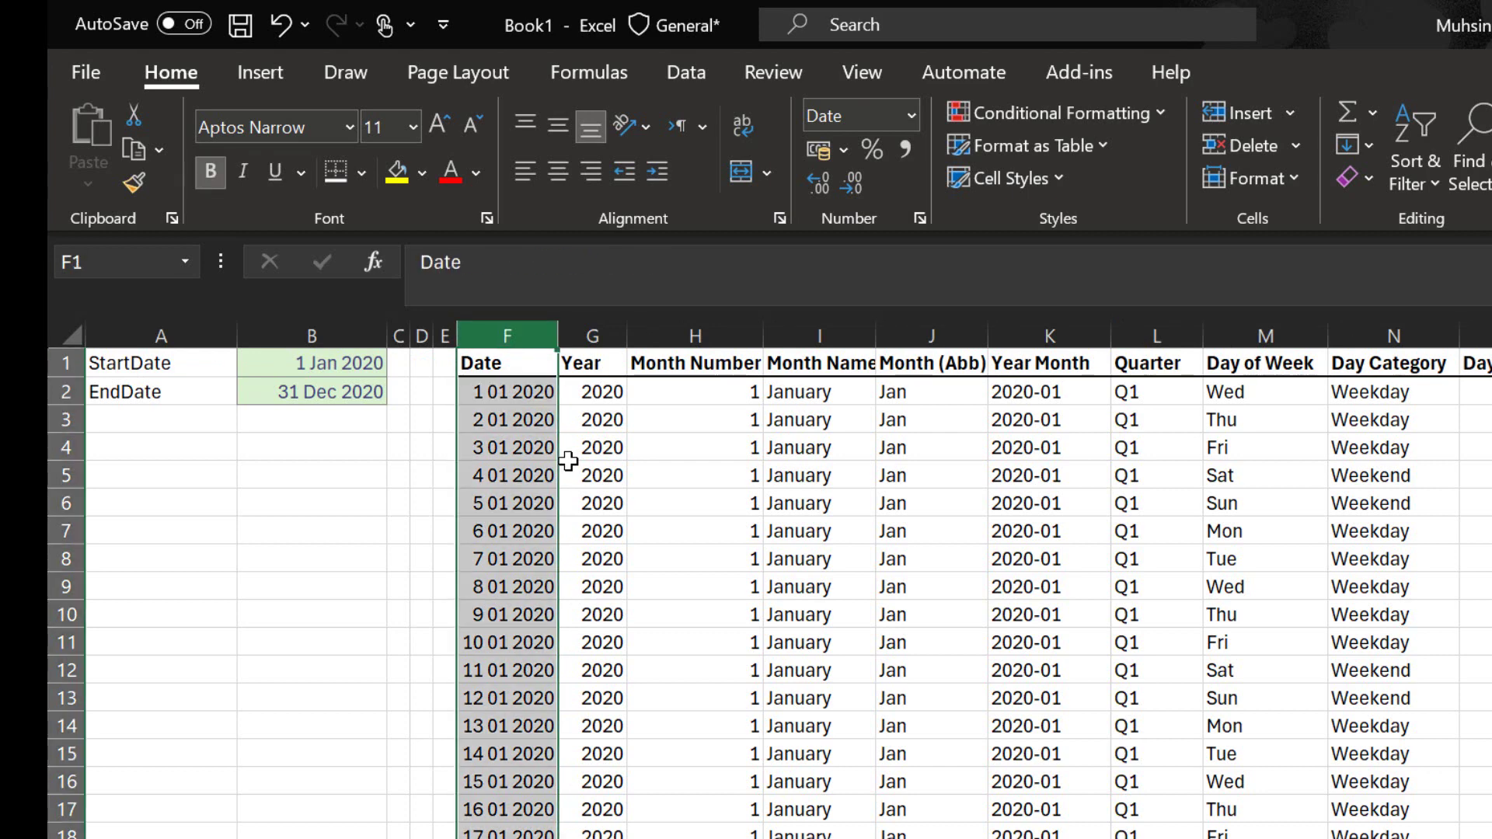
key("Right")
key("Right")
key("Left")
key("Left")
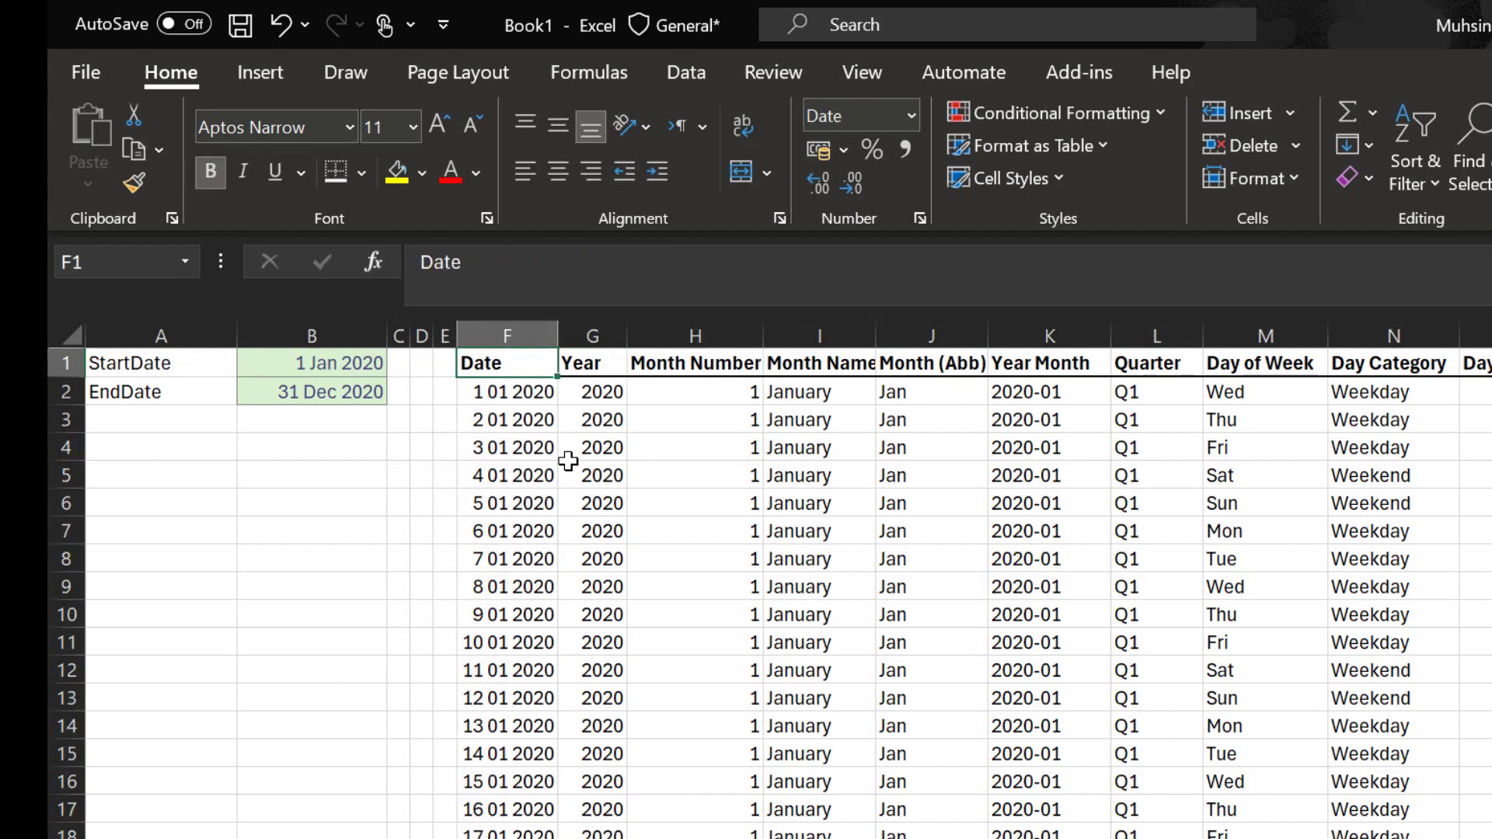
key("Right")
key("Right")
key("Right")
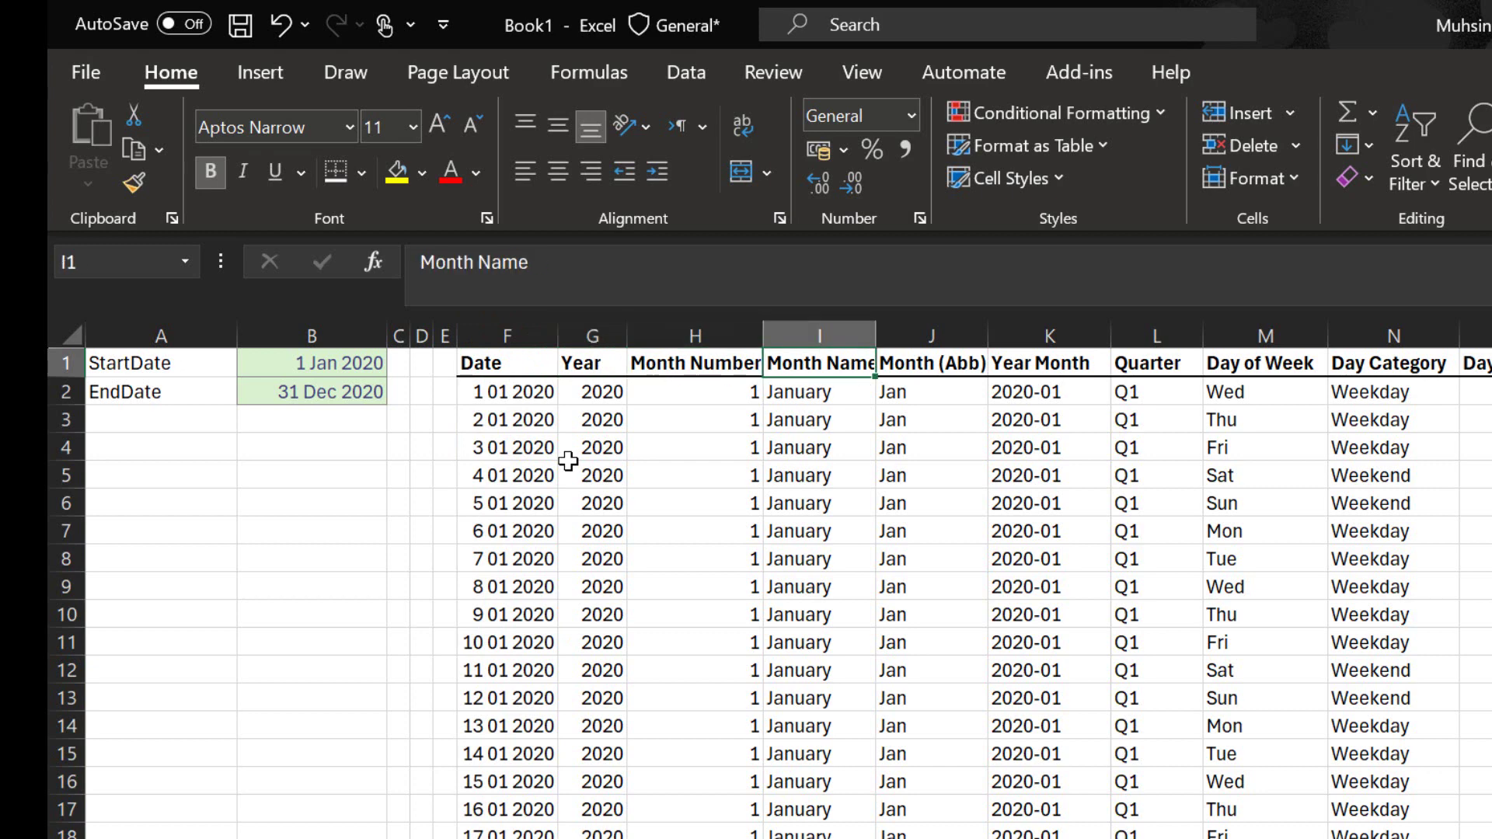
key("Right")
key("Right")
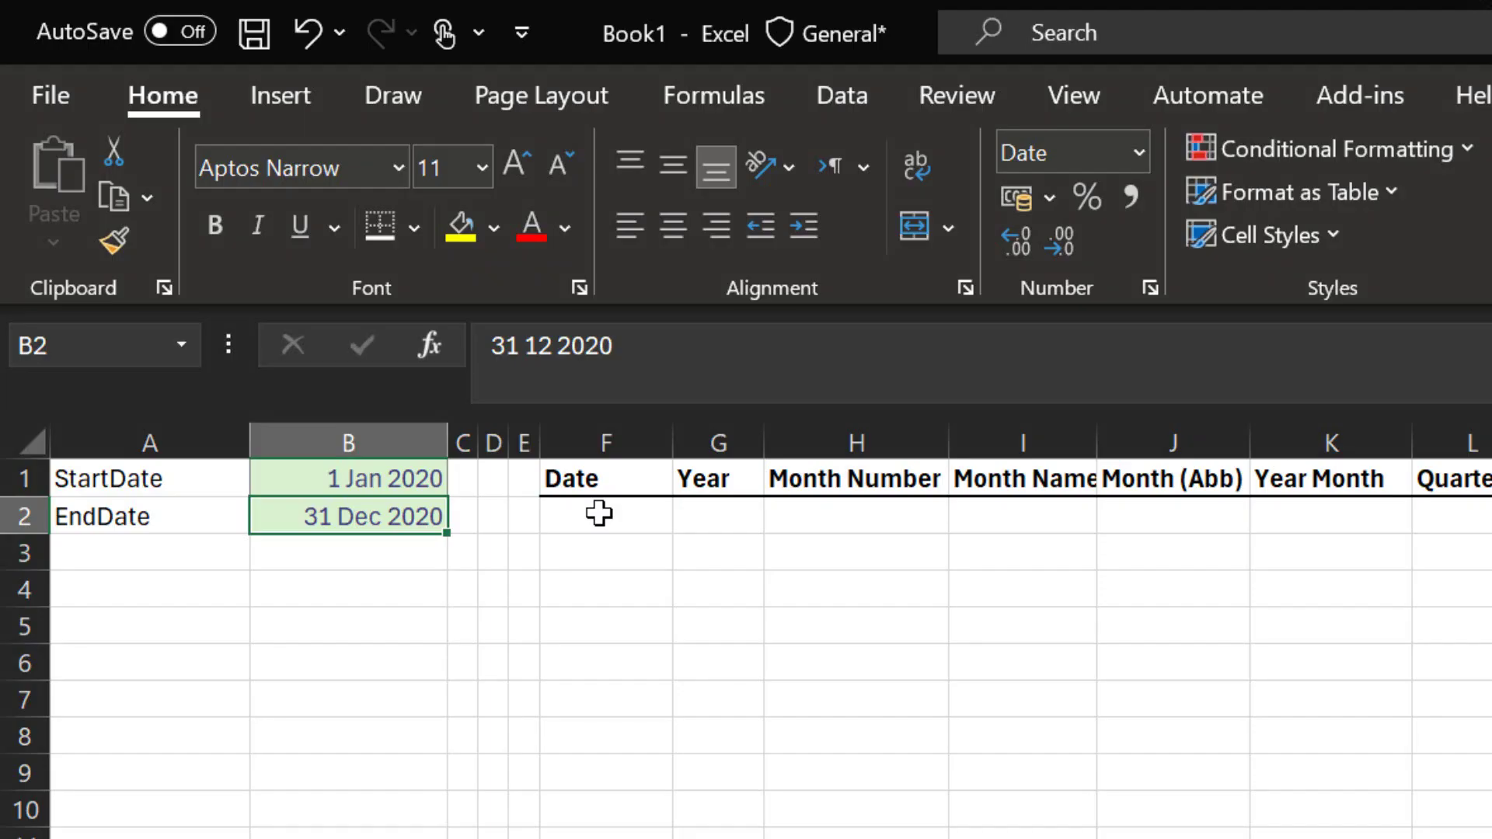
Make the StartDate and EndDate labels in A1:A2 bold.
left_click(599, 514)
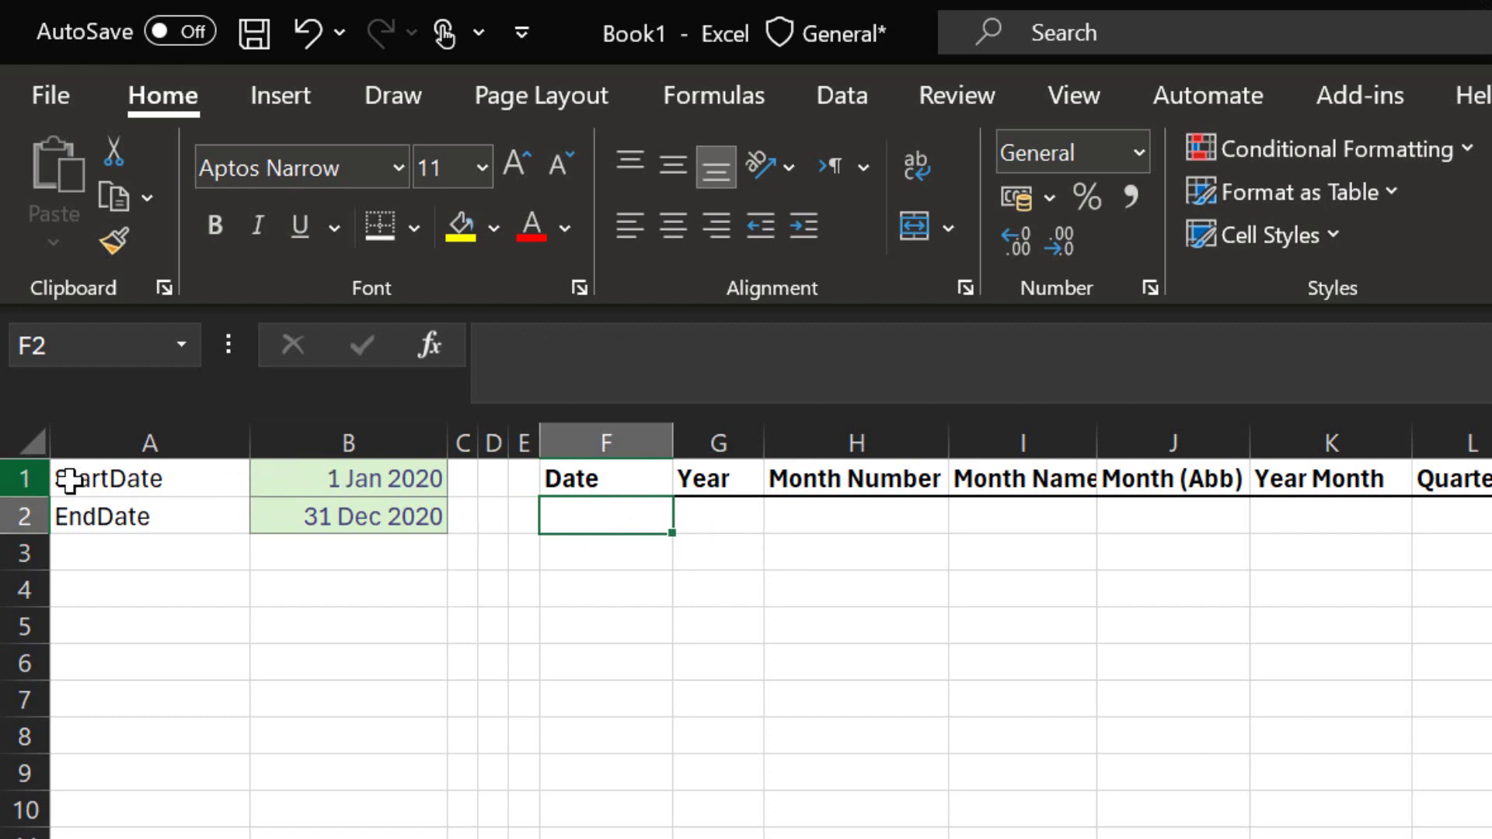
left_click(291, 482)
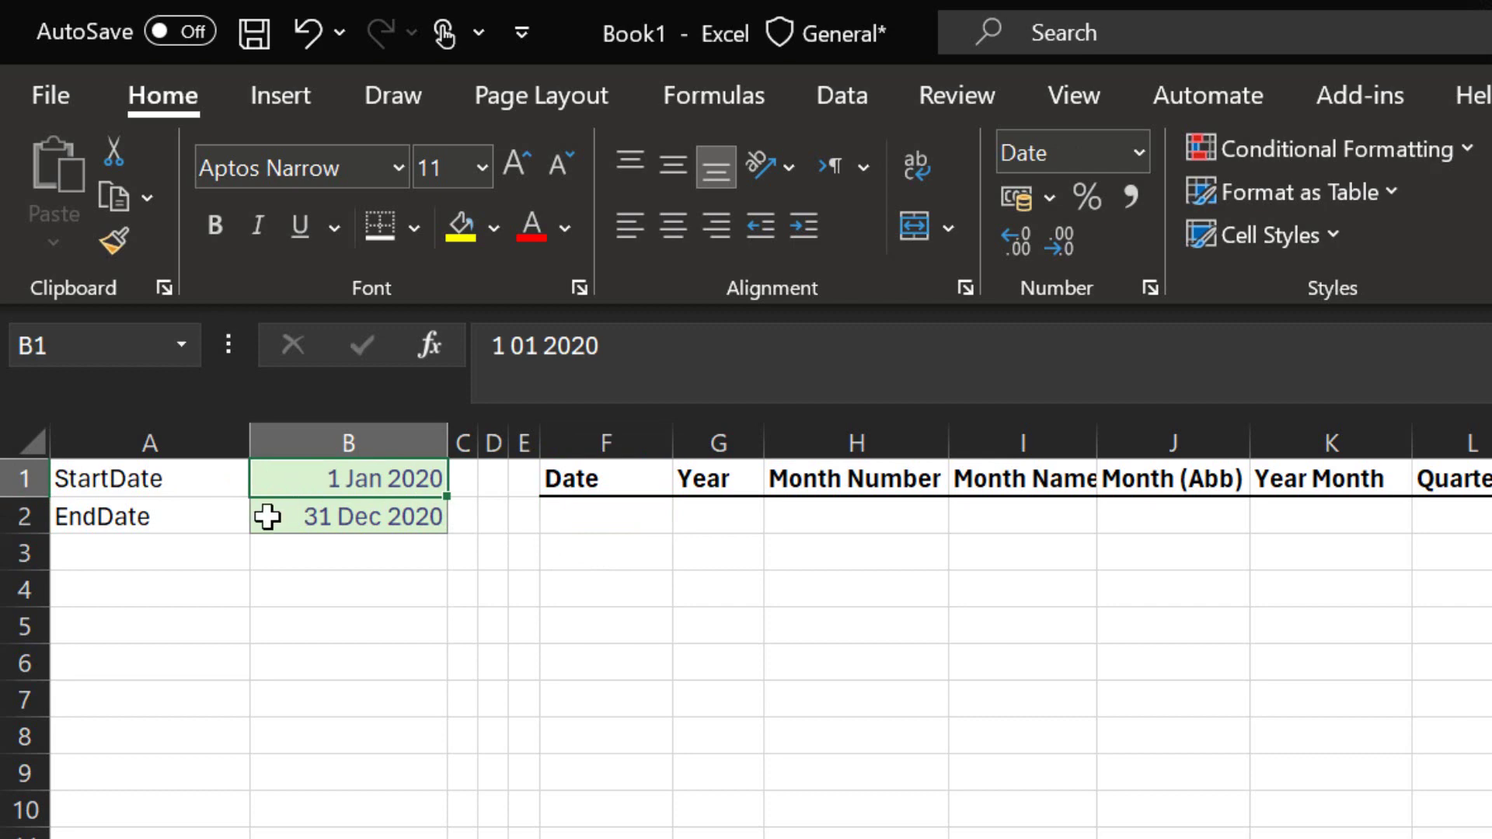
left_click(293, 516)
left_click_drag(190, 492, 167, 513)
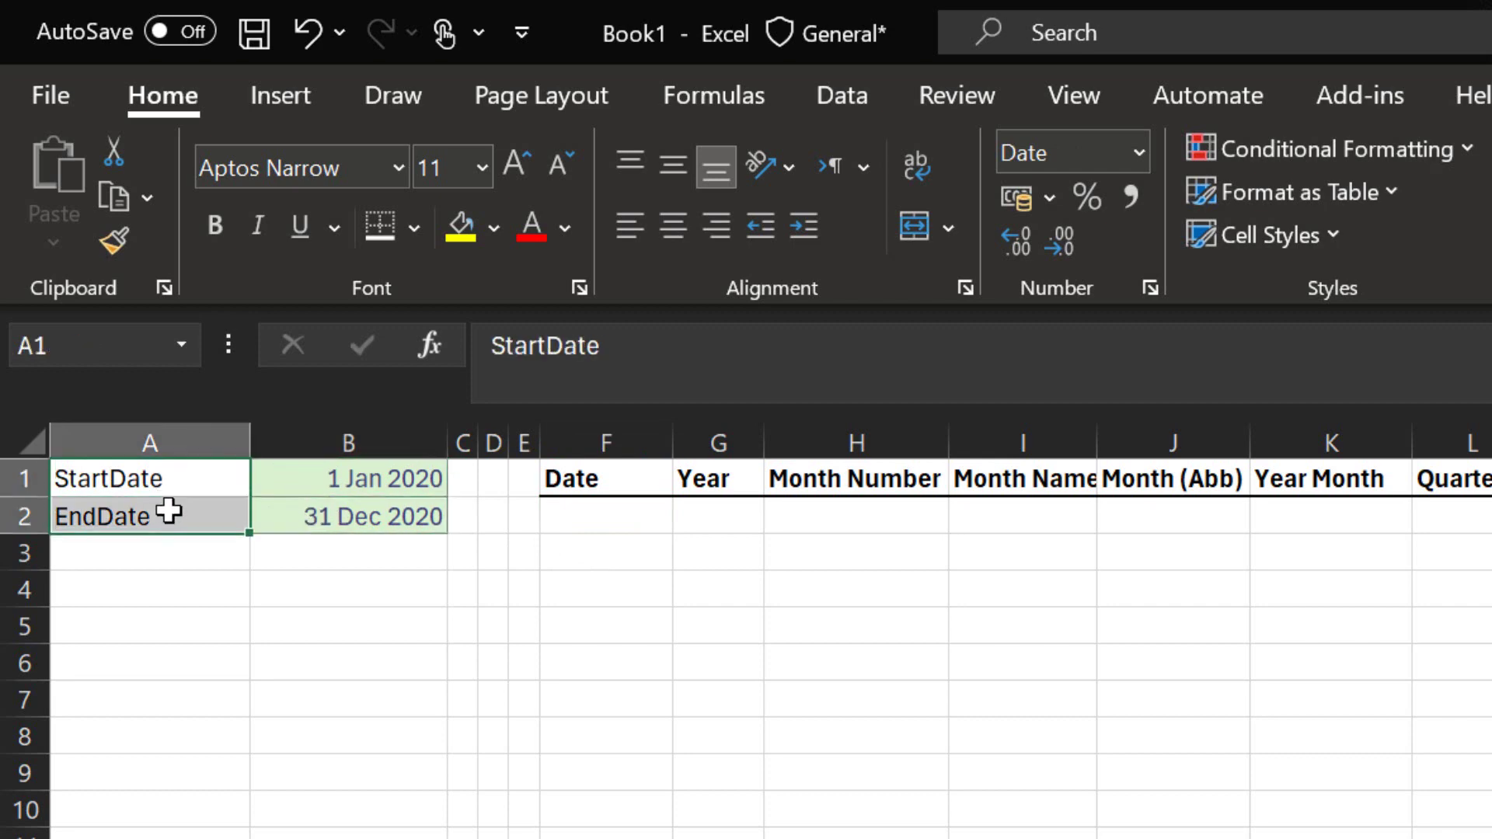
left_click(215, 226)
left_click(351, 509)
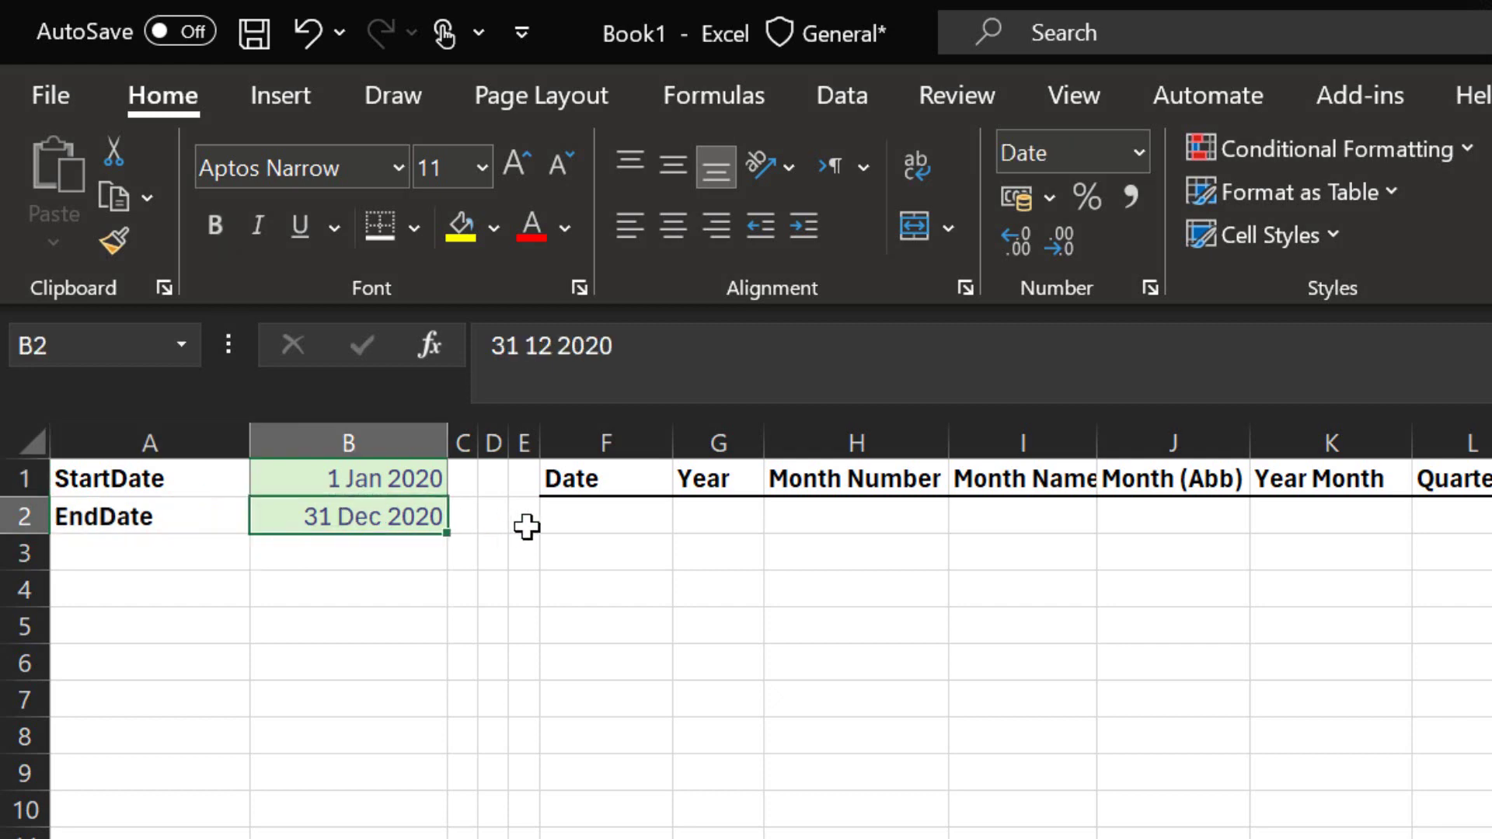
Begin a SEQUENCE formula in F2 with B2-B1 as the rows argument and preview what that argument evaluates to.
left_click(615, 517)
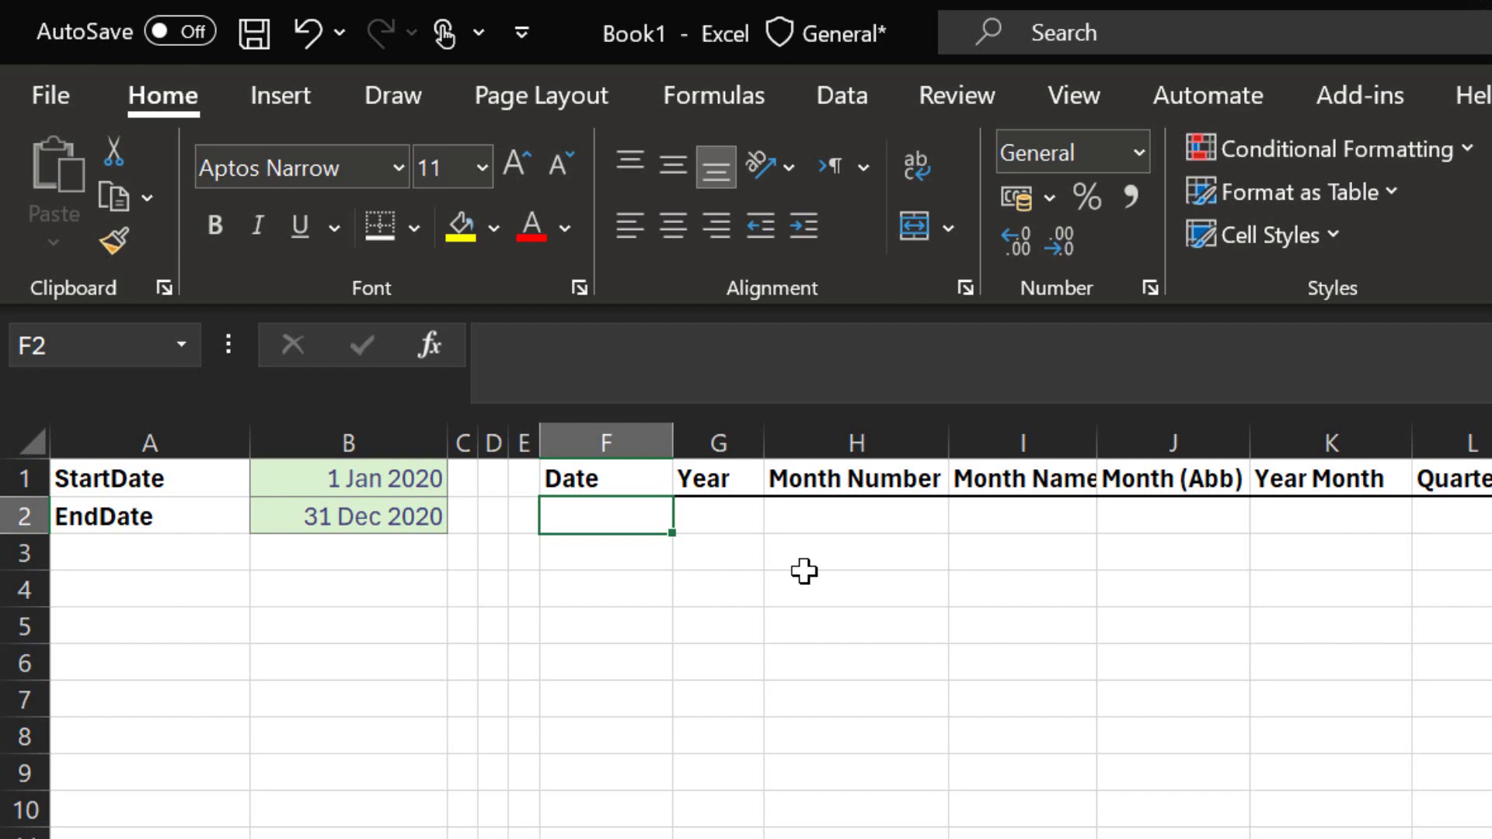
type("=sqe")
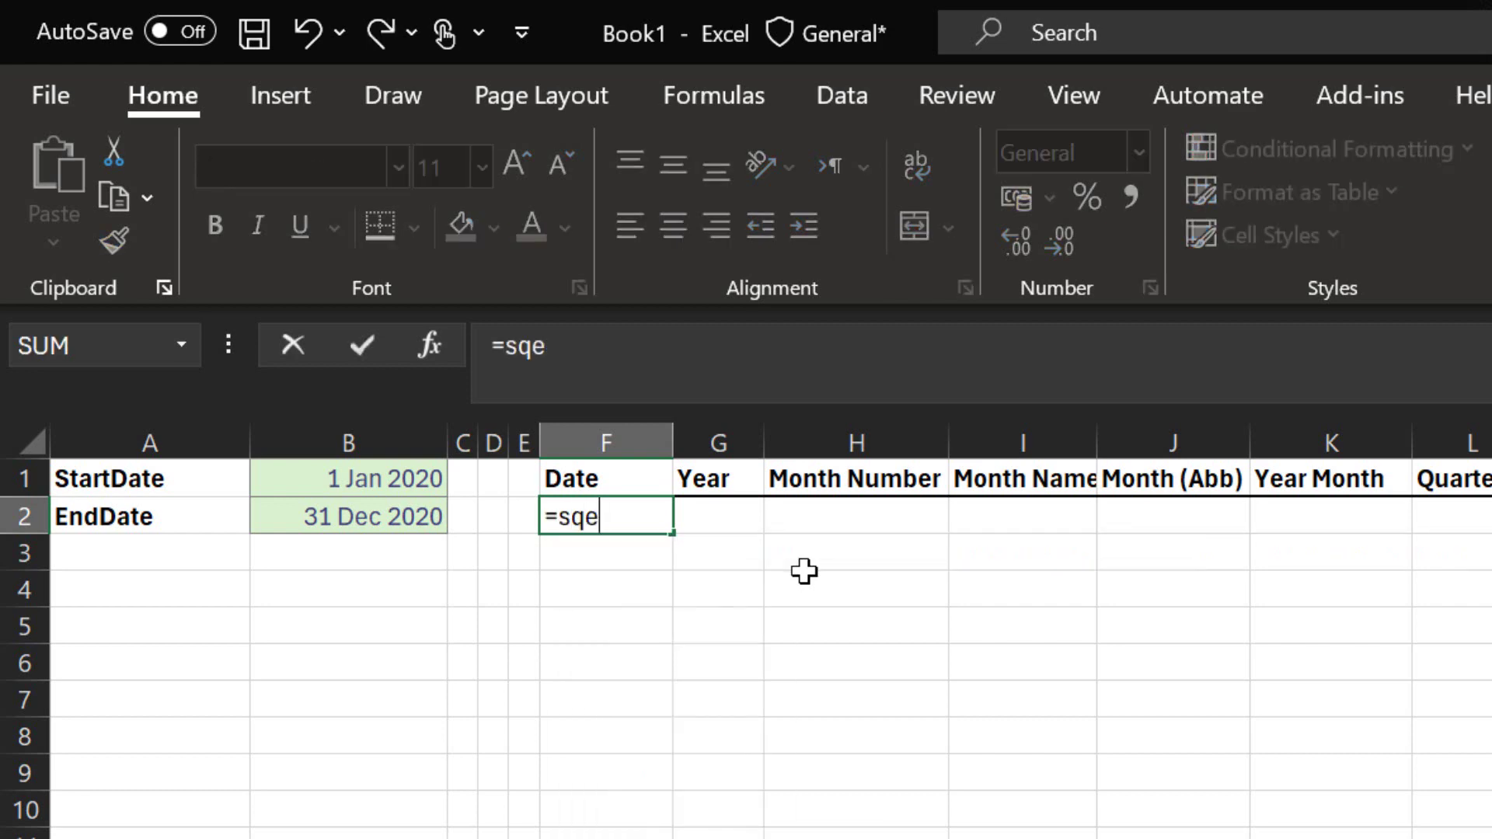
key("BackSpace")
key("BackSpace")
type("eq")
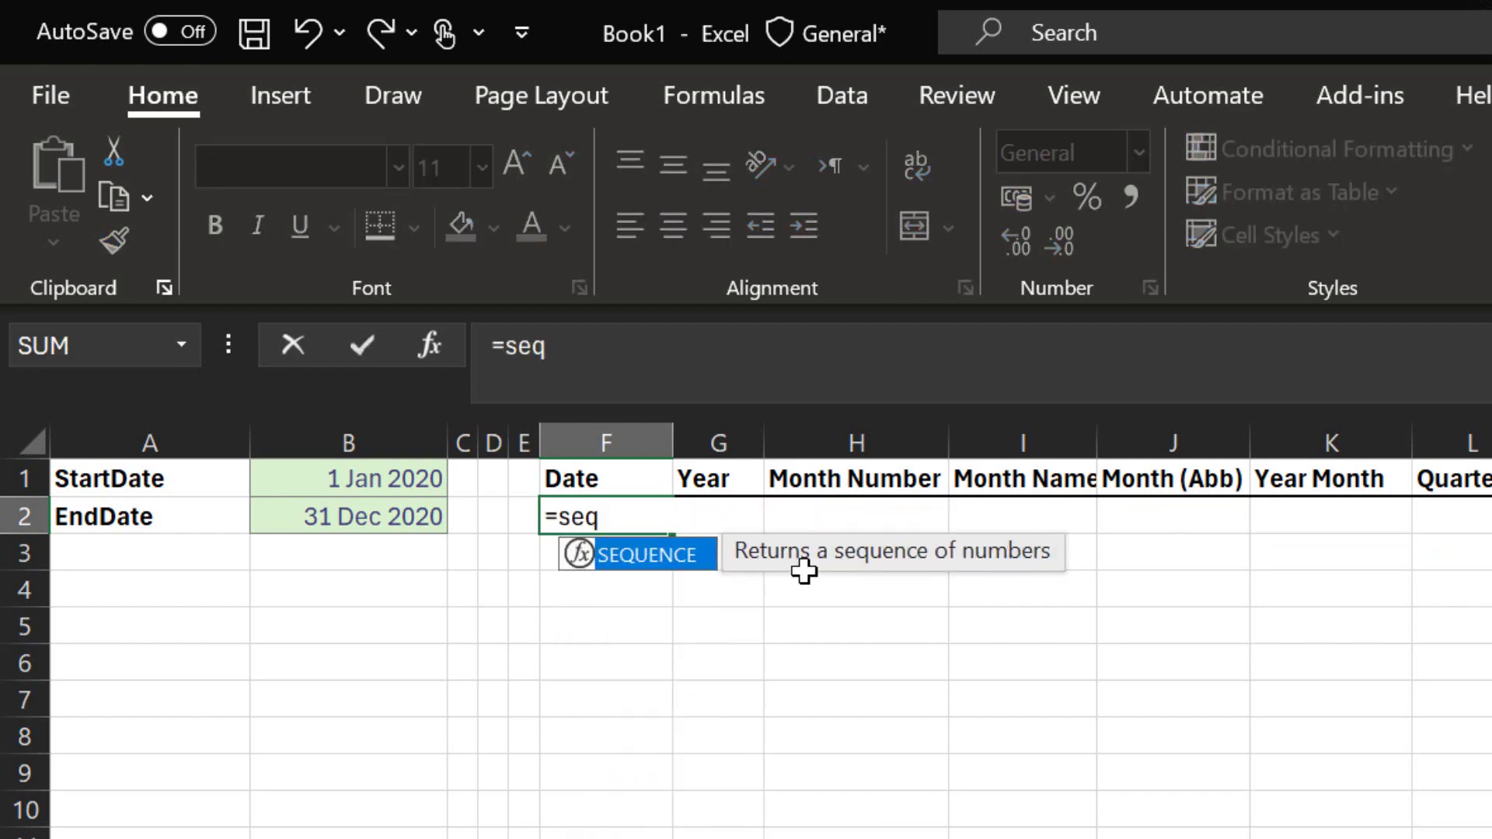
key("Tab")
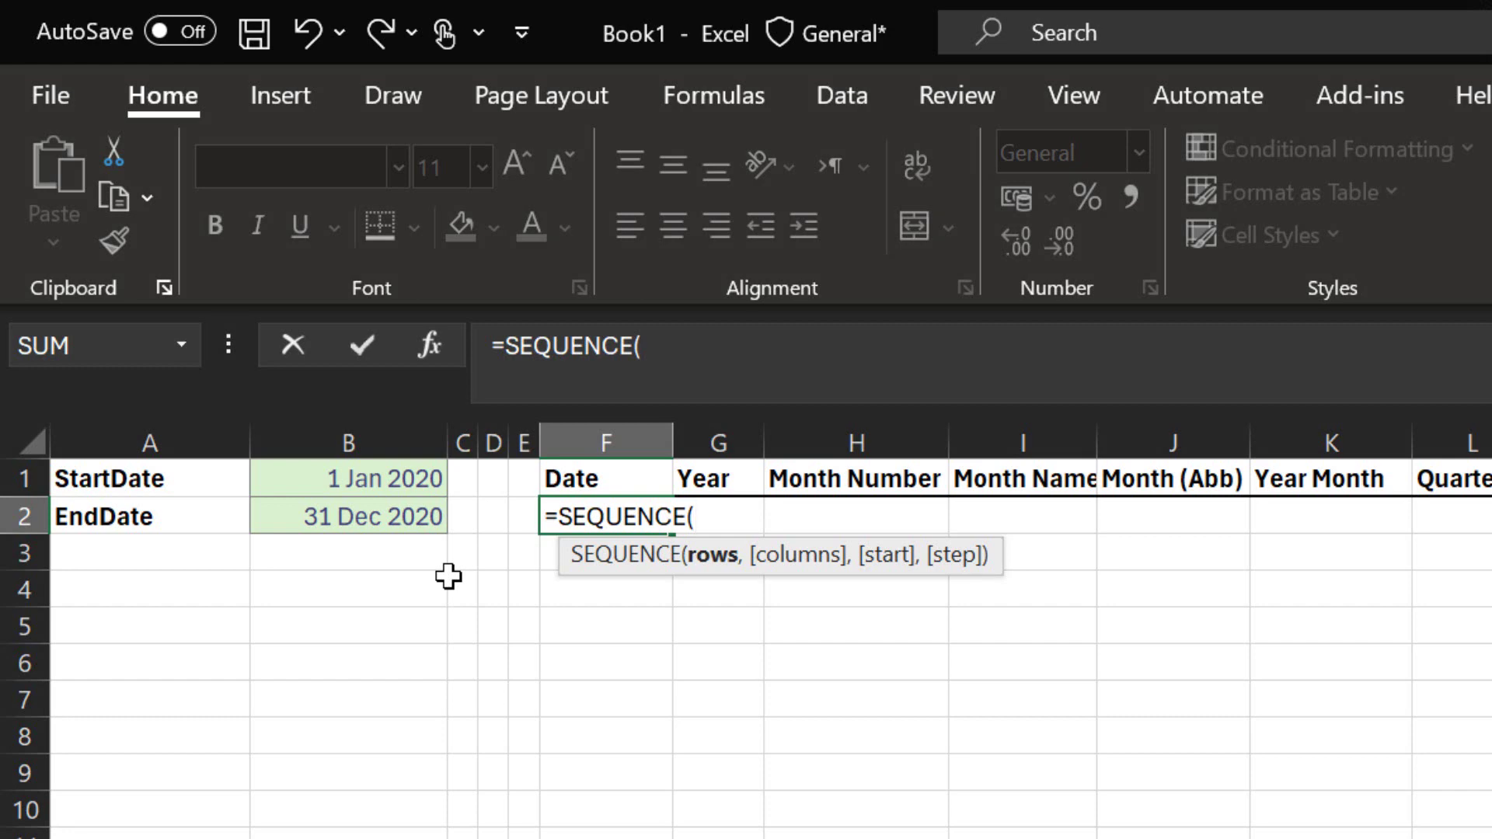
left_click(377, 517)
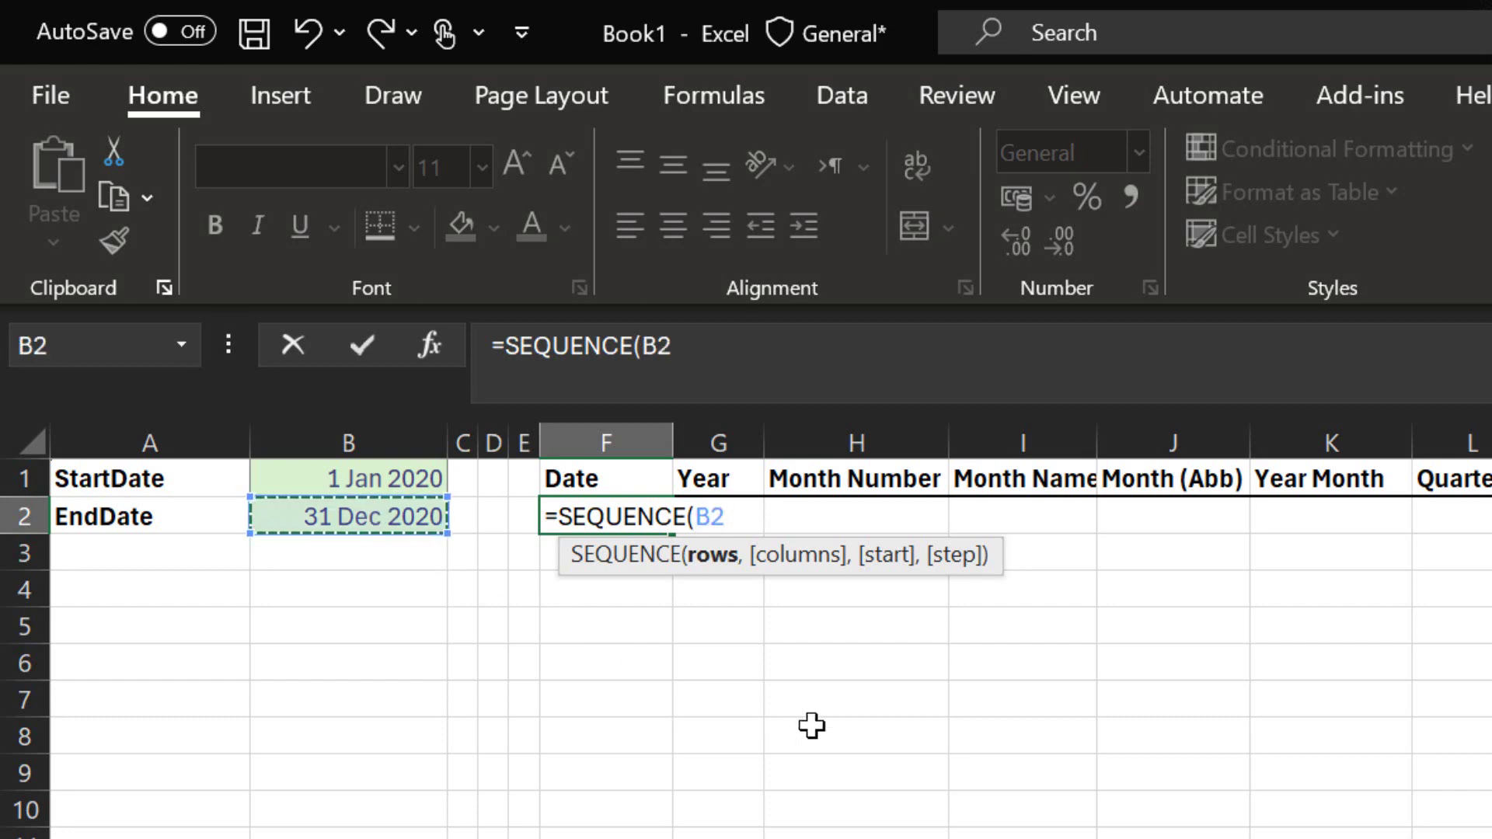
type("-")
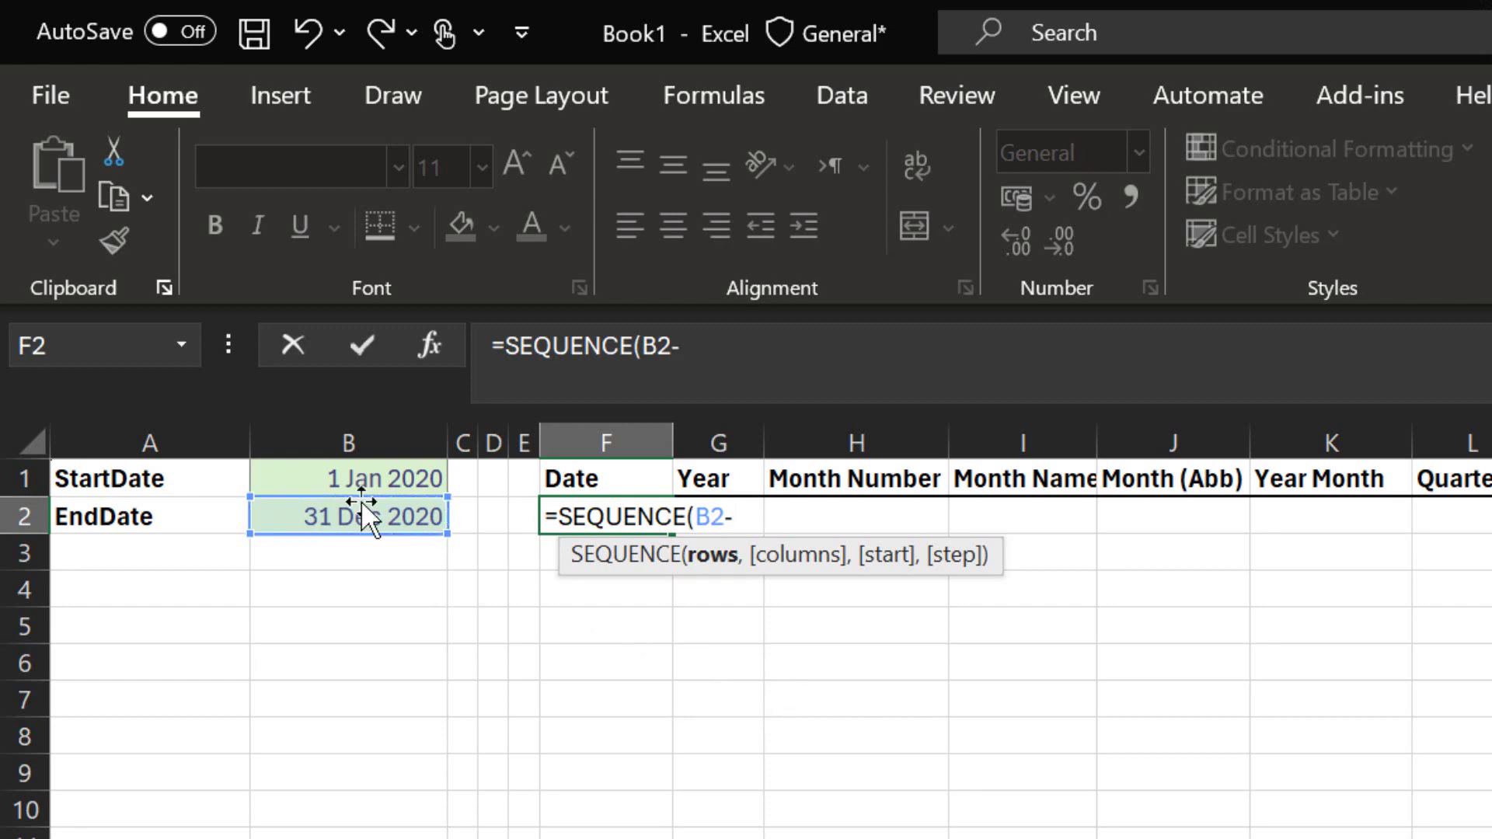
left_click(351, 478)
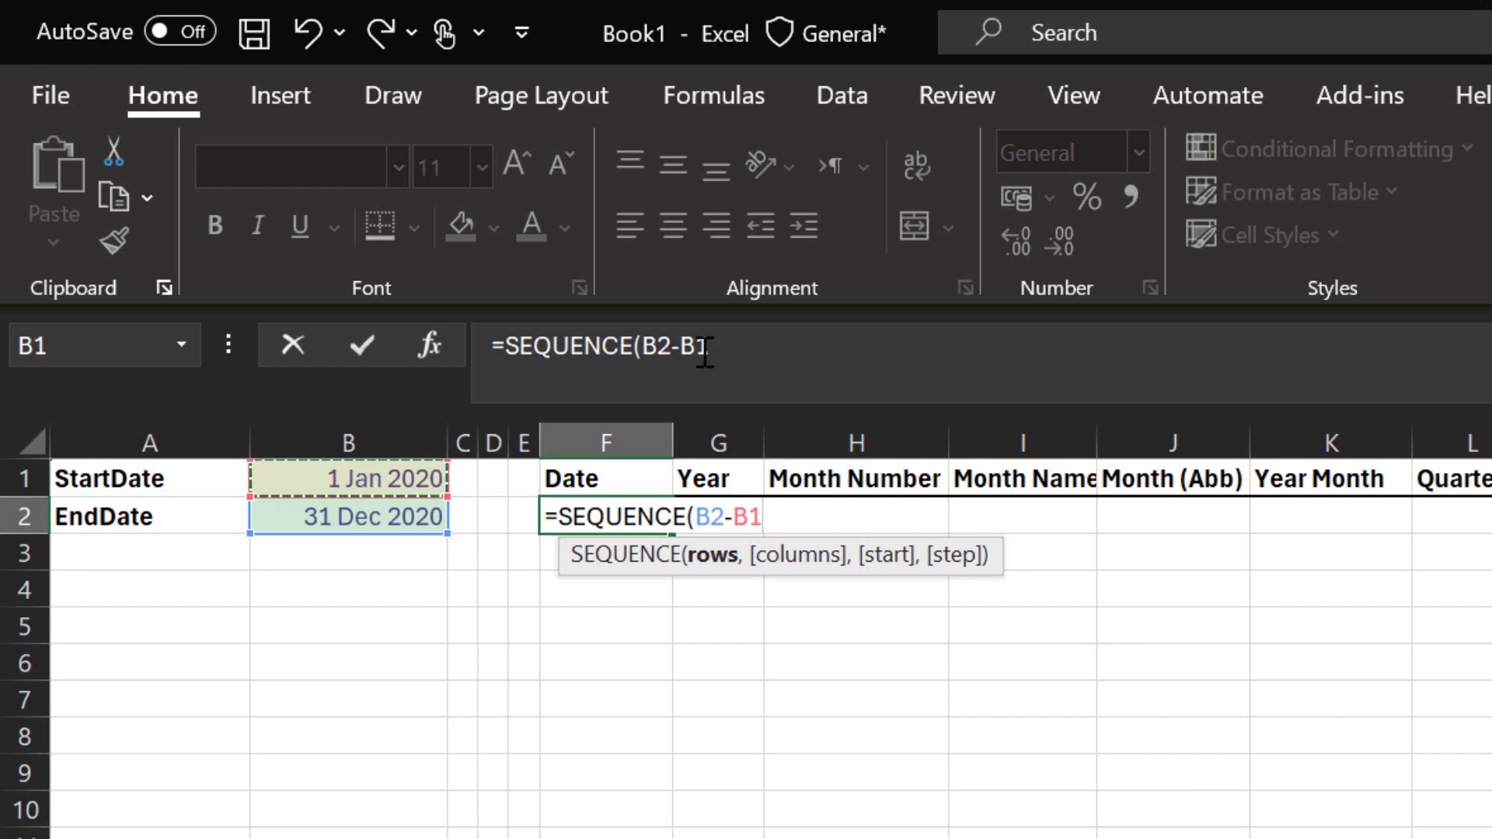
left_click_drag(709, 346, 642, 346)
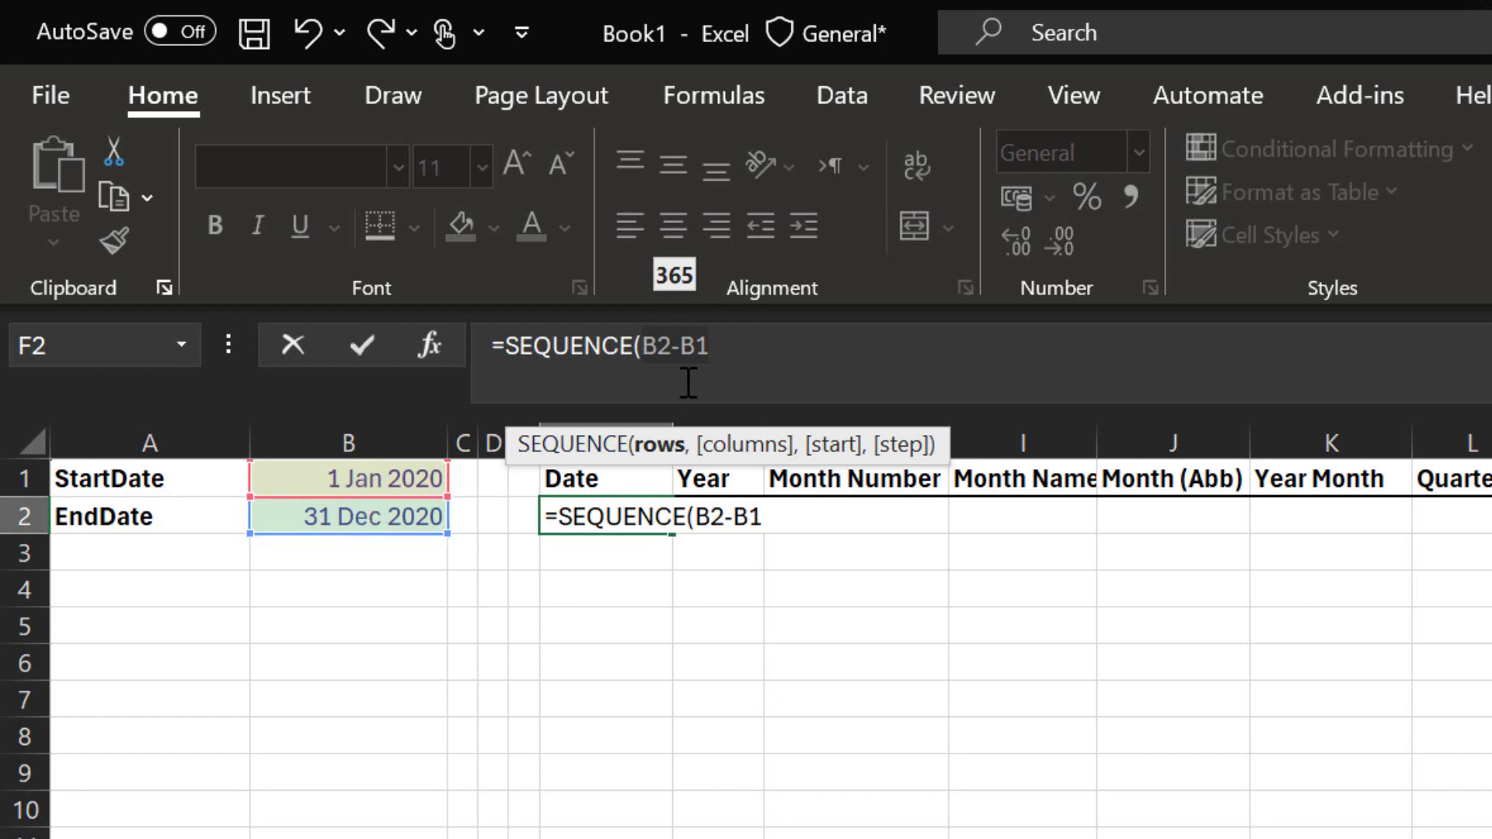
left_click(729, 351)
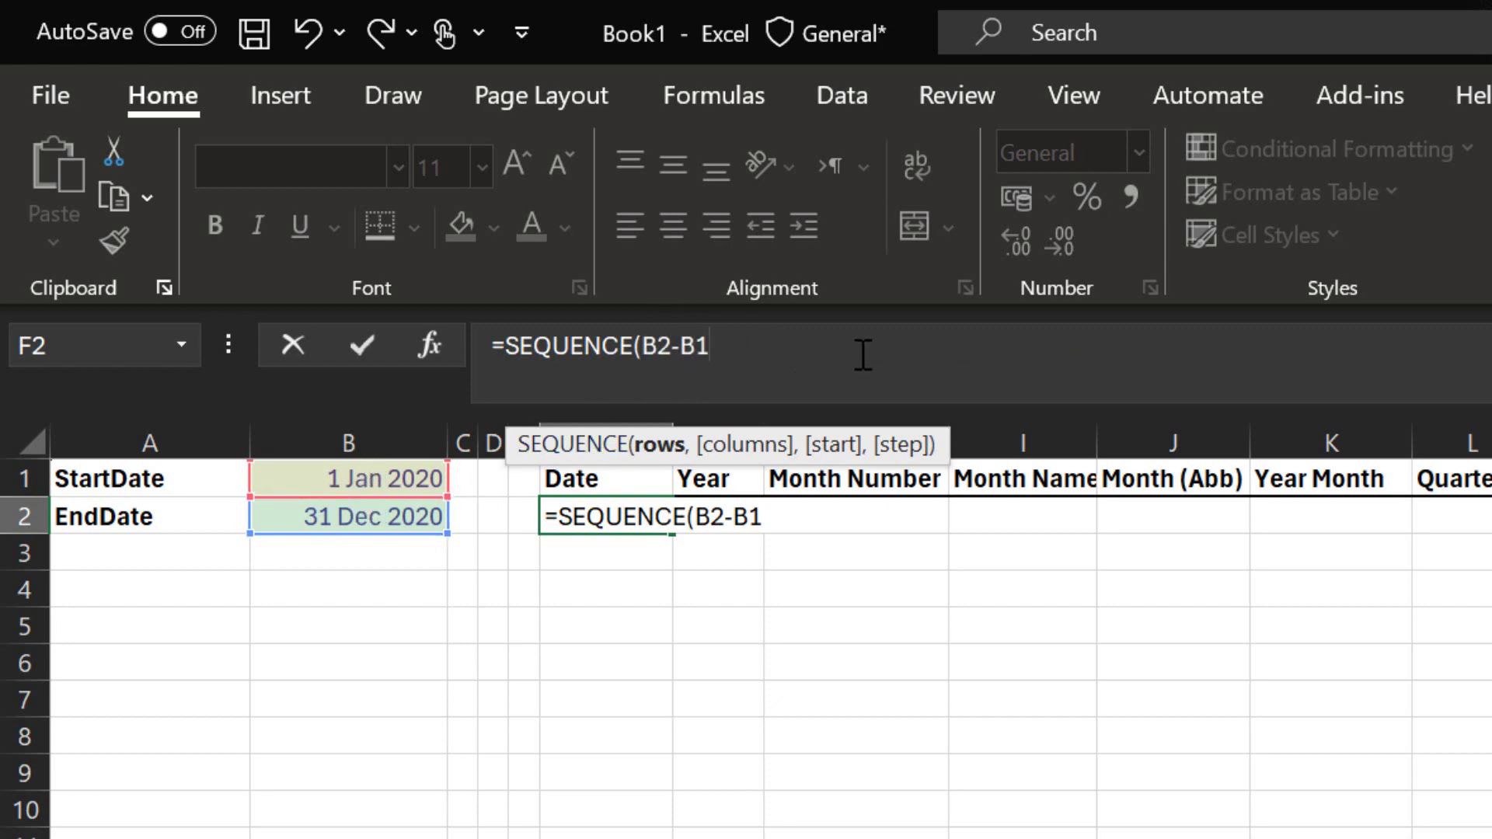
Complete the F2 formula as =SEQUENCE(B2-B1,,B1), leaving columns blank and using the start date as the start value.
type(",")
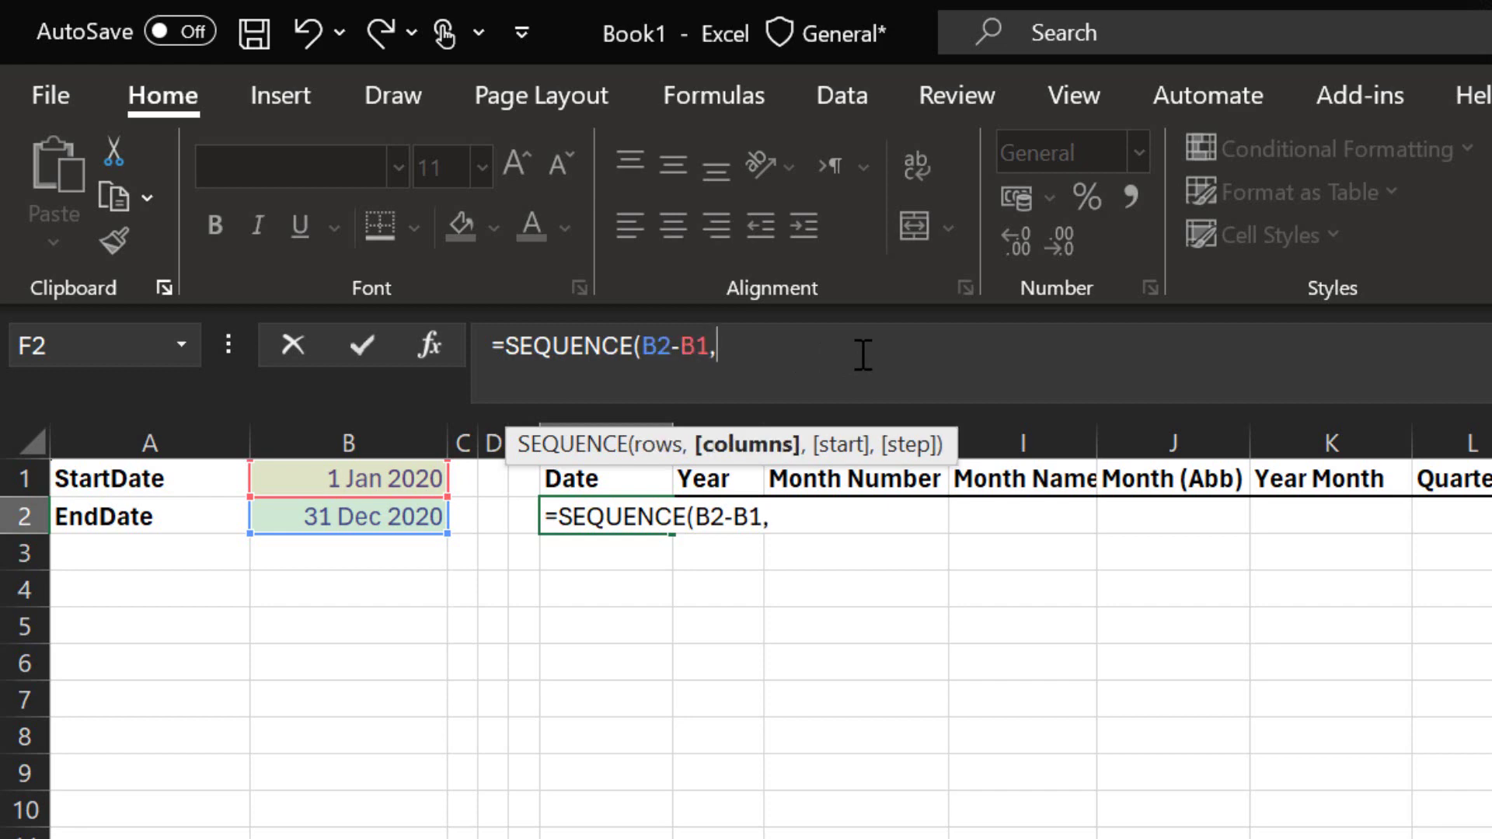
type(",")
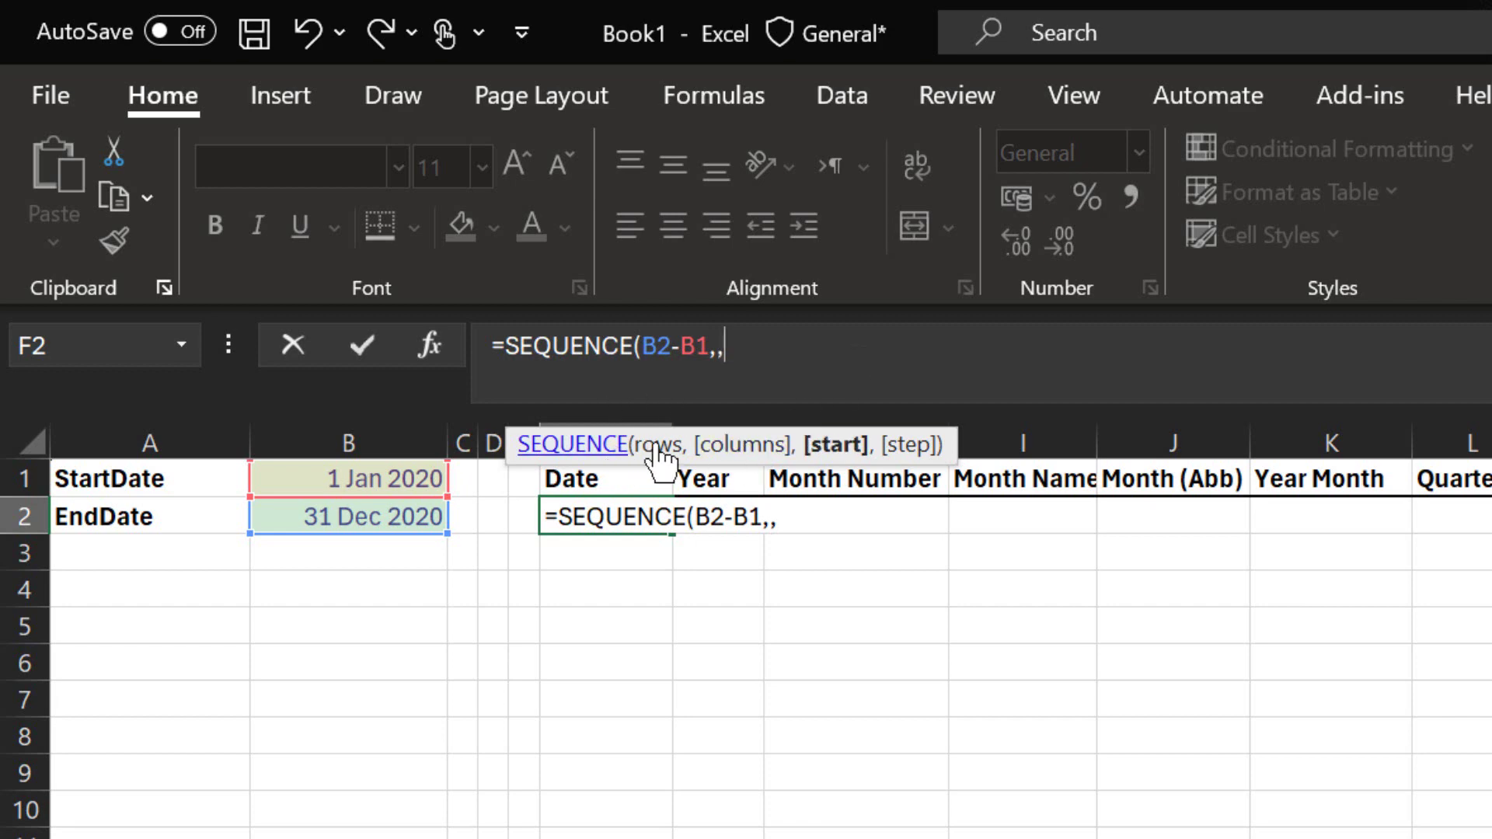
left_click(330, 481)
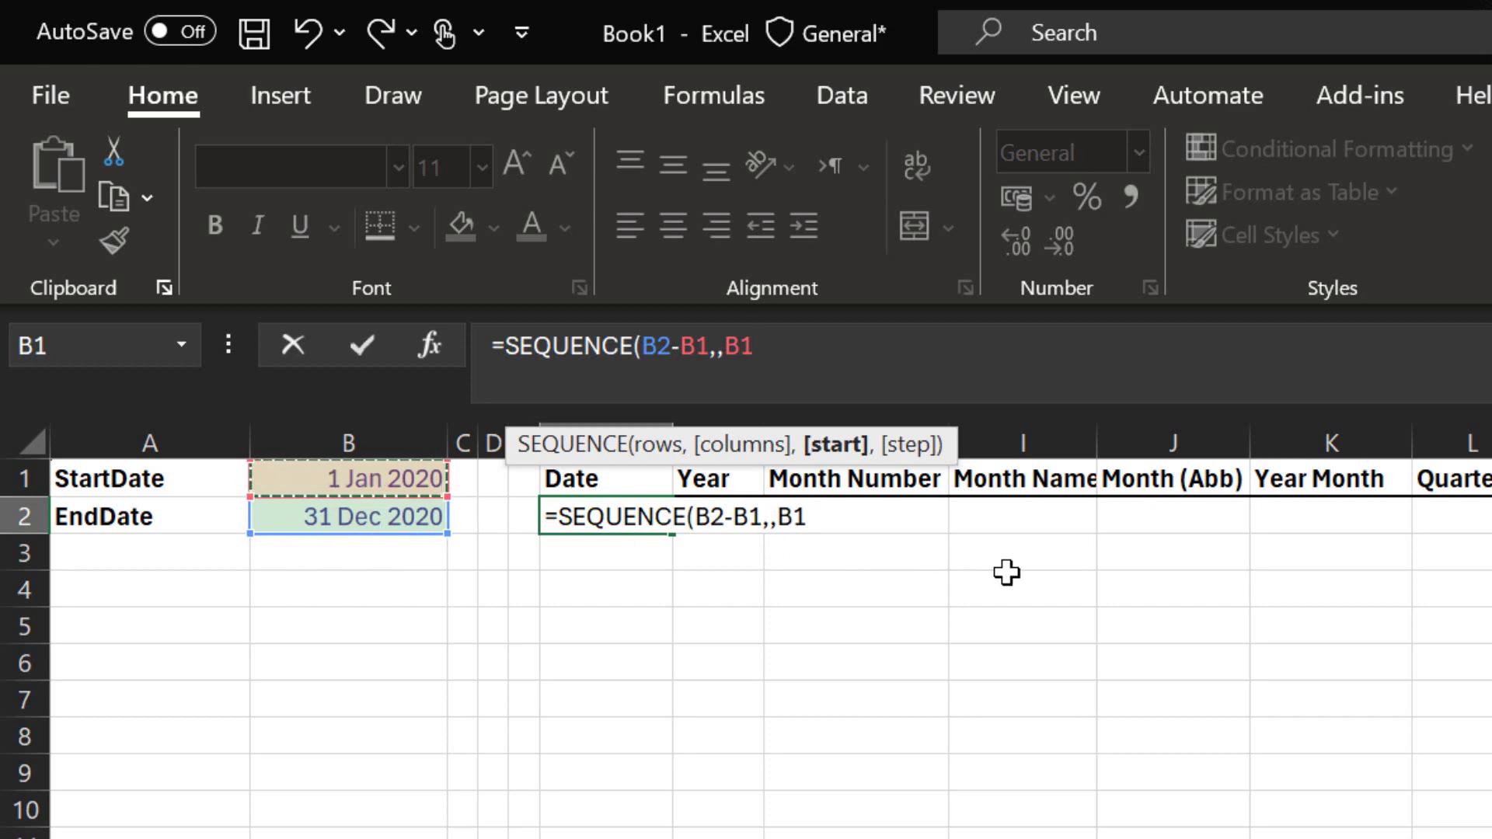
type(")")
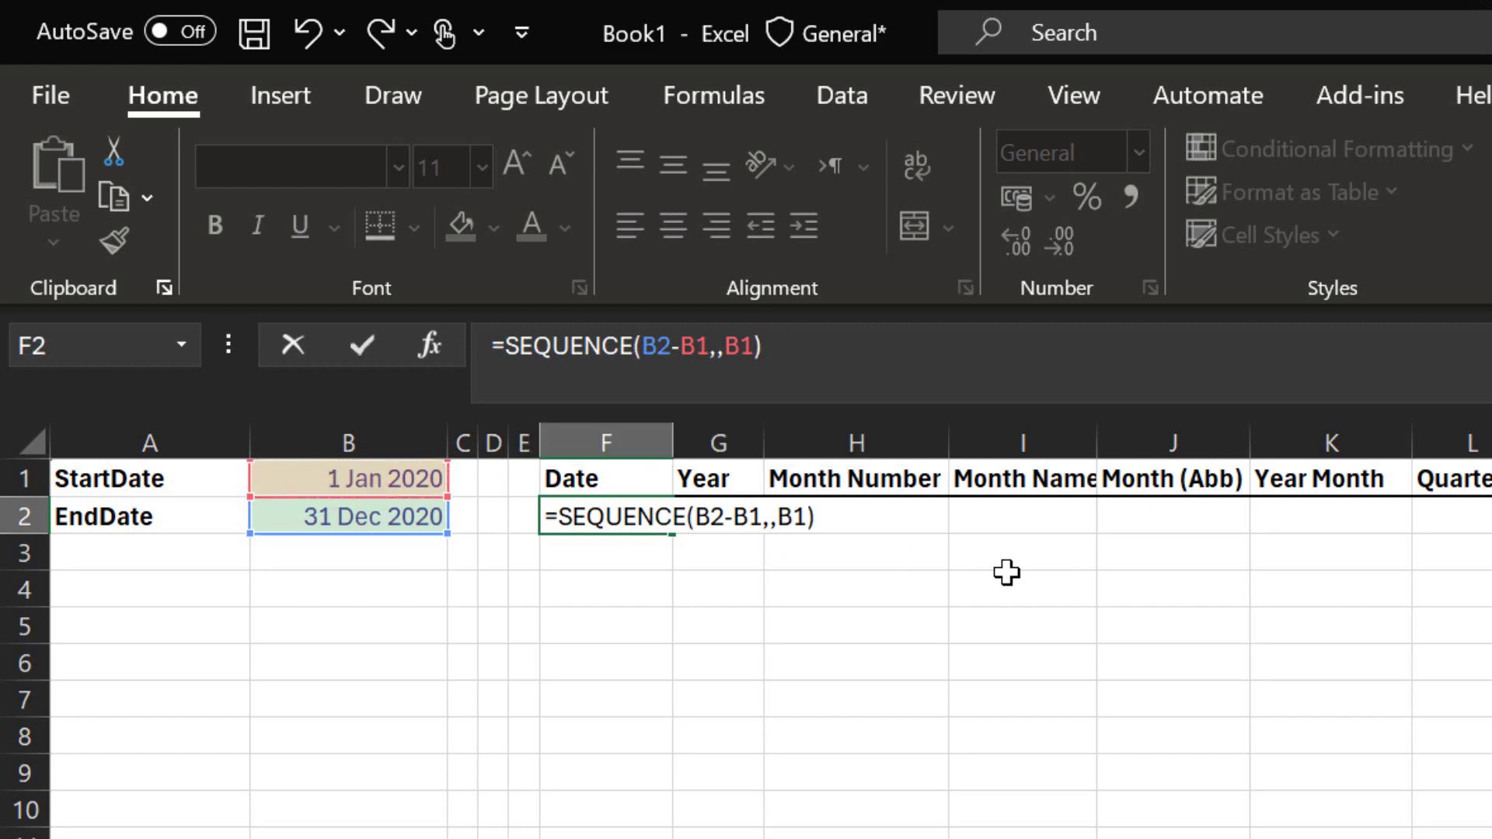
key("Return")
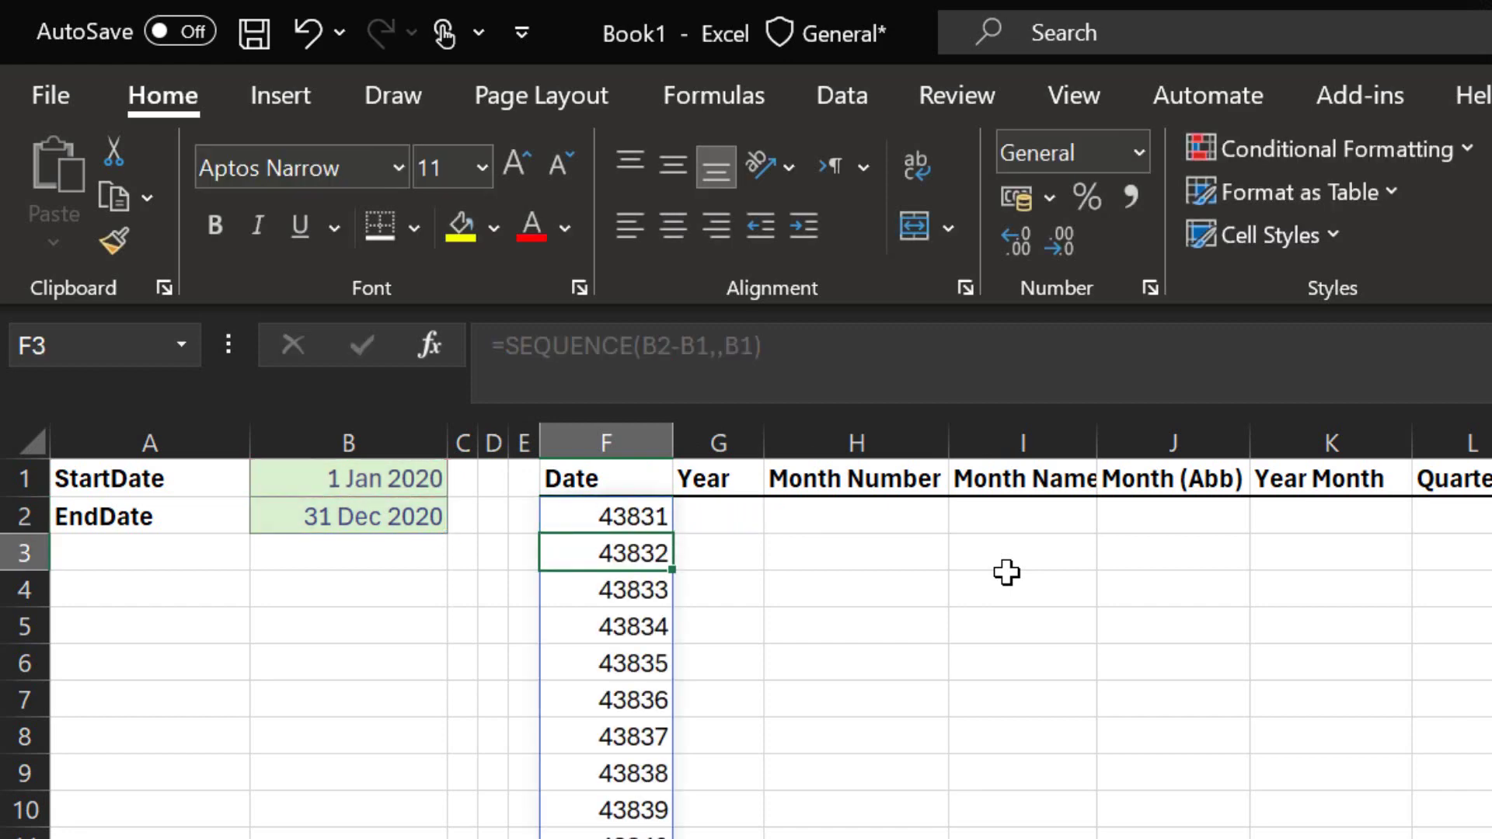
Format the whole Date column F as Short Date.
left_click(604, 516)
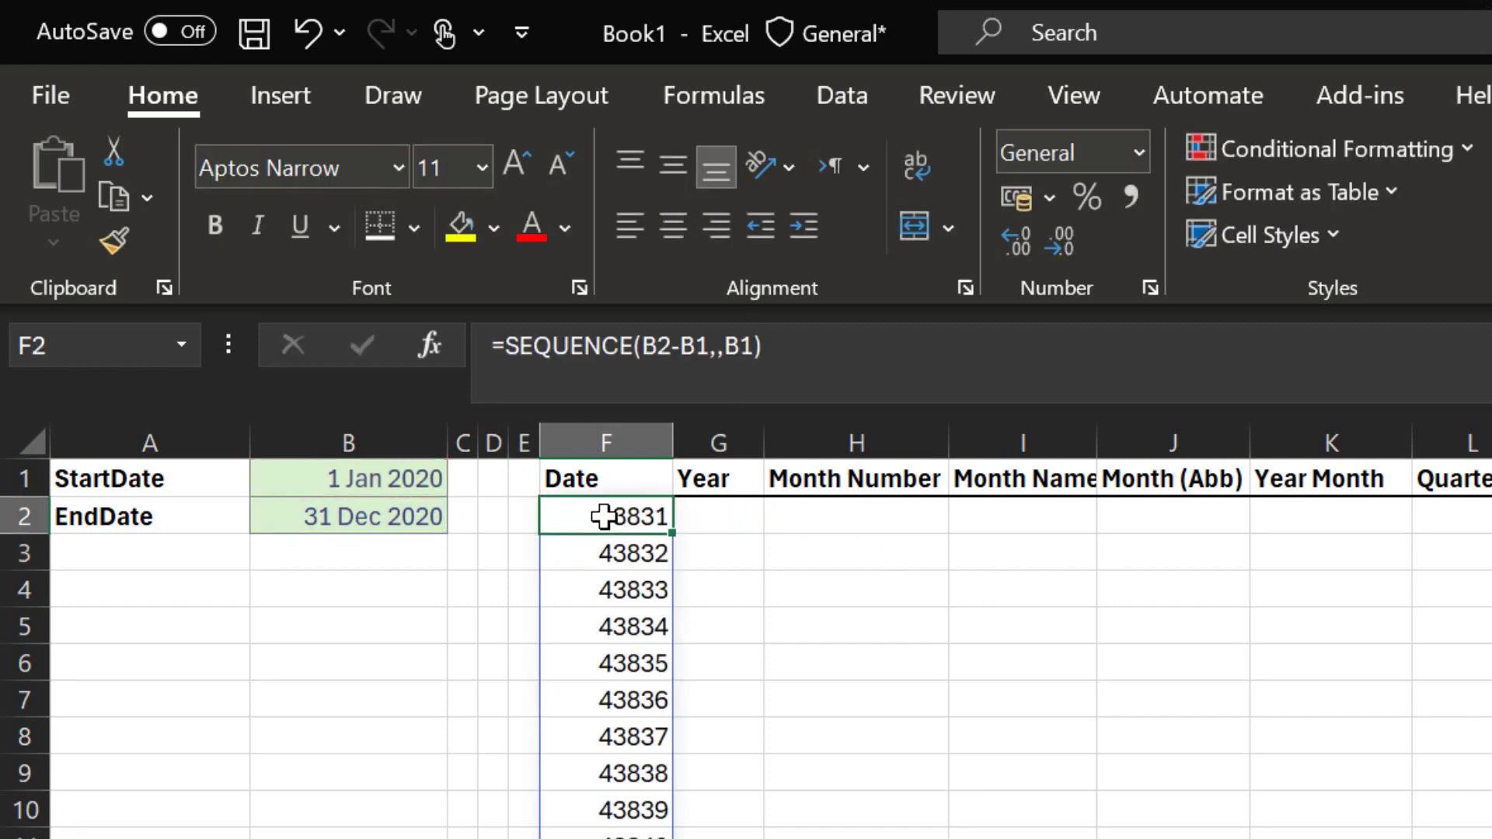
left_click(616, 433)
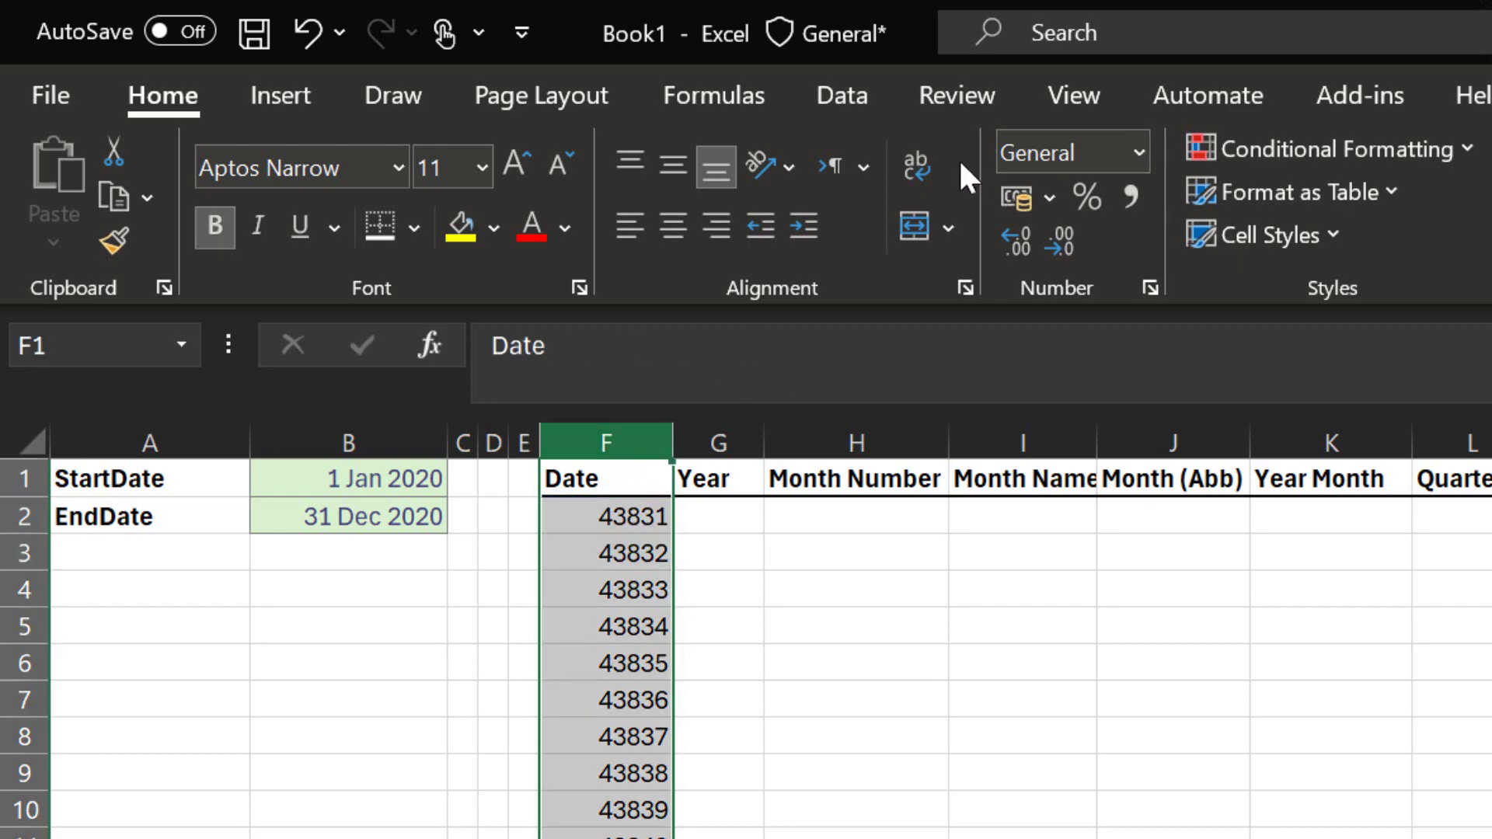
key("ctrl+1")
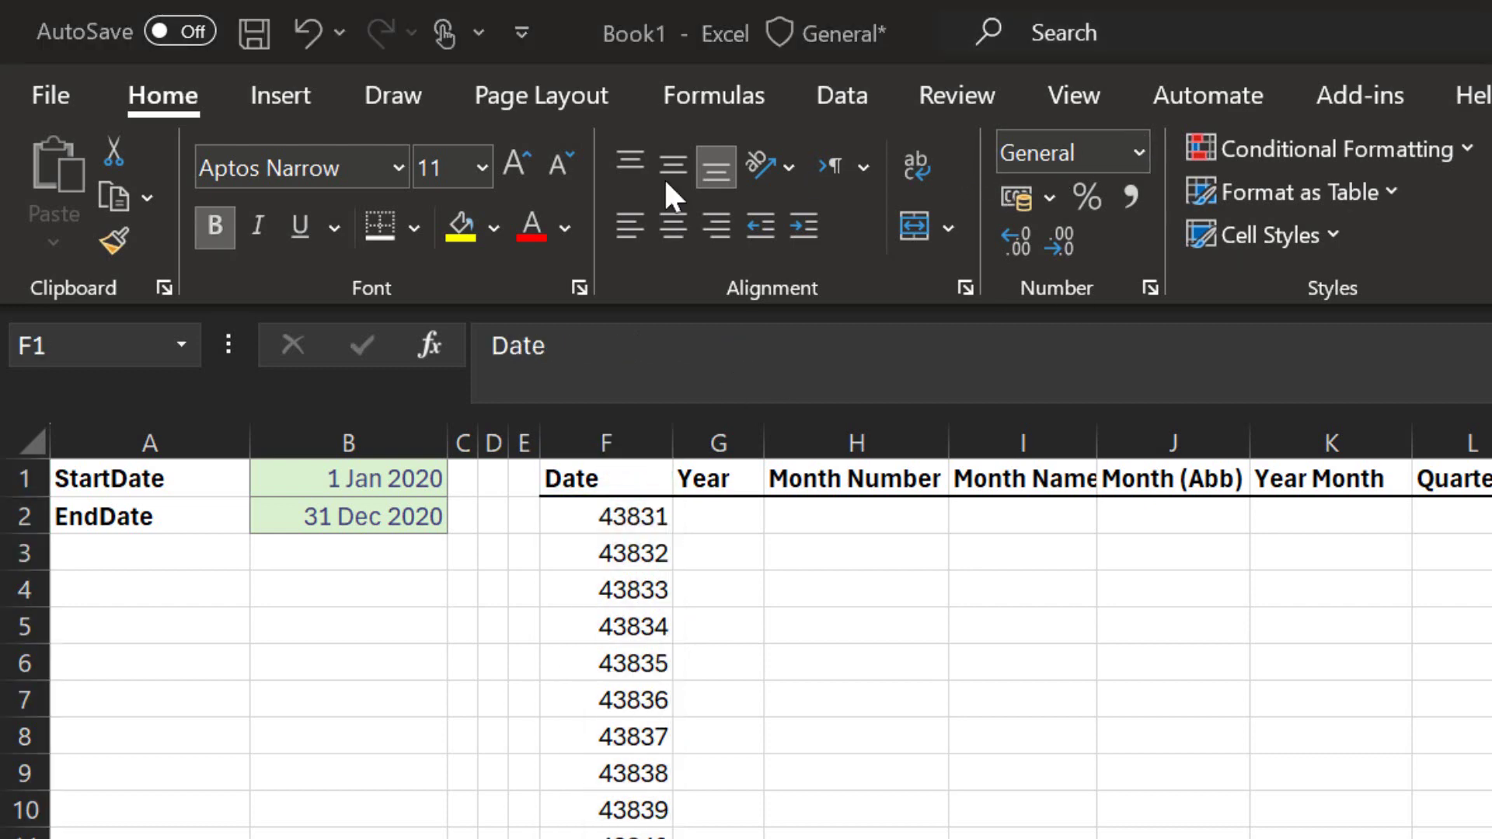
left_click(624, 437)
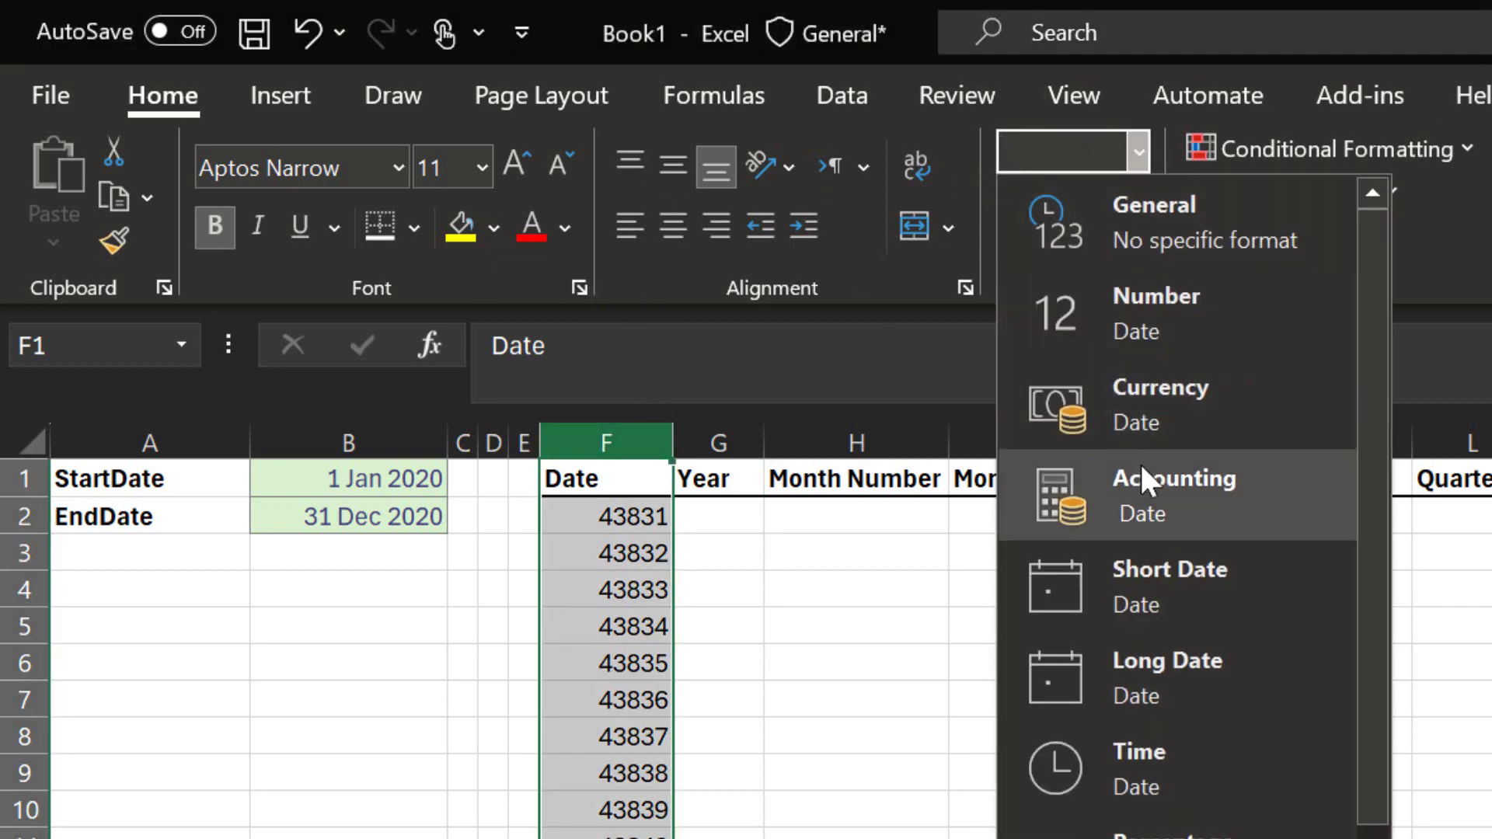
left_click(1161, 579)
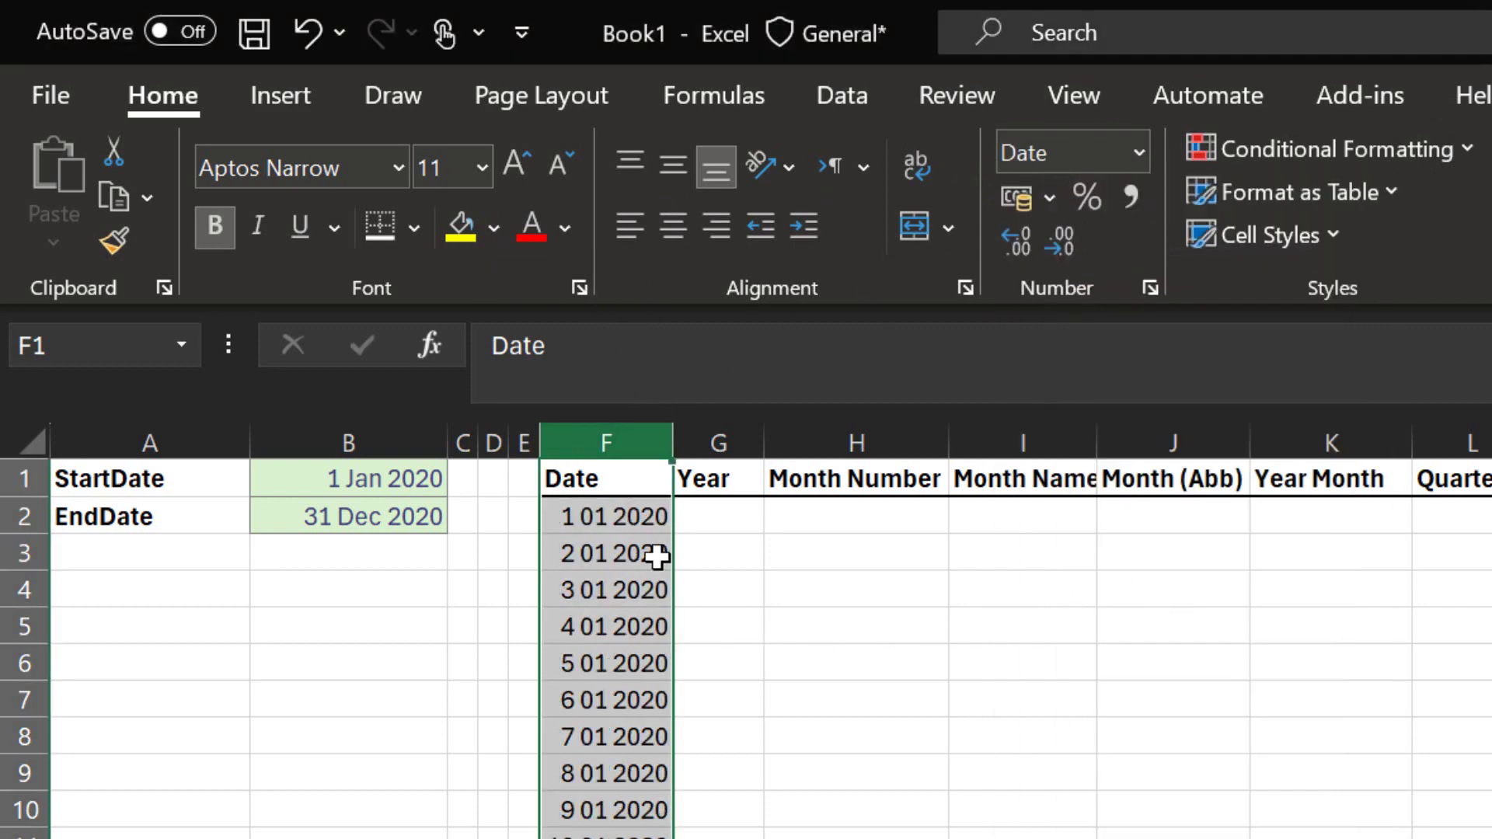
Check the last date of the generated list in column F and return to its header.
left_click(642, 522)
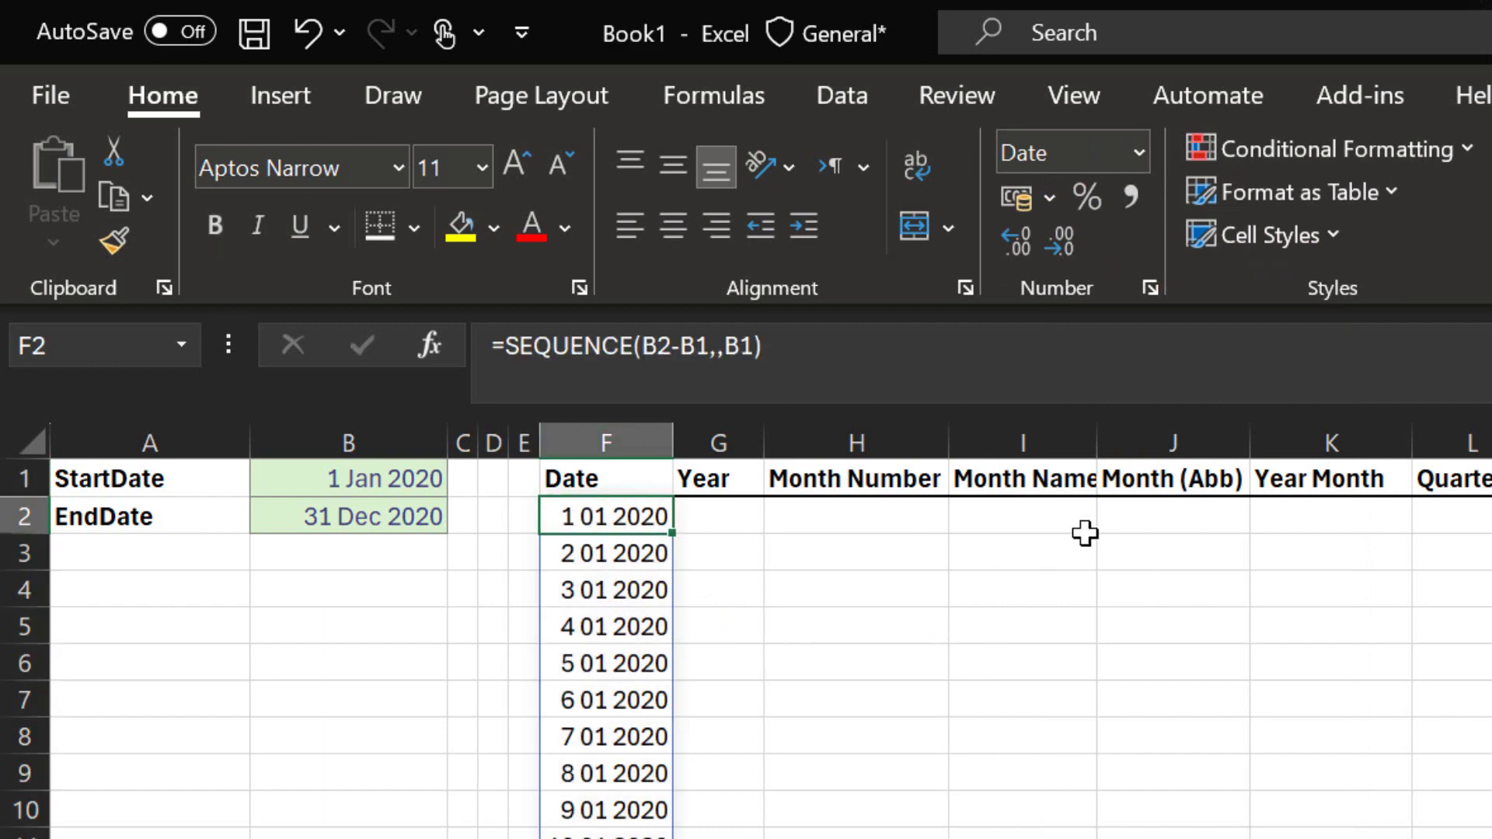
key("ctrl+Down")
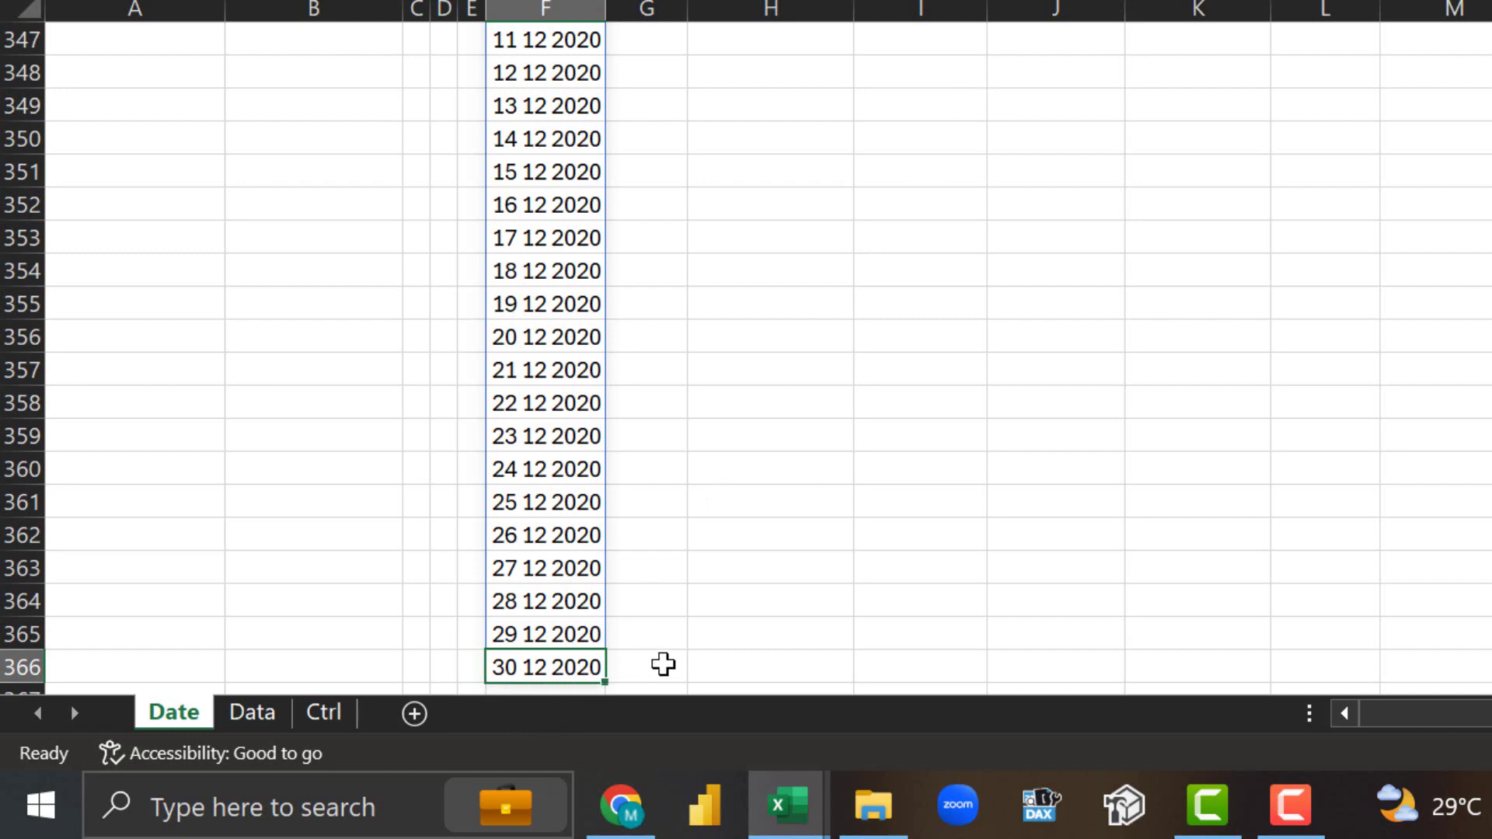
key("ctrl+Up")
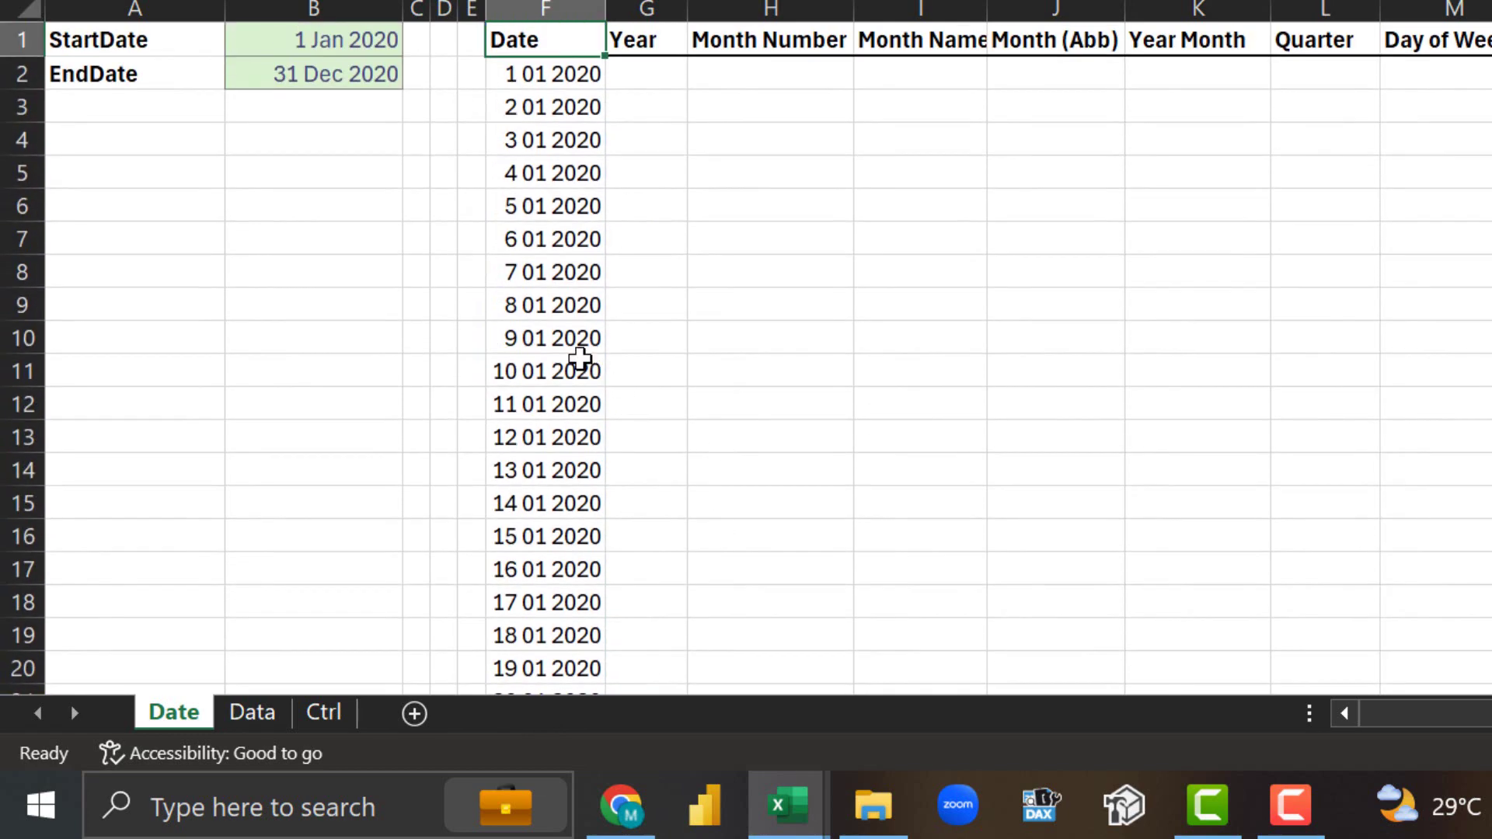
Add 1 to the rows argument in F2 to make it =SEQUENCE(B2-B1+1,,B1), and check the last date of the list.
left_click(533, 75)
key("ctrl+shift+Down")
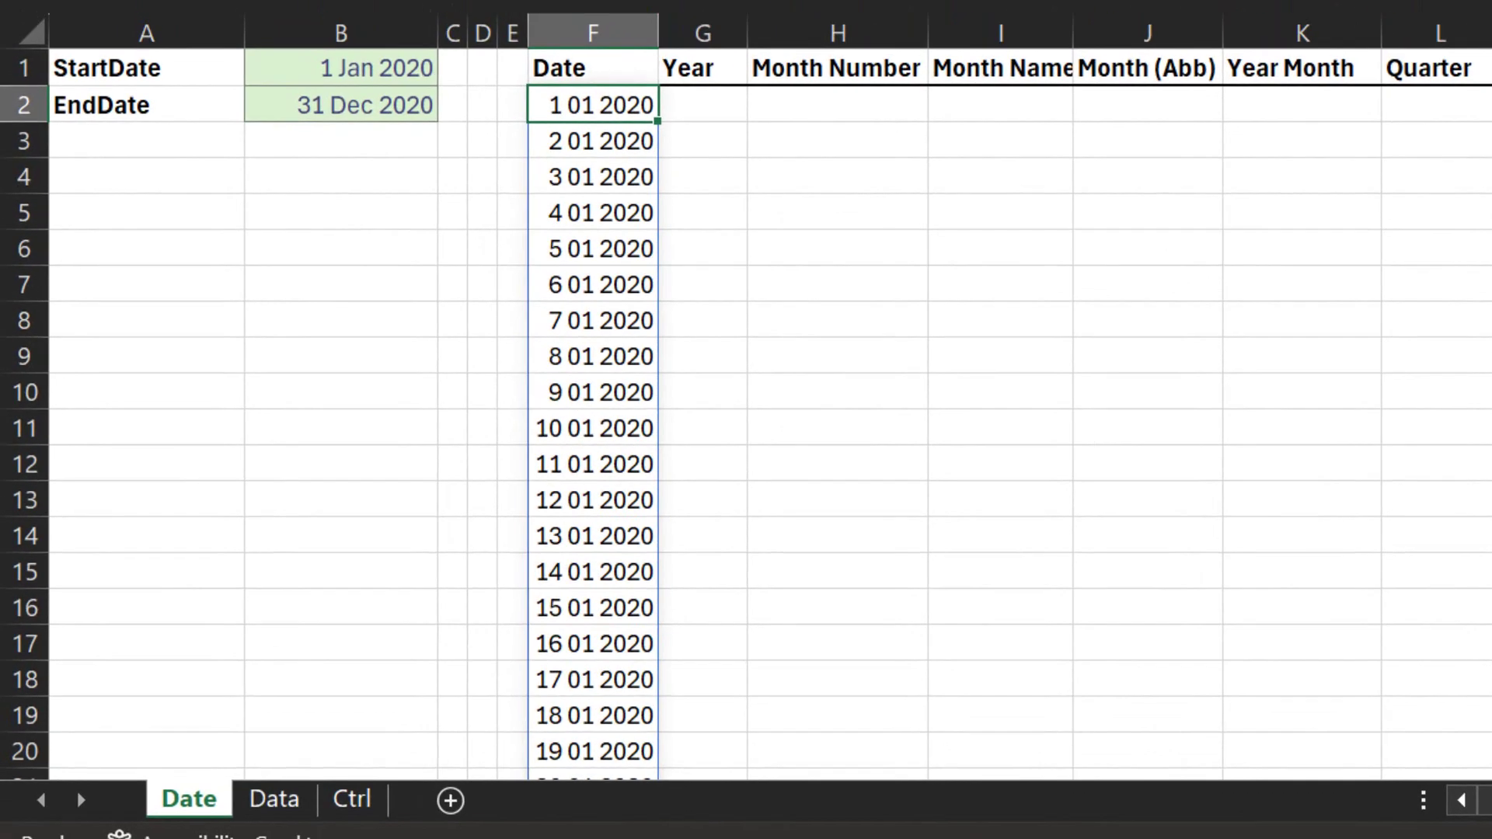
left_click(923, 14)
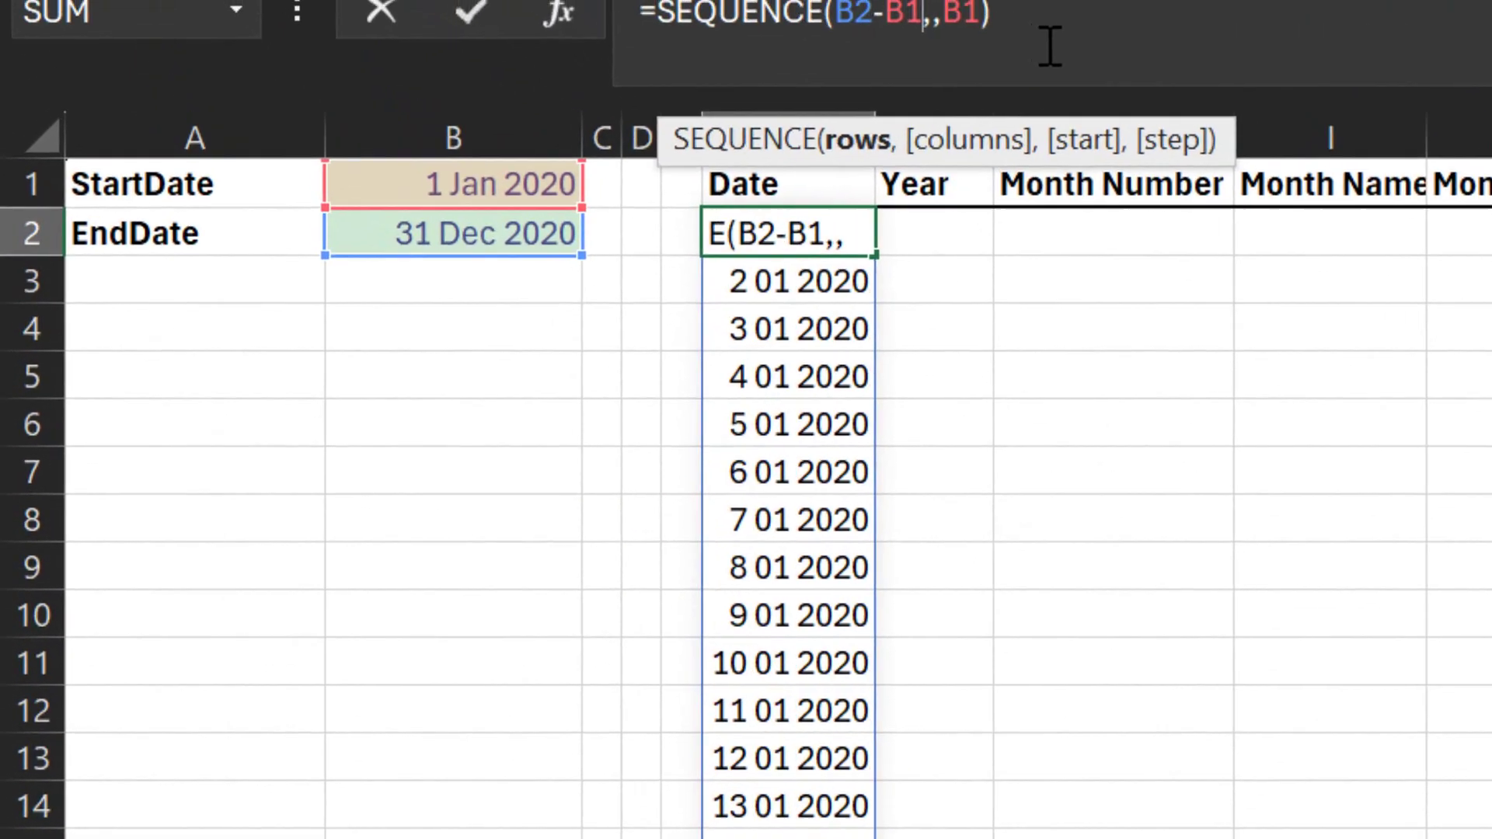
type("+1")
key("Return")
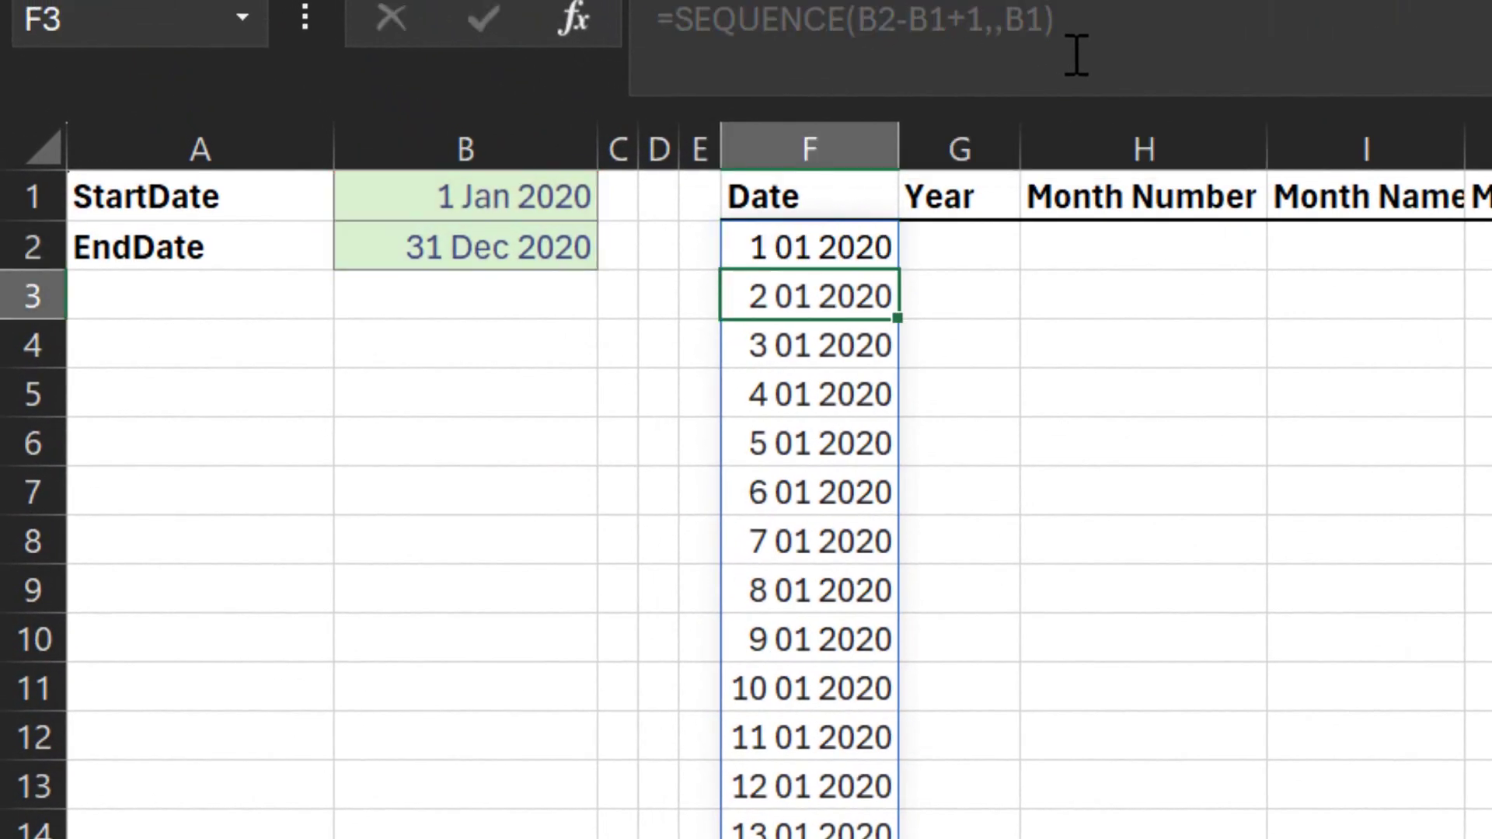
left_click(868, 234)
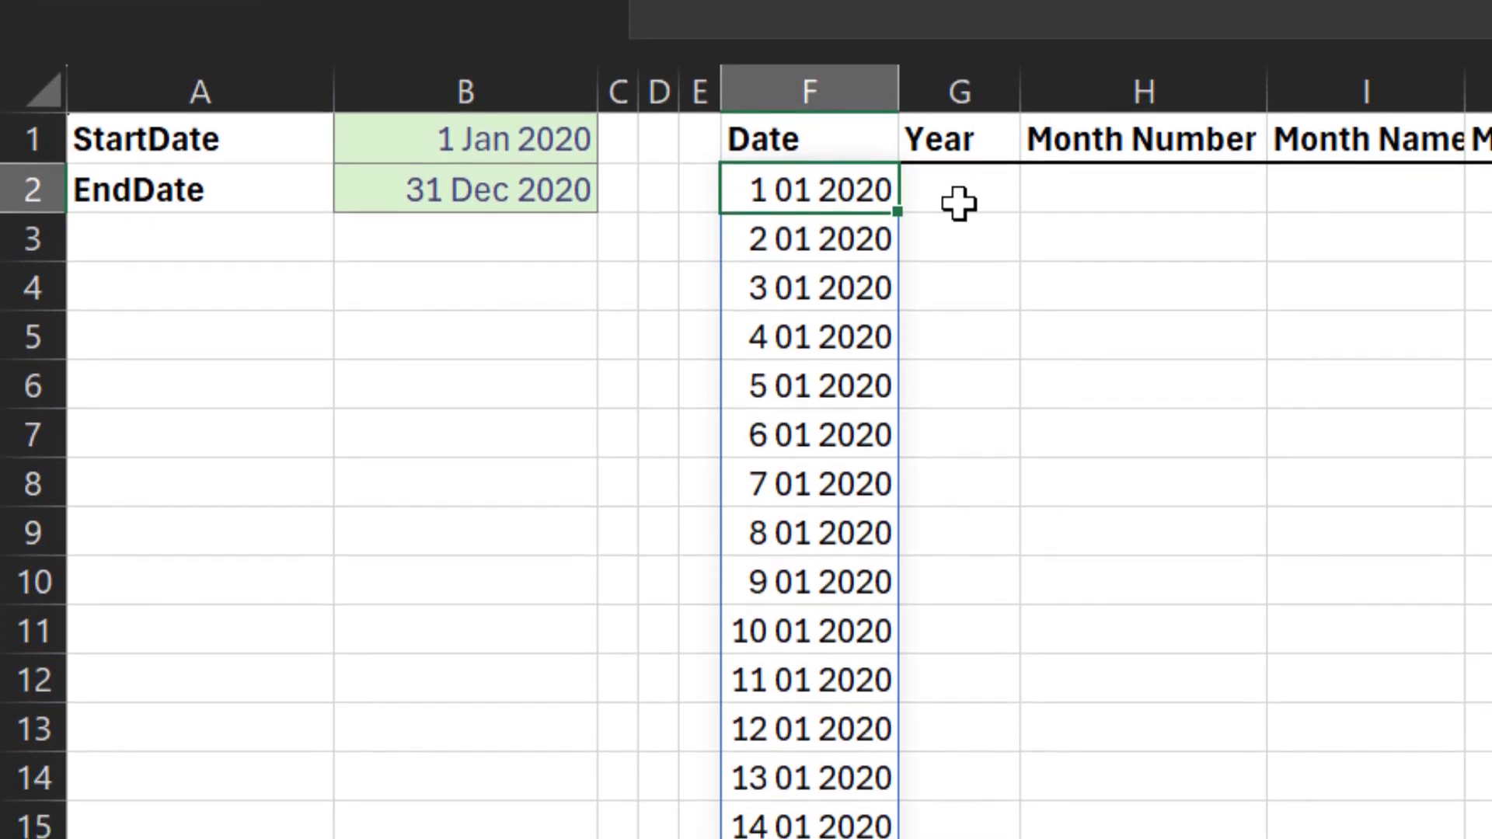
key("ctrl+Down")
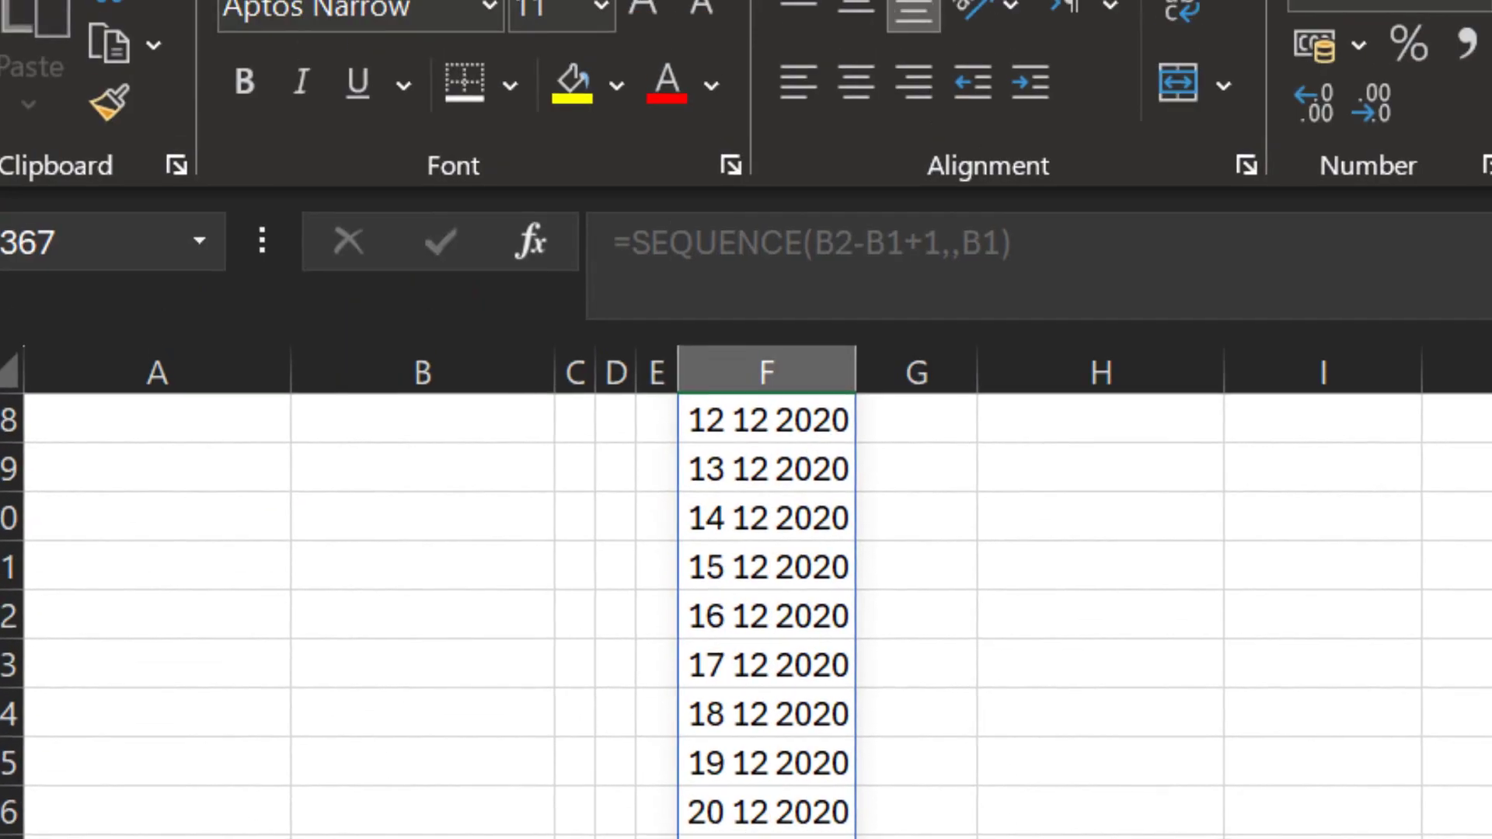
key("ctrl+Up")
Enter =YEAR(F2) in G2 to extract the year of the first date.
left_click(940, 468)
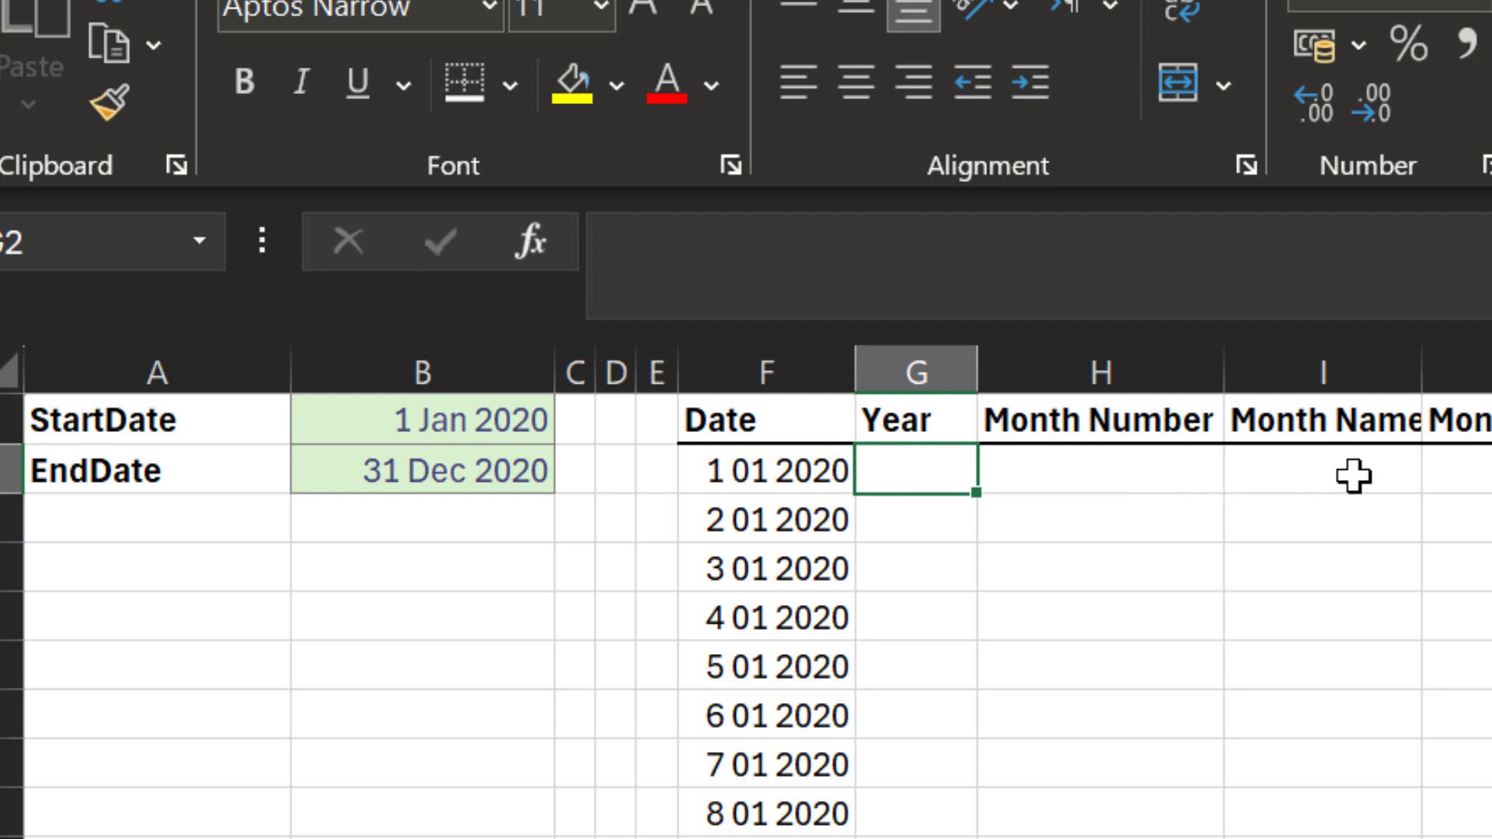
type("=ye")
key("Tab")
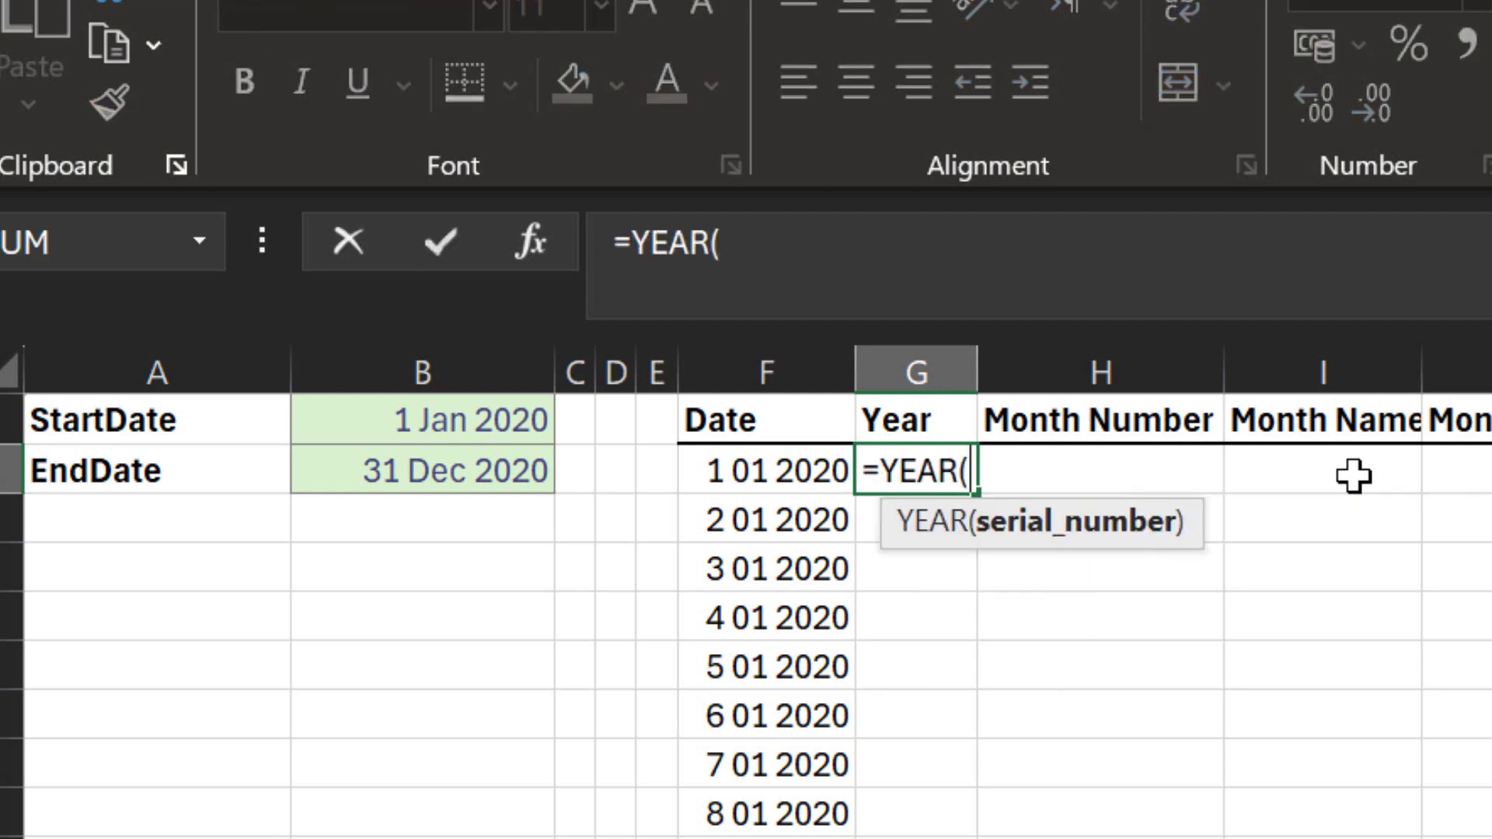
key("Left")
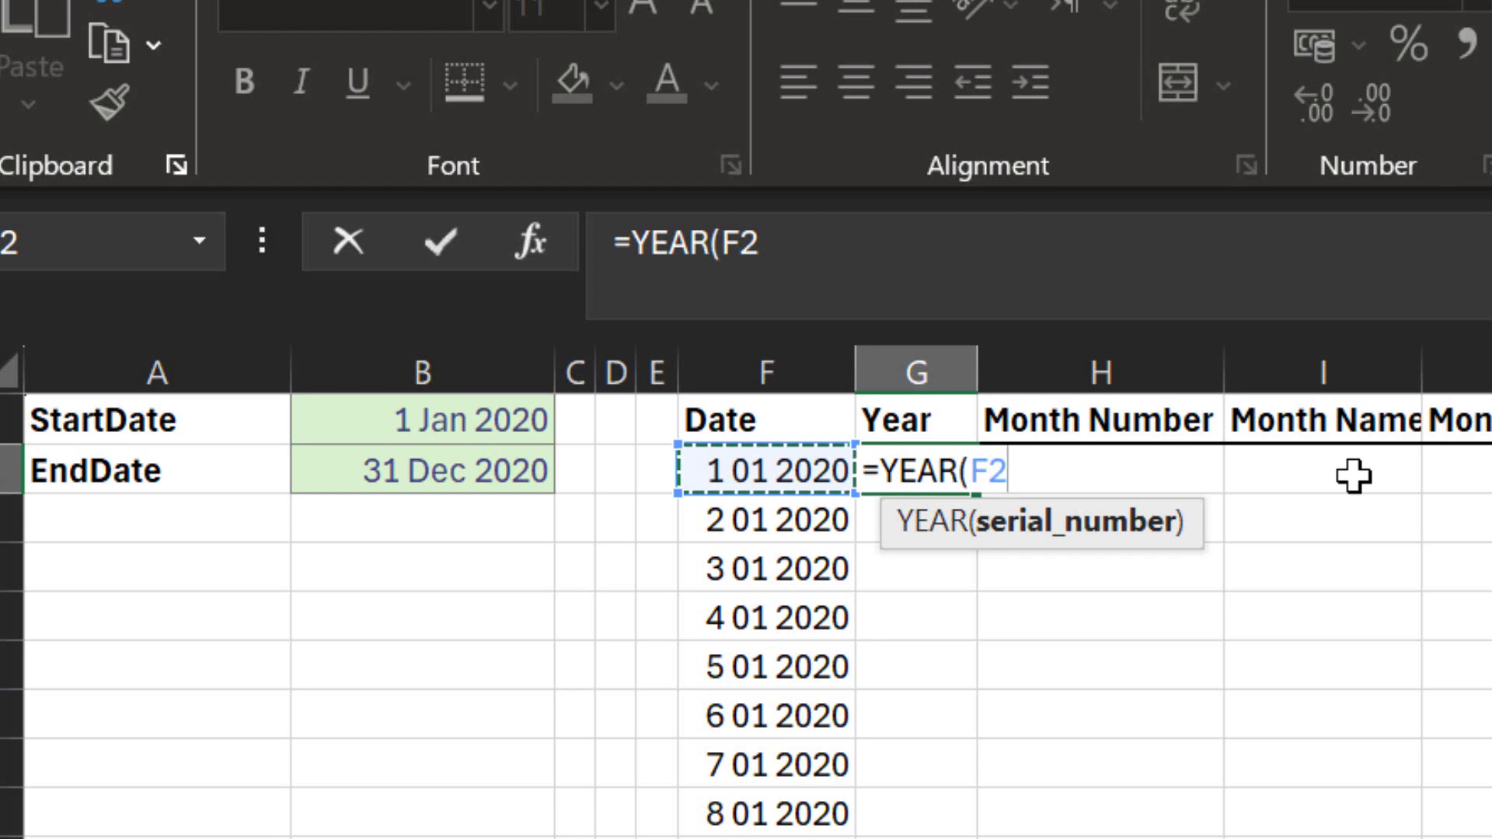
key("Return")
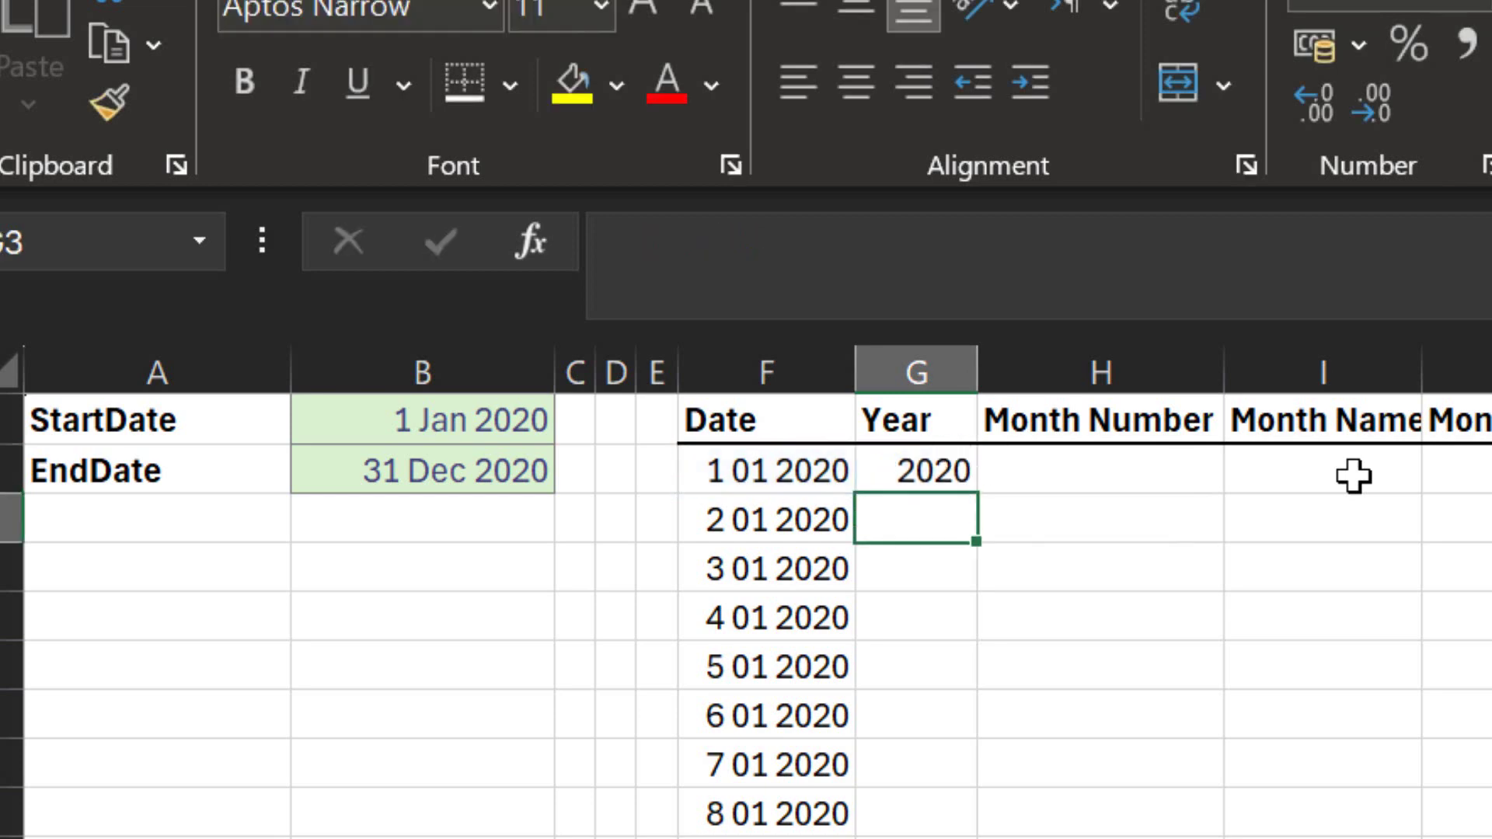
Change the G2 formula to =YEAR(F2#) so the Year column spills for the whole date list.
left_click(925, 471)
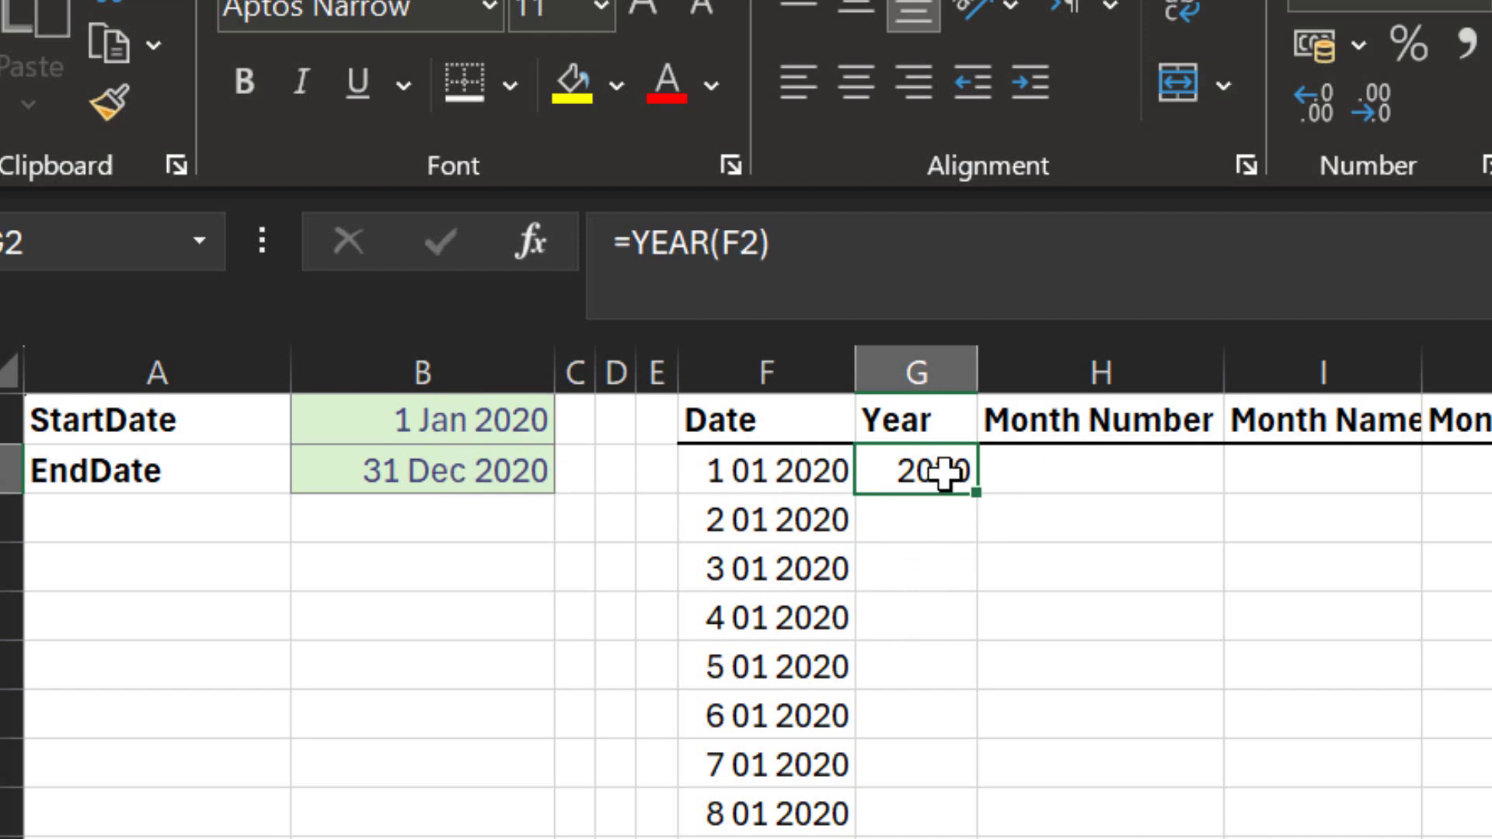
left_click(838, 266)
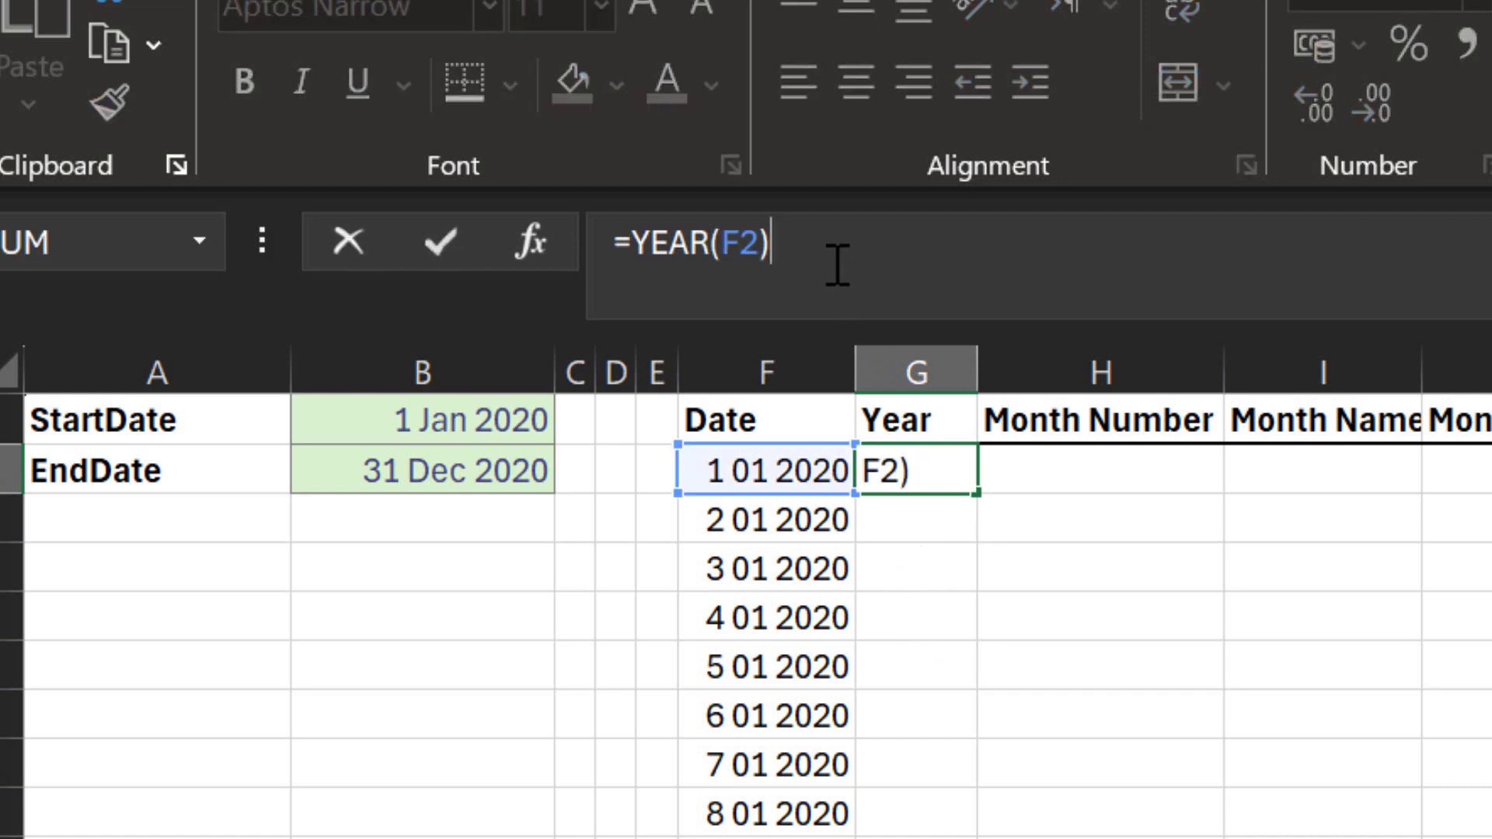
key("BackSpace")
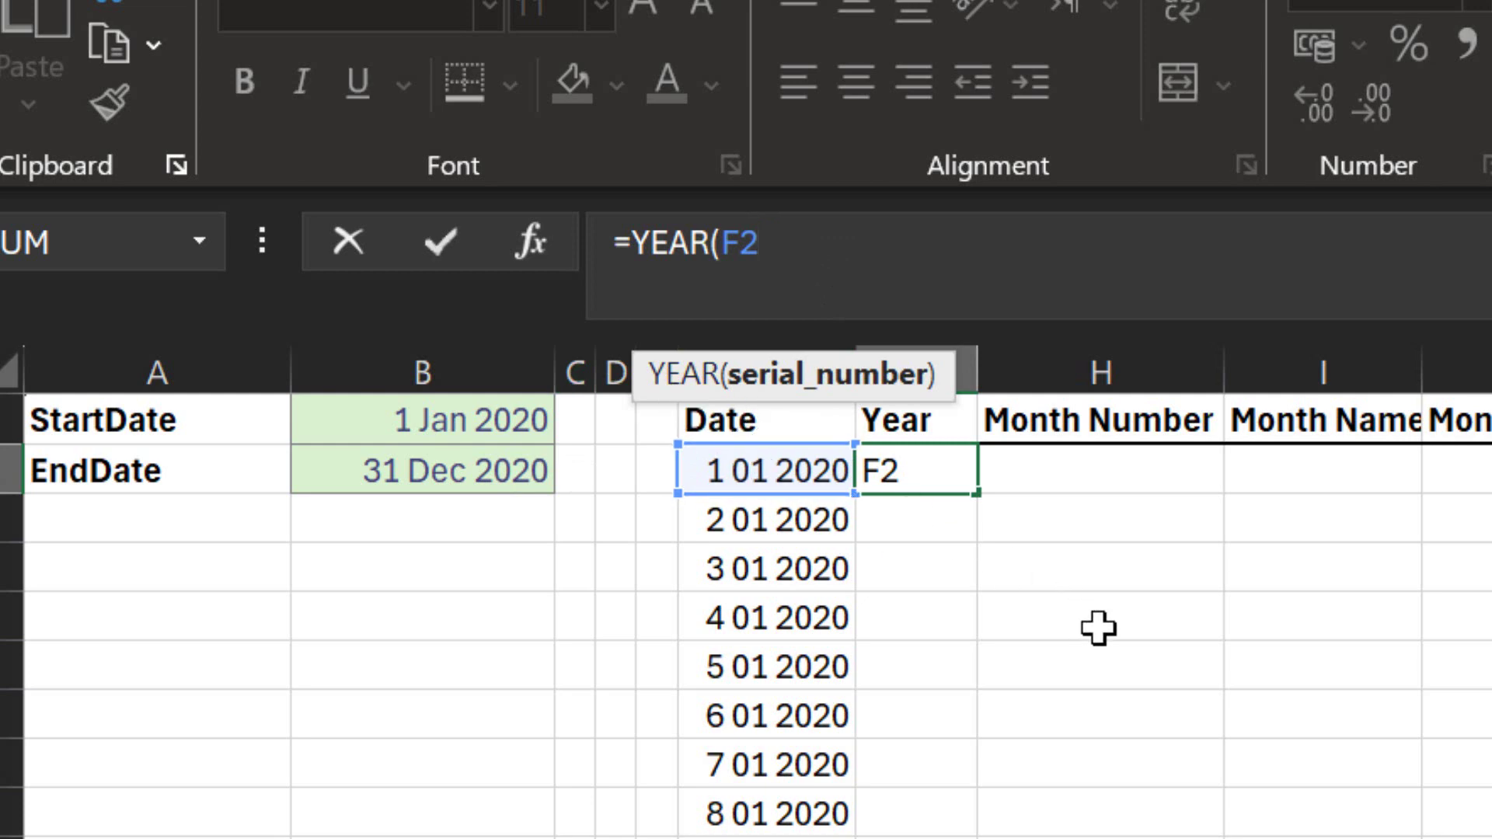
type("#")
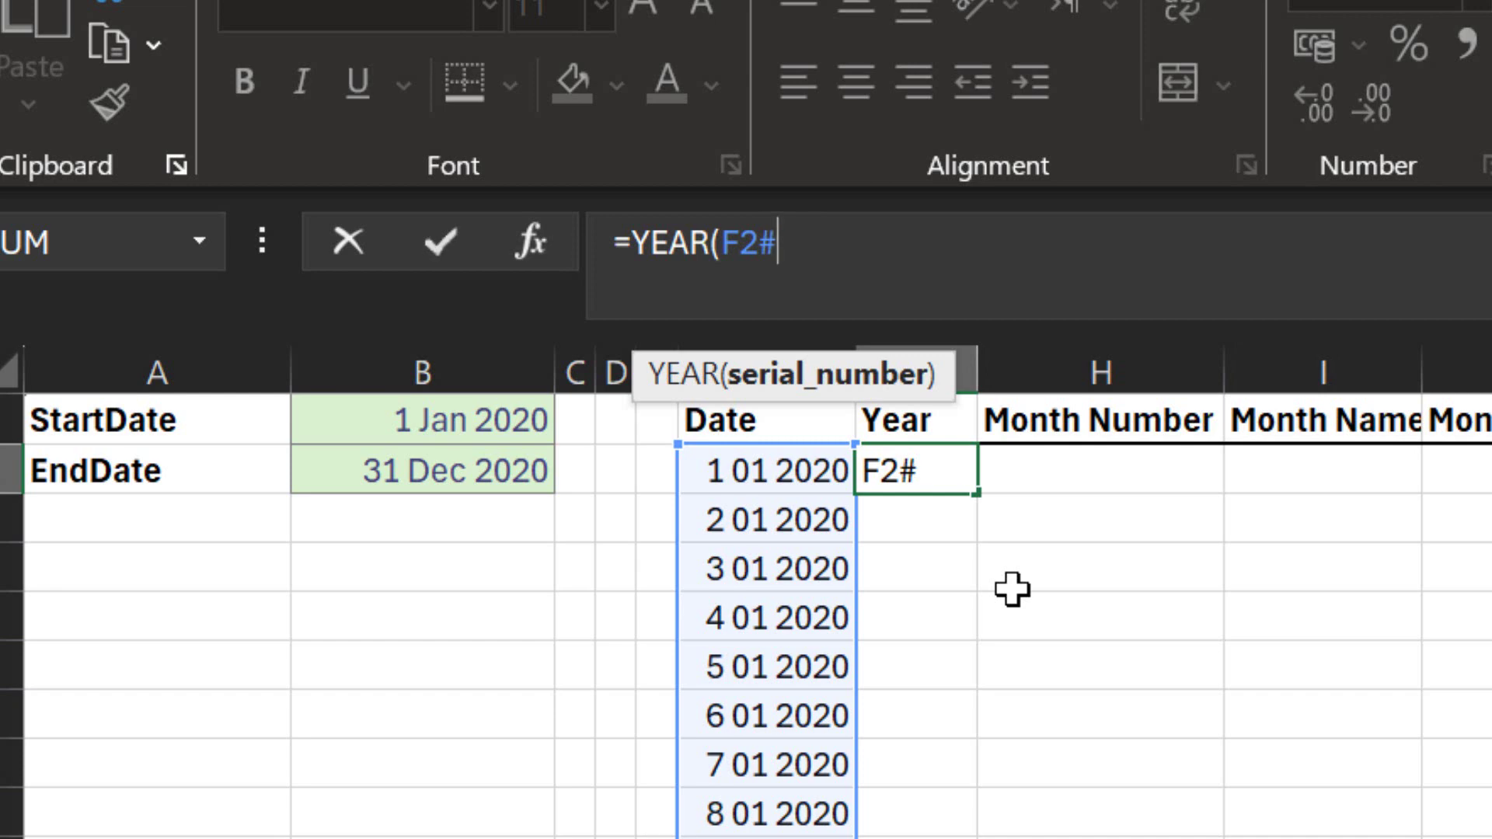
key("Return")
left_click(946, 473)
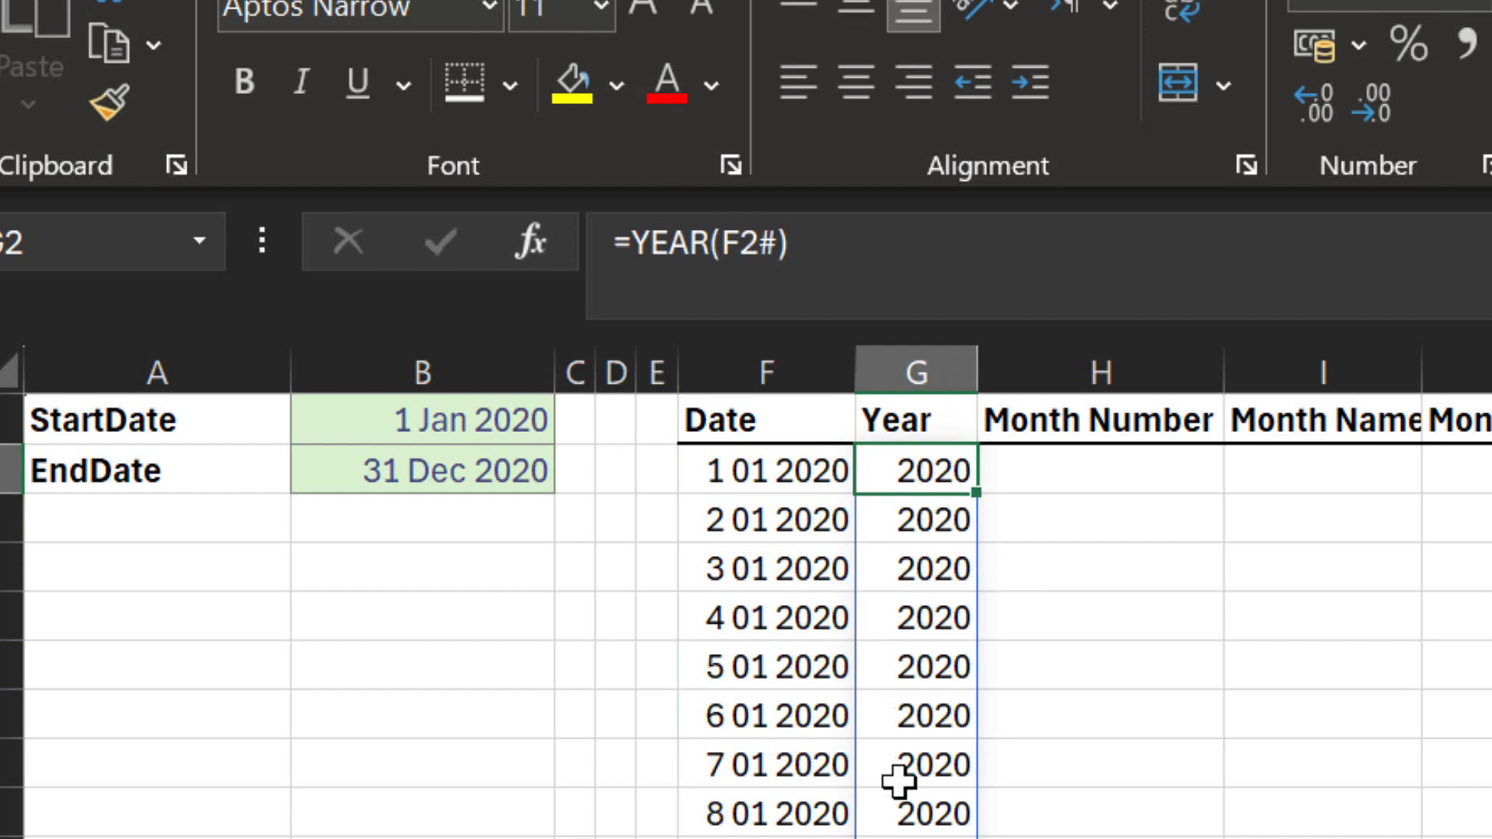
scroll(899, 781, "down", 5)
scroll(899, 781, "up", 5)
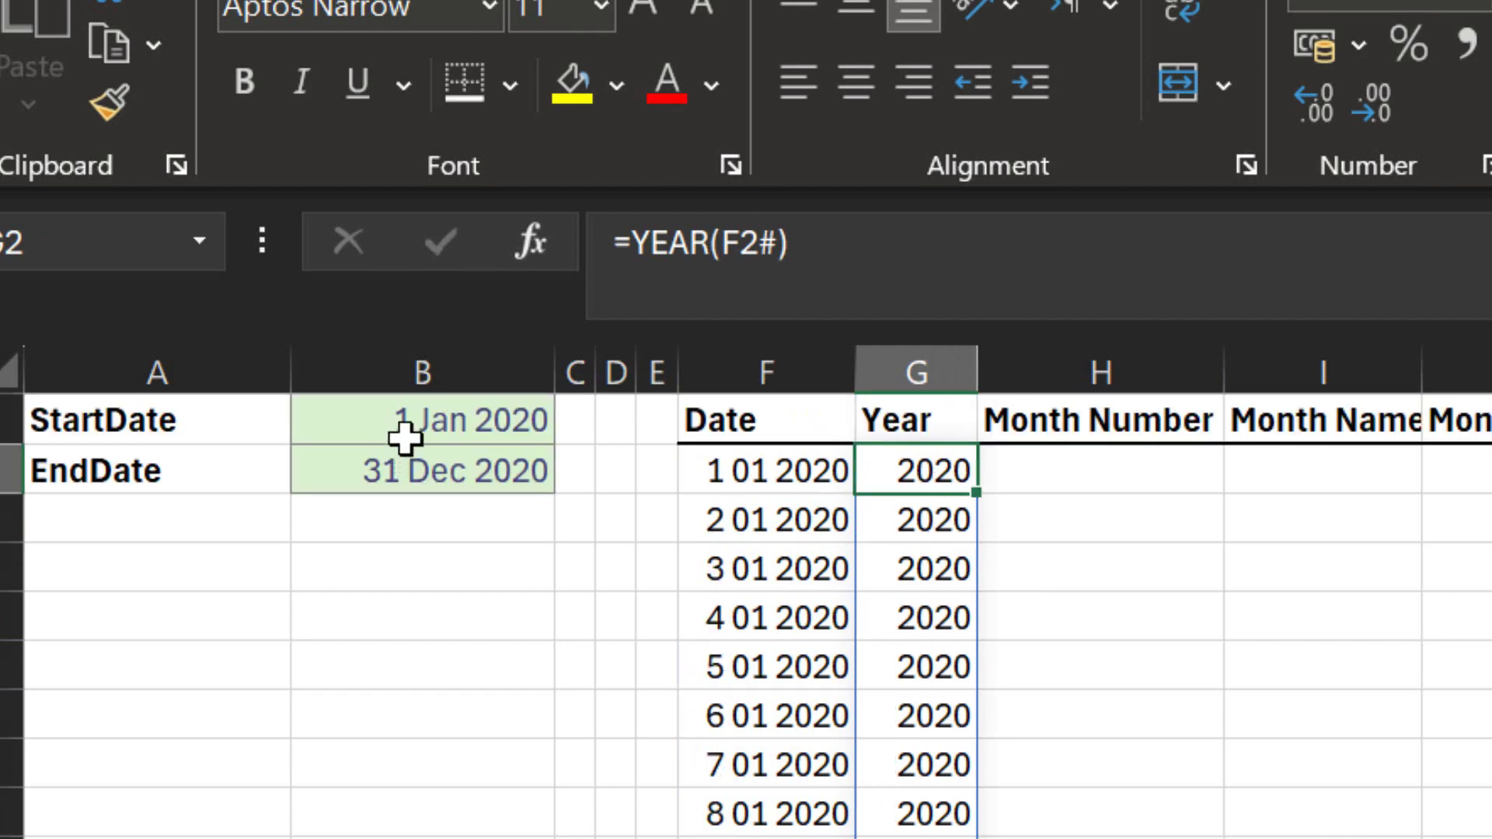
Enter =MONTH(F2#) in H2 to fill the Month Number column for all dates.
left_click(1172, 466)
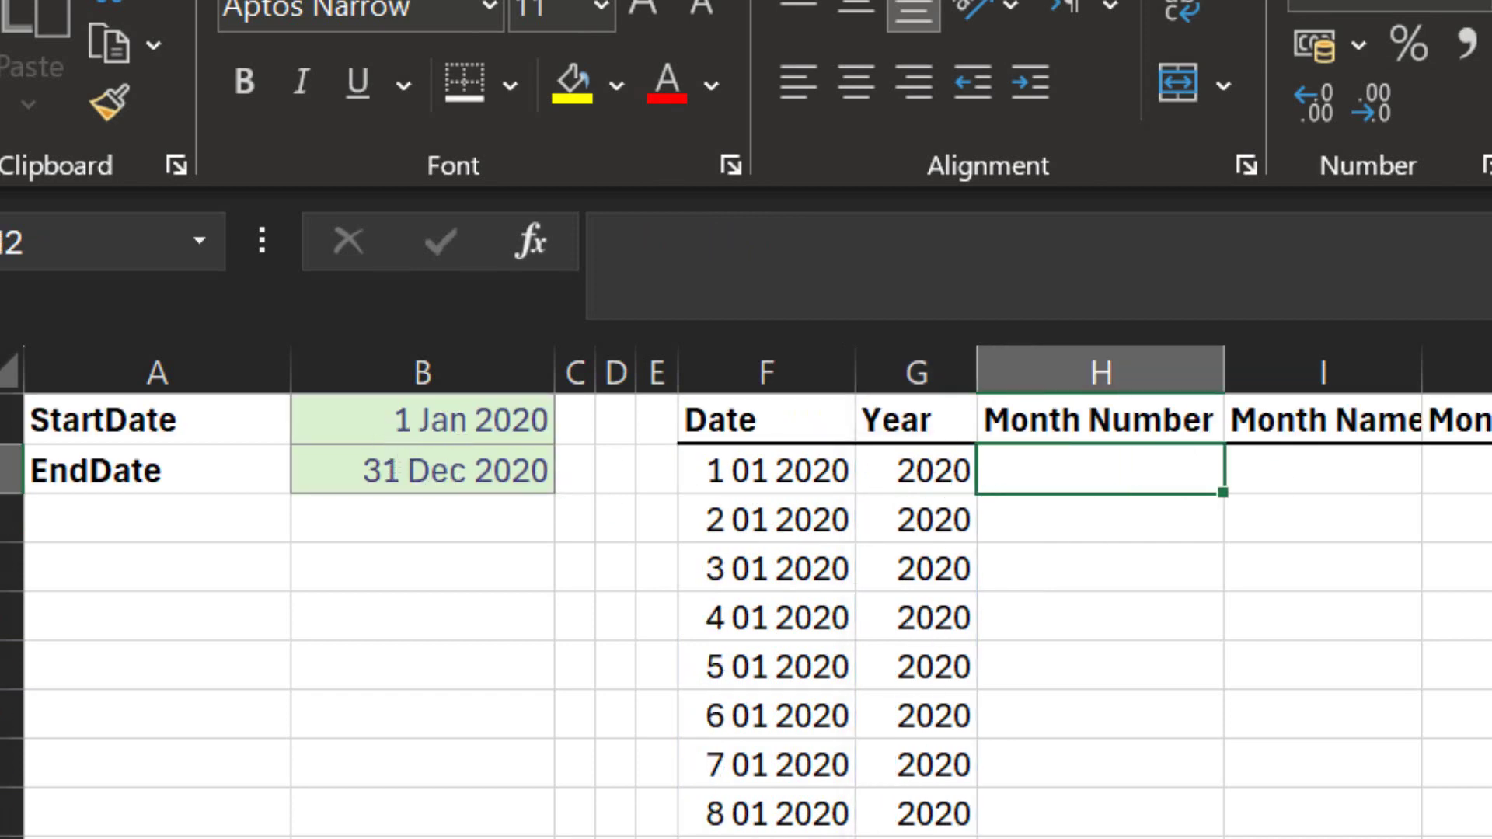
type("=month")
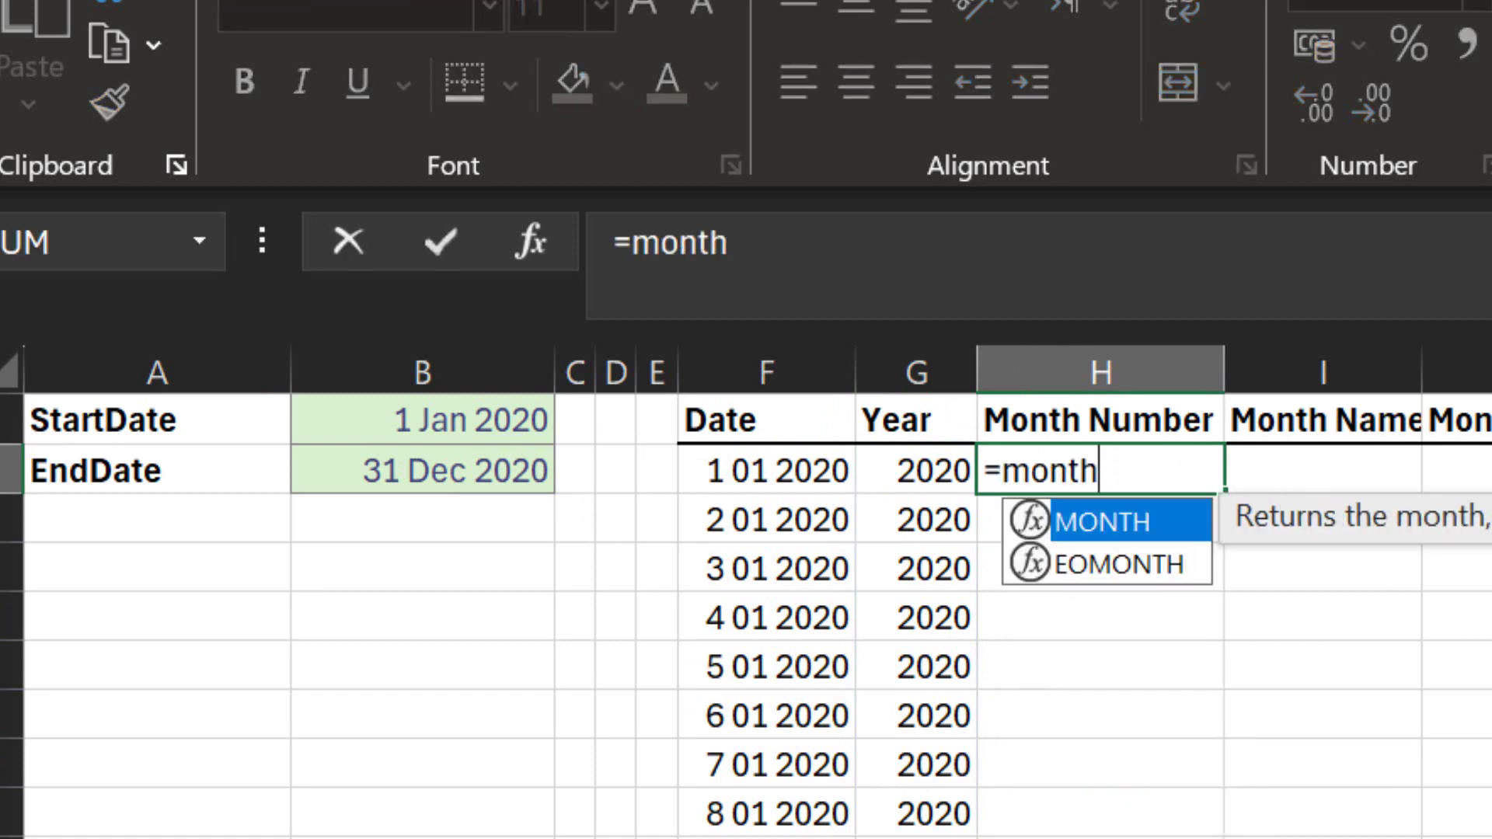
key("Tab")
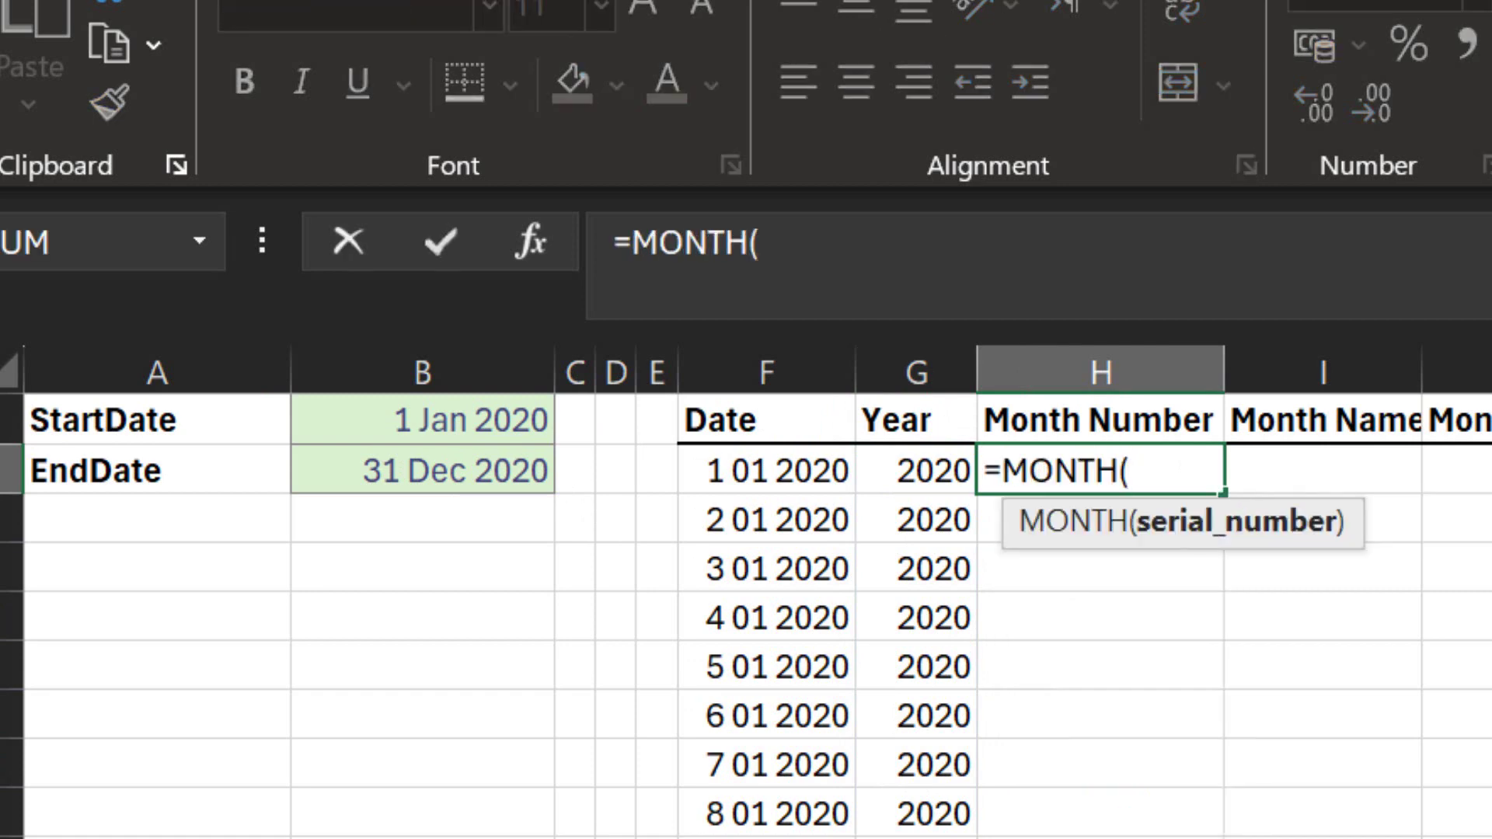
left_click(845, 482)
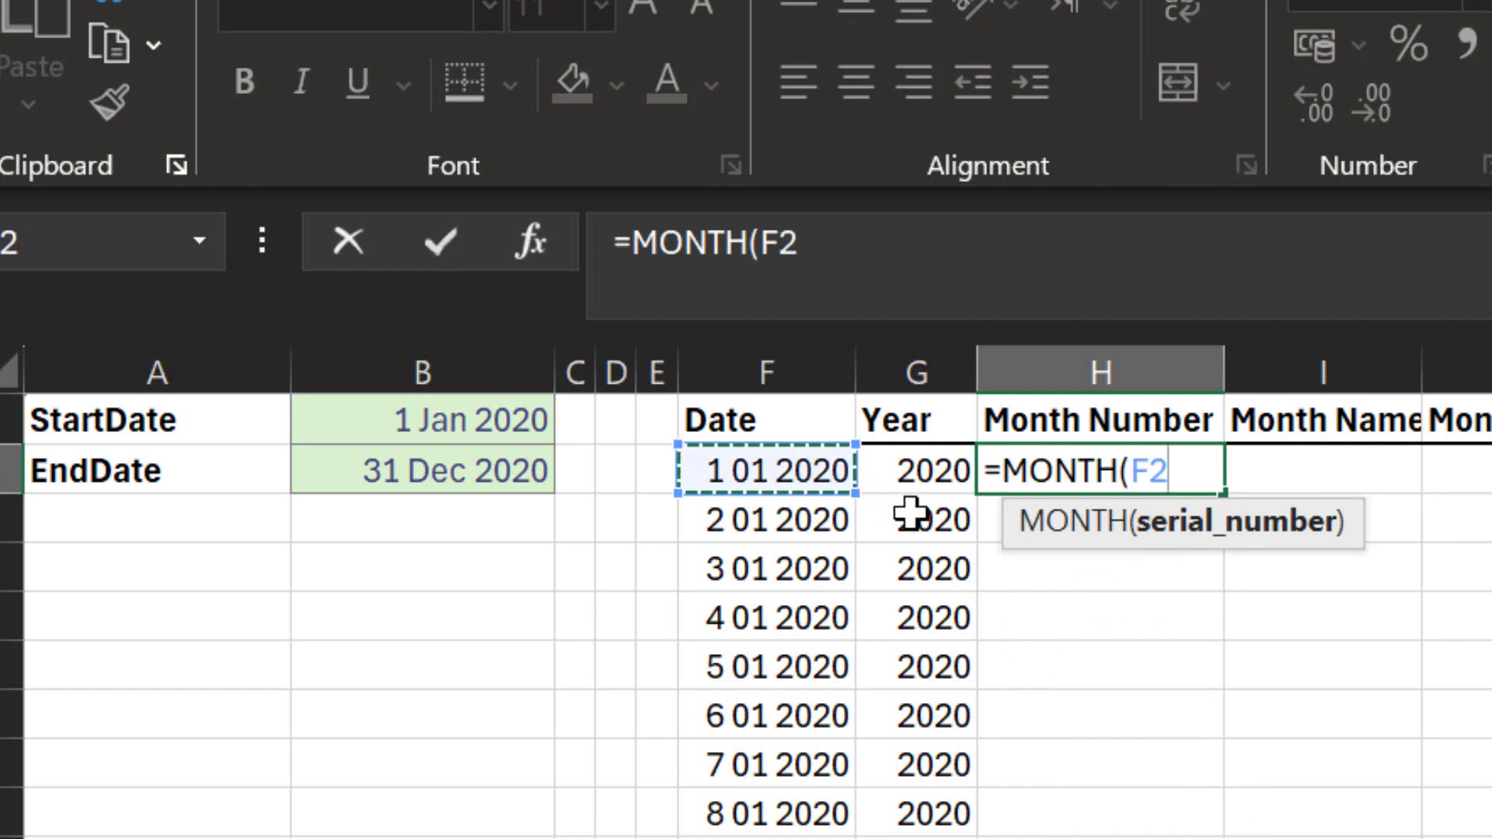
type("#)")
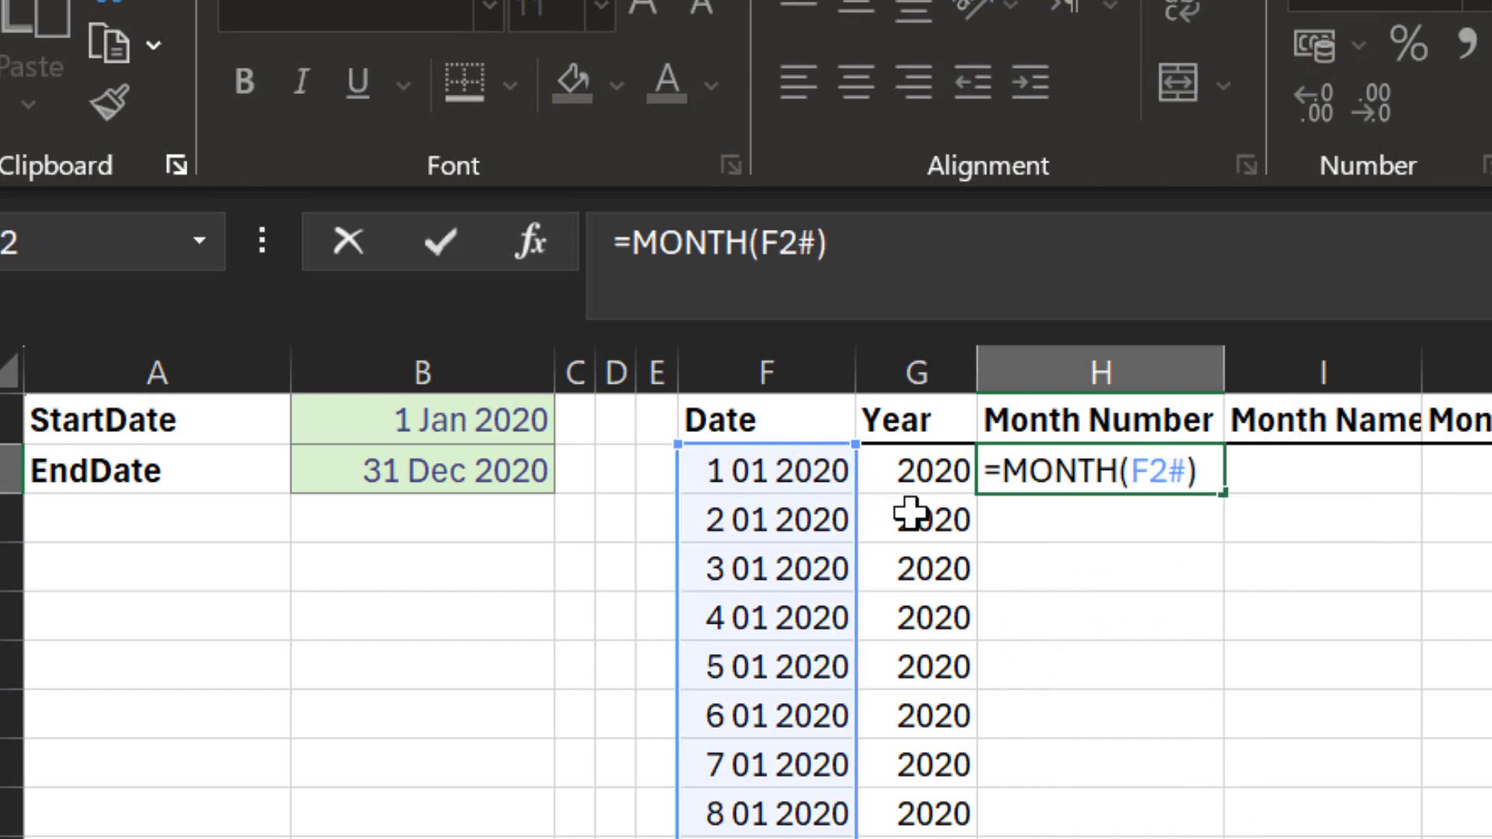
key("Return")
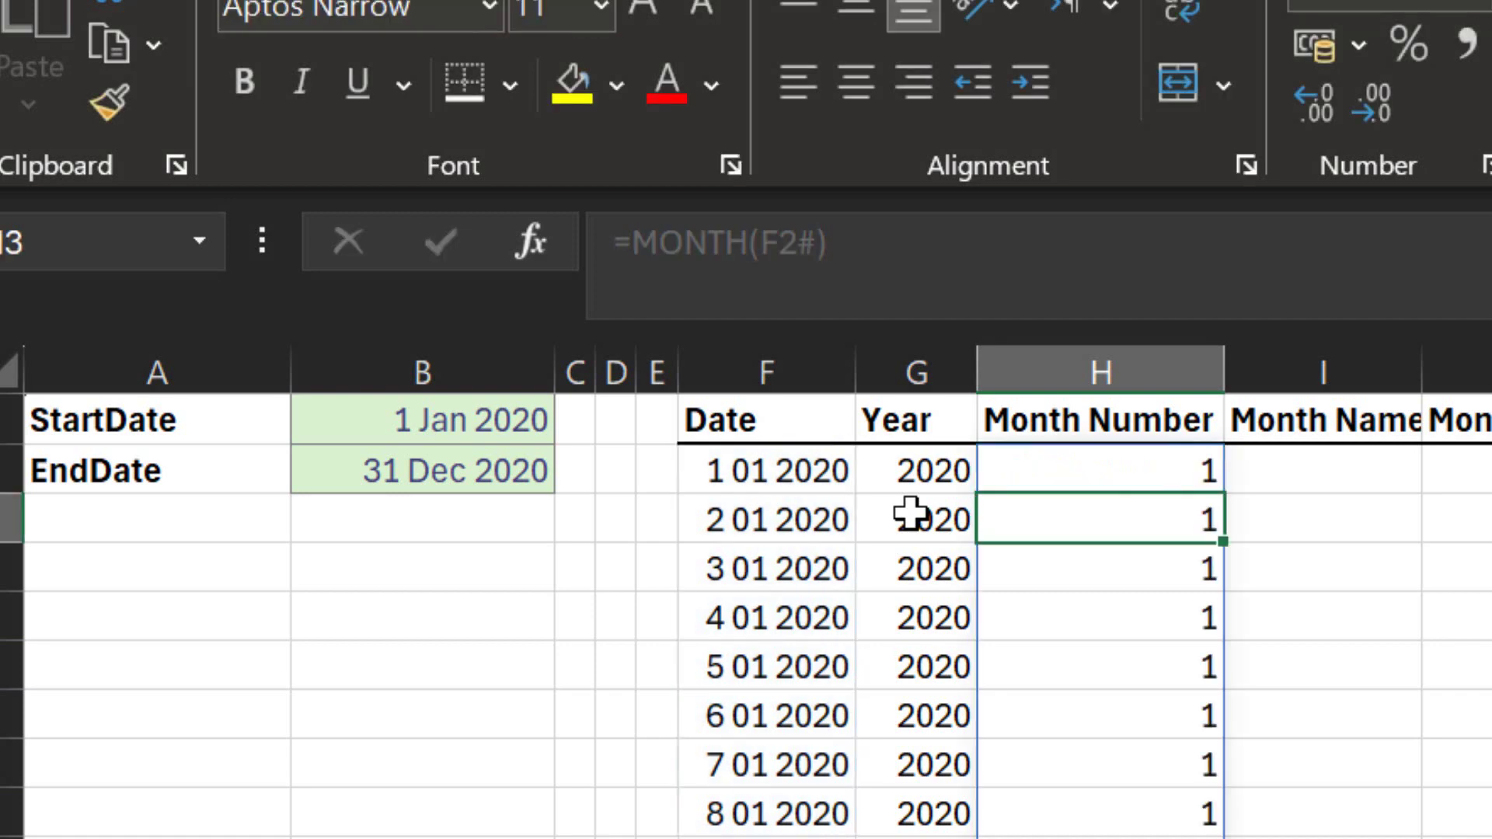
Compare the Month Number values with the dates around the change from January to February.
scroll(1059, 573, "down", 13)
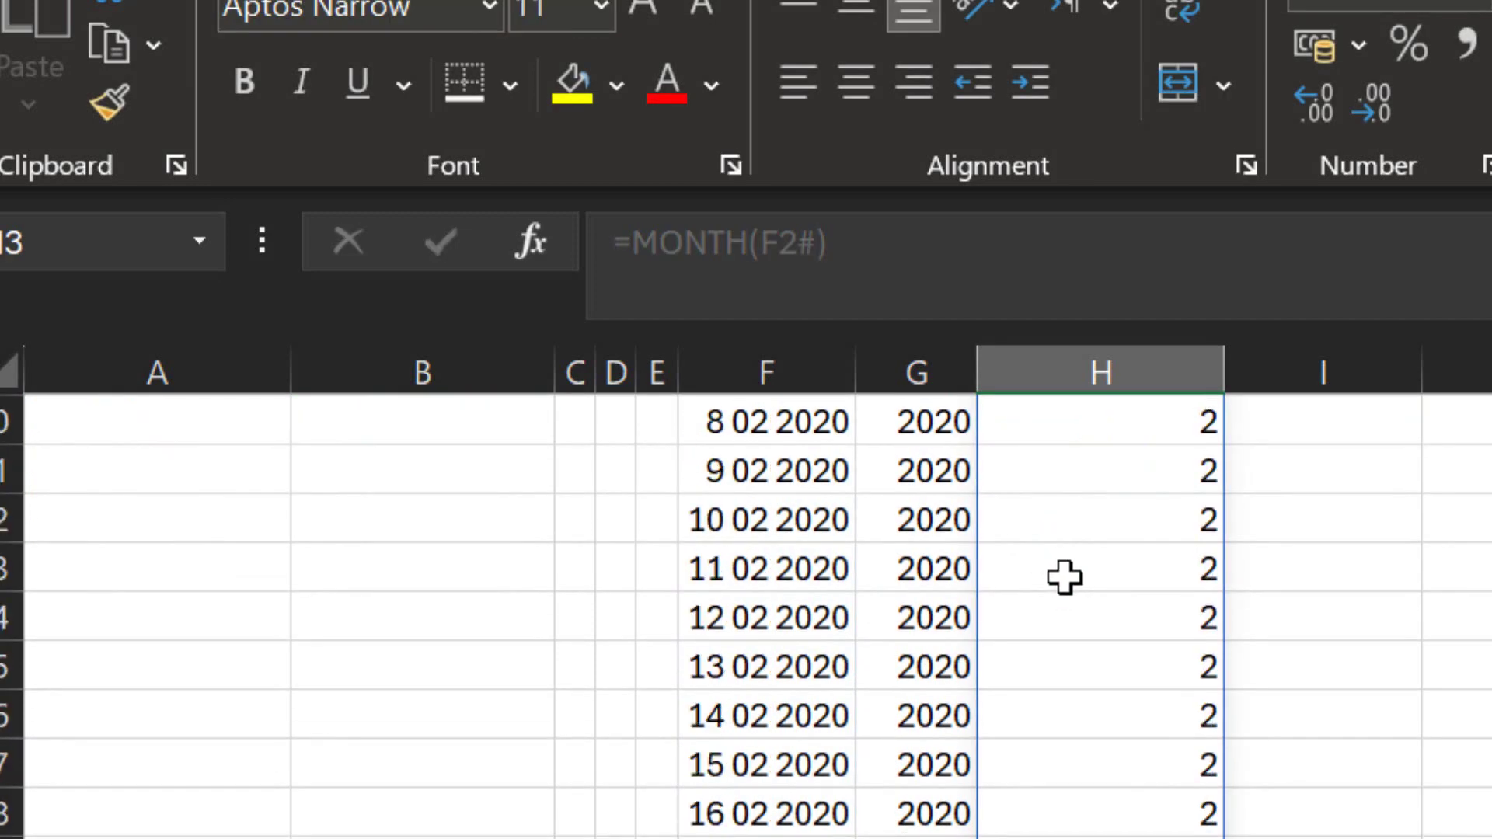
scroll(1063, 575, "up", 5)
scroll(1063, 575, "down", 1)
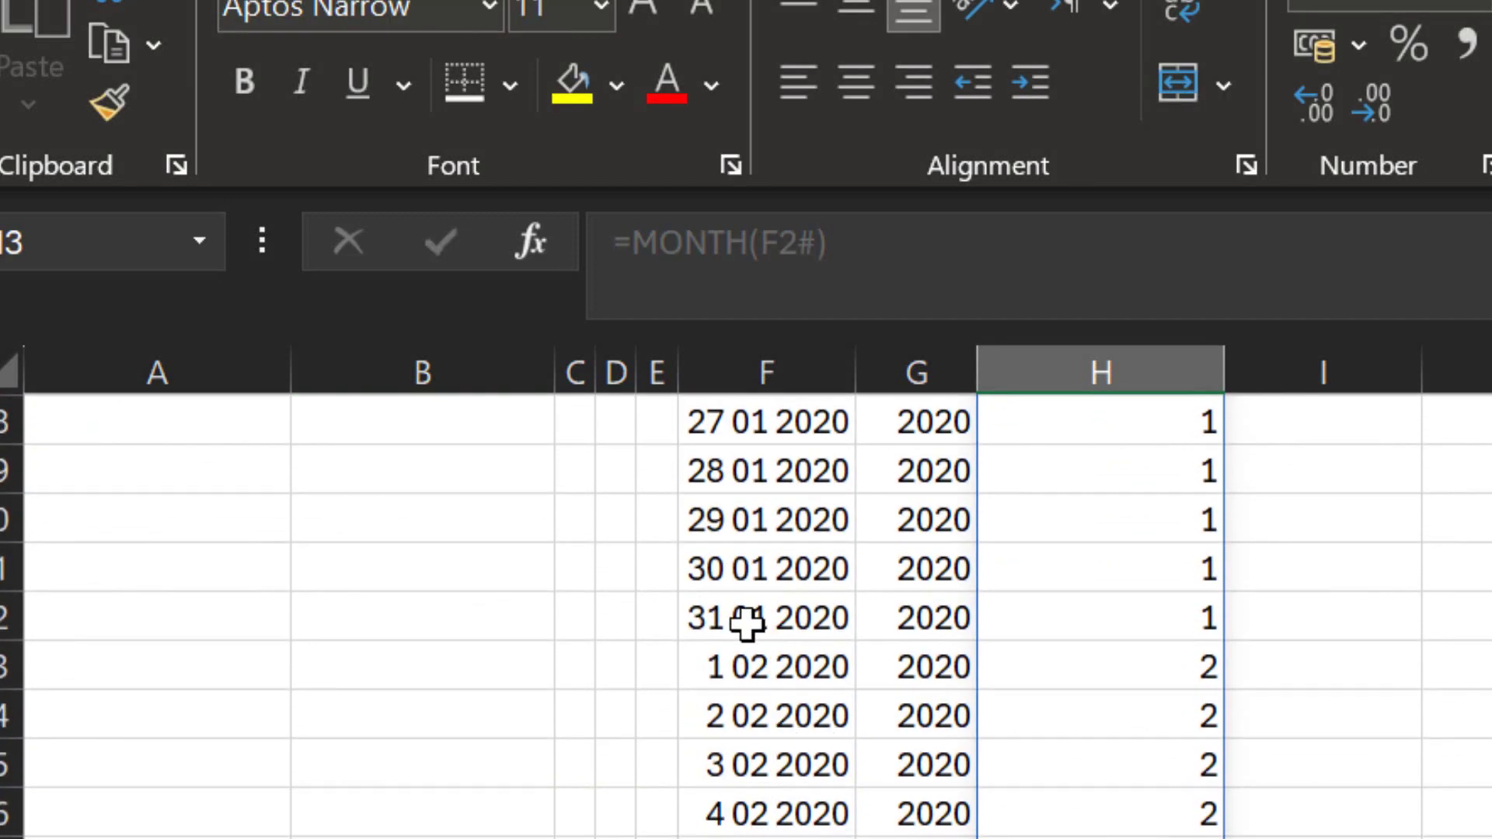
left_click_drag(747, 622, 1087, 621)
left_click_drag(753, 676, 1099, 676)
scroll(1150, 775, "up", 7)
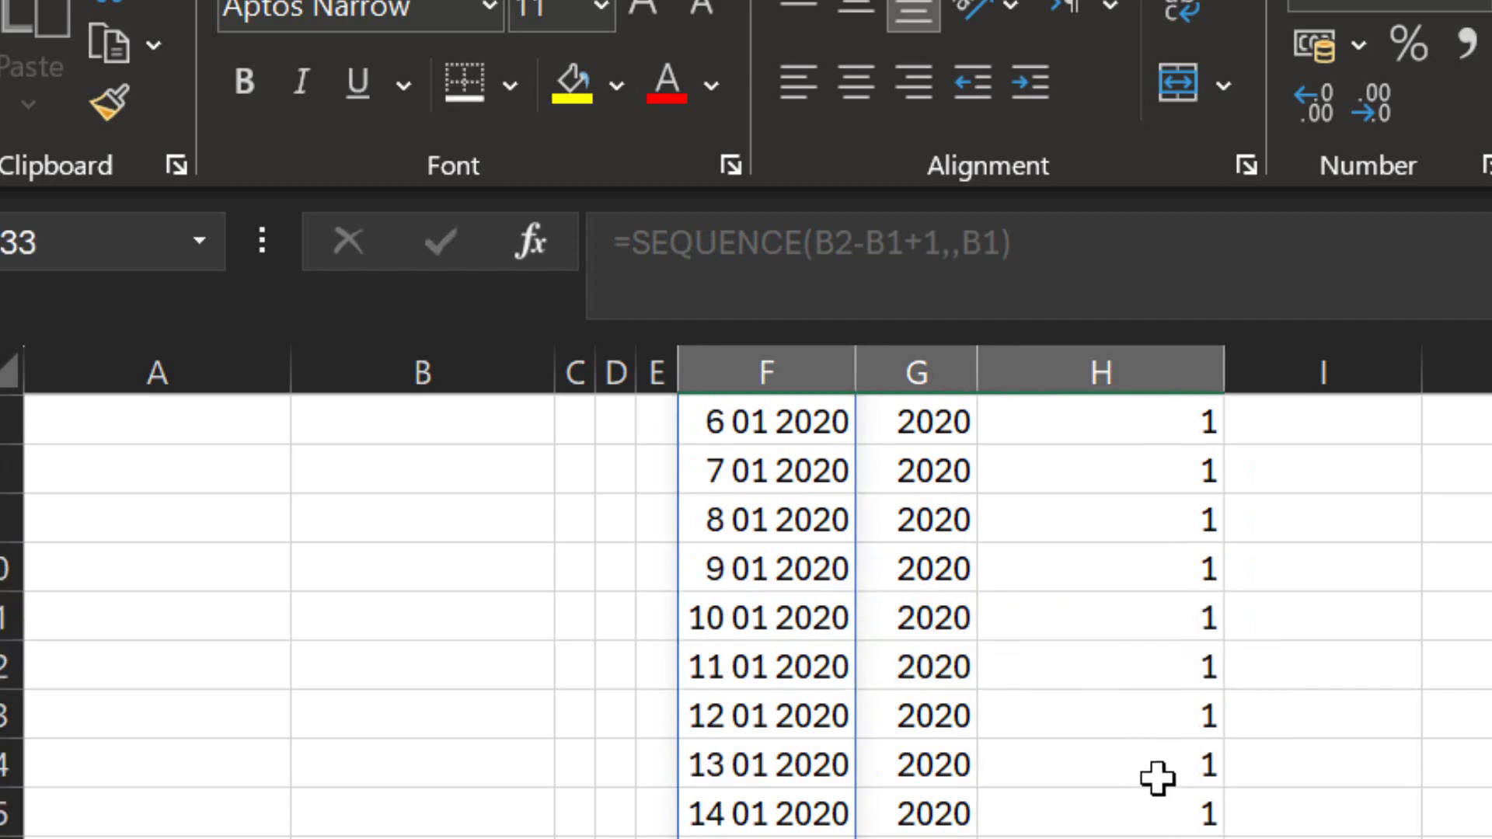
scroll(1156, 777, "up", 2)
Autofit the Month Name column and enter =TEXT(F2#, "mmmm") in I2 to fill it with full month names.
double_click(1419, 384)
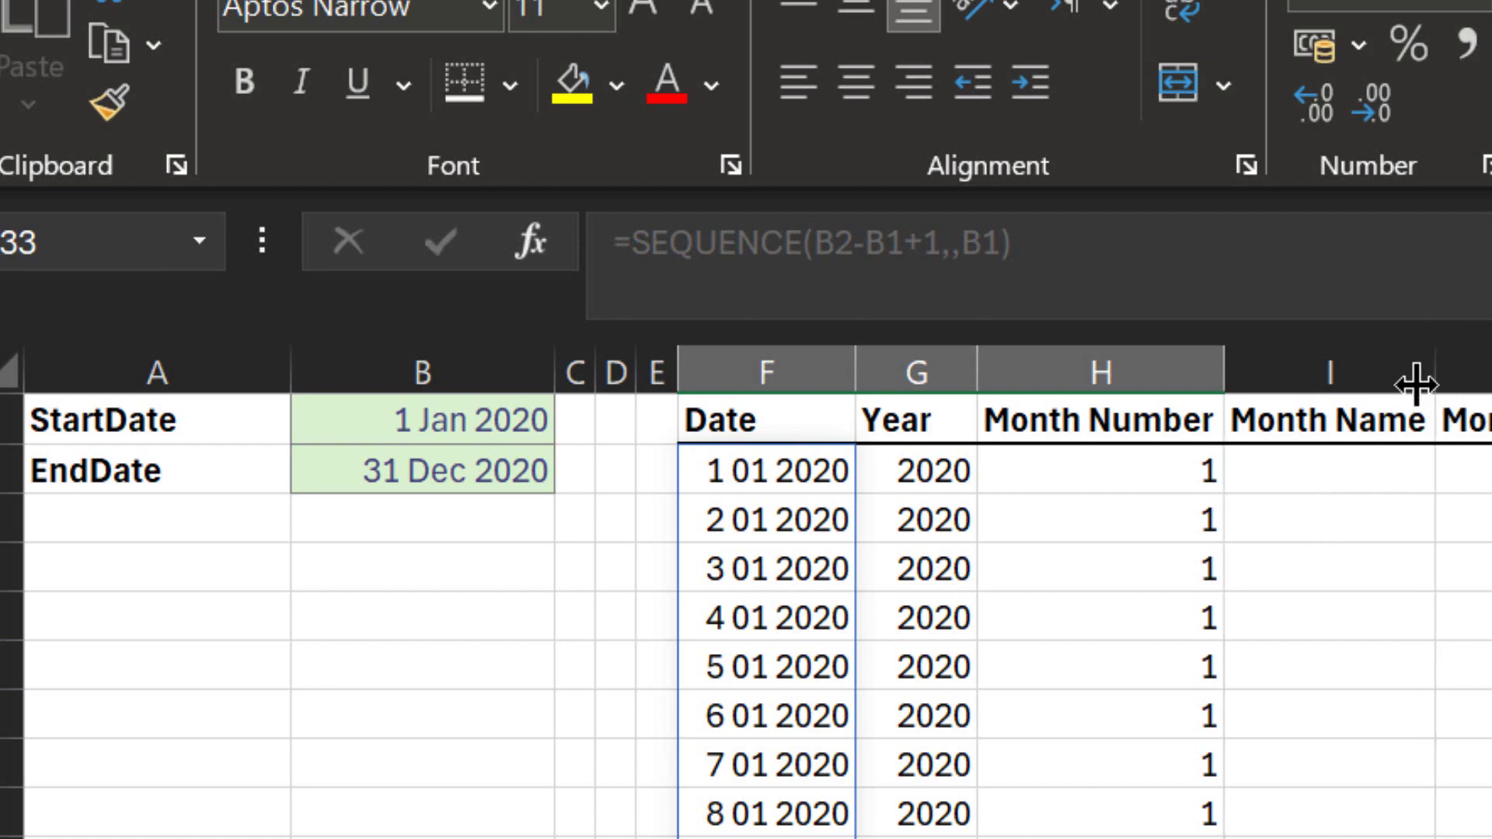
left_click(1352, 473)
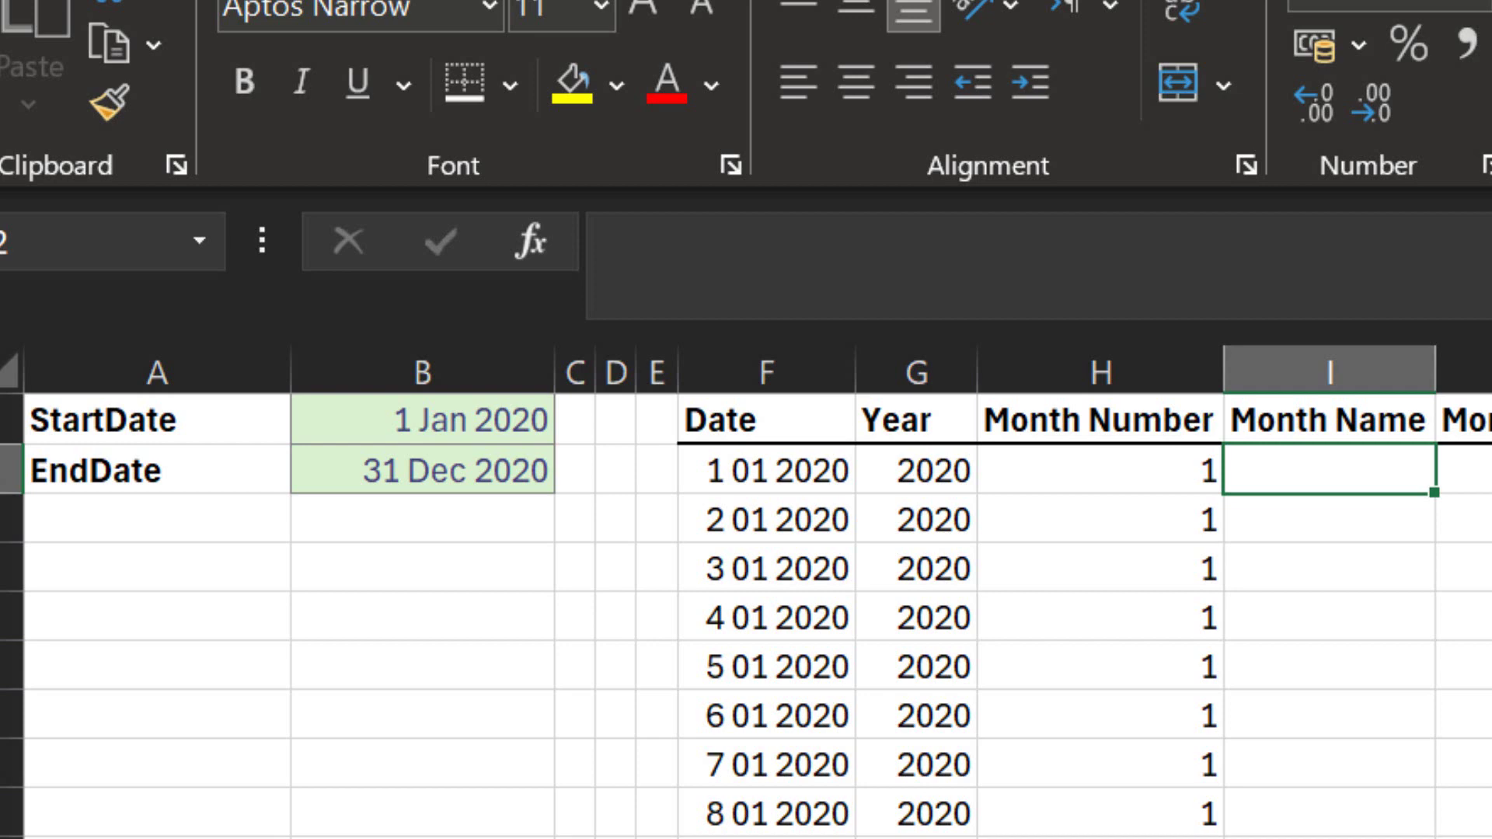
type("=")
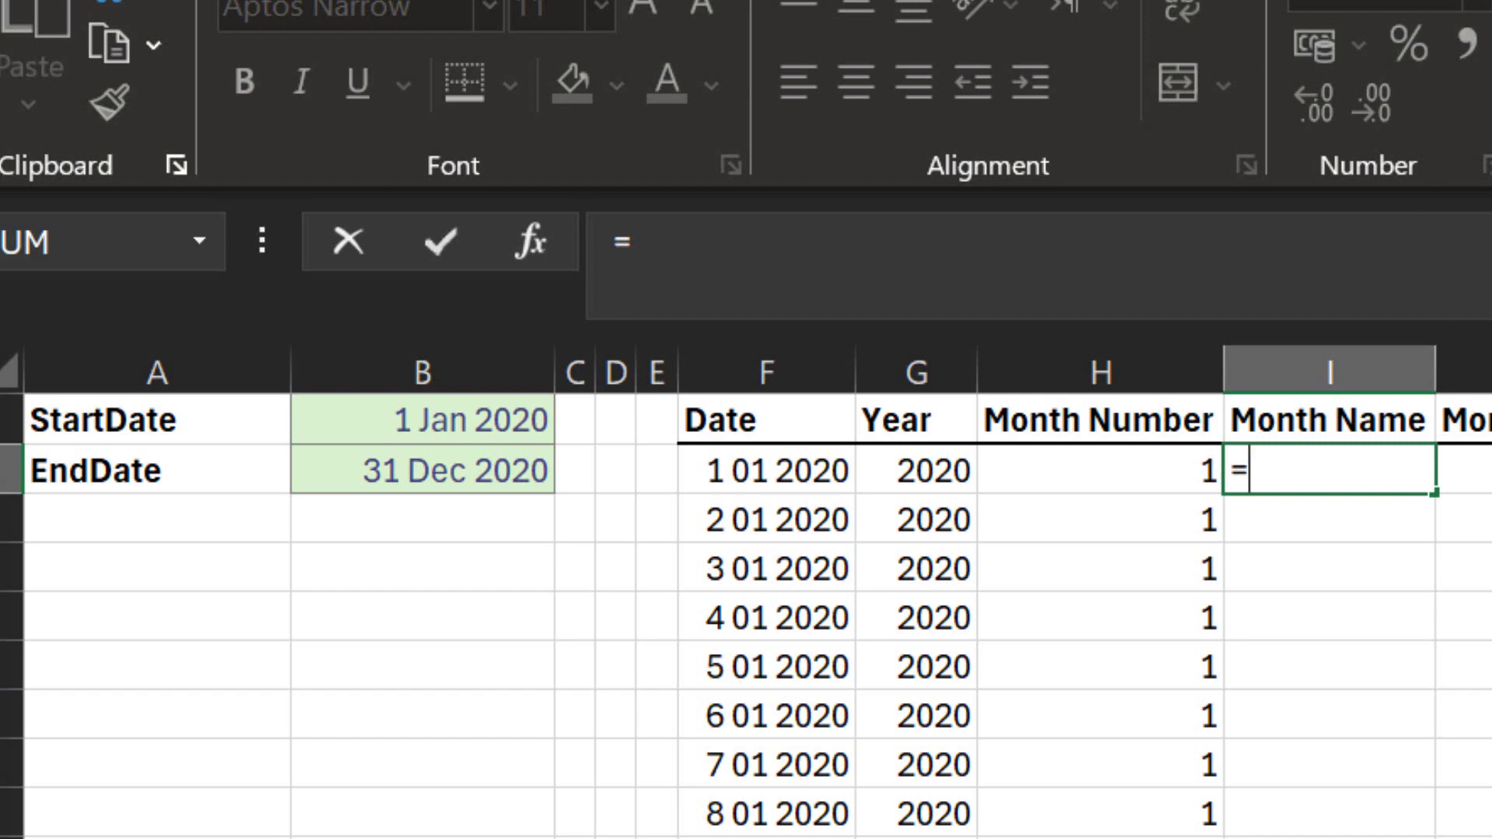
type("text")
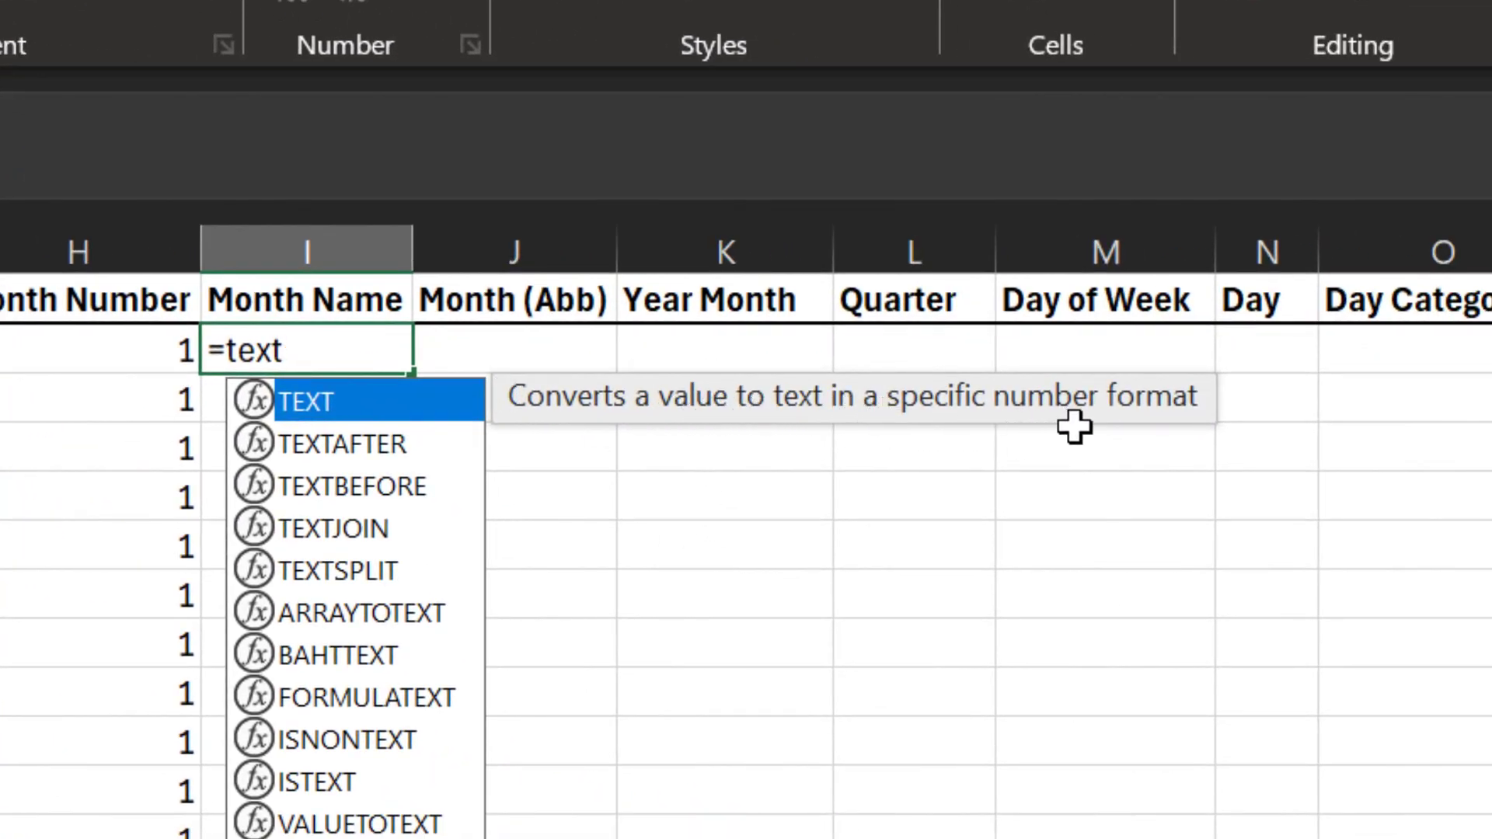
key("Tab")
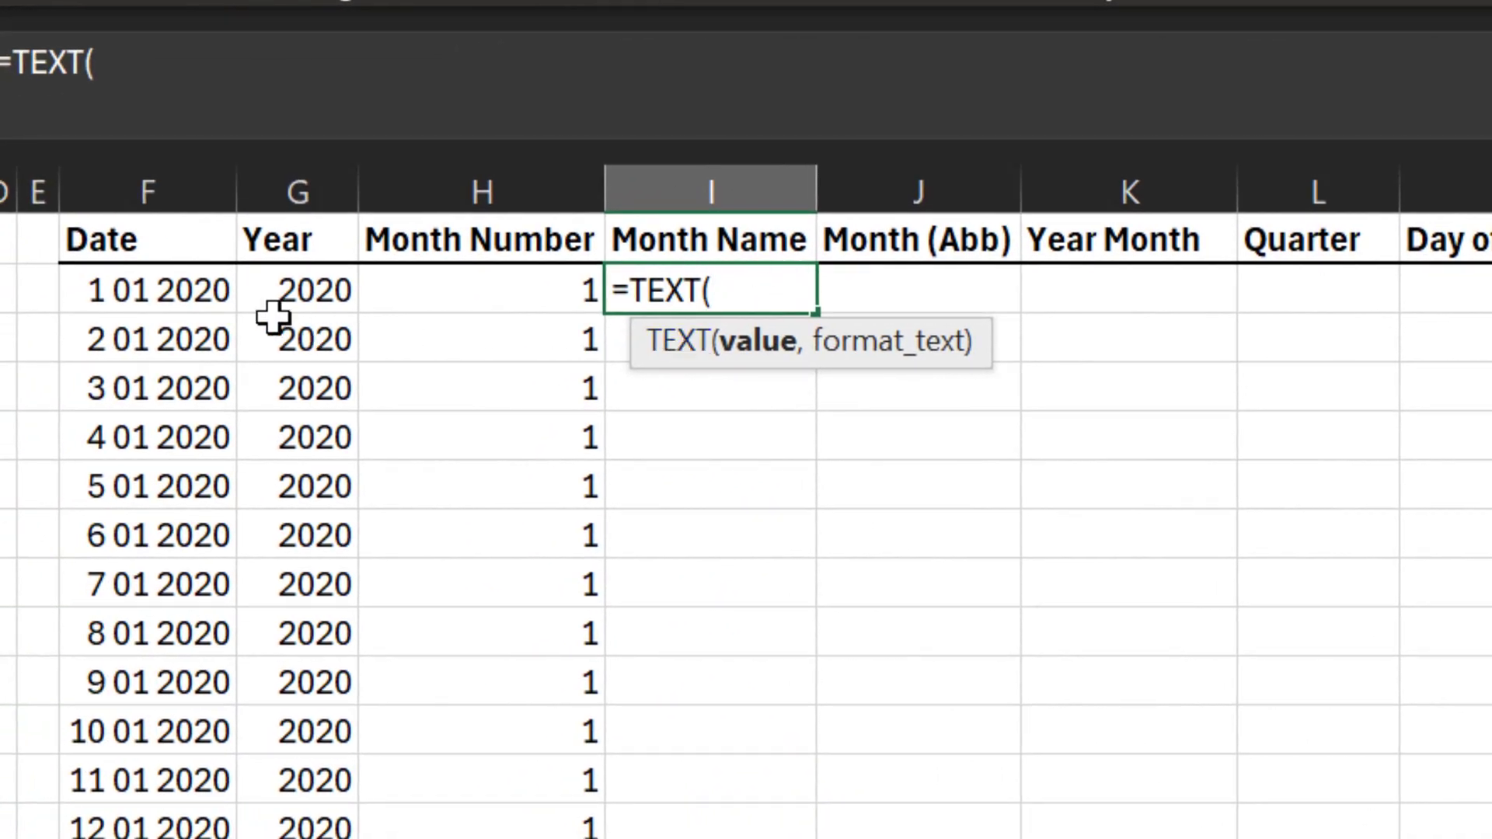
left_click(191, 296)
type("#")
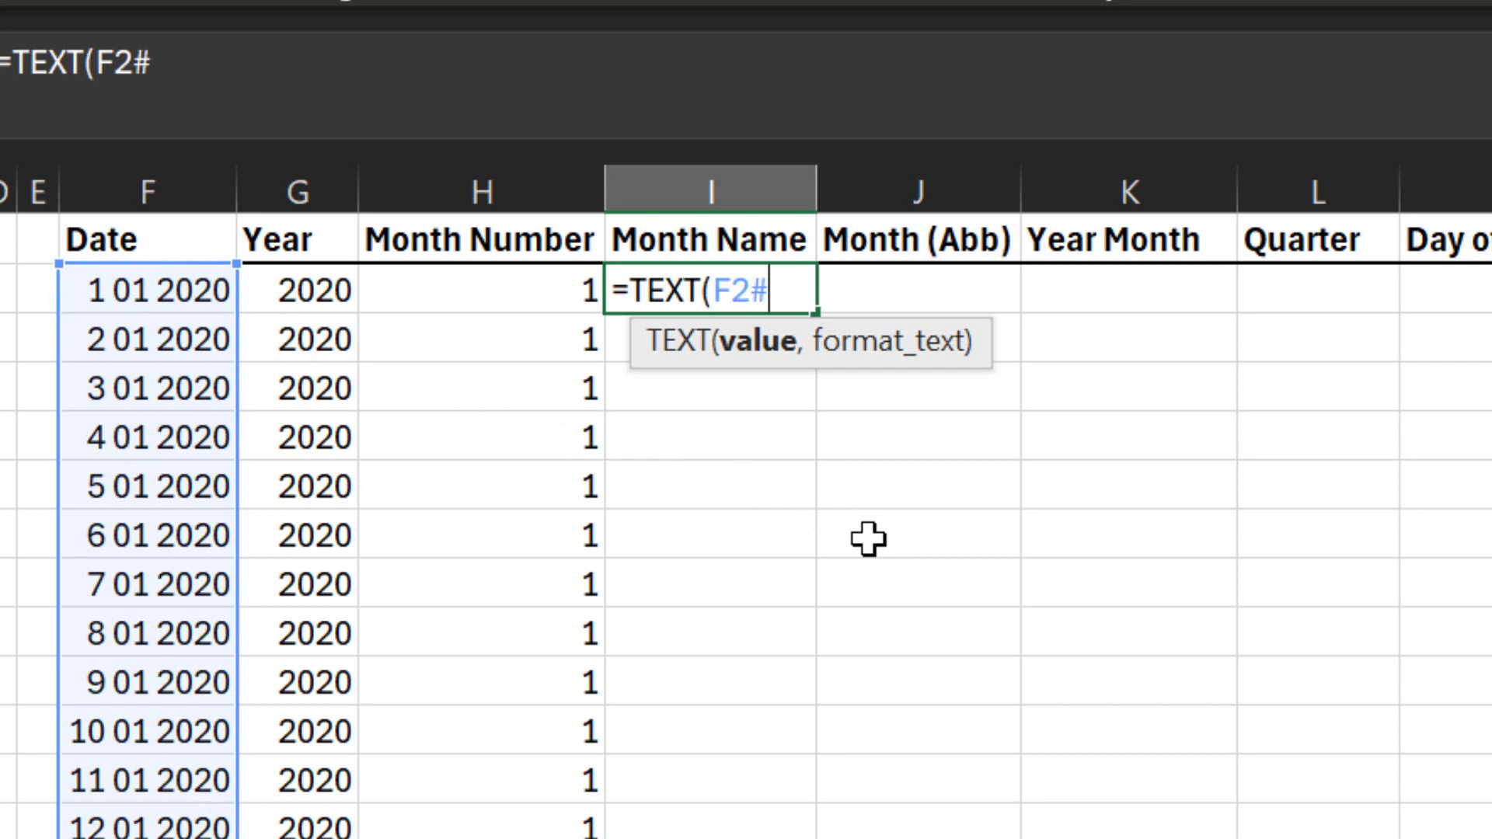
type(", \"")
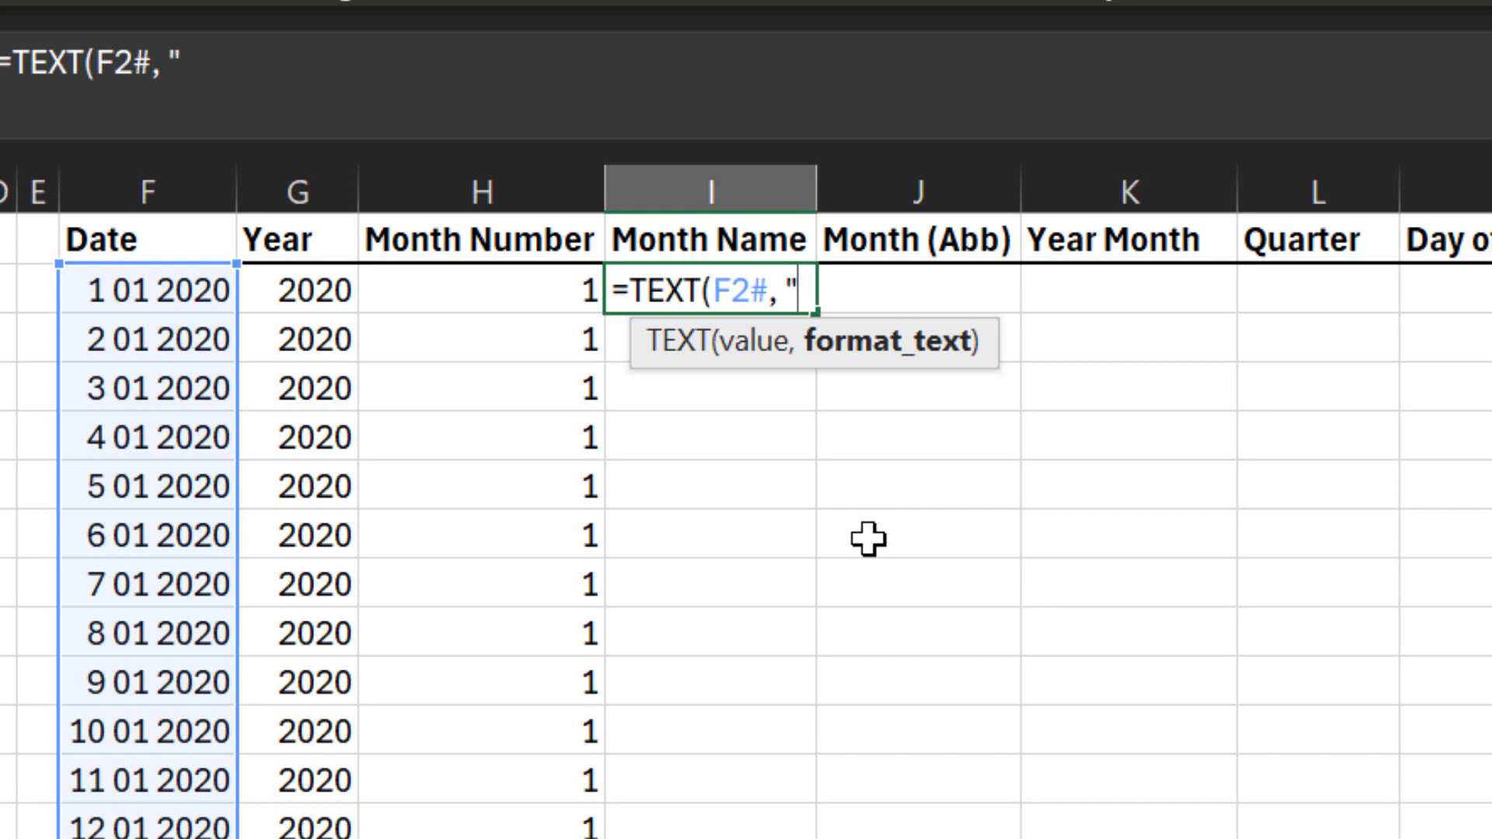
type("mmm")
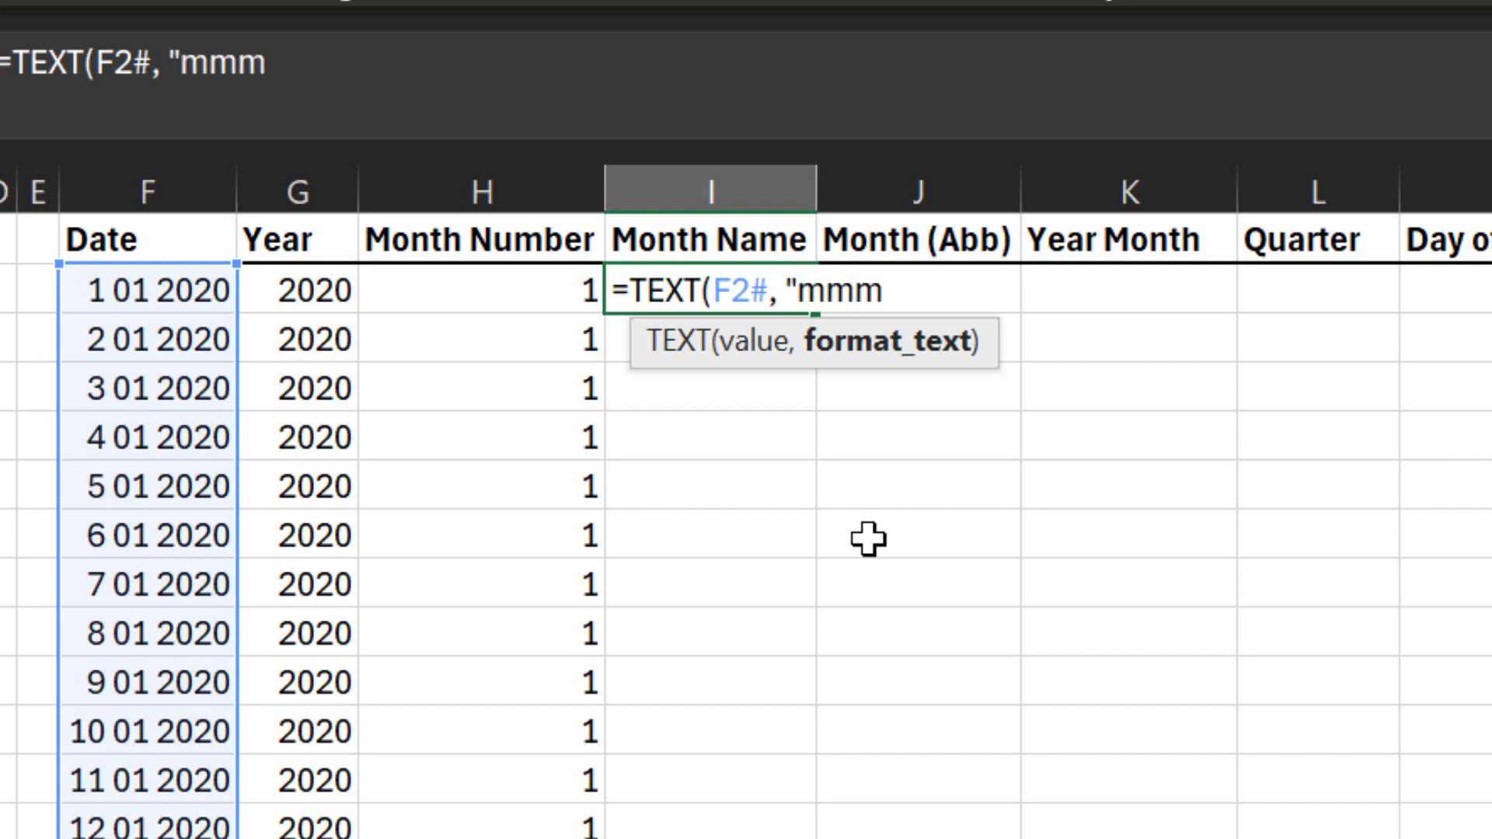
type("mm\"")
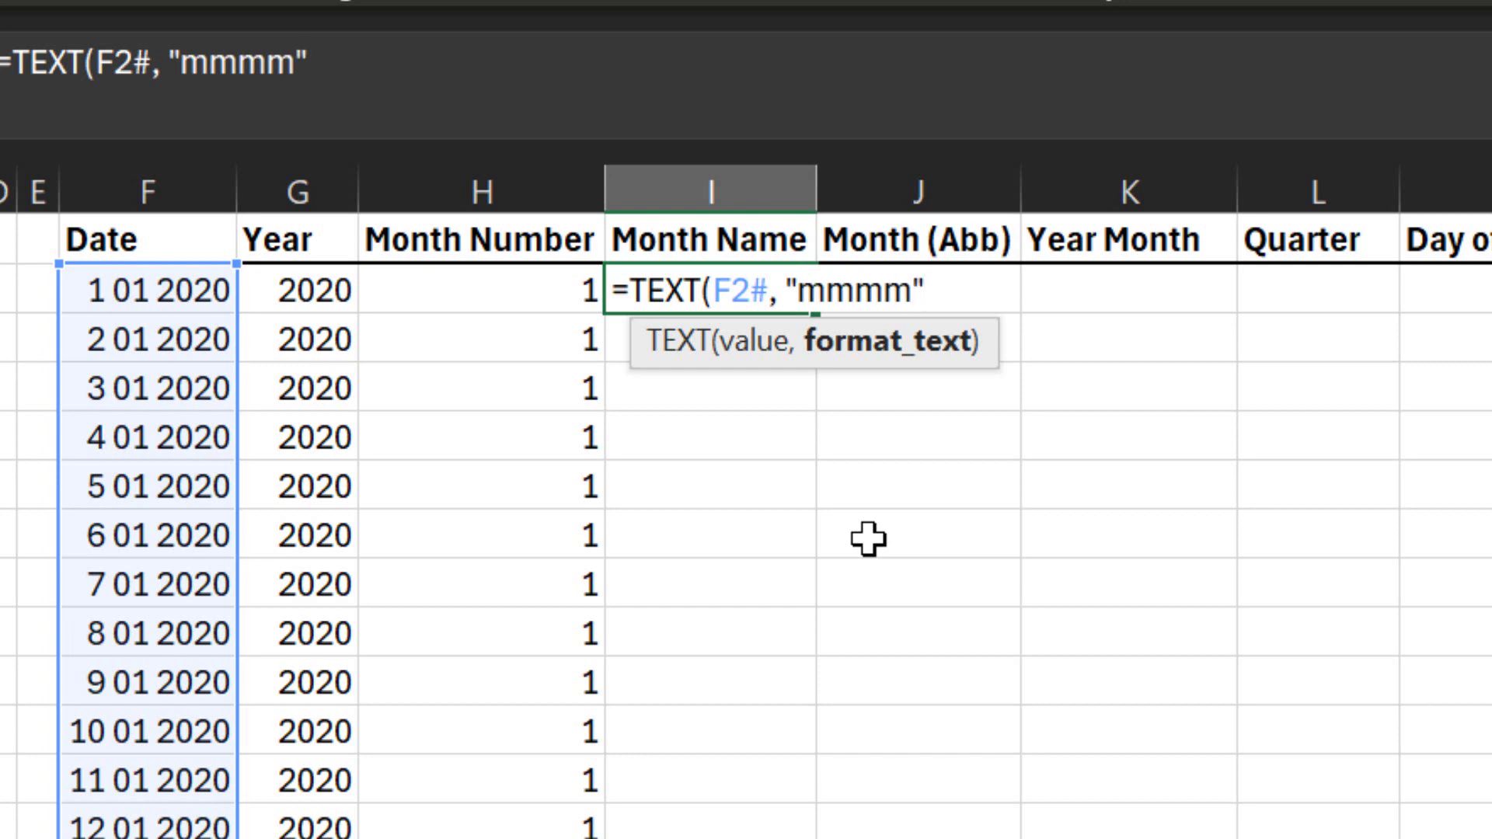
type(")")
key("Return")
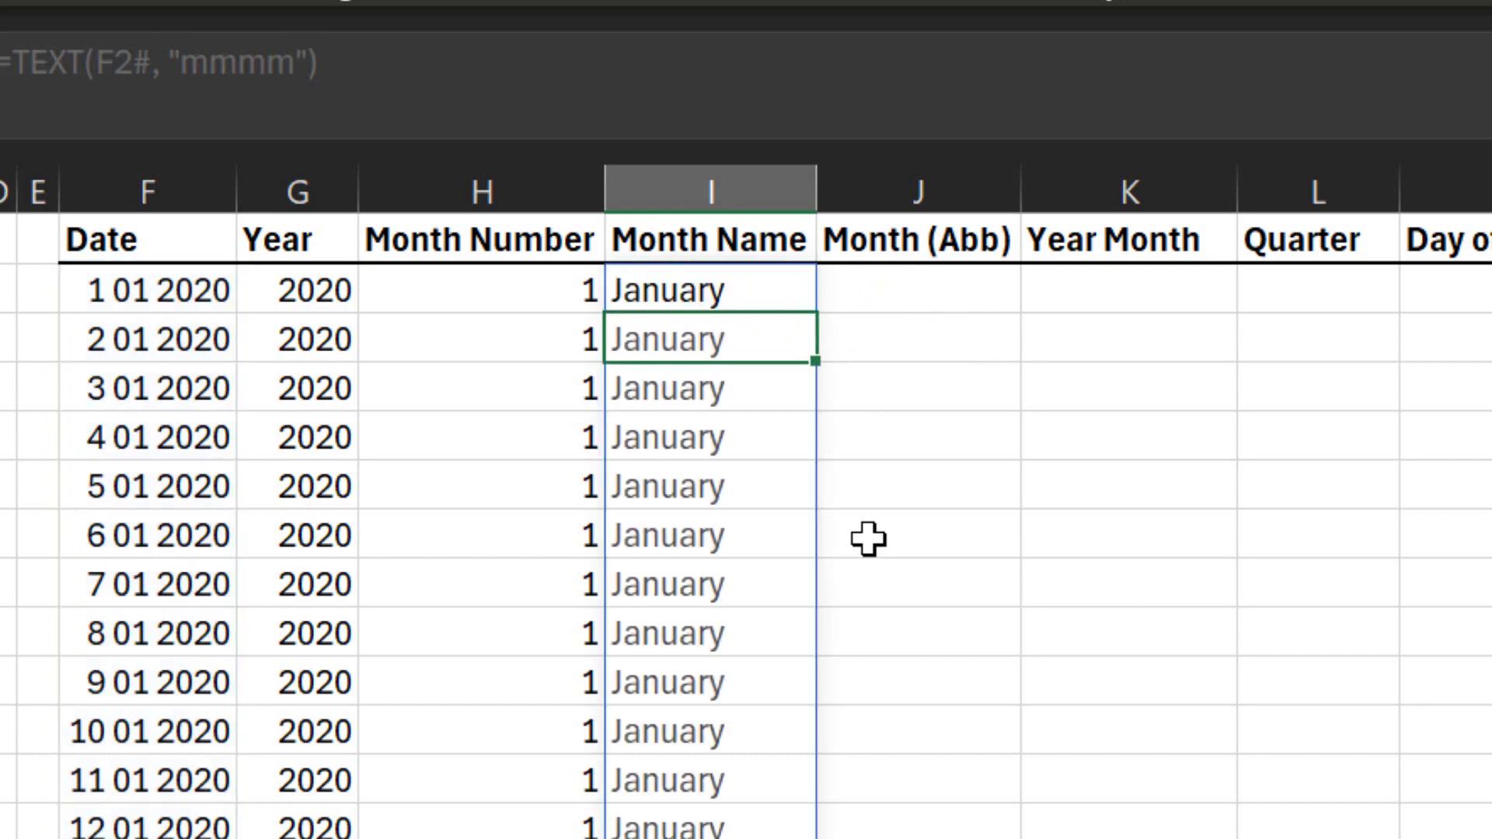
scroll(665, 538, "down", 2)
scroll(665, 538, "down", 6)
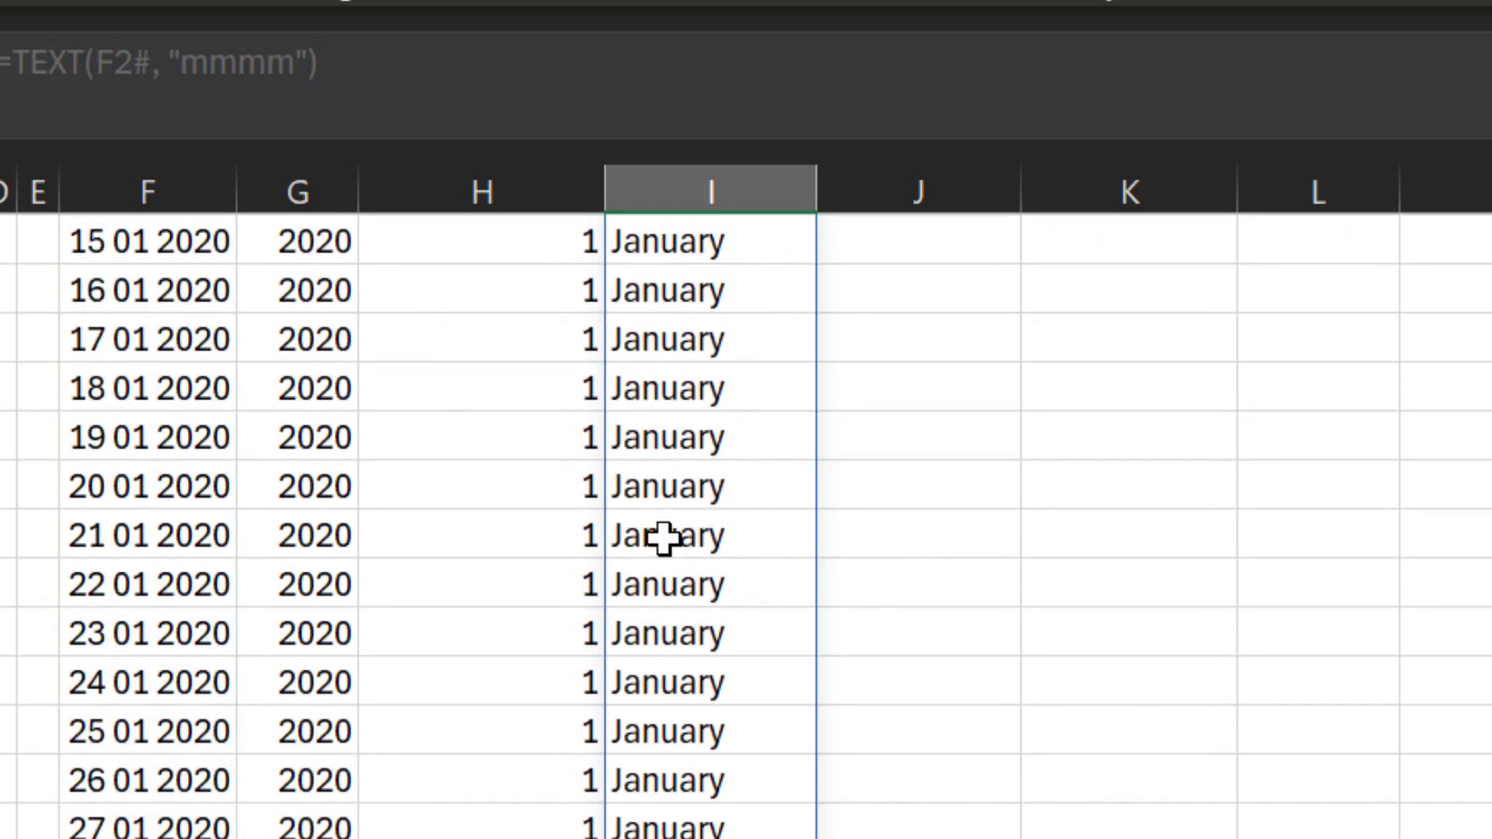
Enter =TEXT(F2#, "mmm") in J2 to fill the Month (Abb) column with abbreviated month names.
left_click_drag(138, 635, 642, 636)
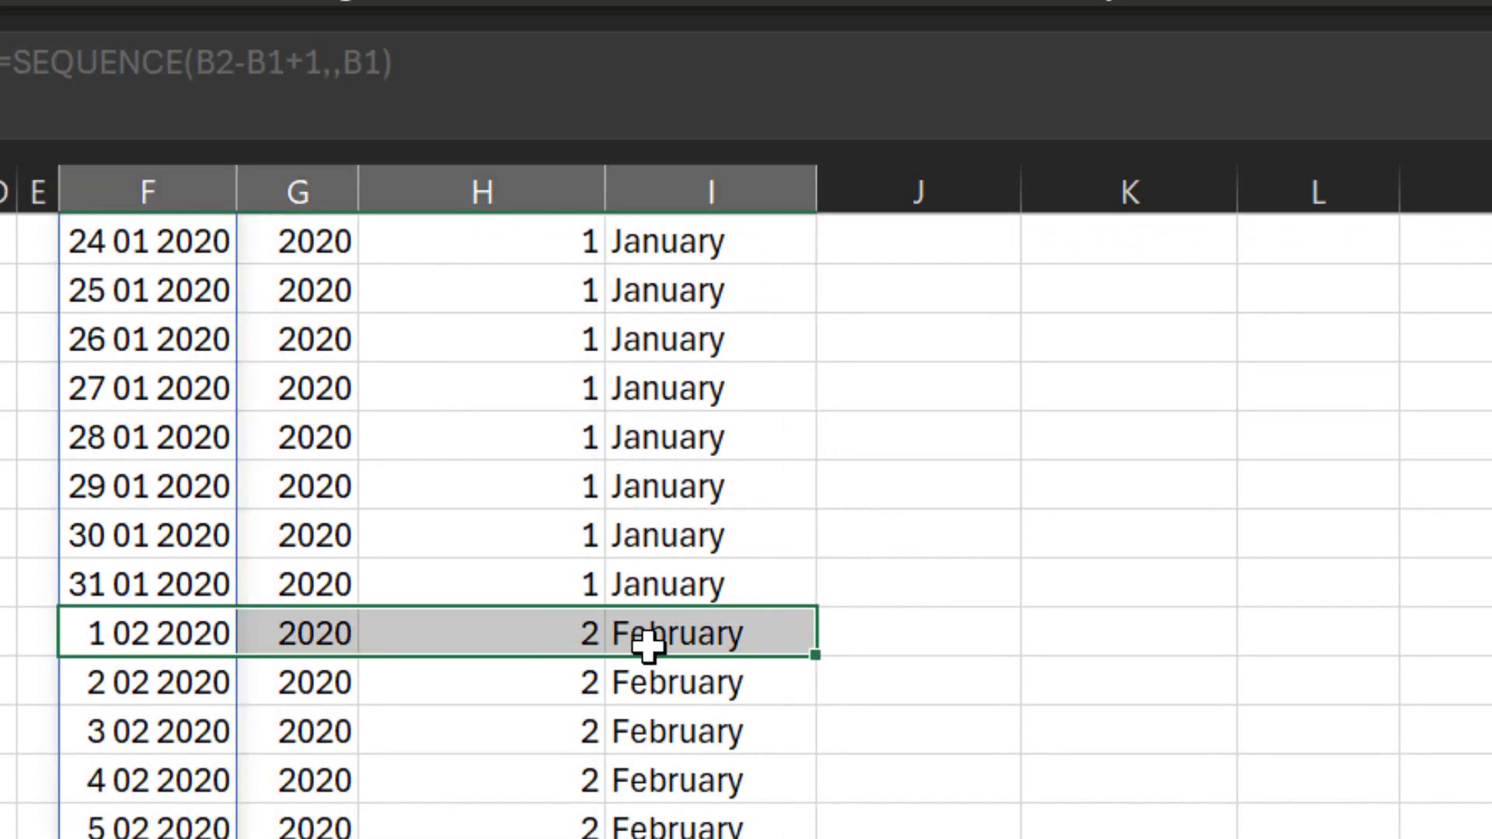
scroll(733, 571, "up", 8)
left_click(930, 289)
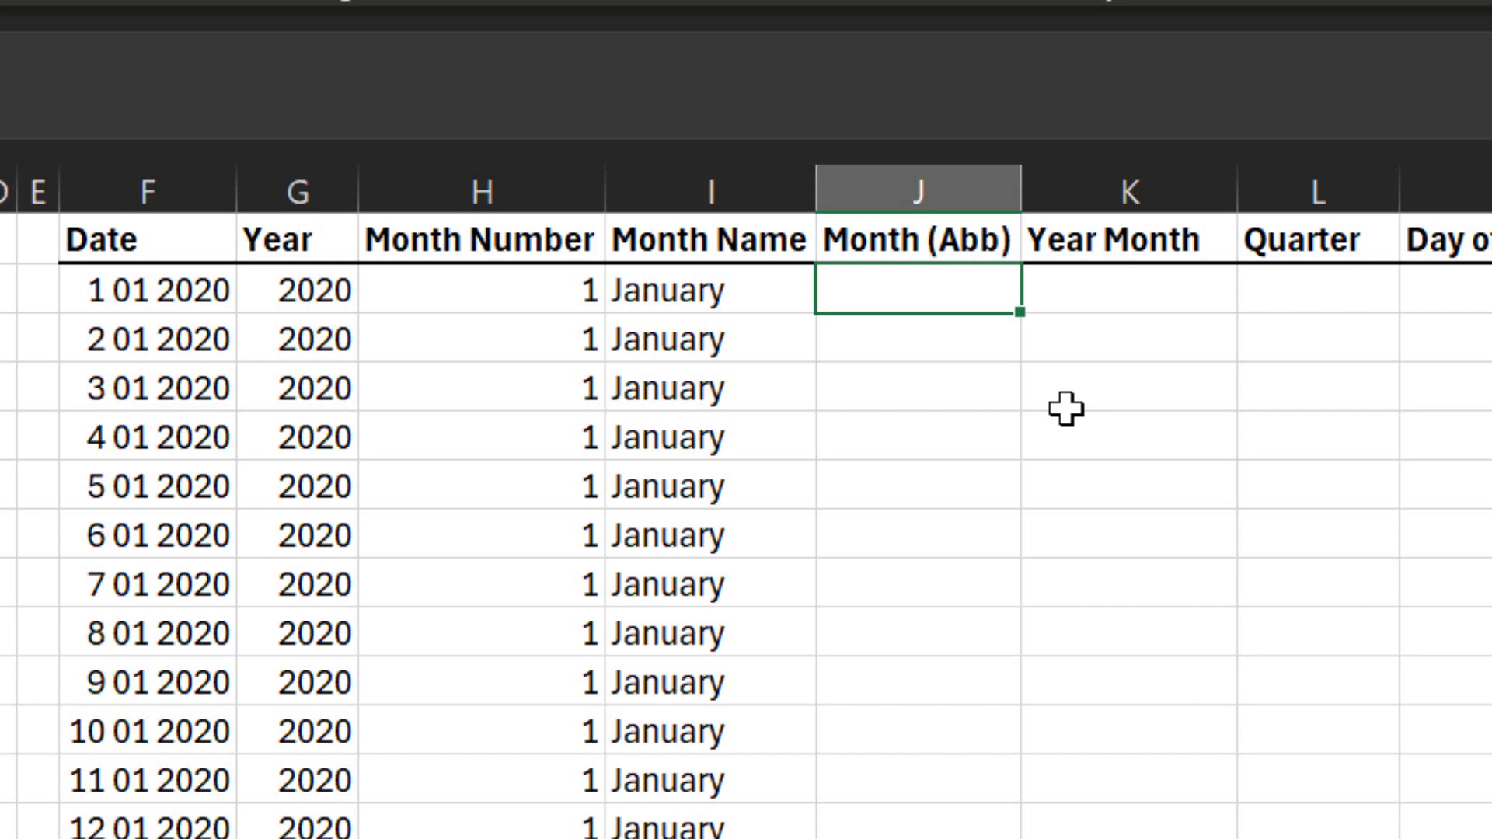
type("=text")
key("Tab")
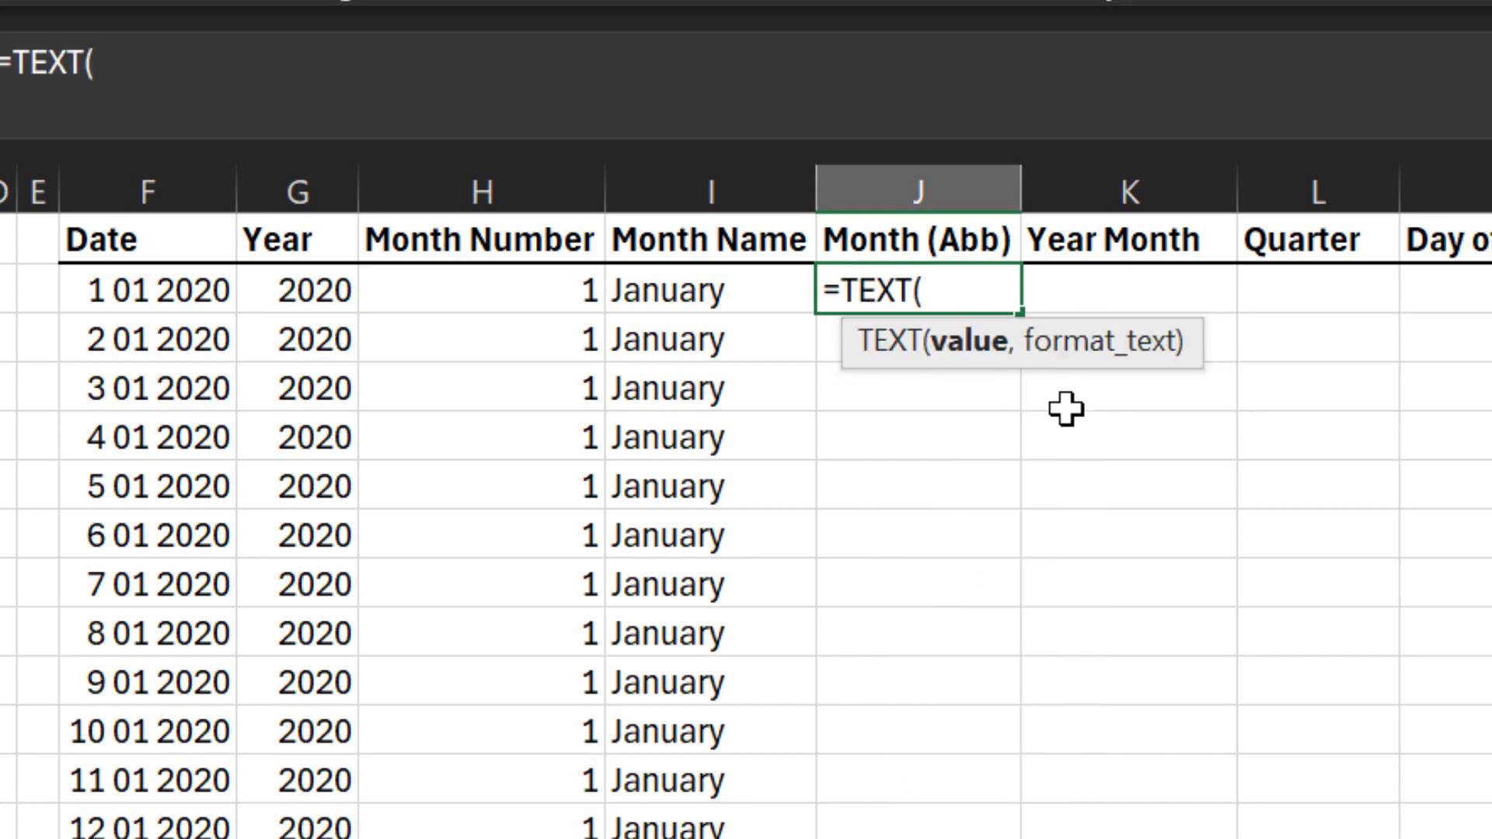
key("Left")
key("Left")
key("Left")
key("Left")
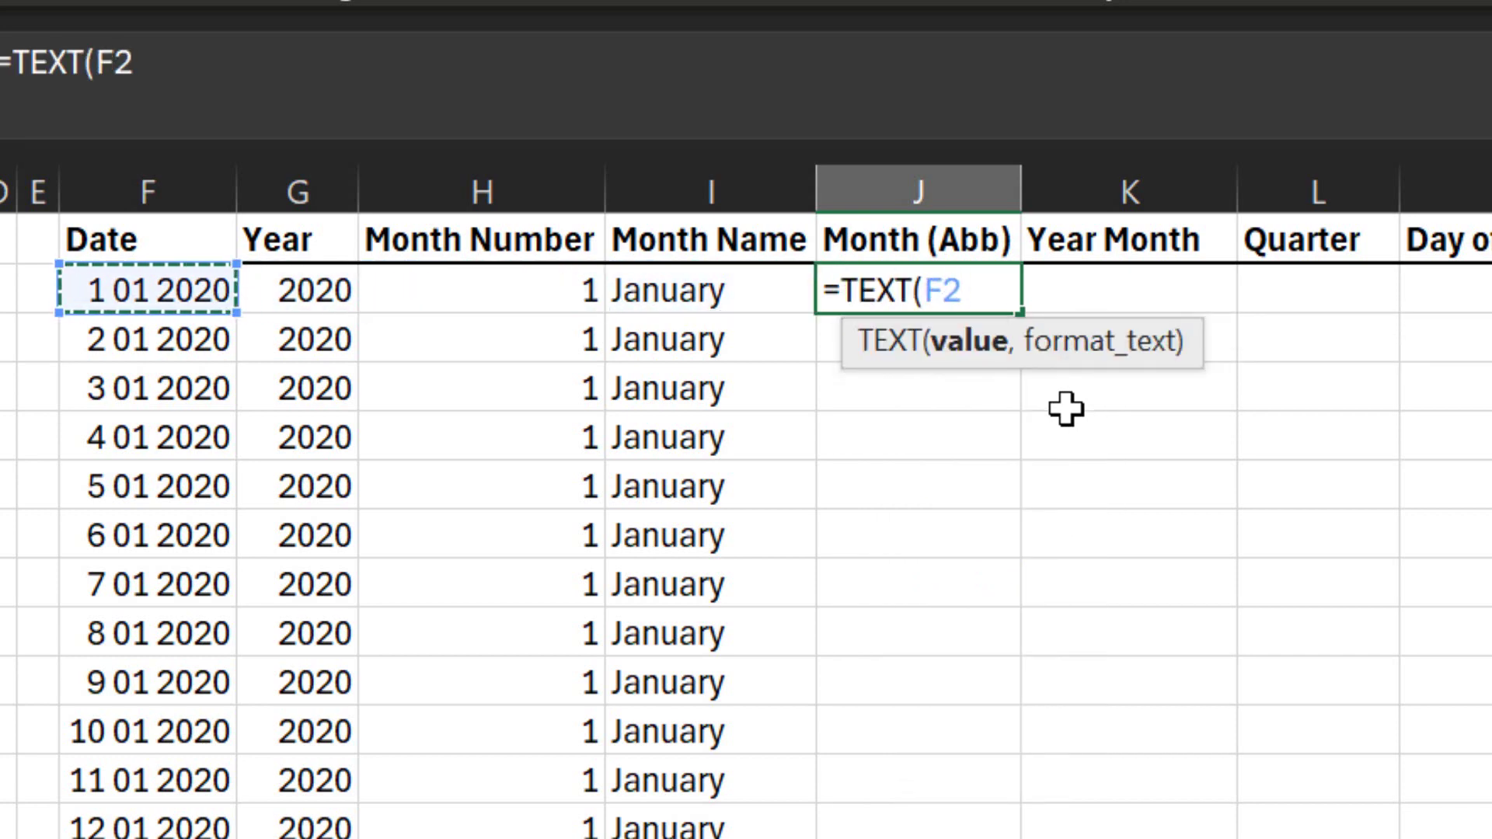
type("#, \"")
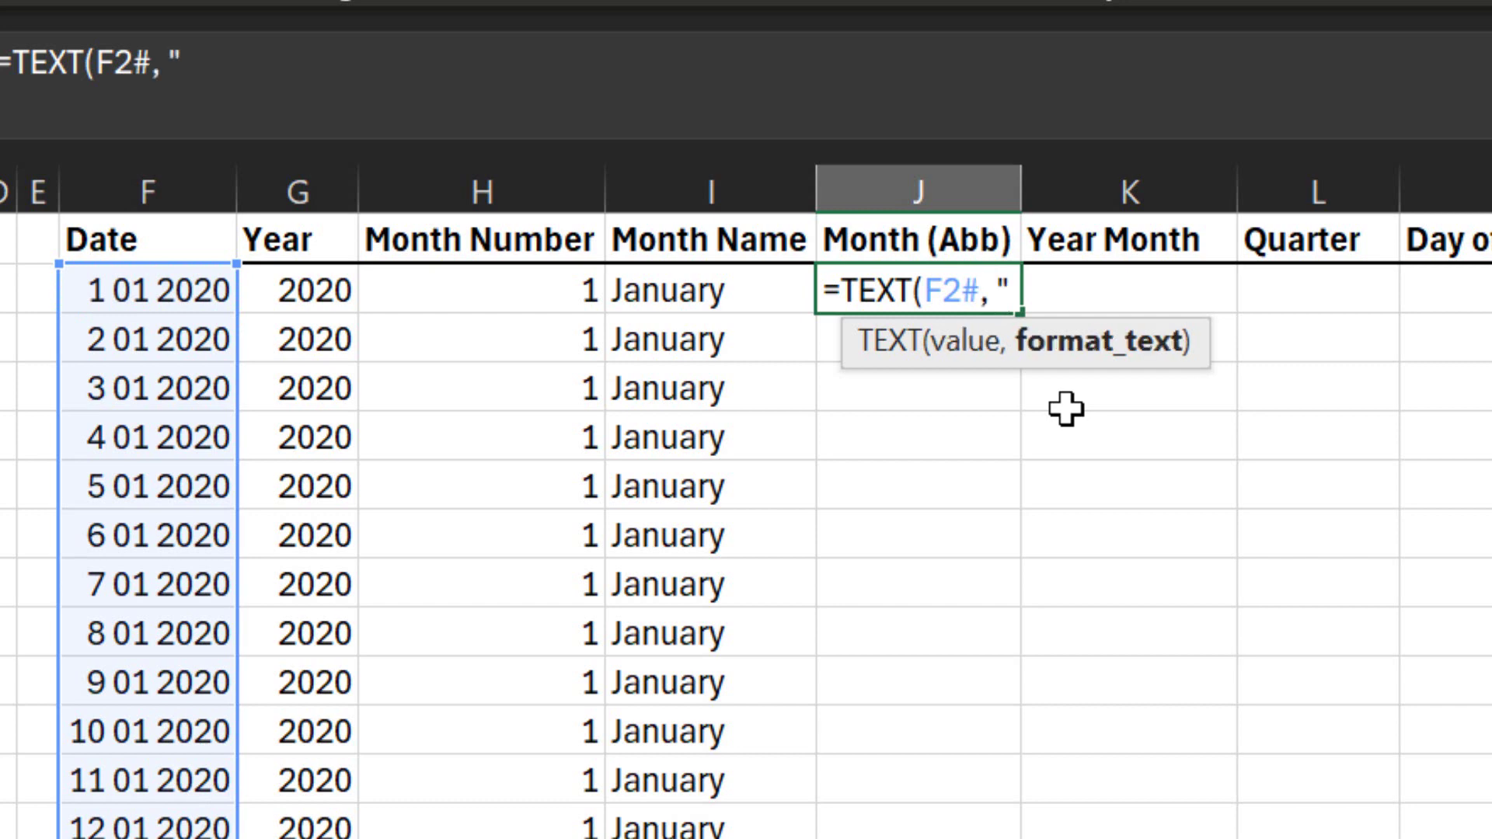
type("mmm\"")
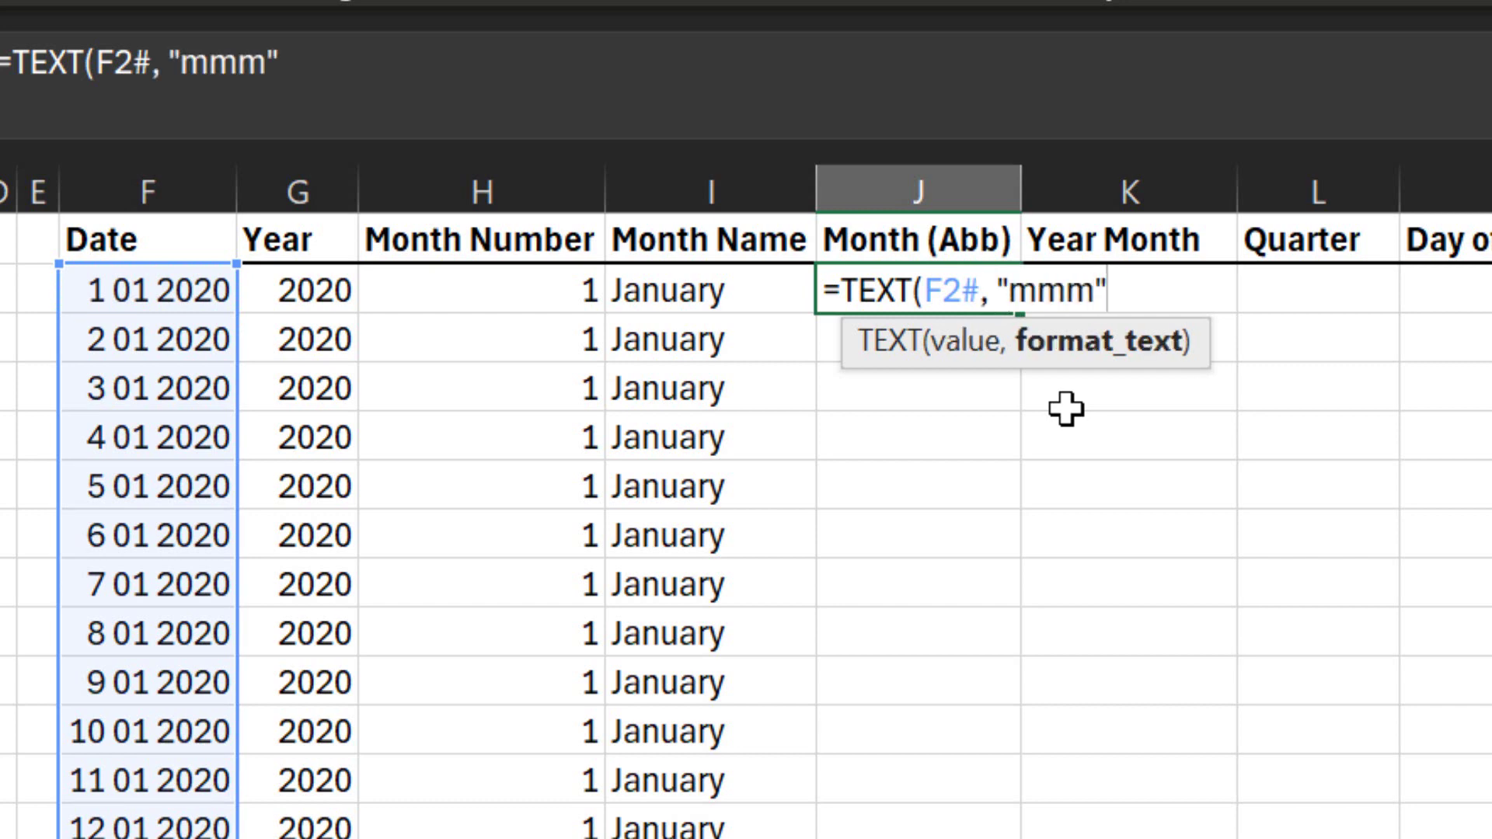
type(")")
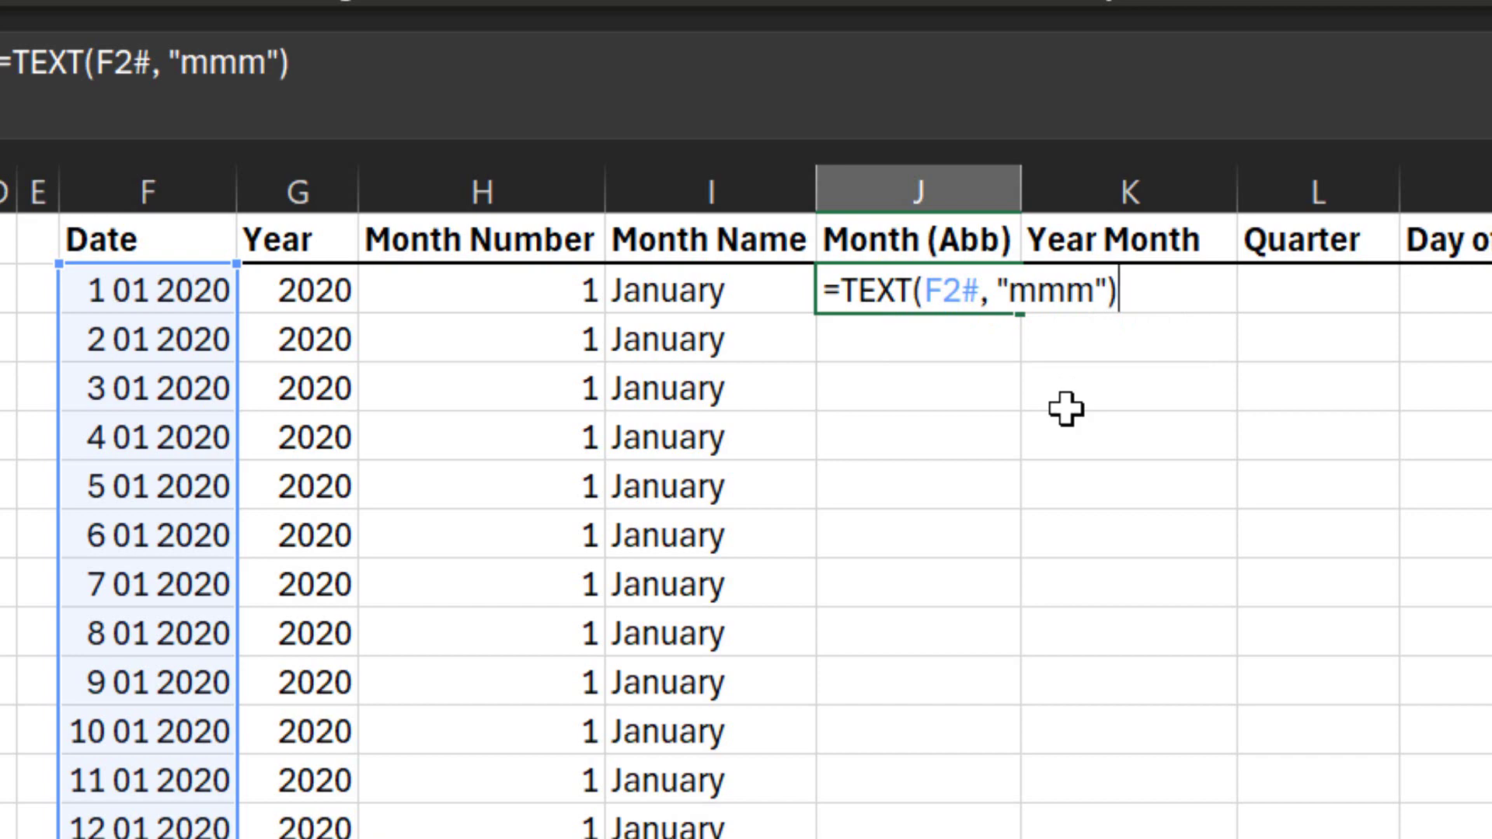
key("Return")
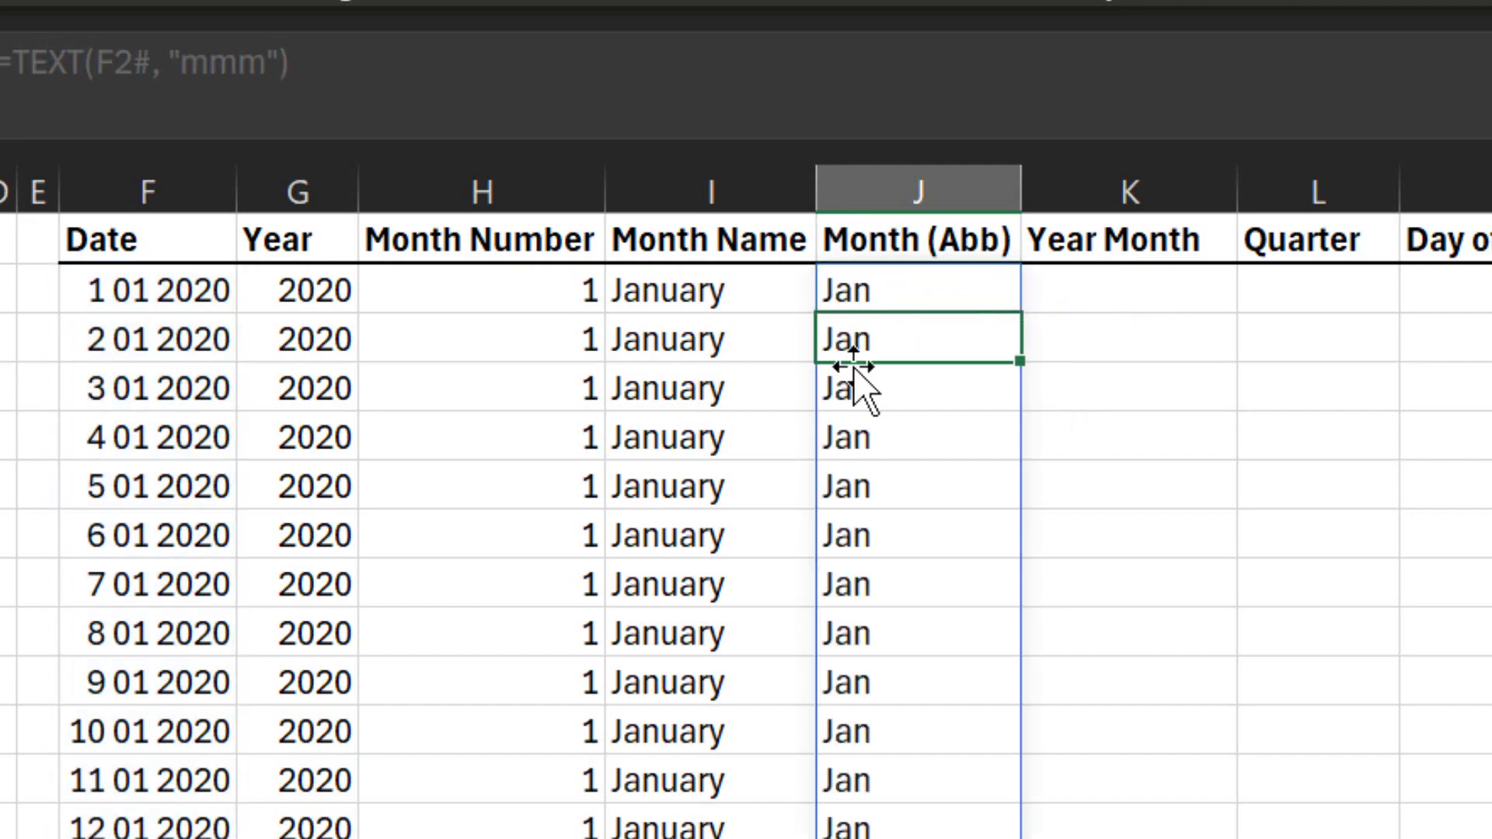
scroll(860, 500, "down", 4)
scroll(865, 505, "down", 1)
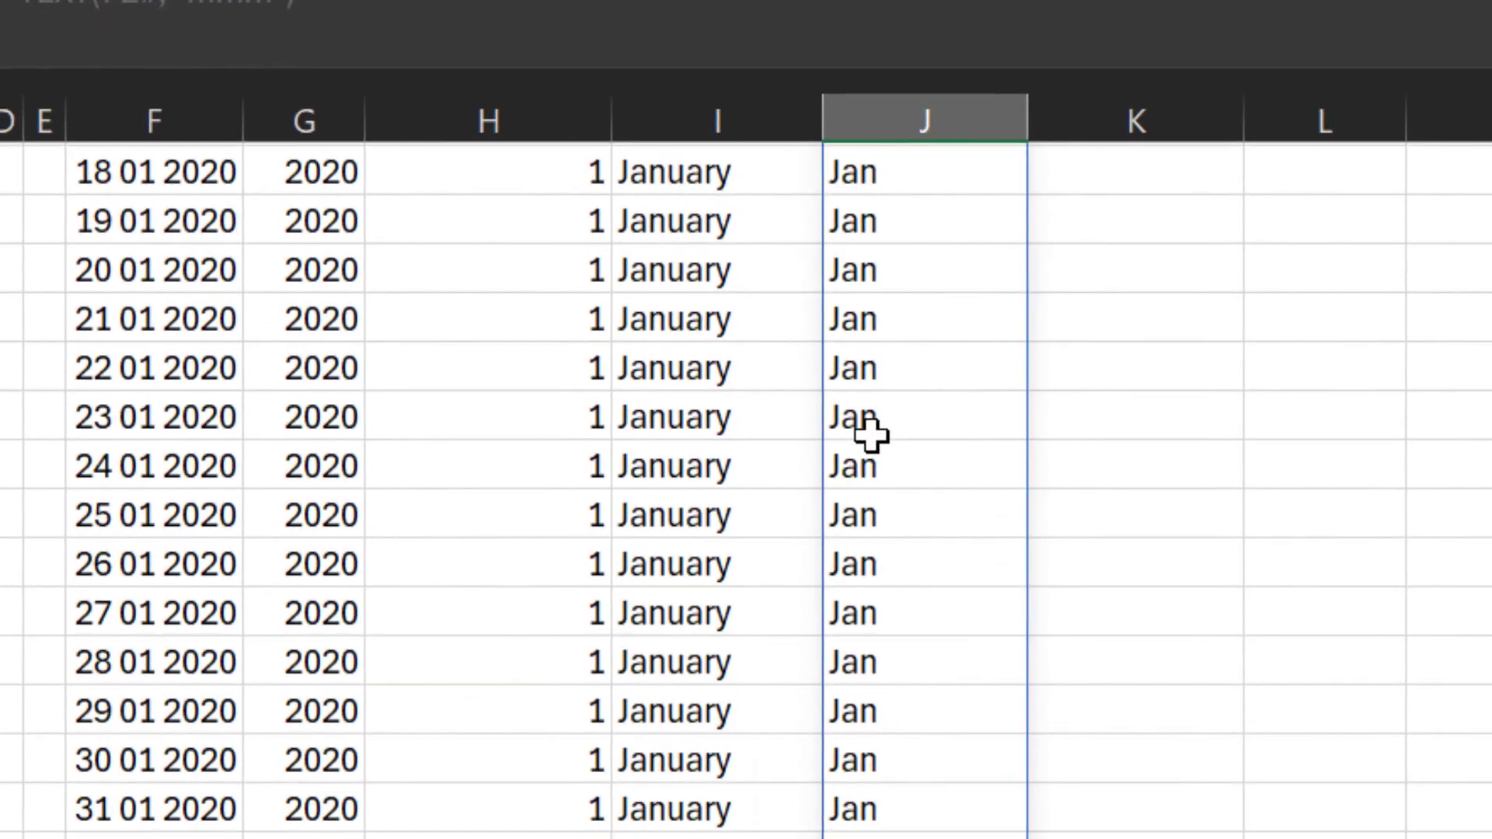
scroll(917, 675, "up", 3)
scroll(935, 487, "up", 3)
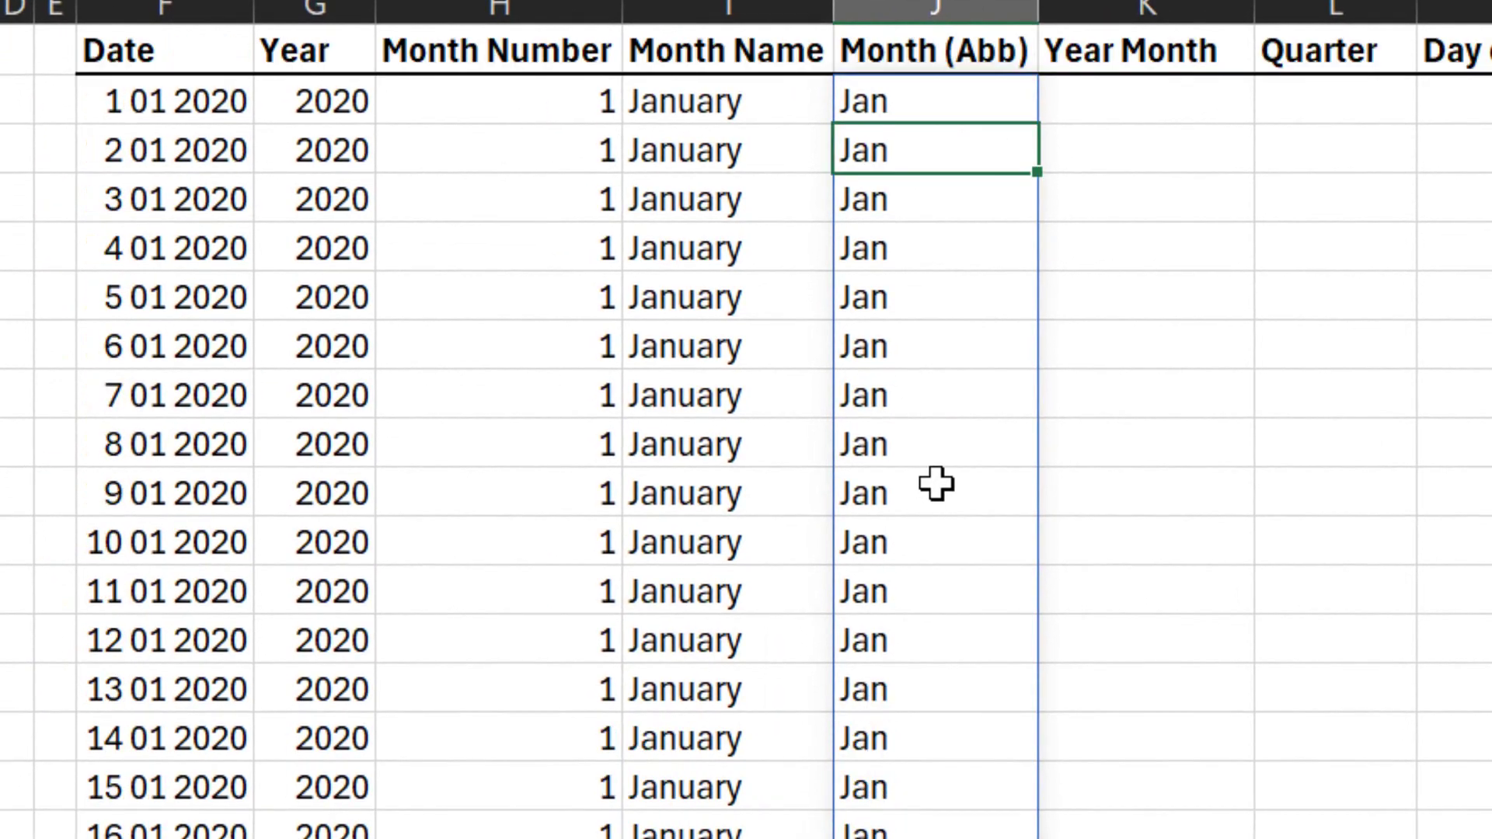
Begin the Year Month formula in K2 with the spilled years joined to a hyphen: =G2# & "-".
left_click(998, 56)
left_click(1127, 94)
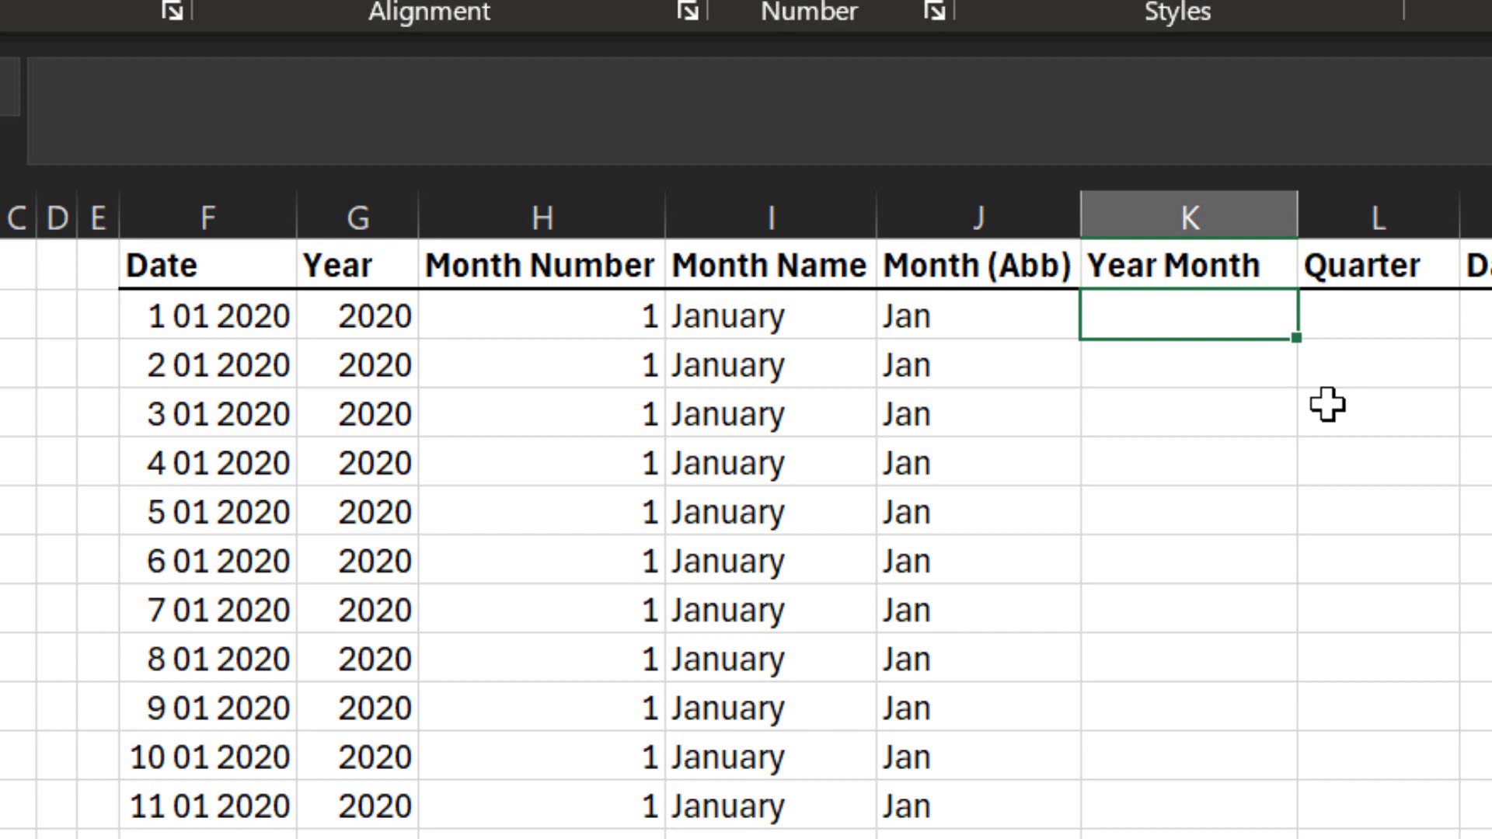
type("=")
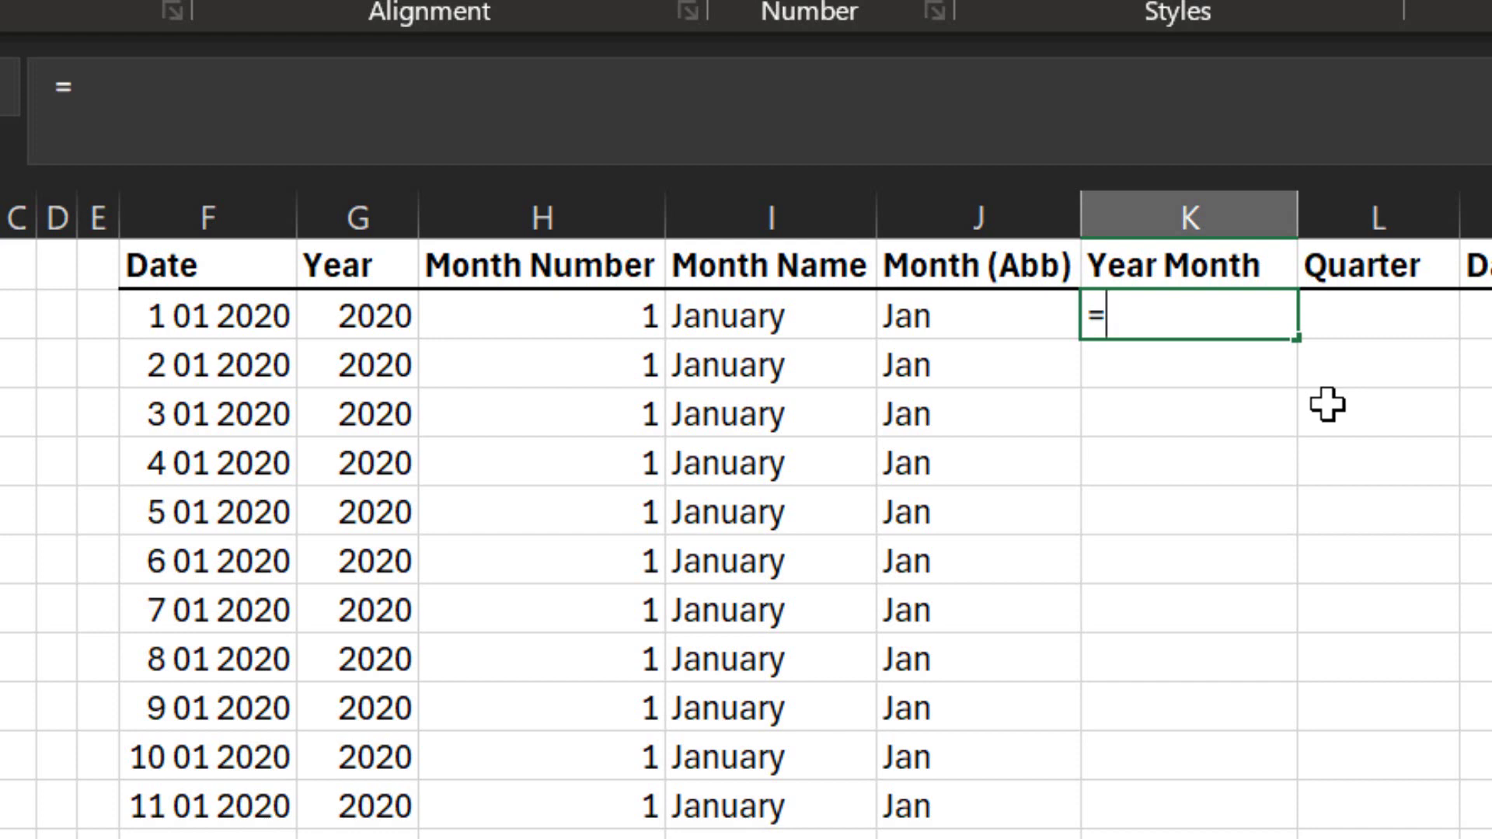
key("Left")
key("Left")
key("Left")
key("Left")
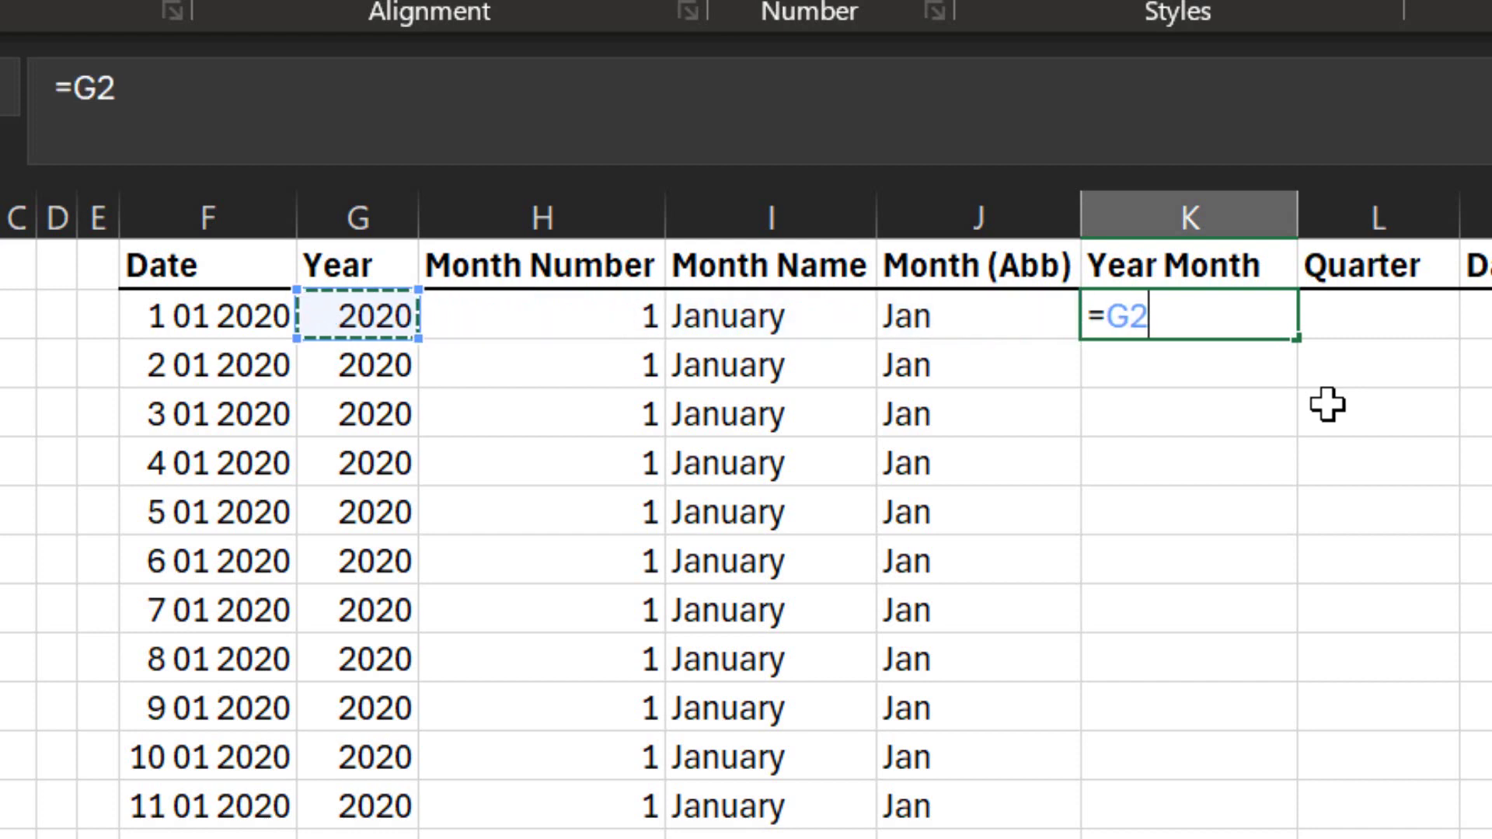
type("#")
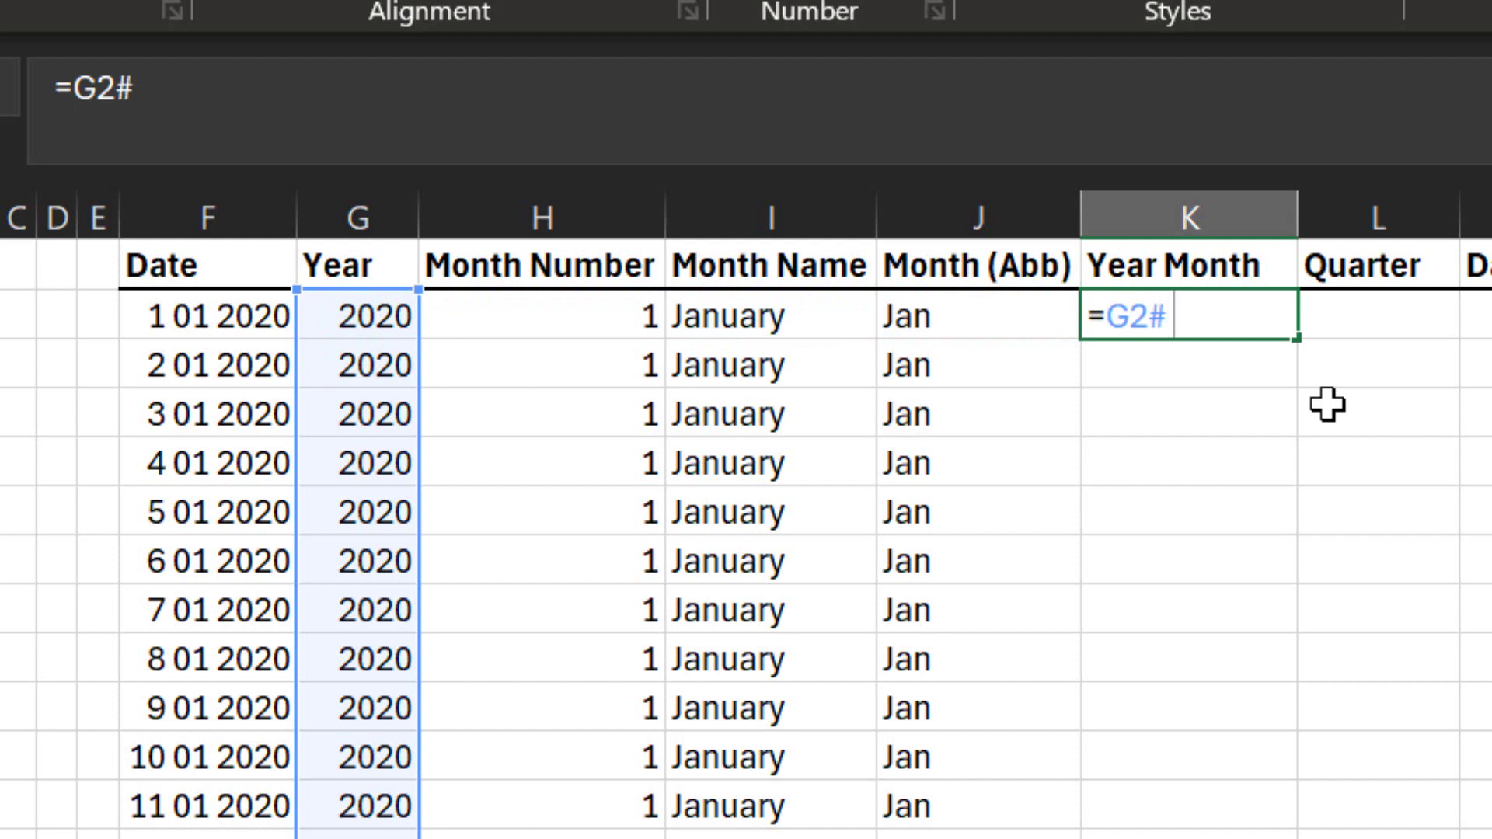
type(" & \"-\"")
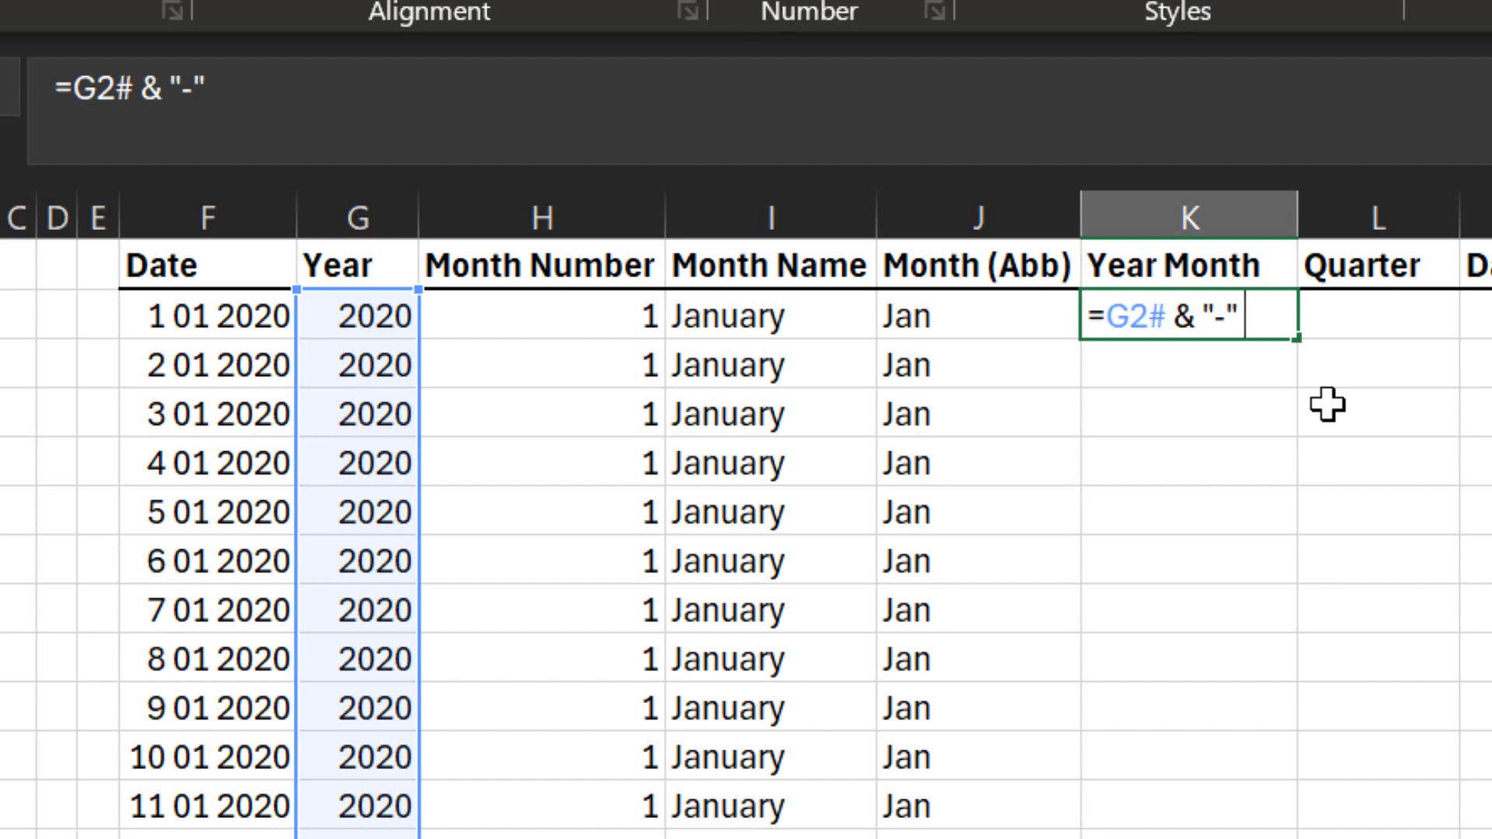
Complete the K2 formula with & TEXT(F2#, "mm") to append two-digit months for all dates.
type("& text")
key("Tab")
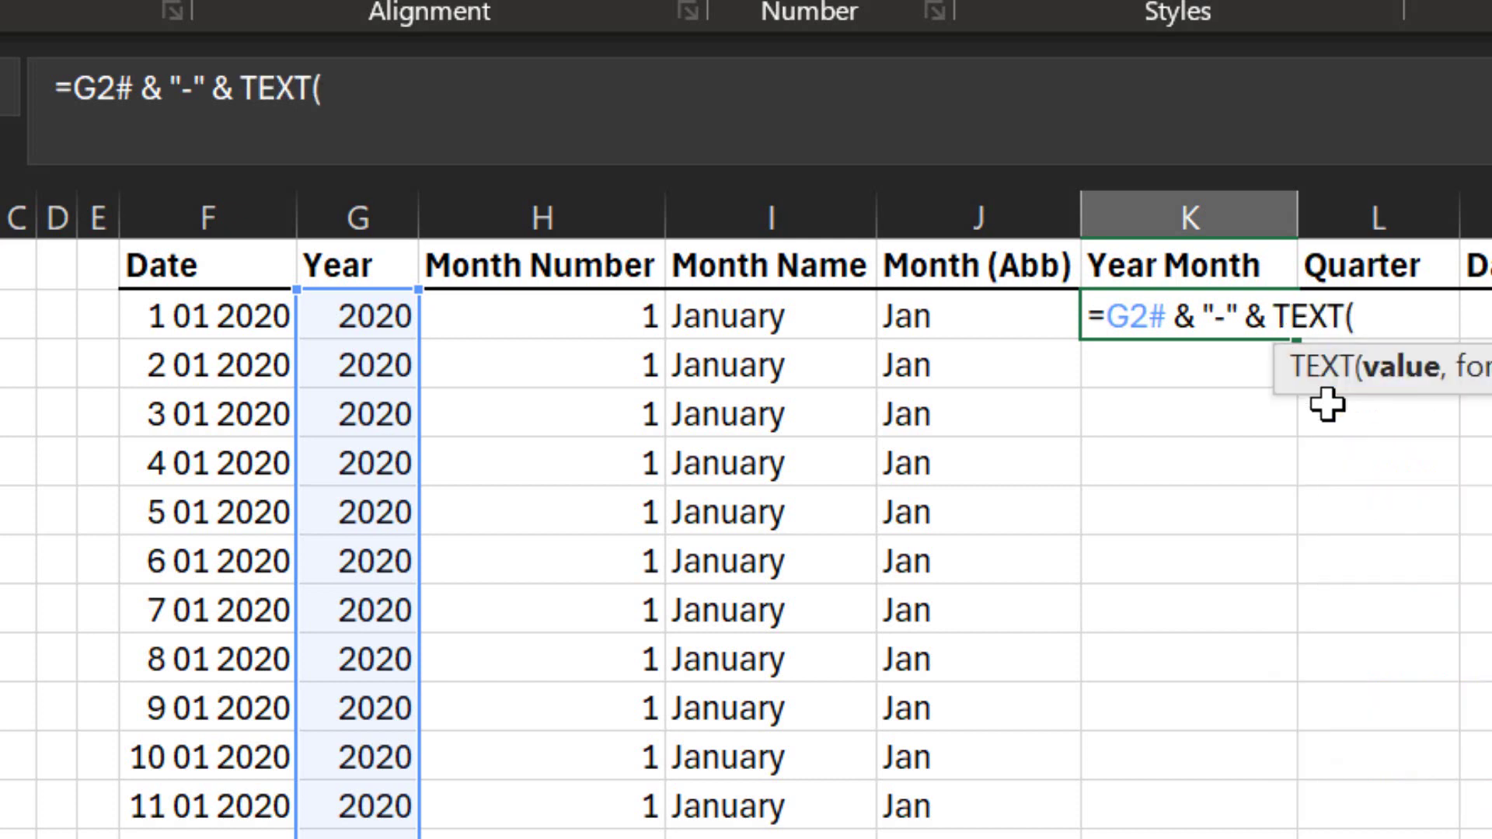
key("Left")
key("Left")
key("Left")
key("Left")
key("Left")
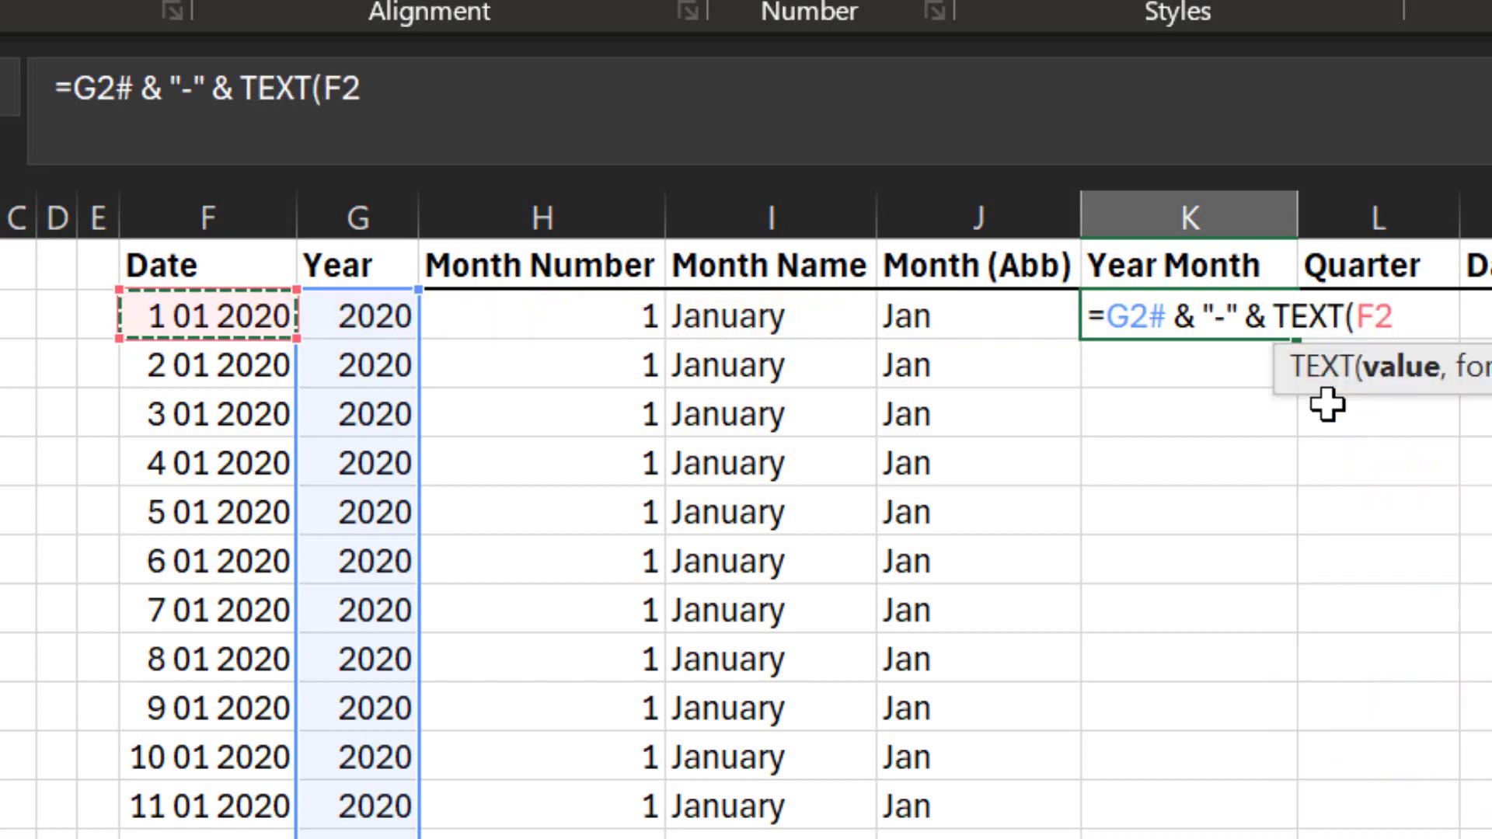
type("#,")
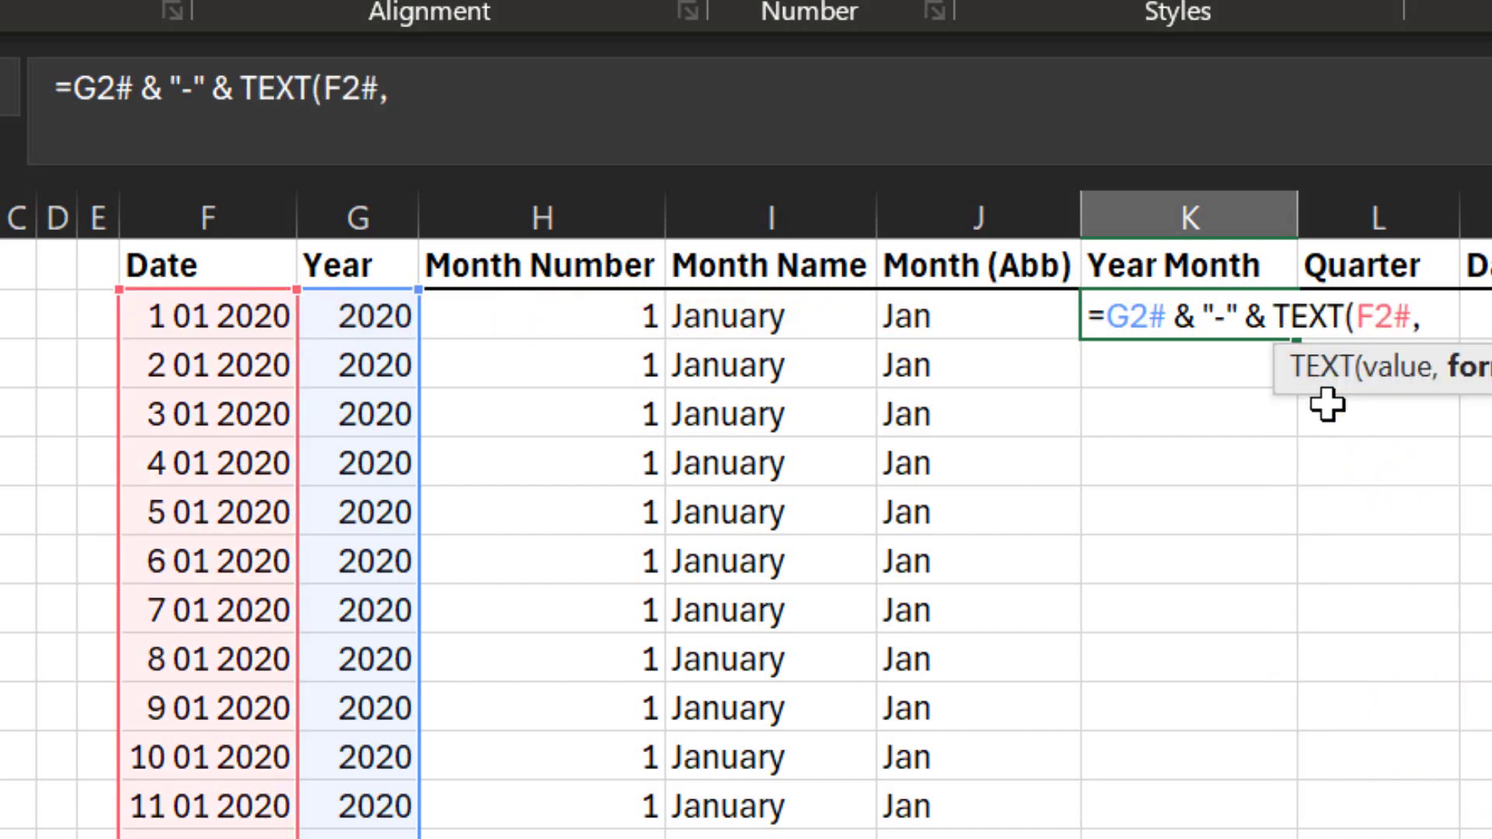
type(" \"")
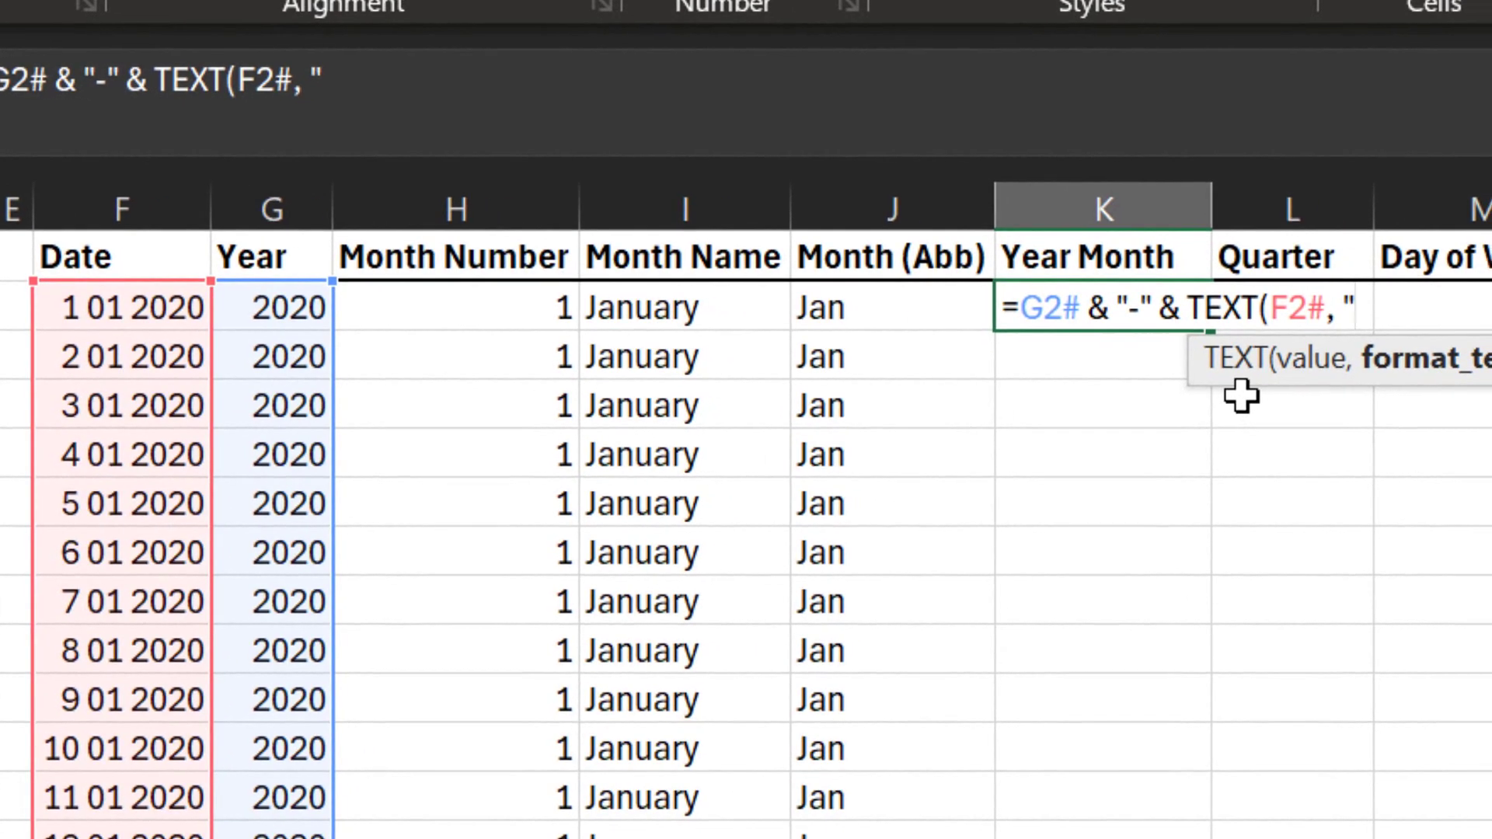
type("mm\"")
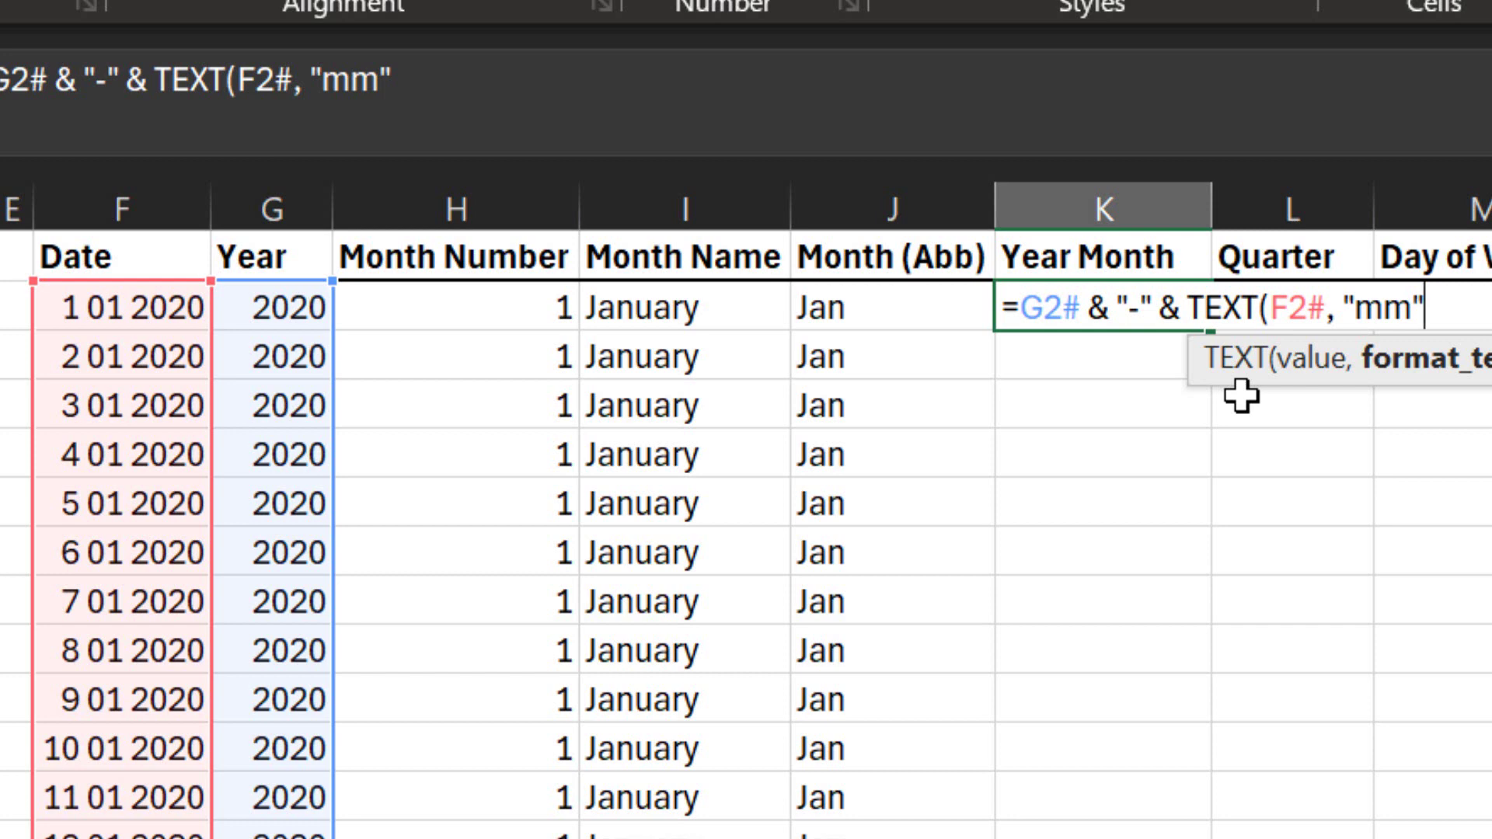
type(")")
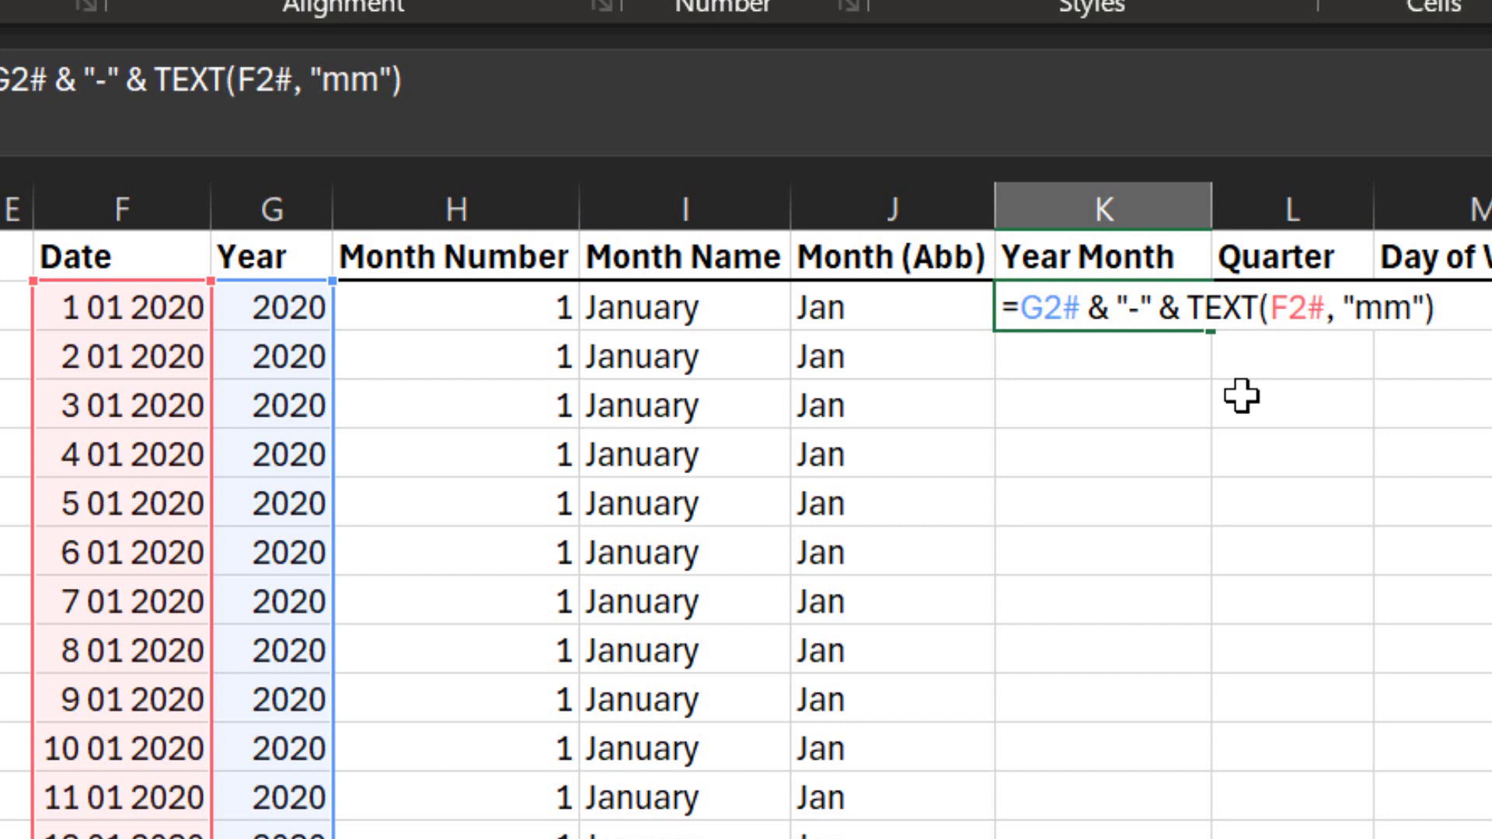
key("Return")
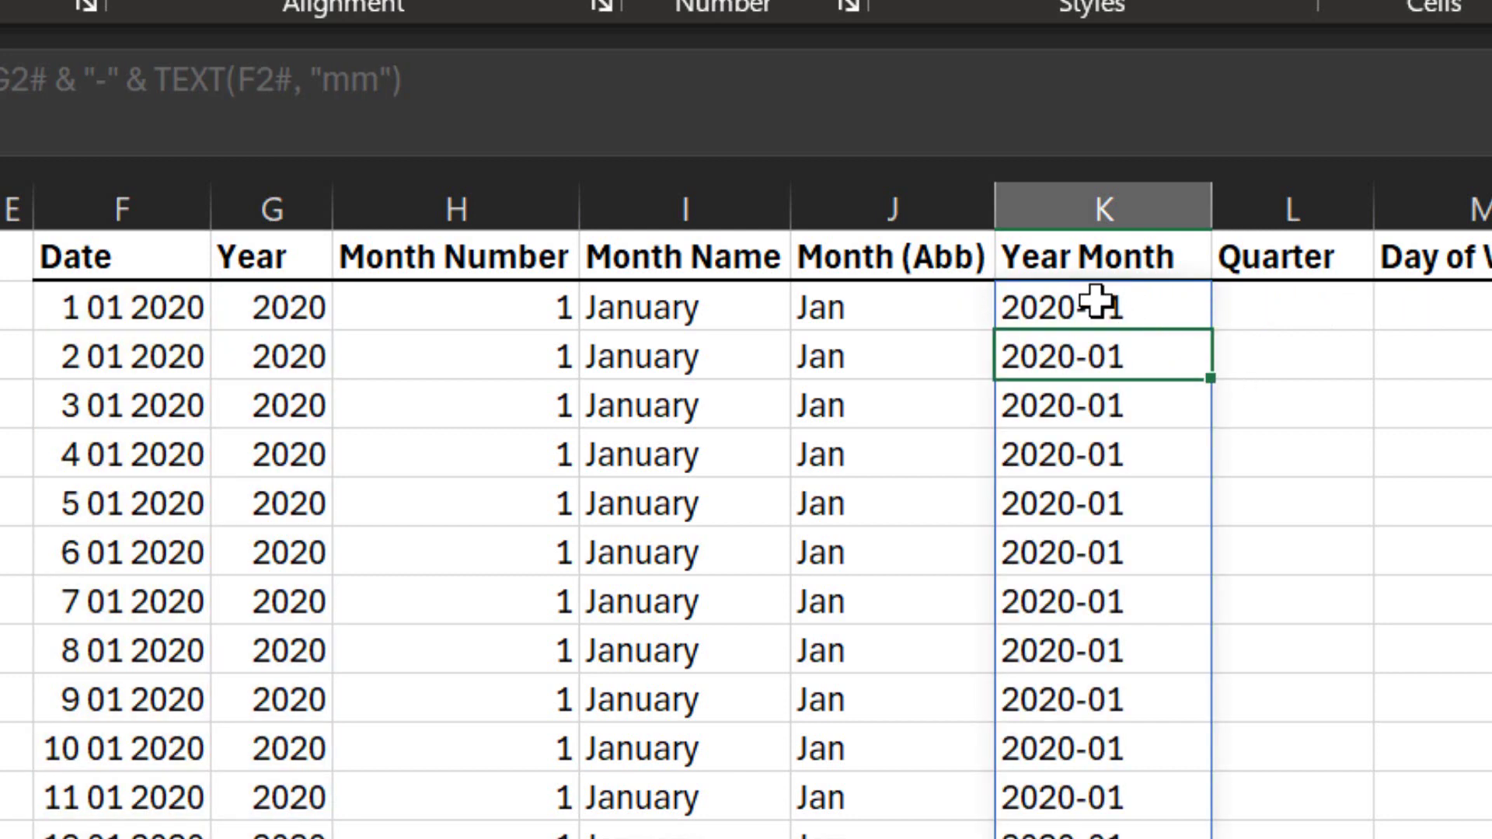
scroll(1126, 652, "down", 8)
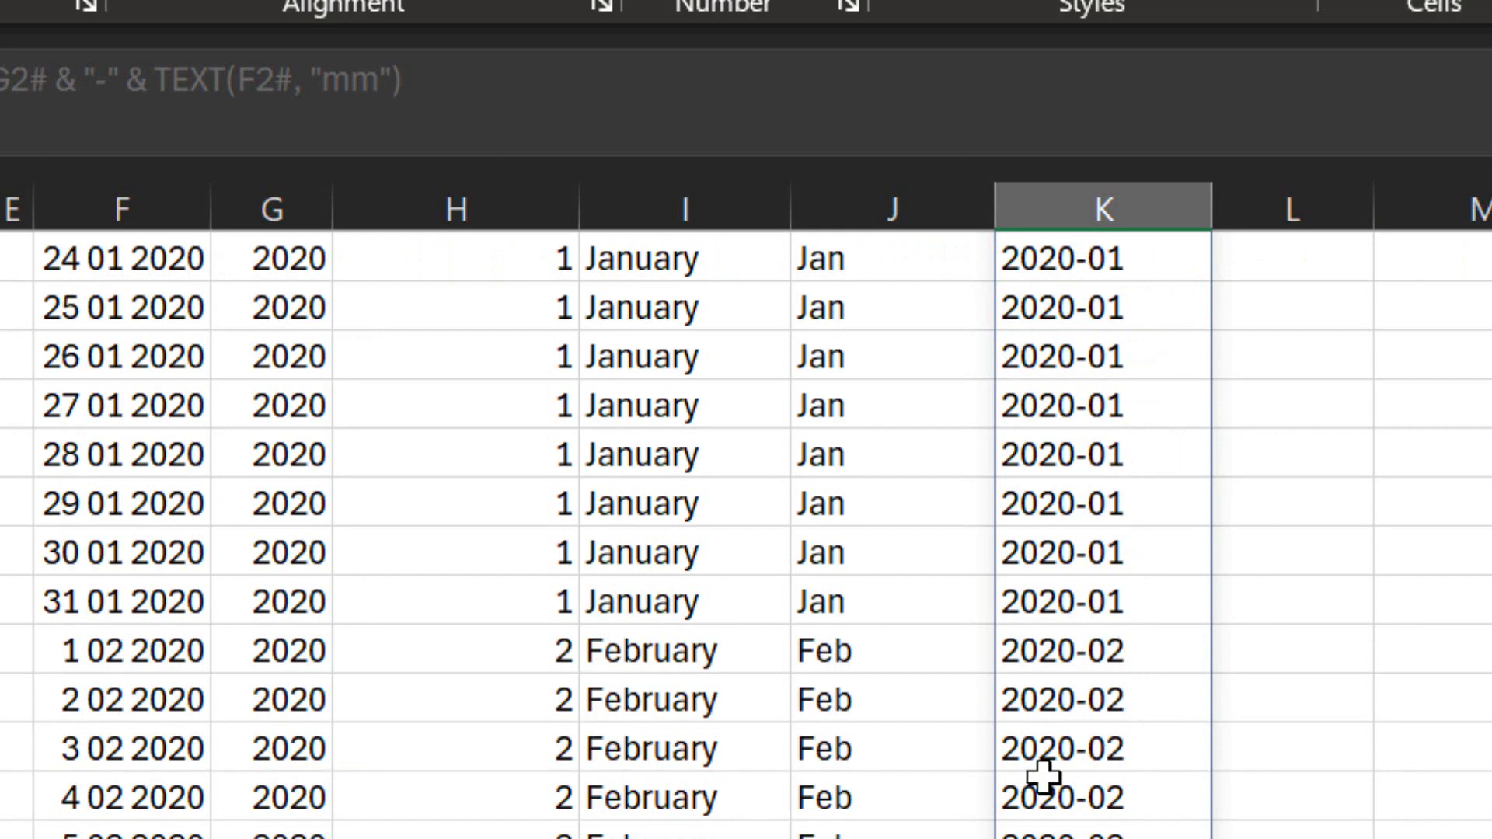
scroll(1126, 684, "up", 8)
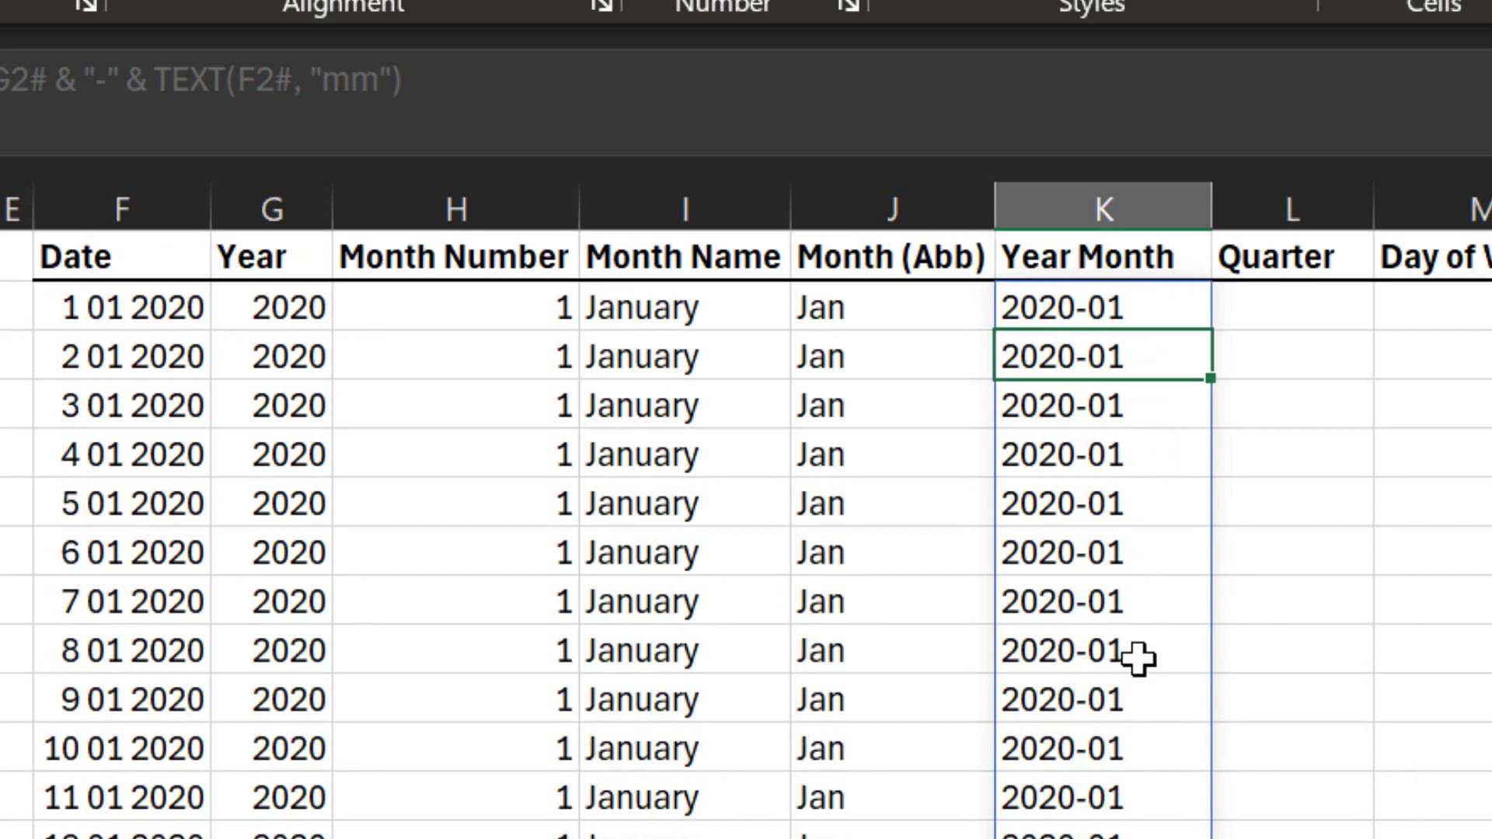
Look up functions beginning with "quar" in the first Quarter cell, L2, keeping only the equals sign.
left_click(1329, 298)
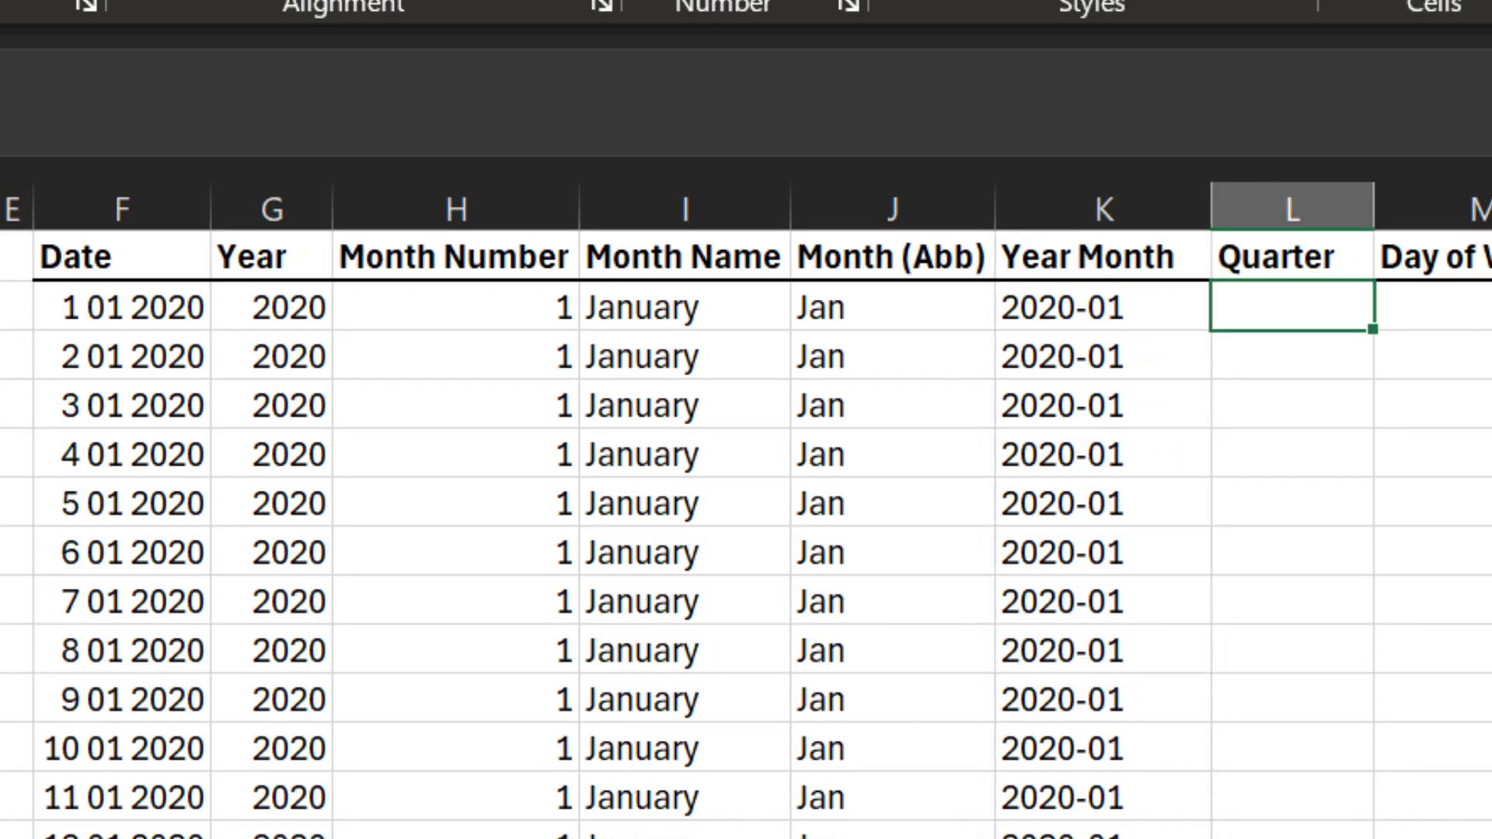
type("=quar")
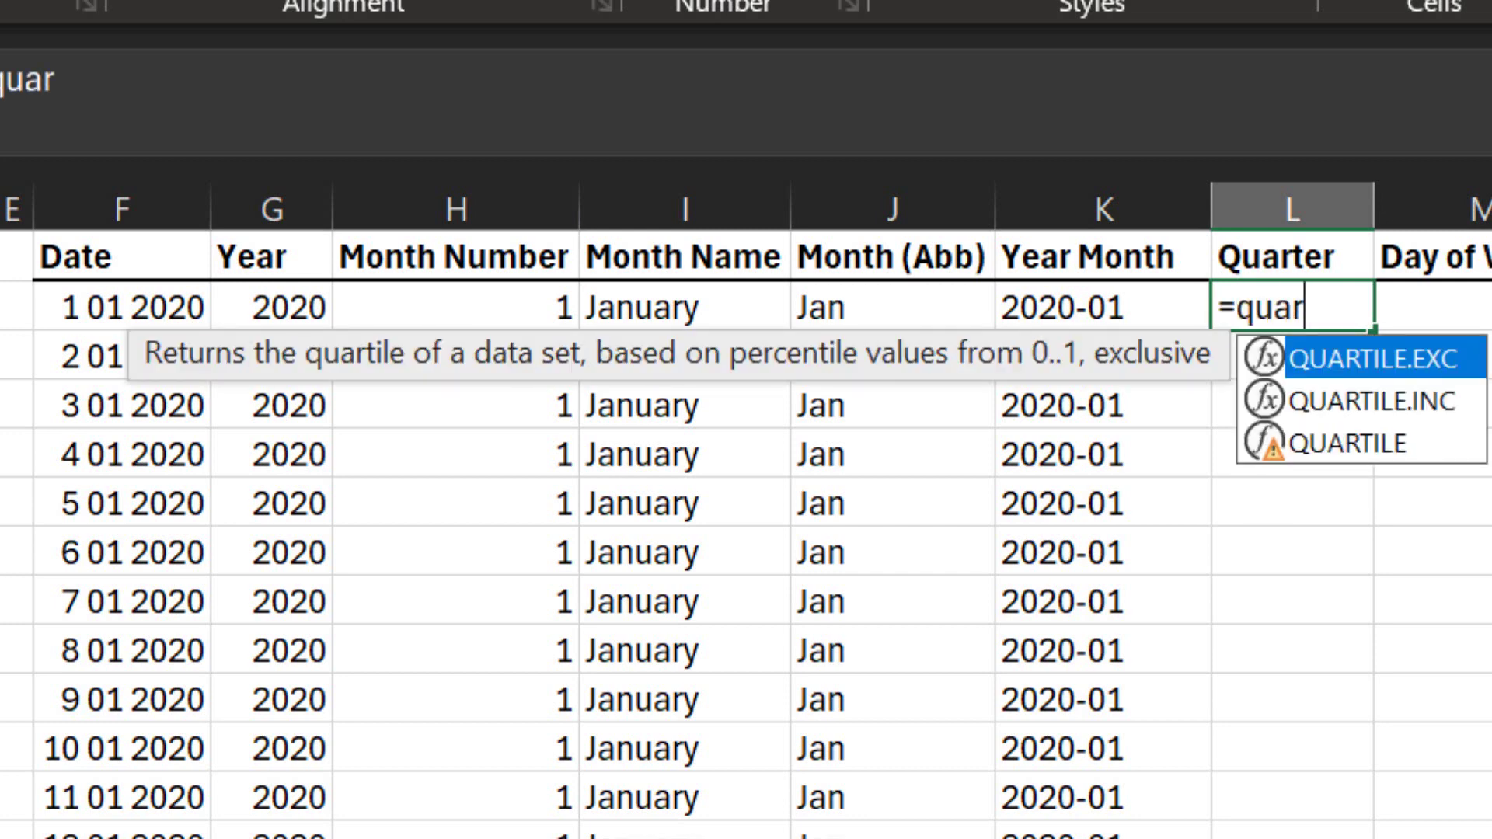
key("BackSpace")
key("BackSpace")
key("BackSpace")
key("BackSpace")
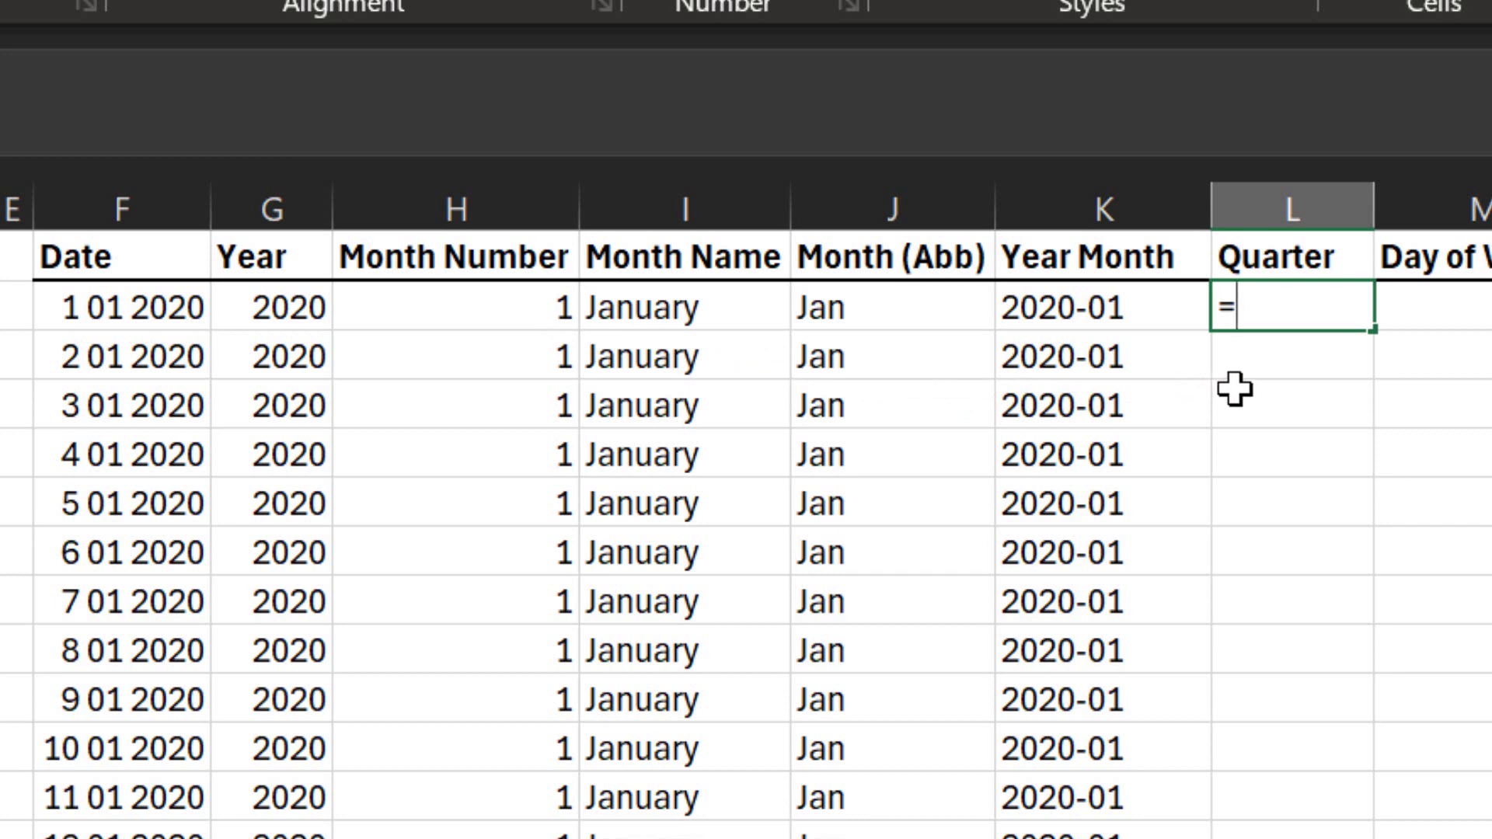
Complete the L2 formula as =H2#/3 to divide every month number by three in the Quarter column.
left_click(486, 317)
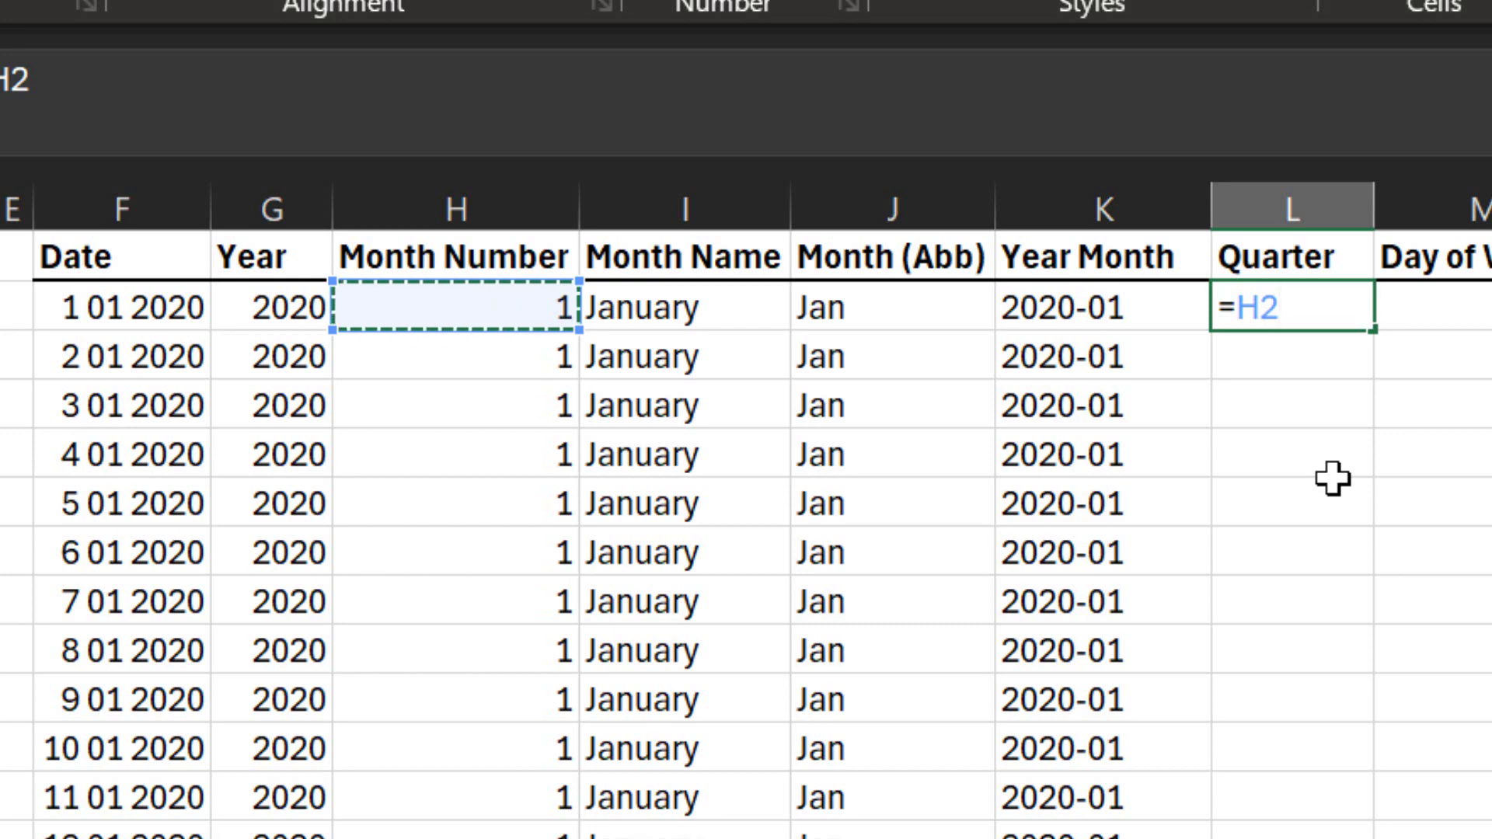
type("/")
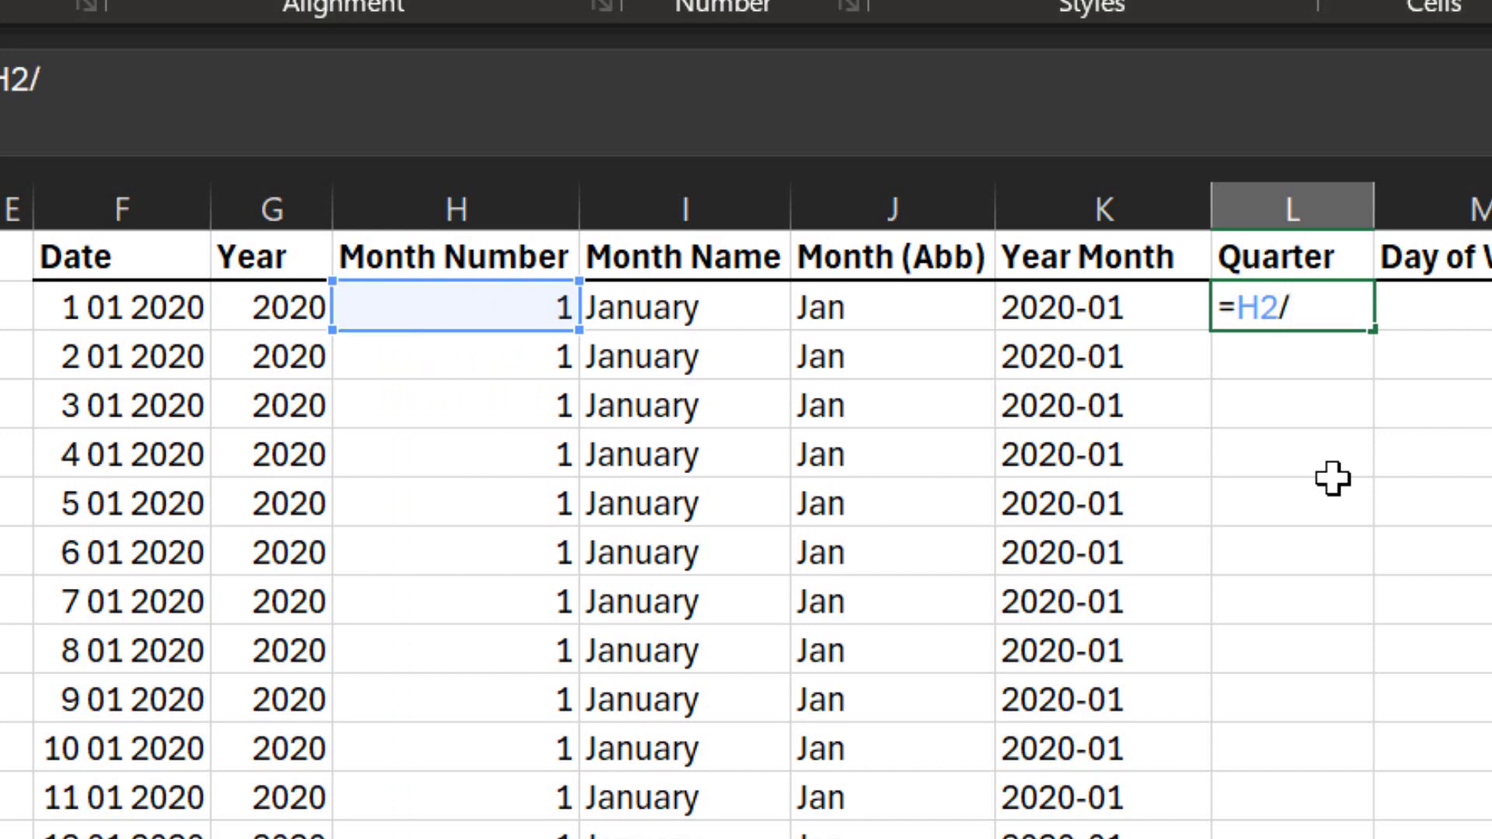
key("BackSpace")
type("#/")
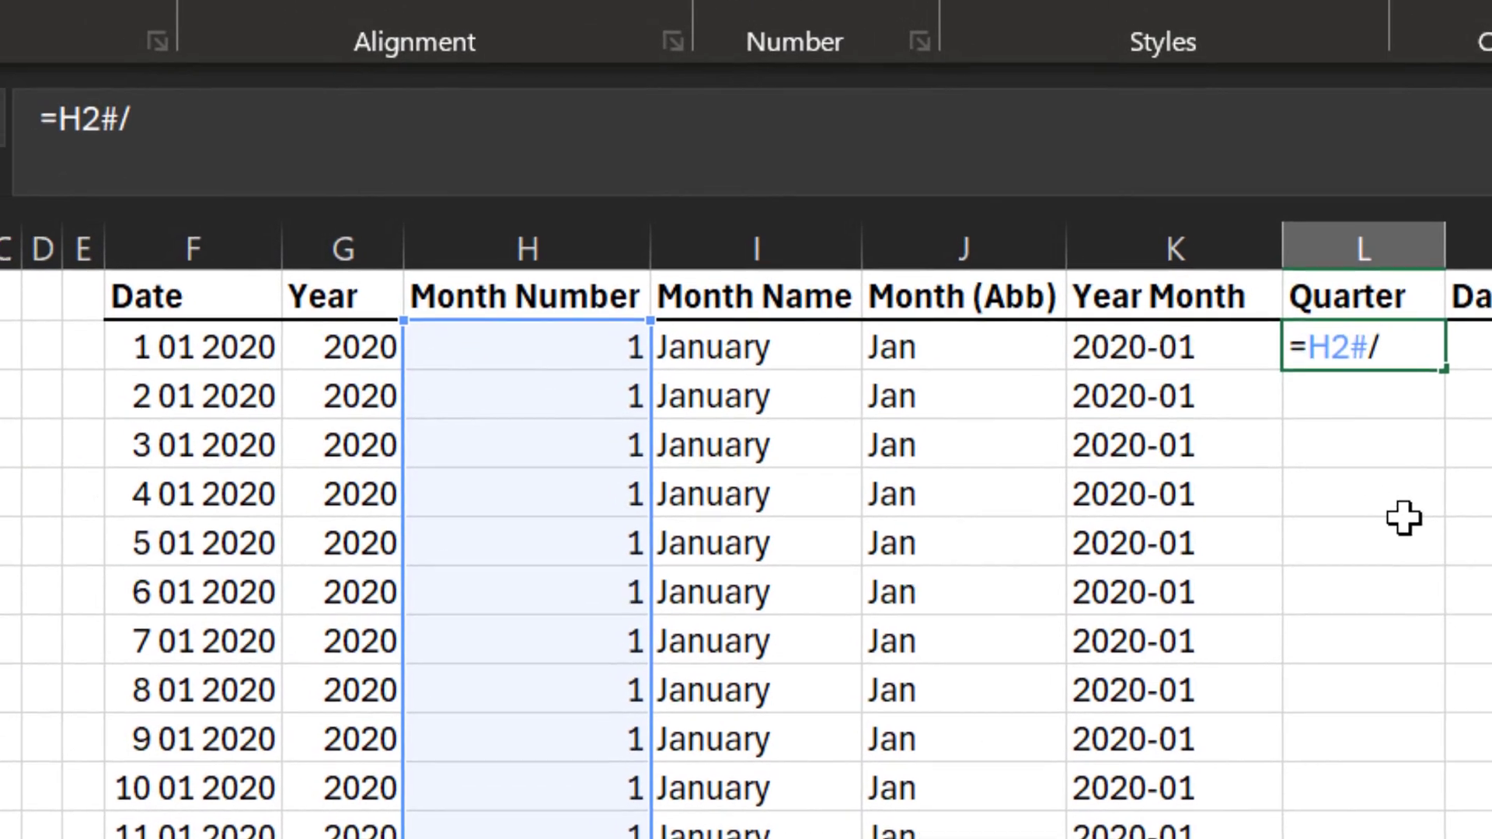
type("3")
key("Return")
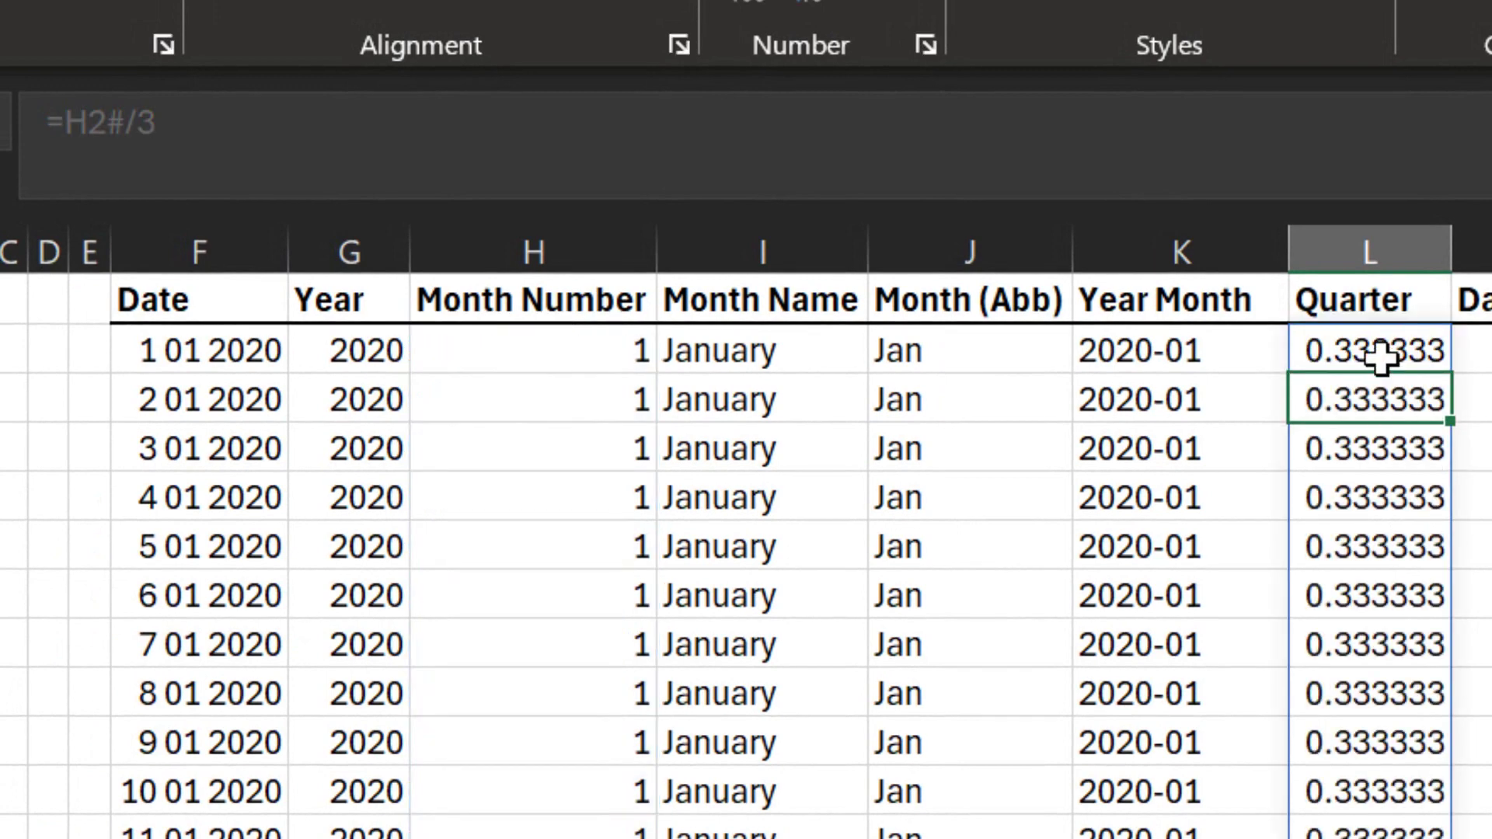
Examine how the Quarter column values change from month to month between January and April 2020.
scroll(1376, 359, "down", 13)
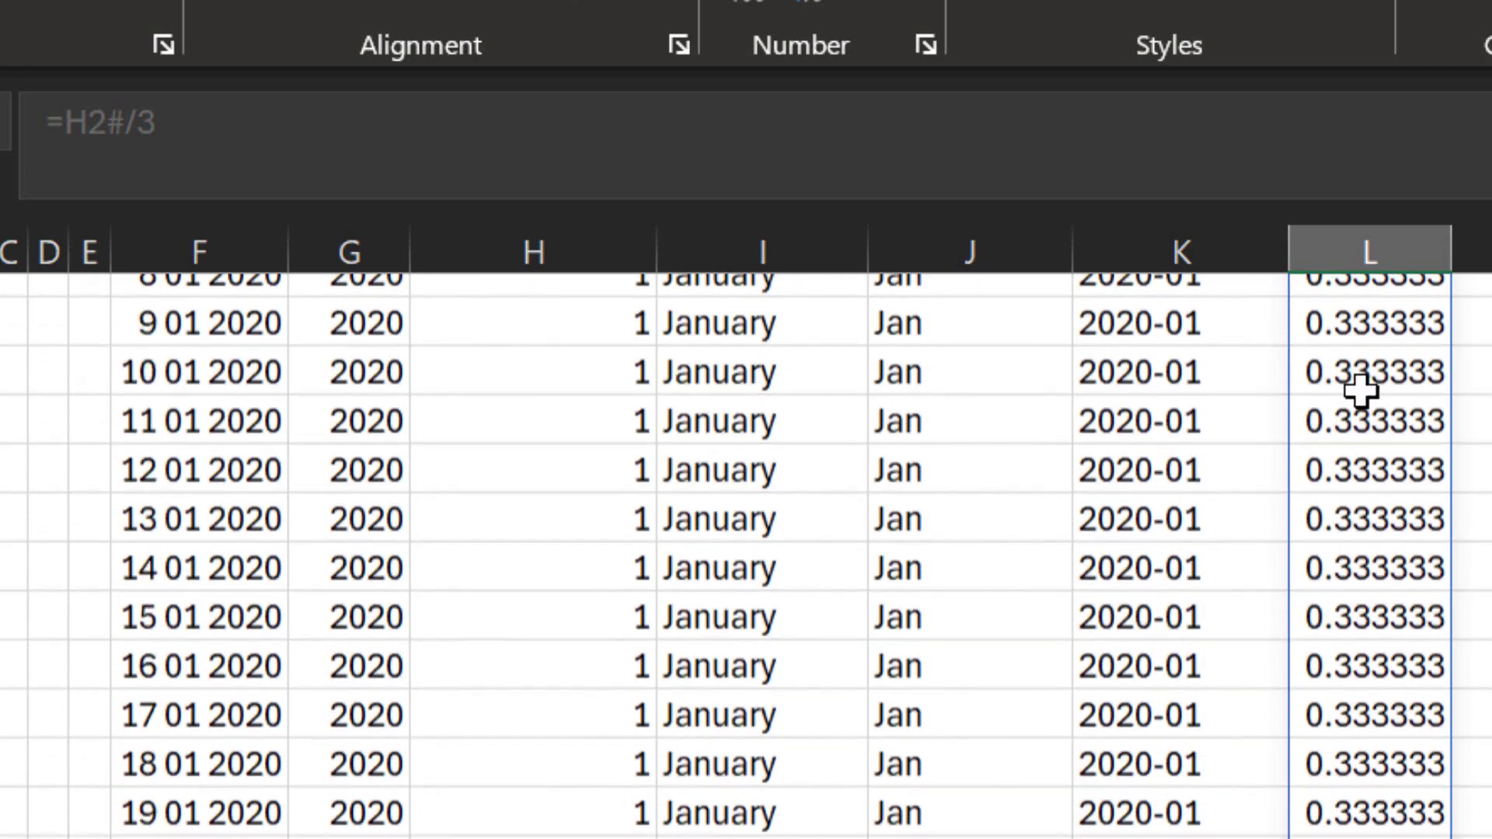
scroll(1360, 412, "down", 4)
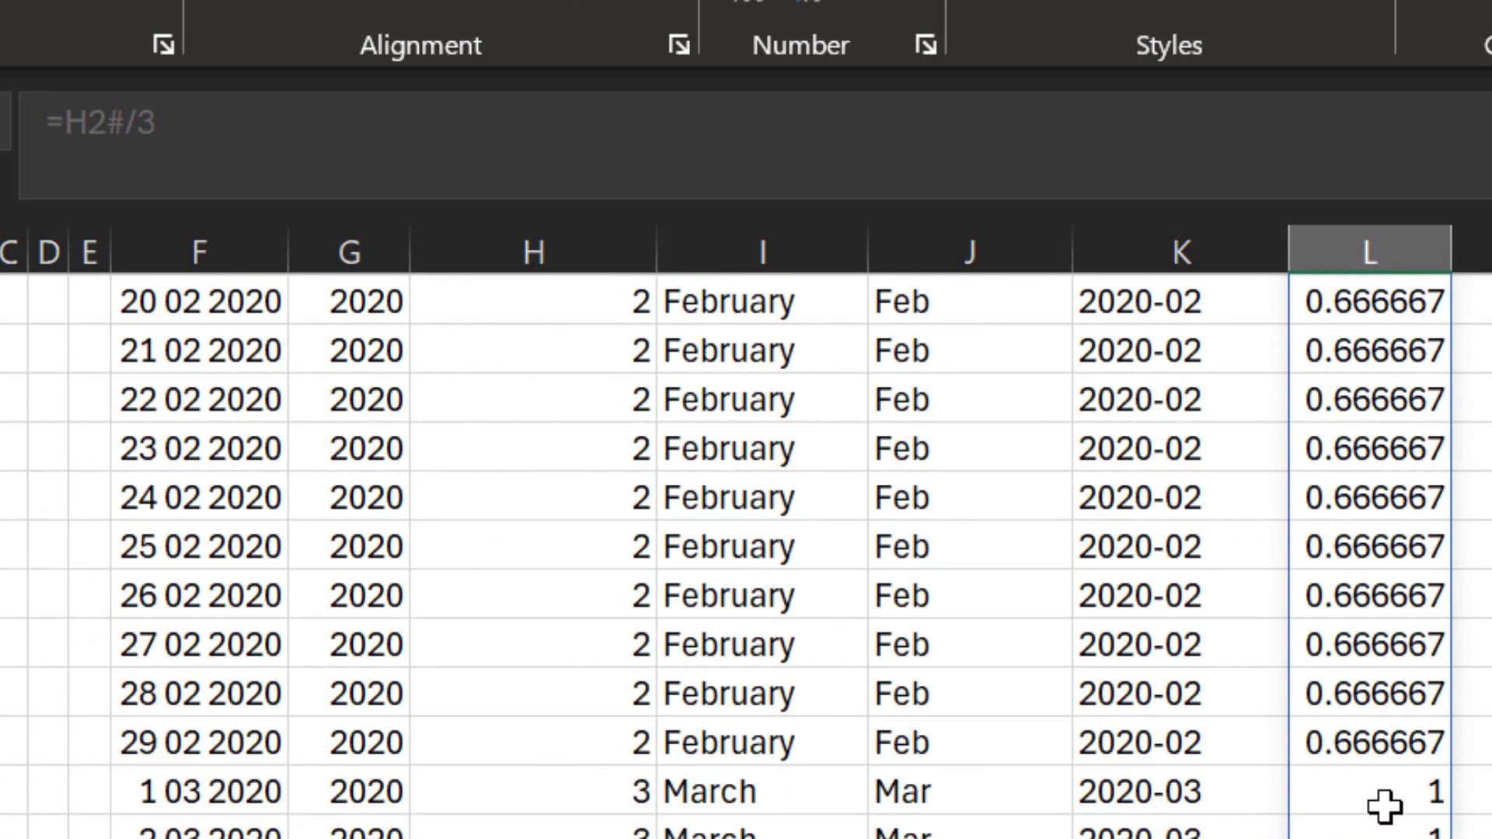
scroll(1382, 805, "down", 5)
scroll(1365, 595, "down", 5)
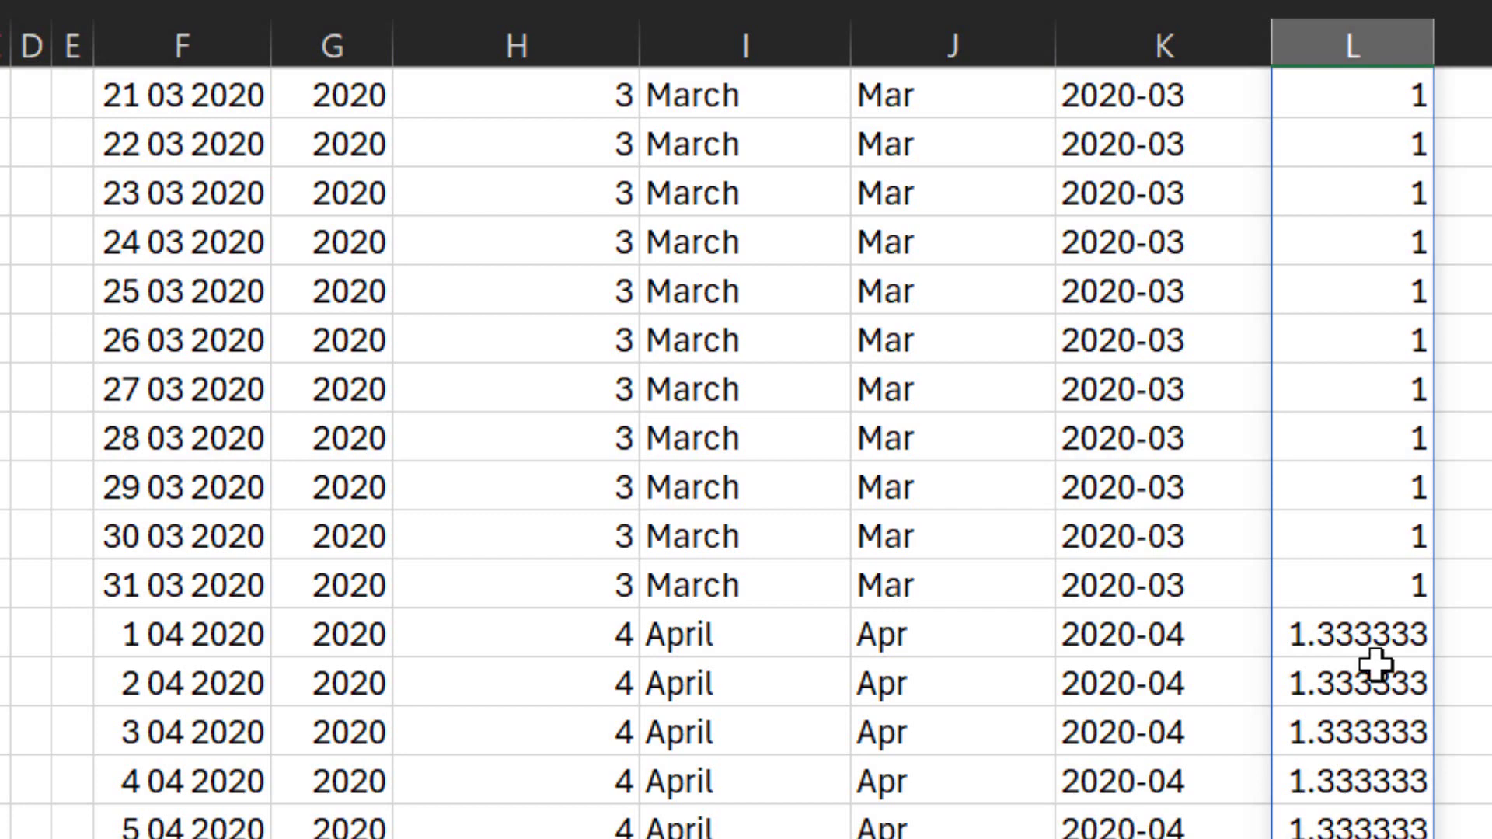
scroll(1375, 665, "up", 8)
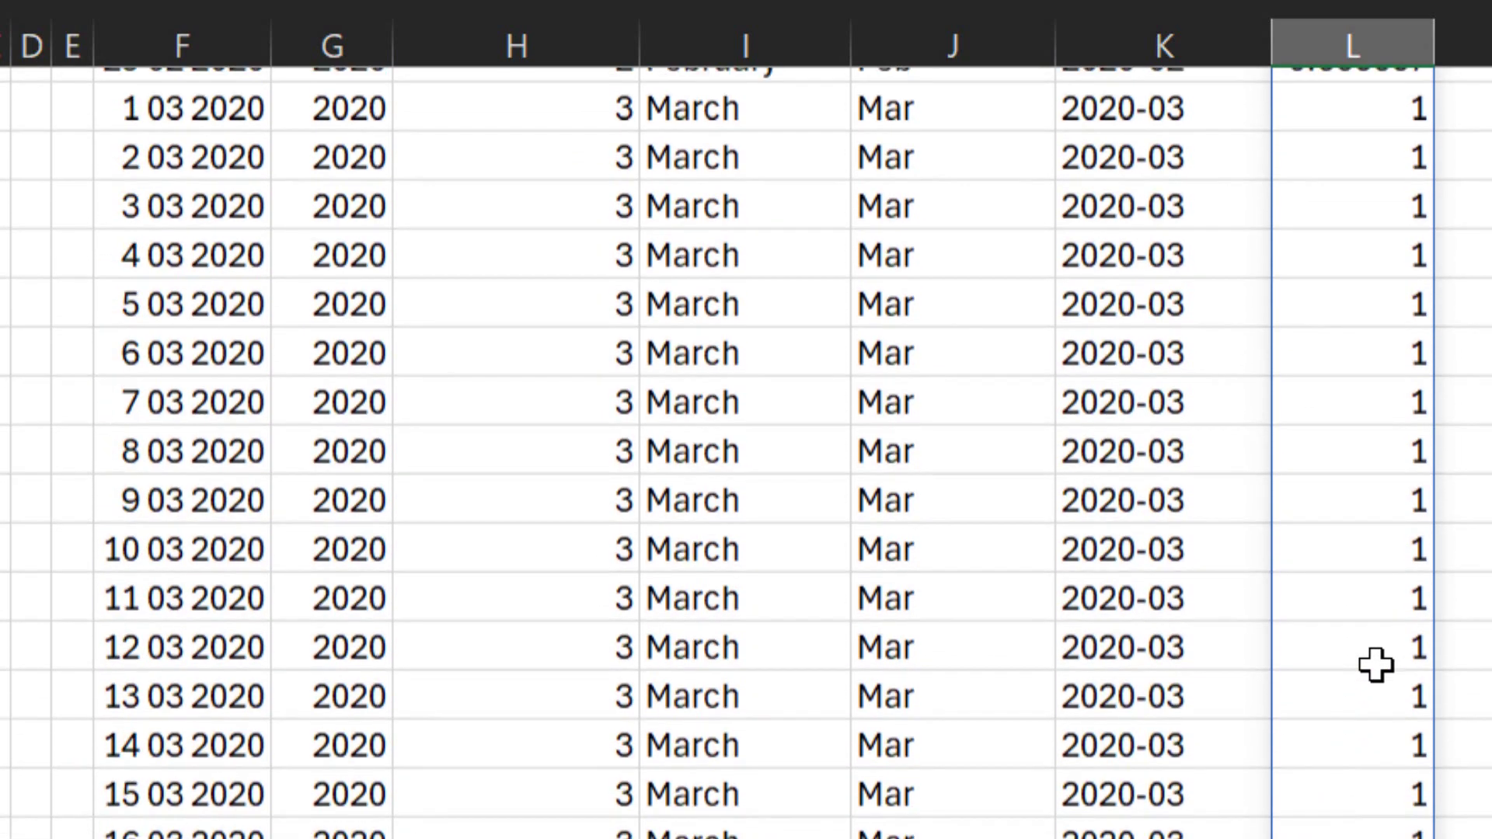
Compare the Quarter values with the month numbers from January to April 2020, returning to the start of the table.
scroll(1375, 664, "up", 13)
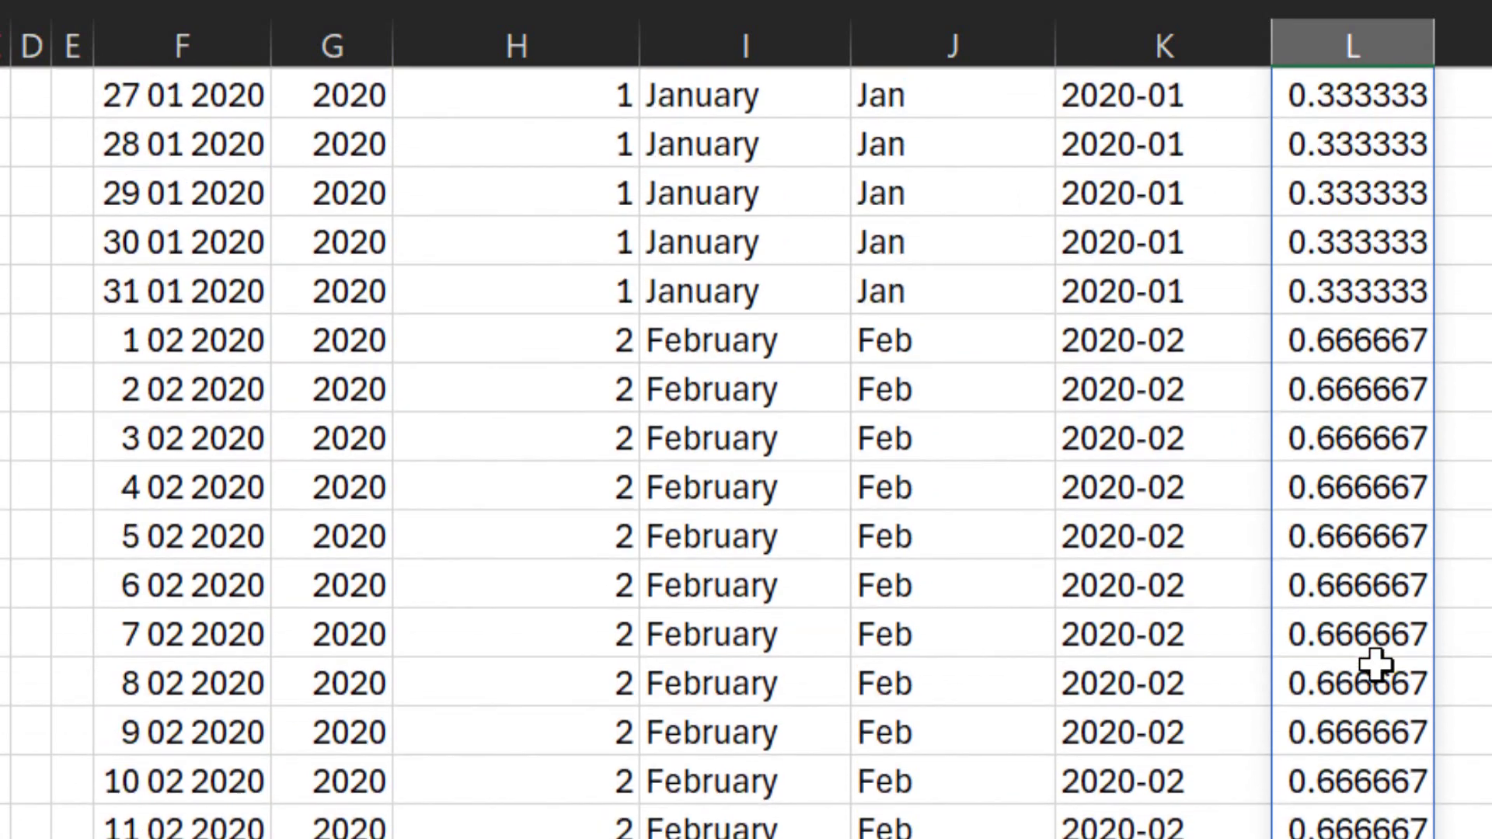
scroll(1376, 664, "up", 1)
scroll(1375, 664, "down", 15)
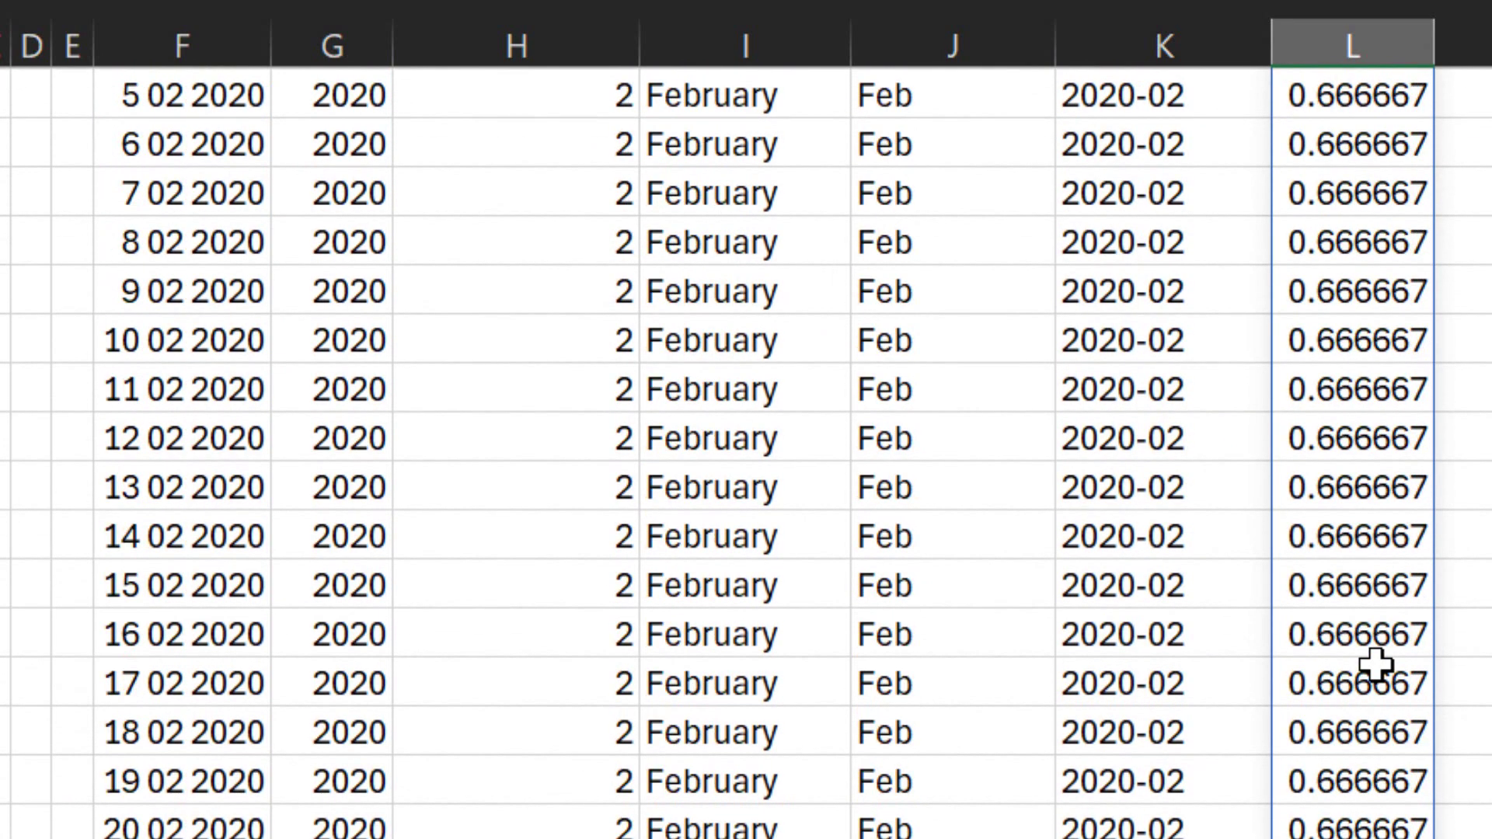
scroll(1378, 658, "down", 9)
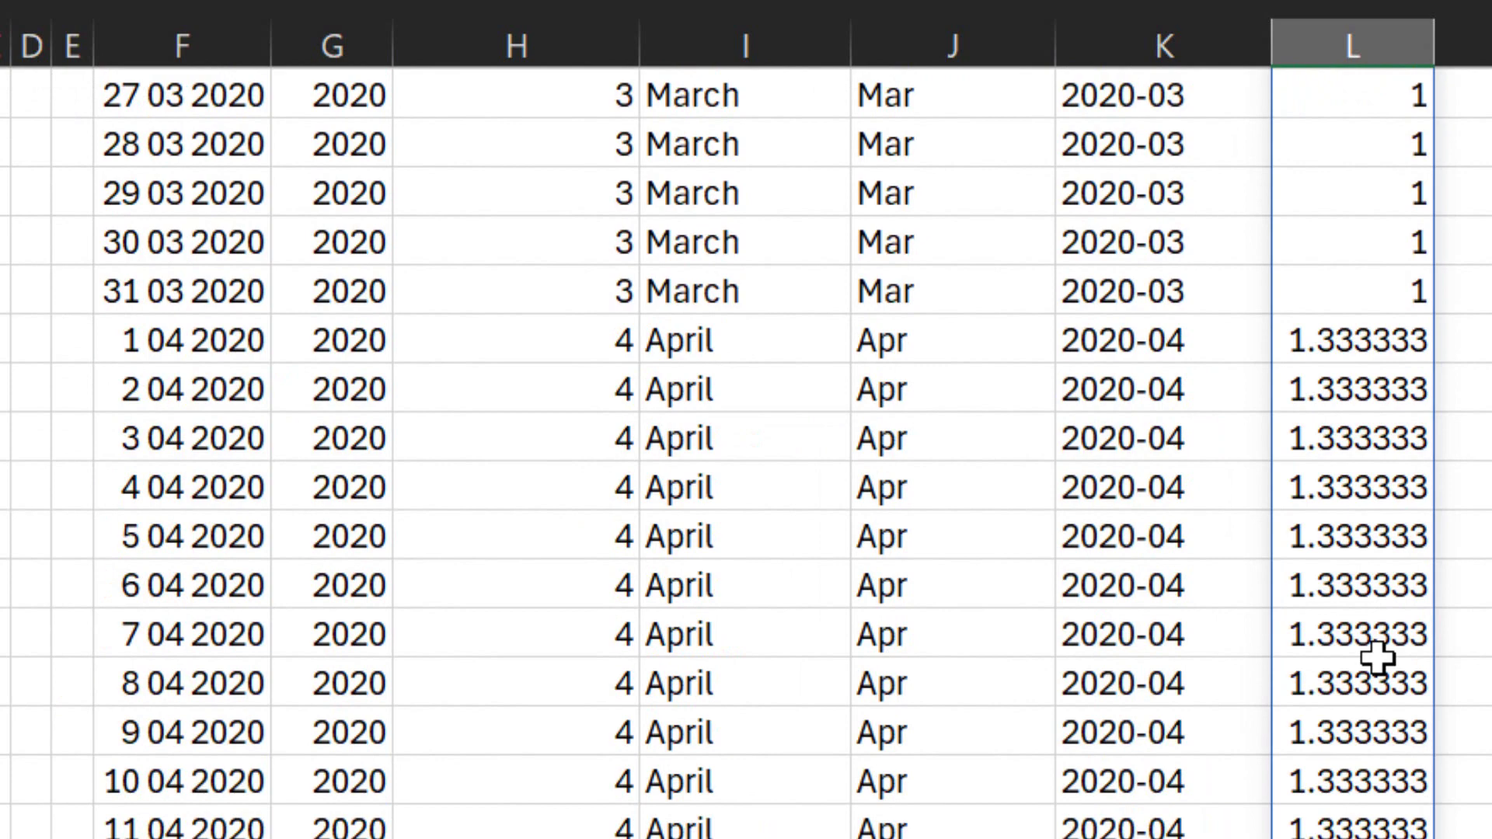
scroll(1375, 659, "up", 20)
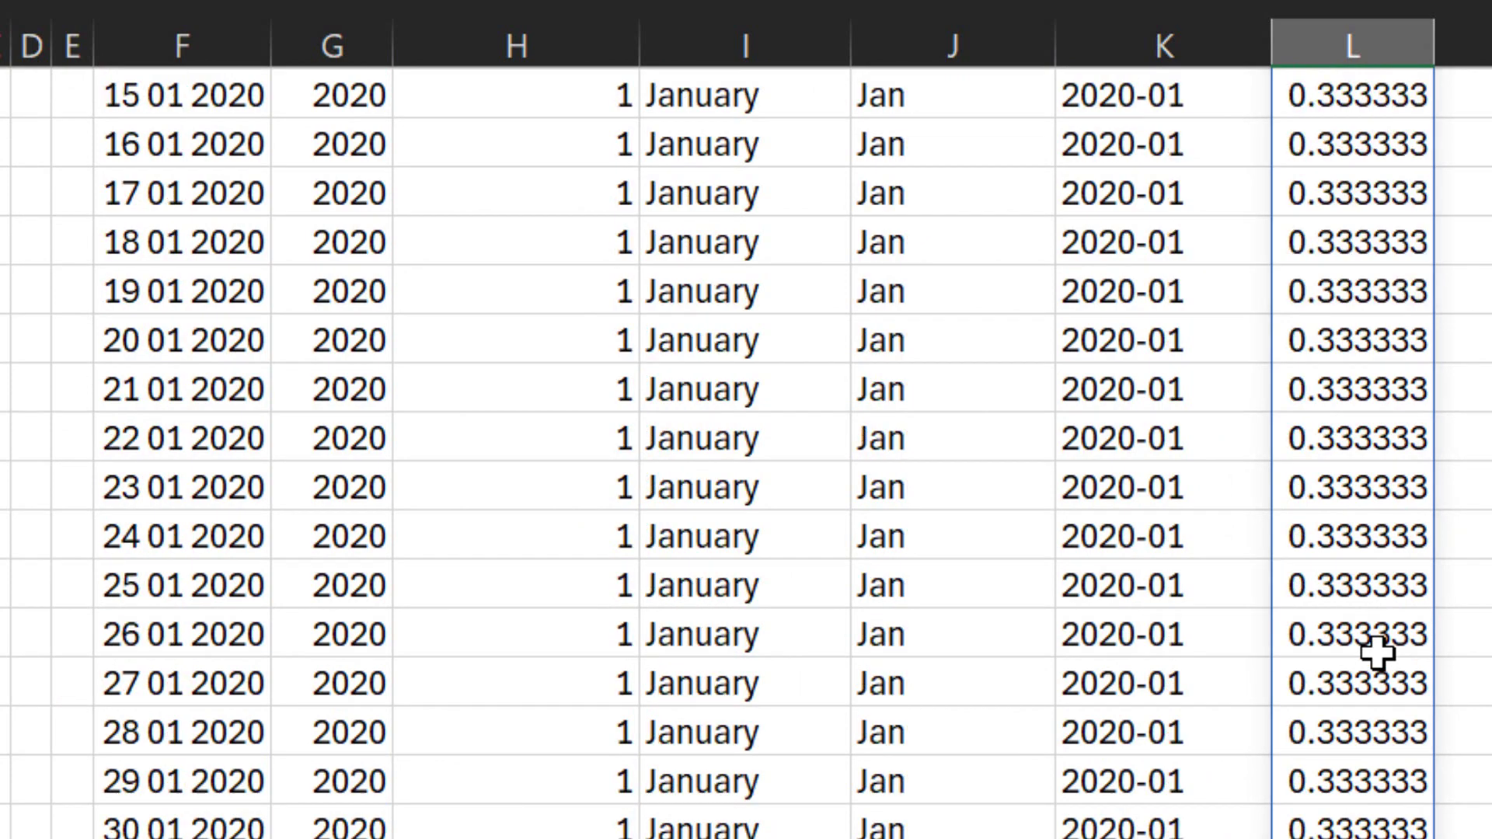
scroll(1377, 653, "up", 5)
Wrap the Quarter formula in L2 with ROUNDUP to zero digits, making it =ROUNDUP(H2#/3,0).
left_click(1415, 133)
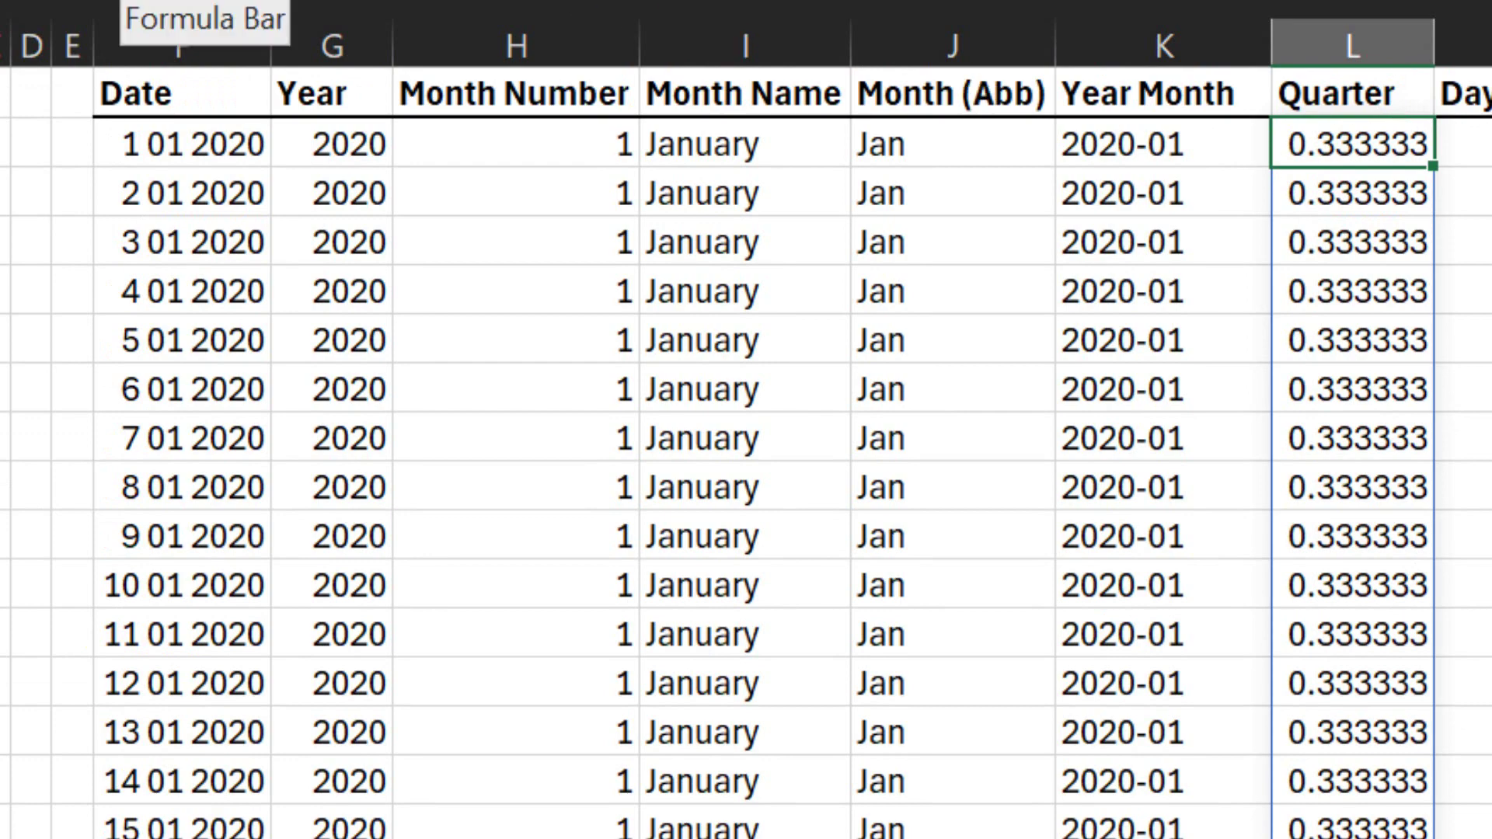
left_click(280, 142)
key("Home")
key("Right")
type("round")
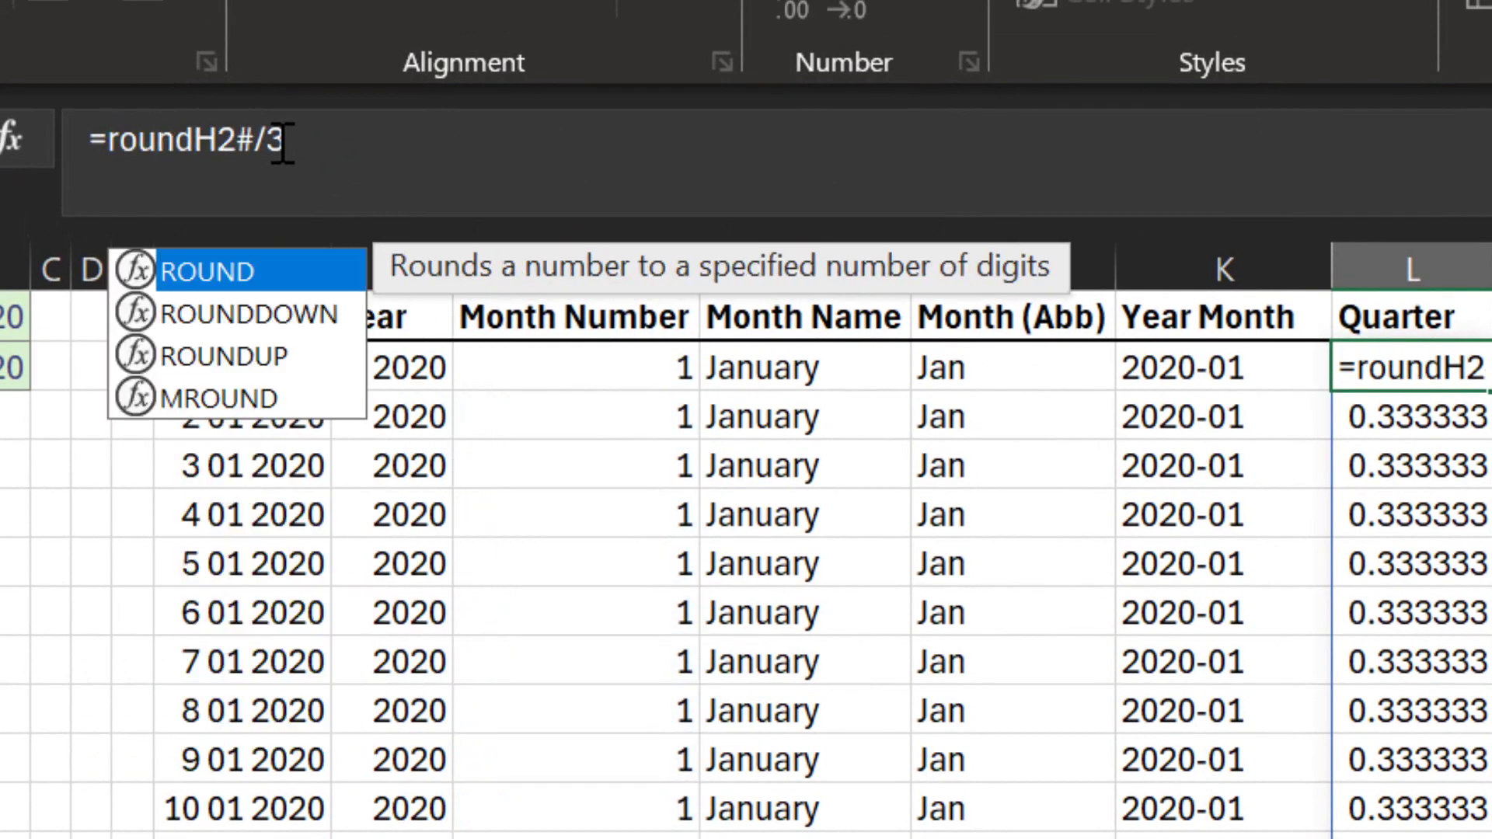
type("u")
key("Tab")
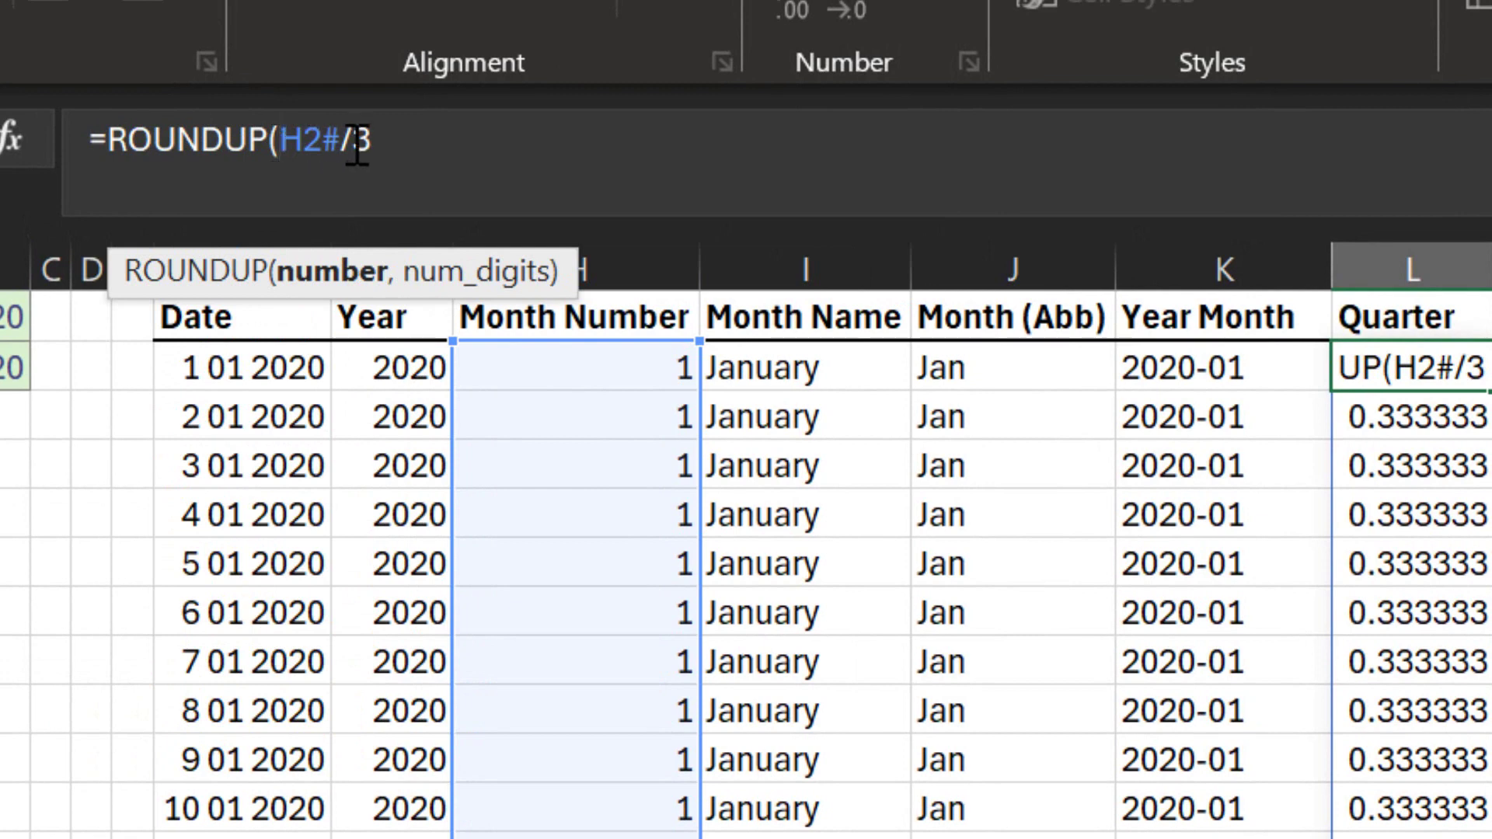
left_click(409, 146)
type(",0)")
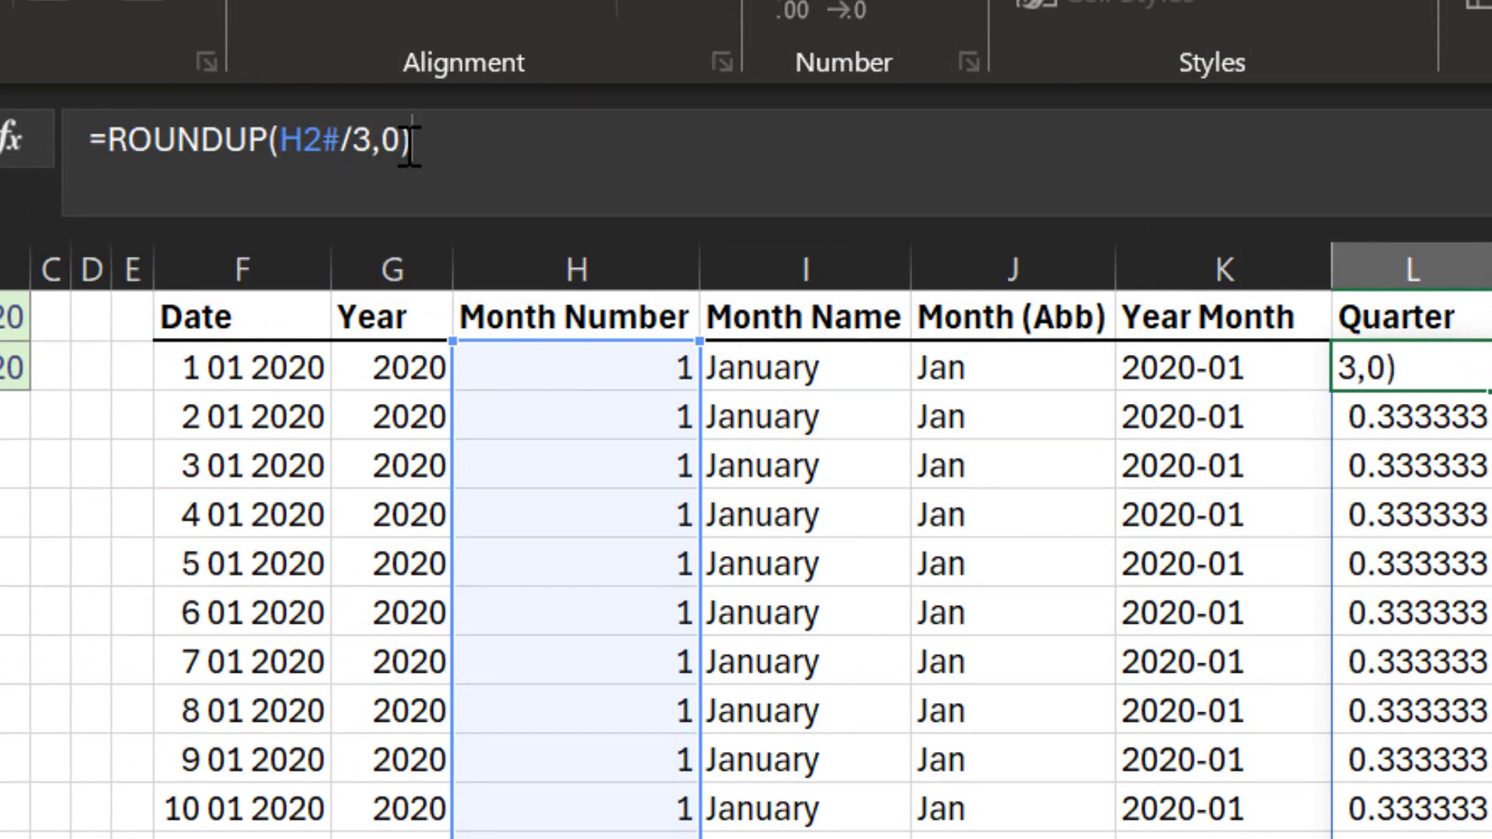
key("Return")
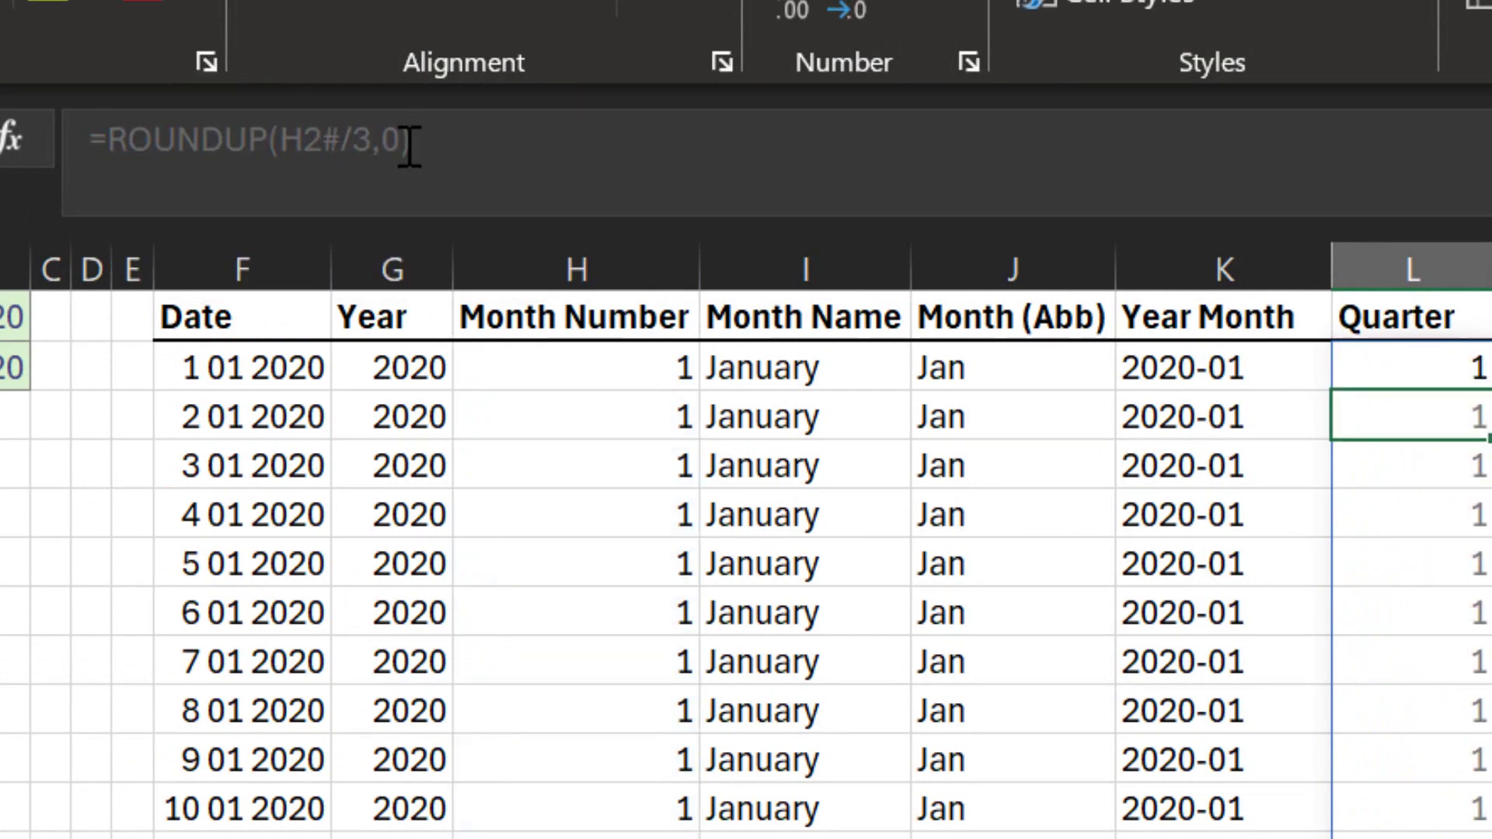
Prefix the rounded quarter numbers in L2 with the letter Q, making the formula ="Q" & ROUNDUP(H2#/3,0).
left_click(1315, 363)
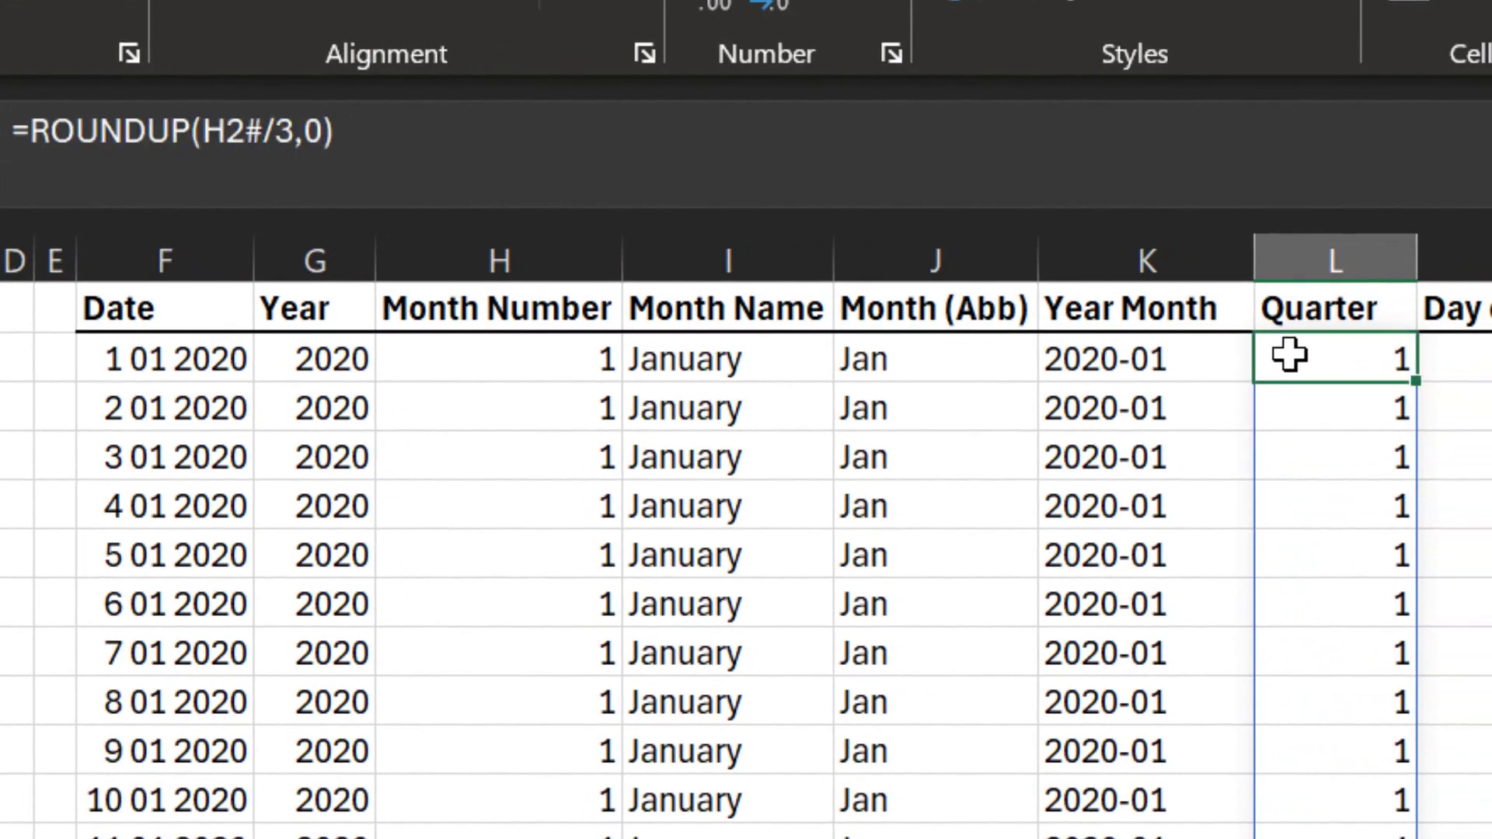
scroll(1345, 604, "down", 9)
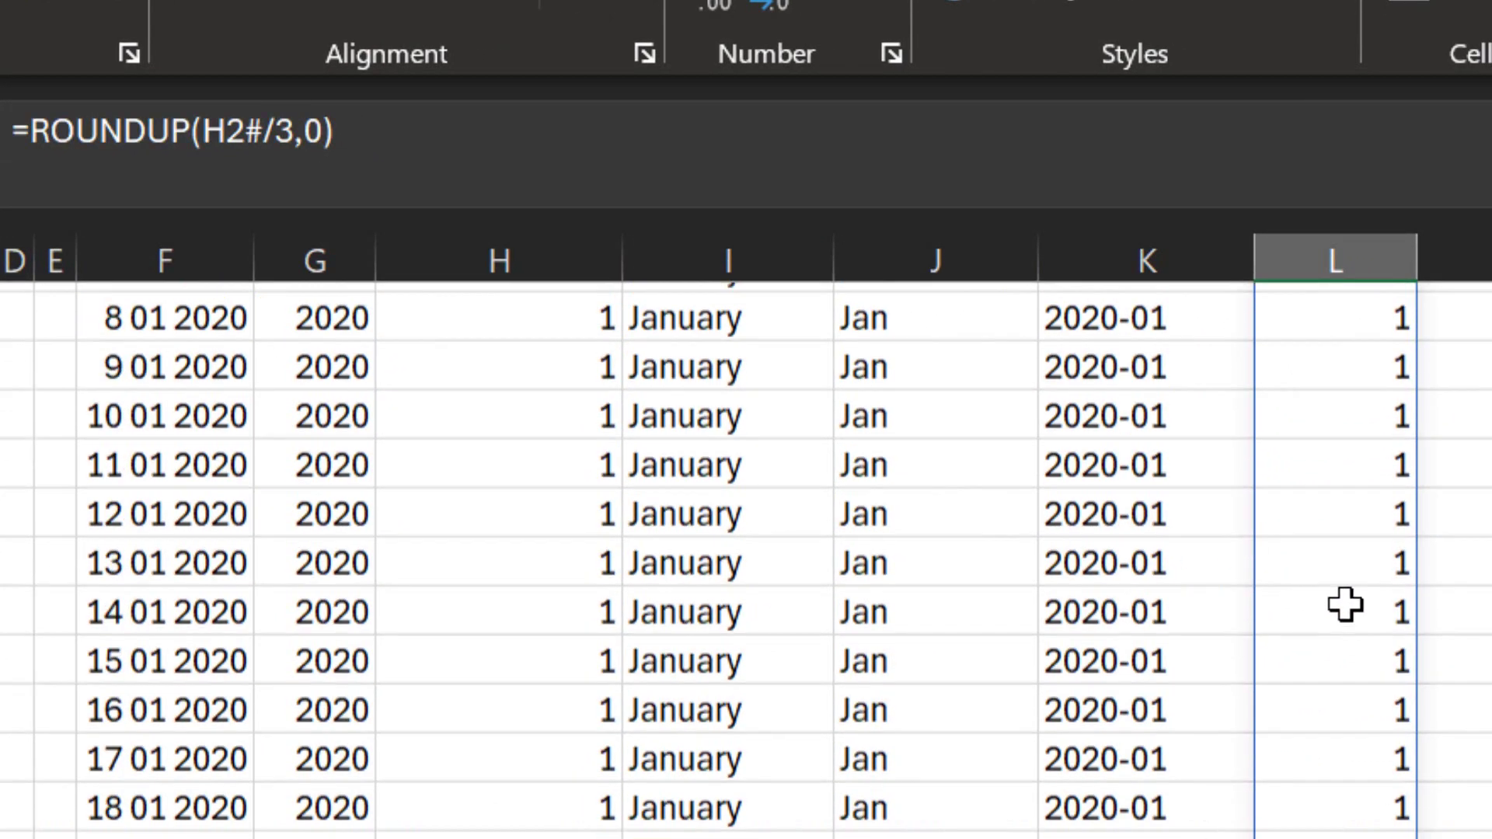
scroll(1345, 670, "down", 19)
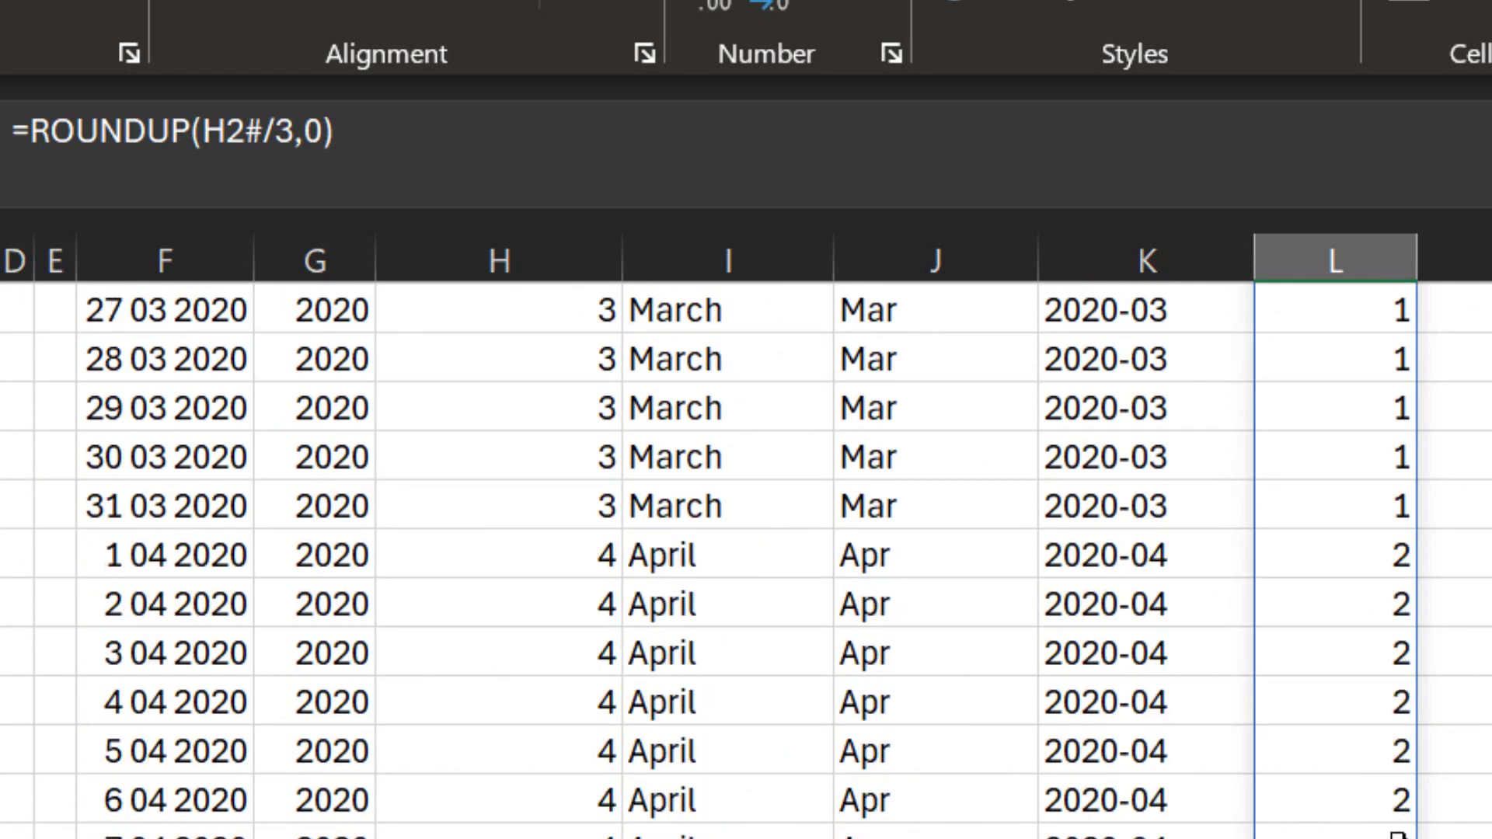
scroll(1381, 714, "up", 10)
scroll(1381, 713, "up", 19)
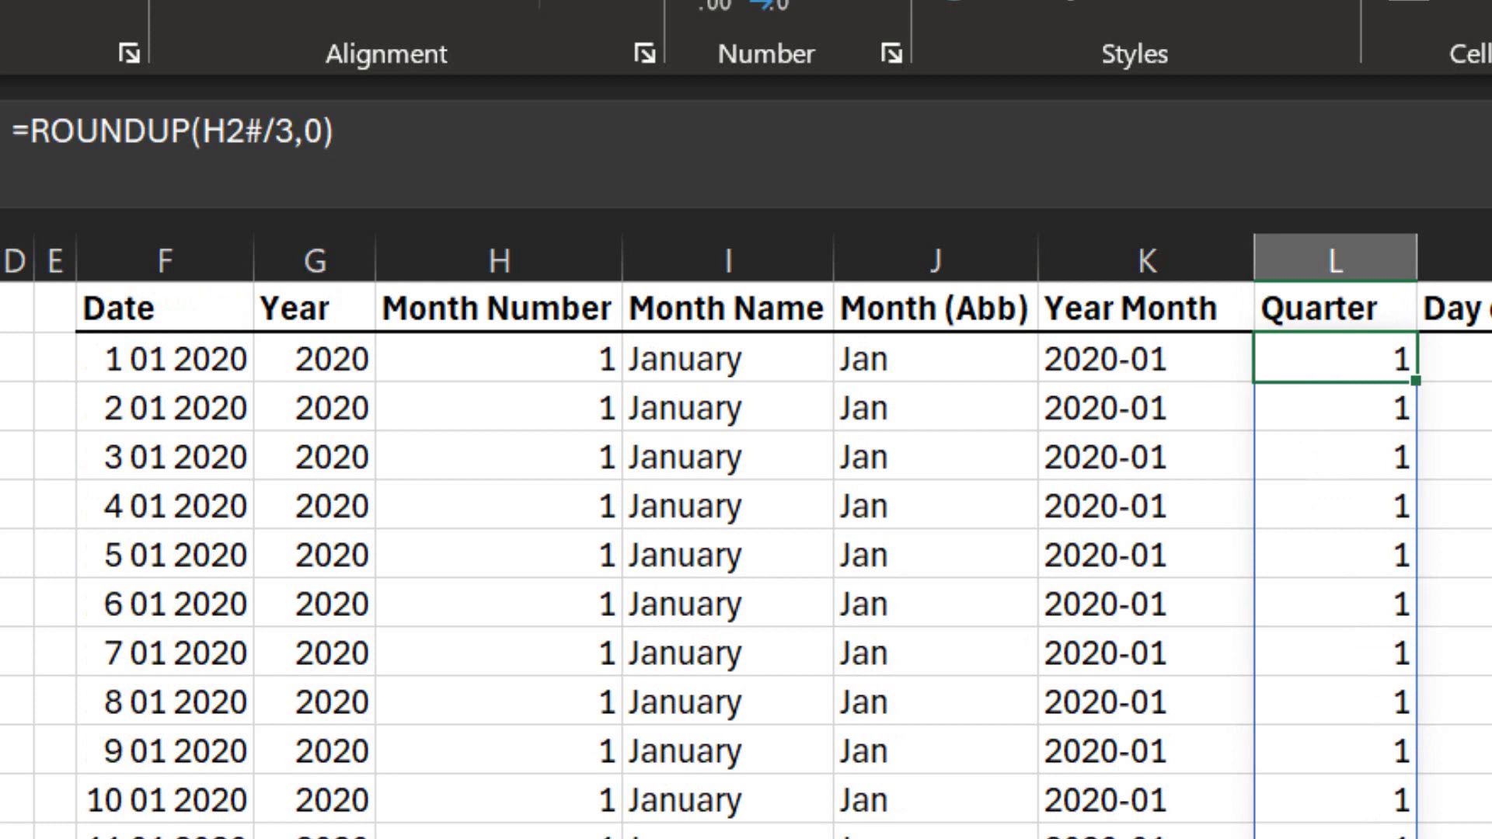
left_click(34, 134)
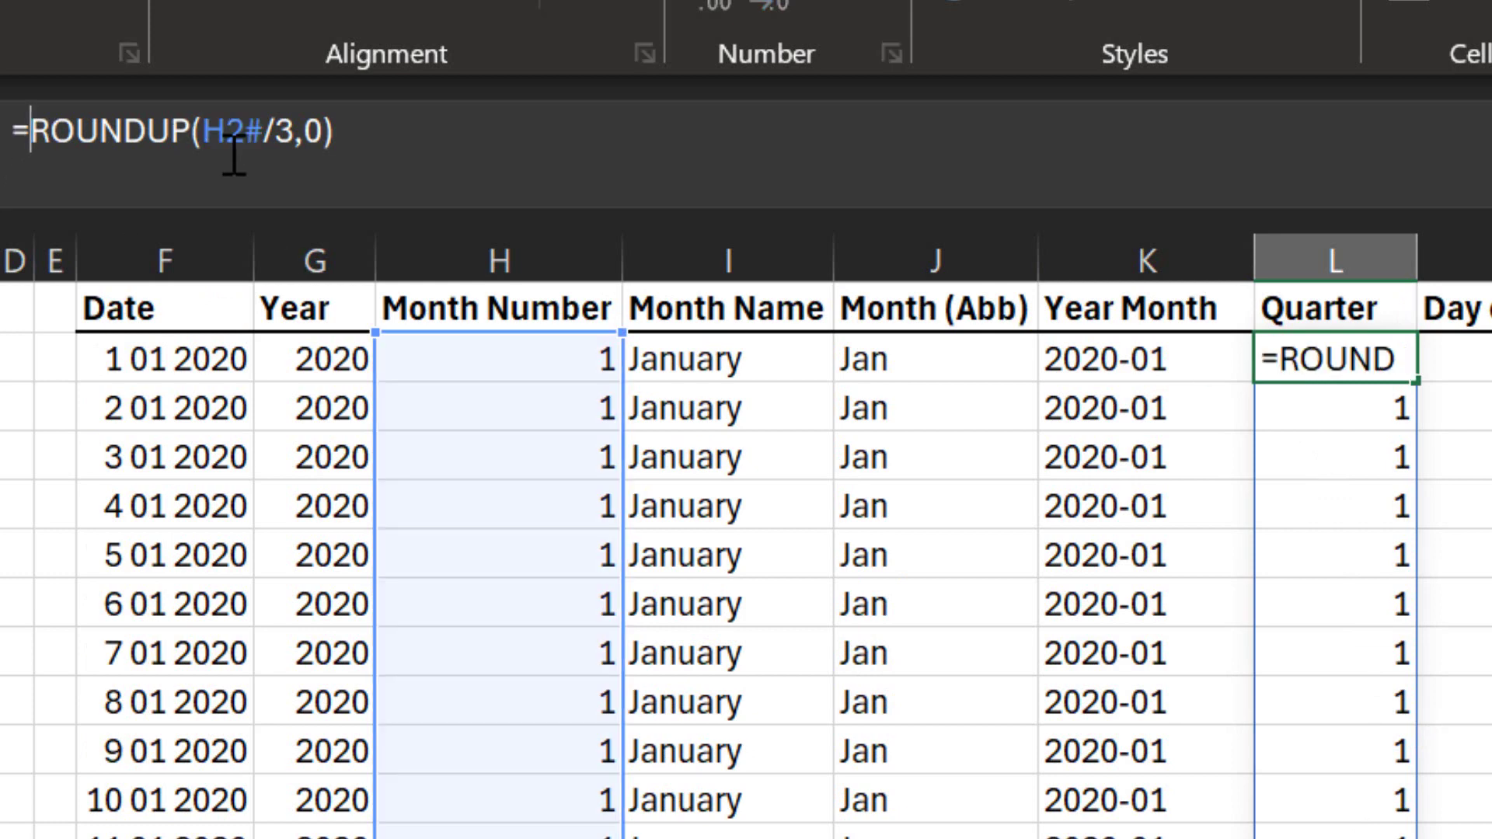
type("\"Q\"")
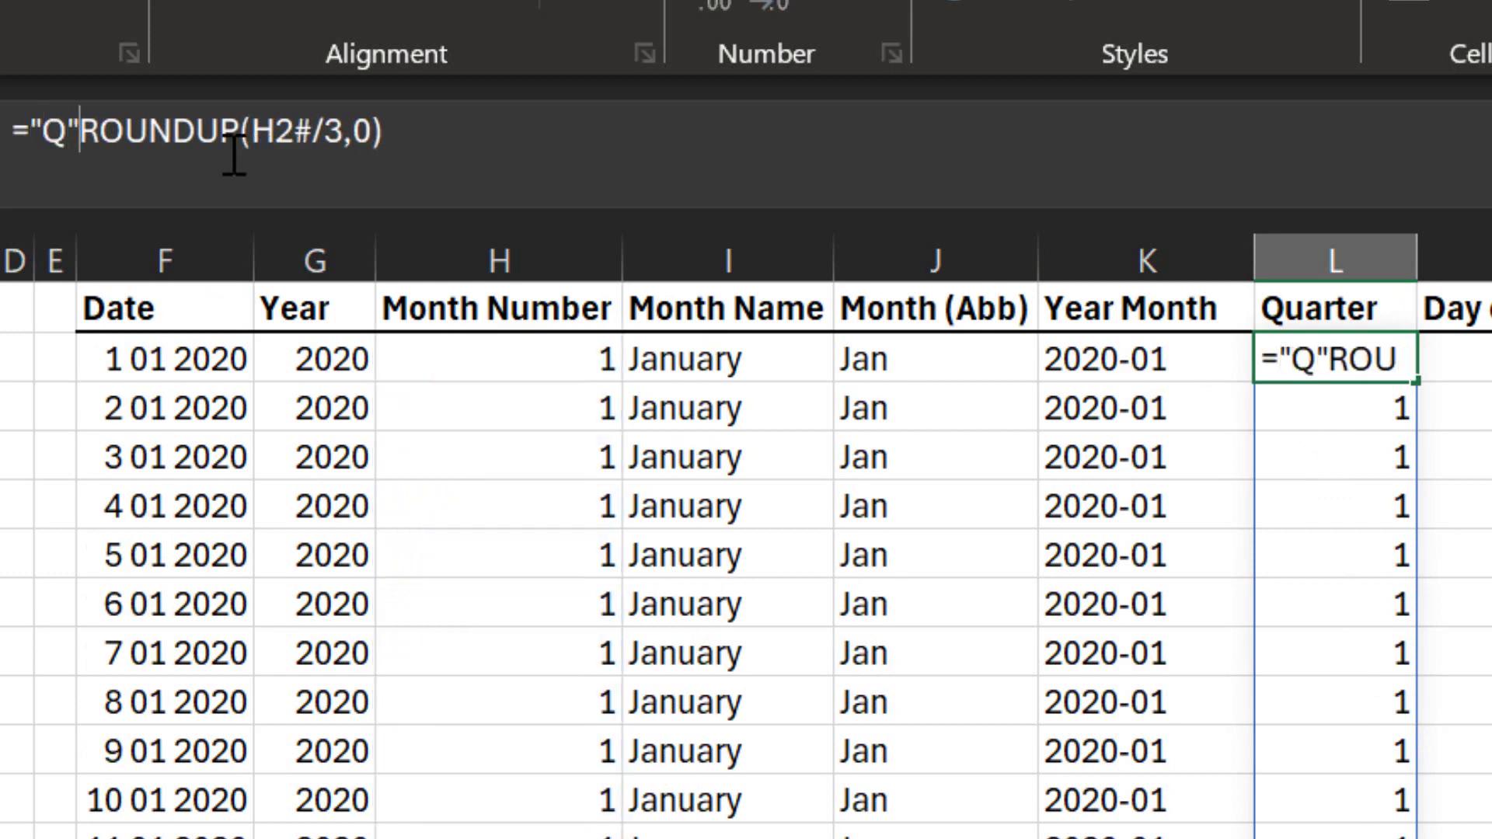
type(" &")
key("shift+space")
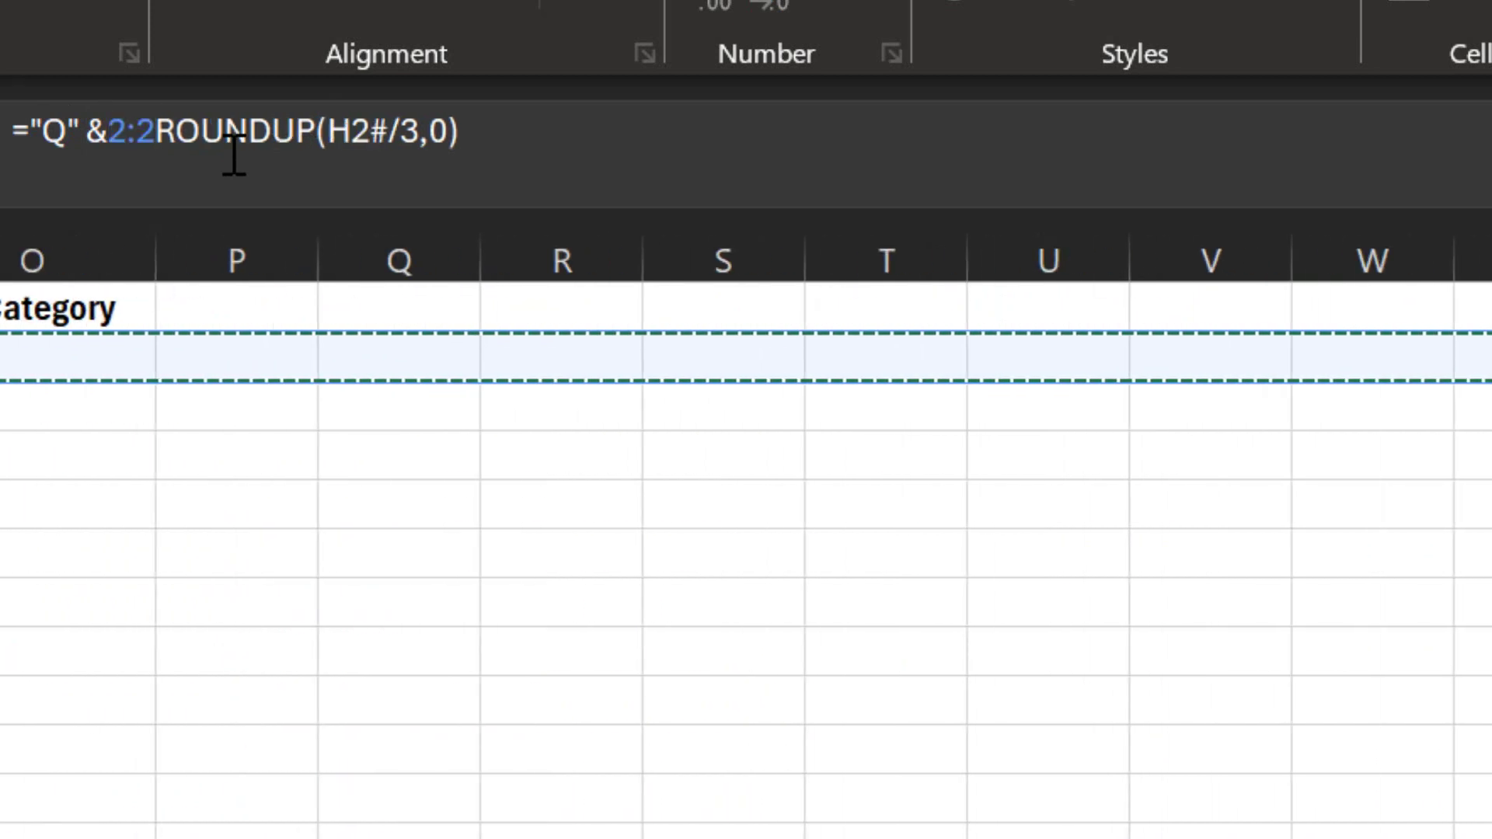
key("BackSpace")
key("BackSpace")
key("BackSpace")
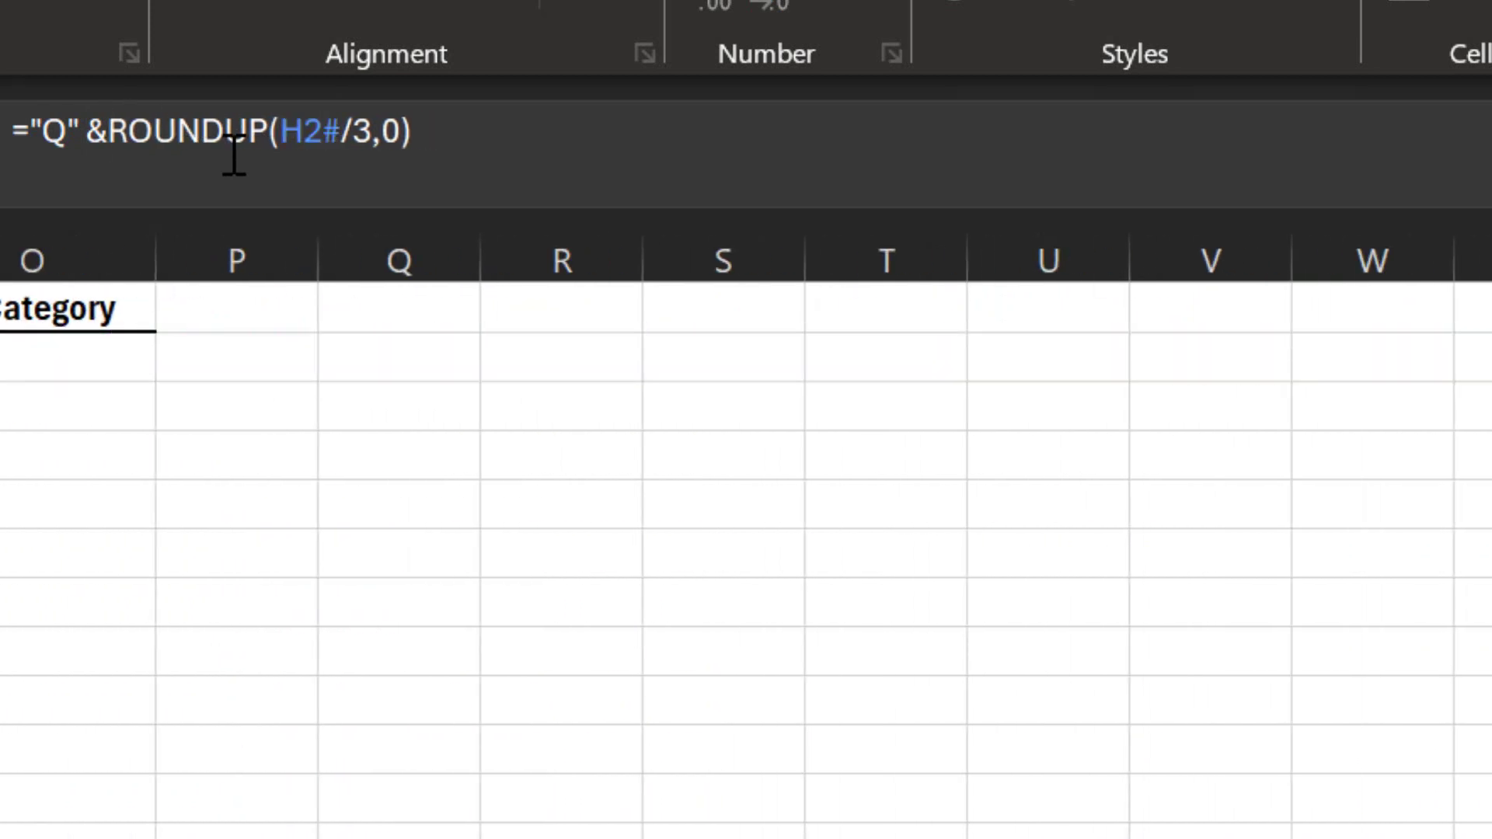
key("Return")
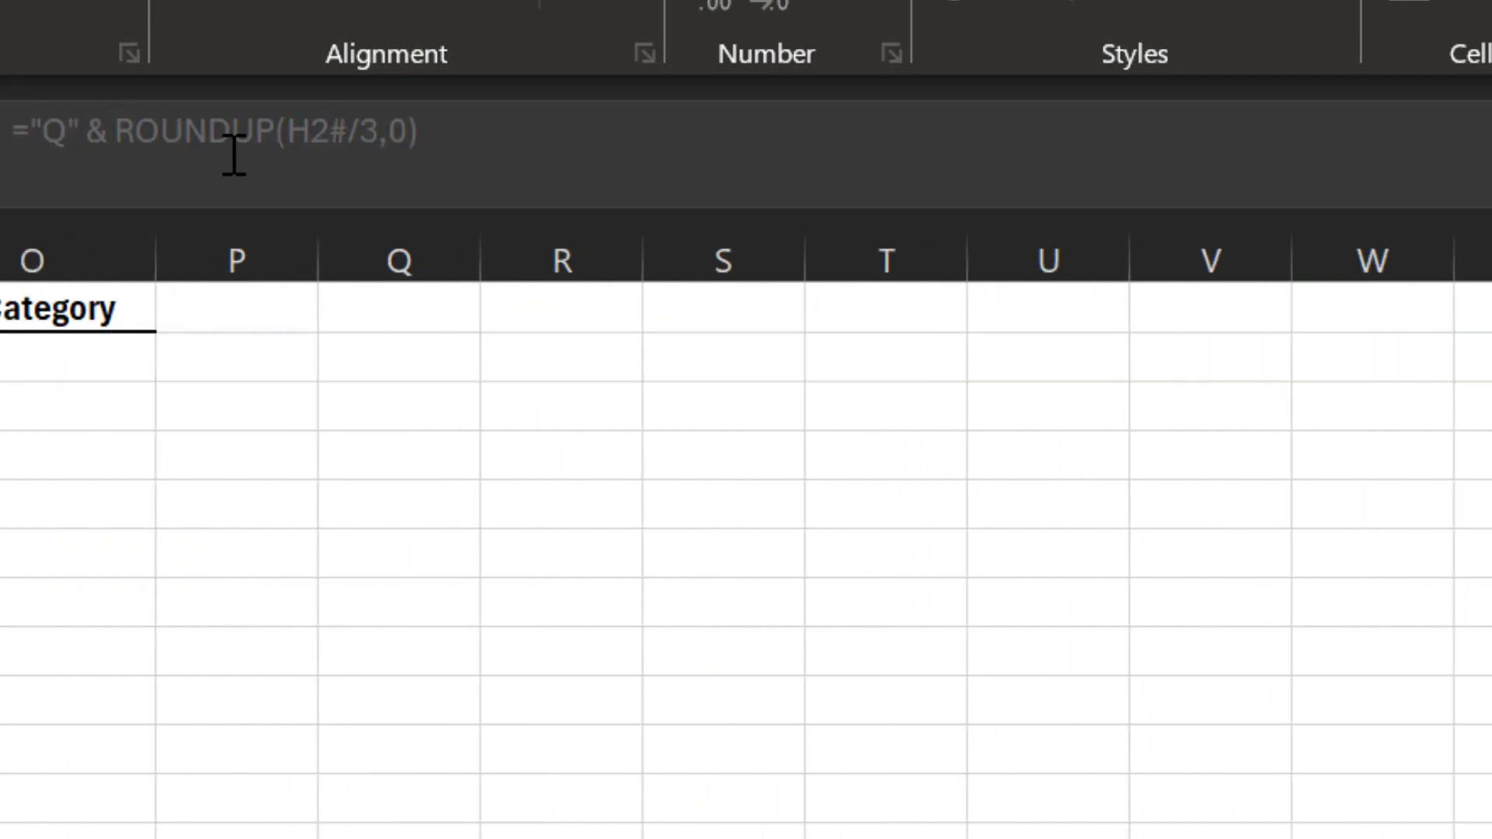
Check the Quarter labels down the column through March 2020 and return to the first rows.
scroll(833, 361, "left", 5)
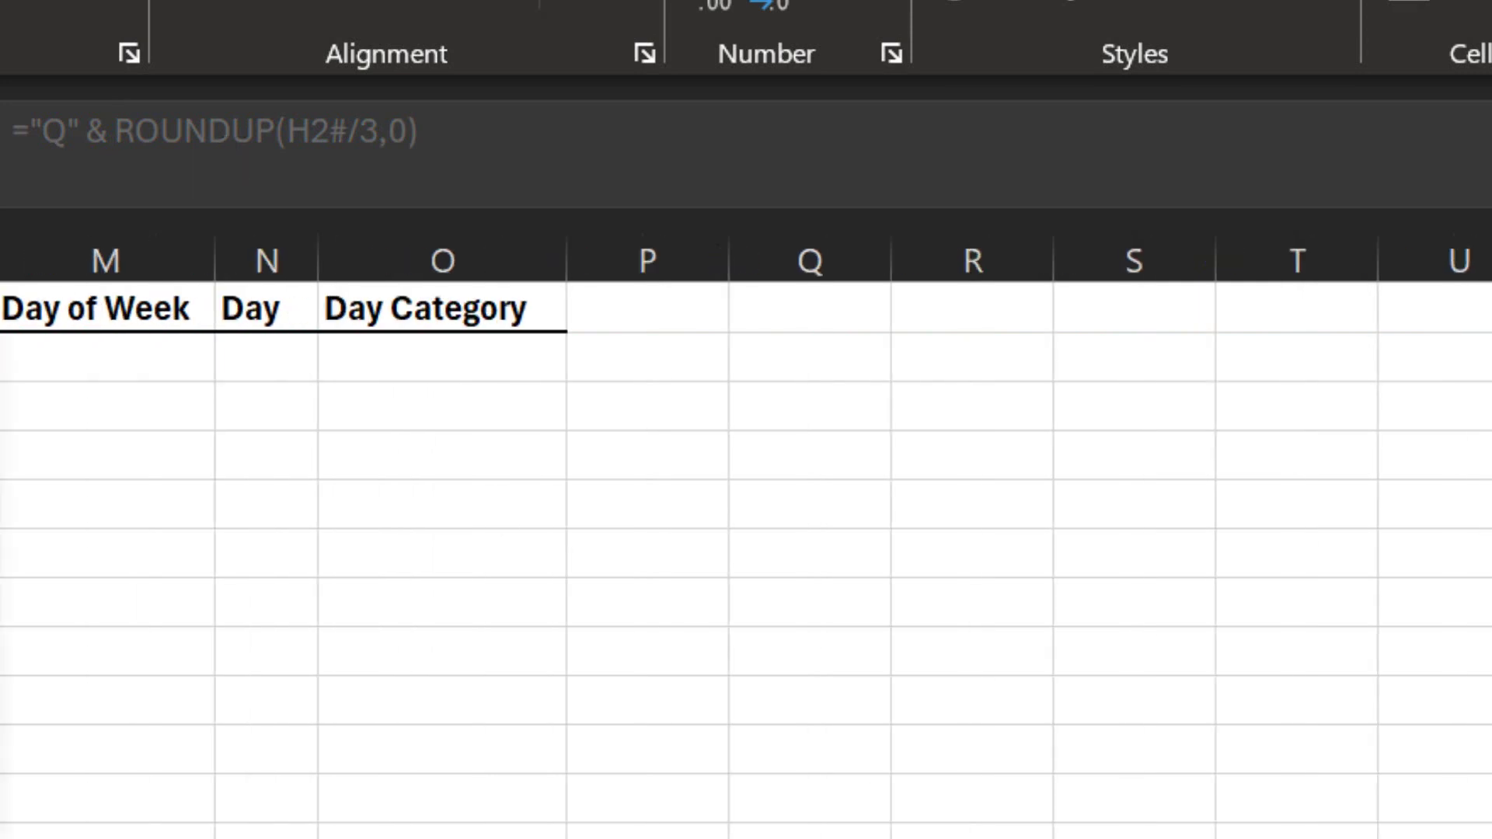
left_click(833, 360)
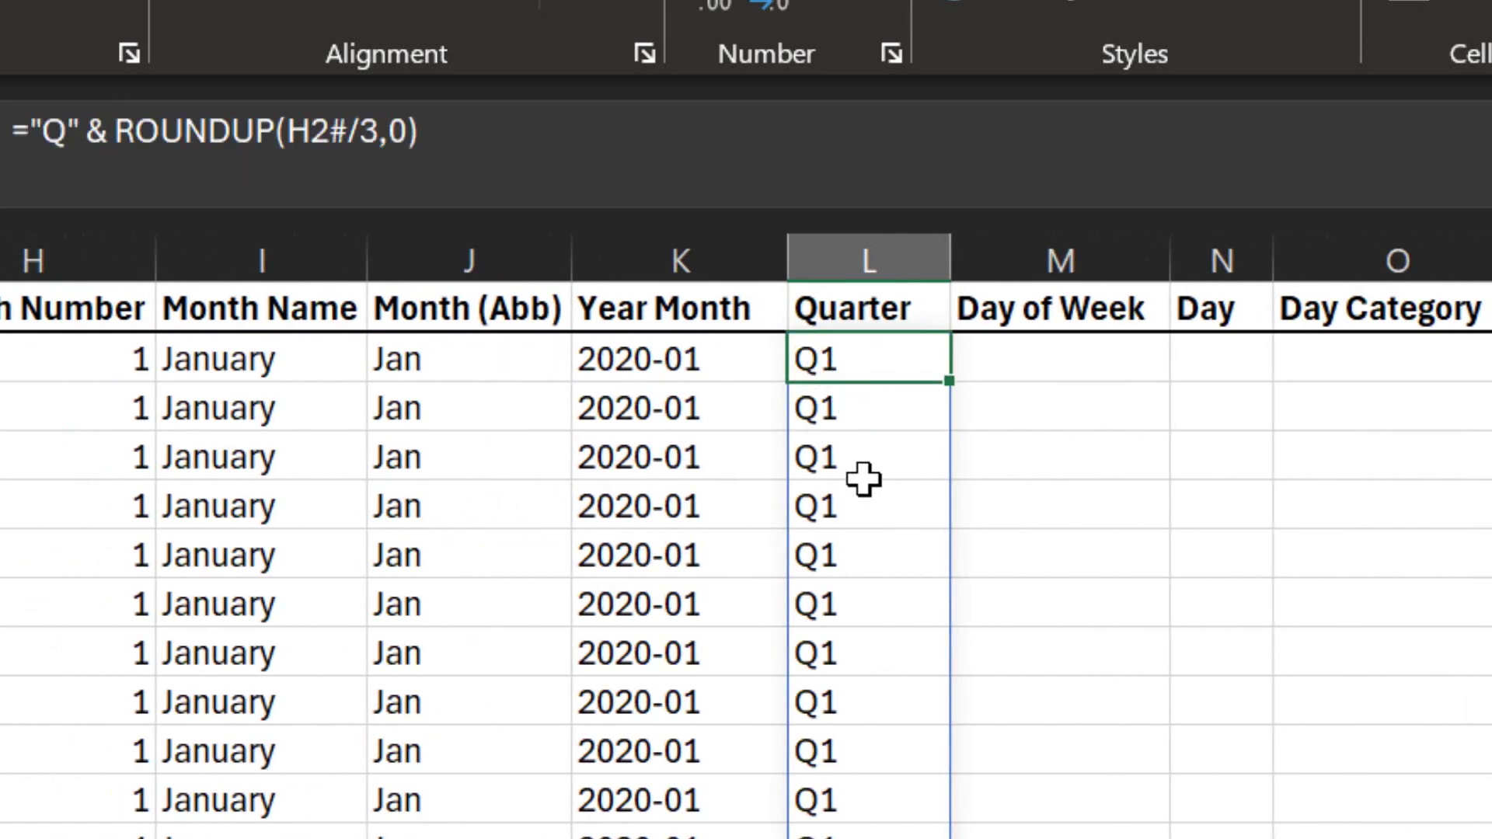
scroll(863, 429, "down", 17)
scroll(865, 435, "down", 15)
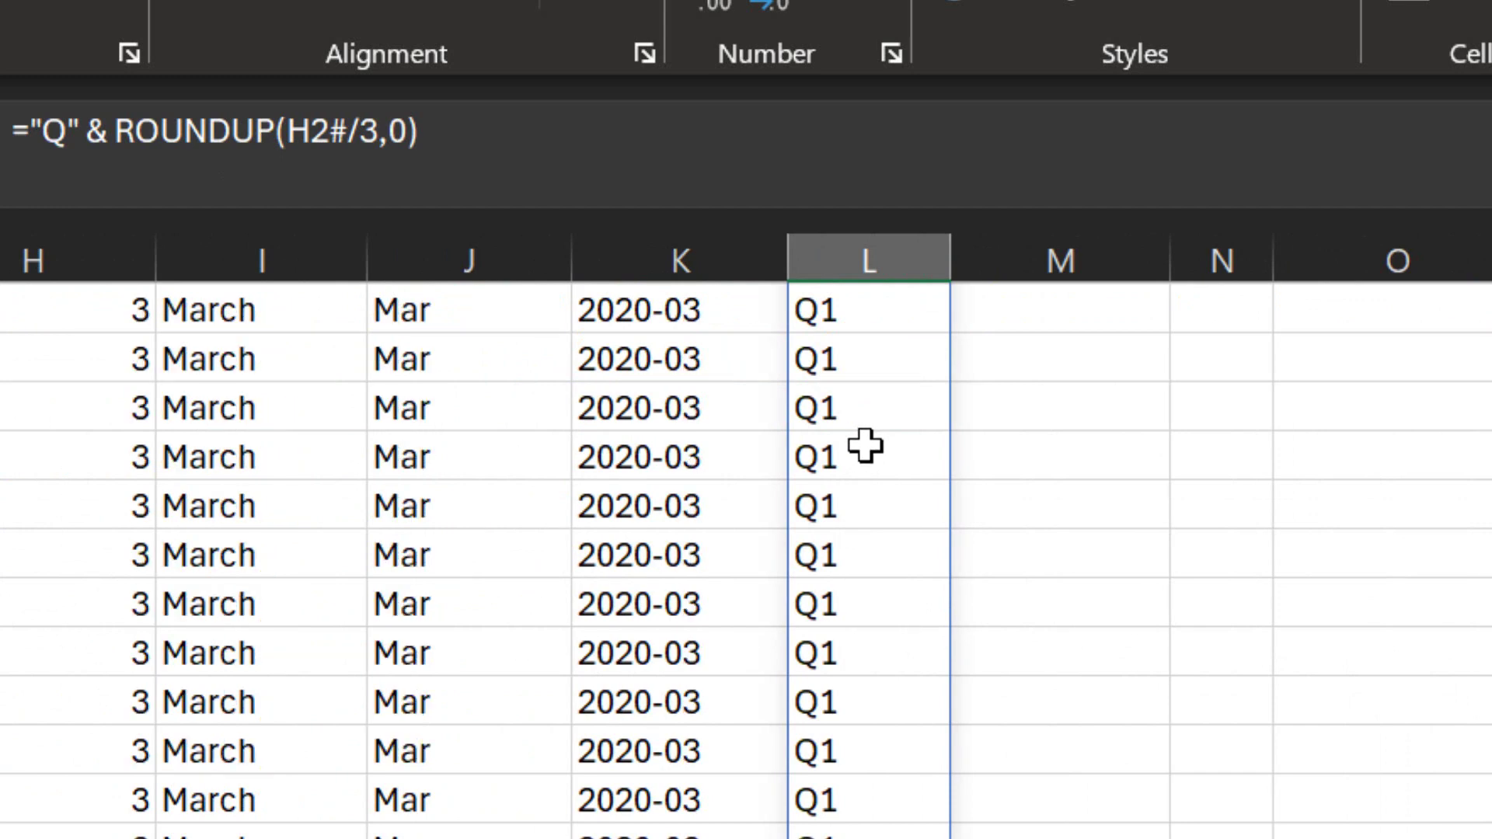
left_click(845, 511)
scroll(847, 511, "up", 20)
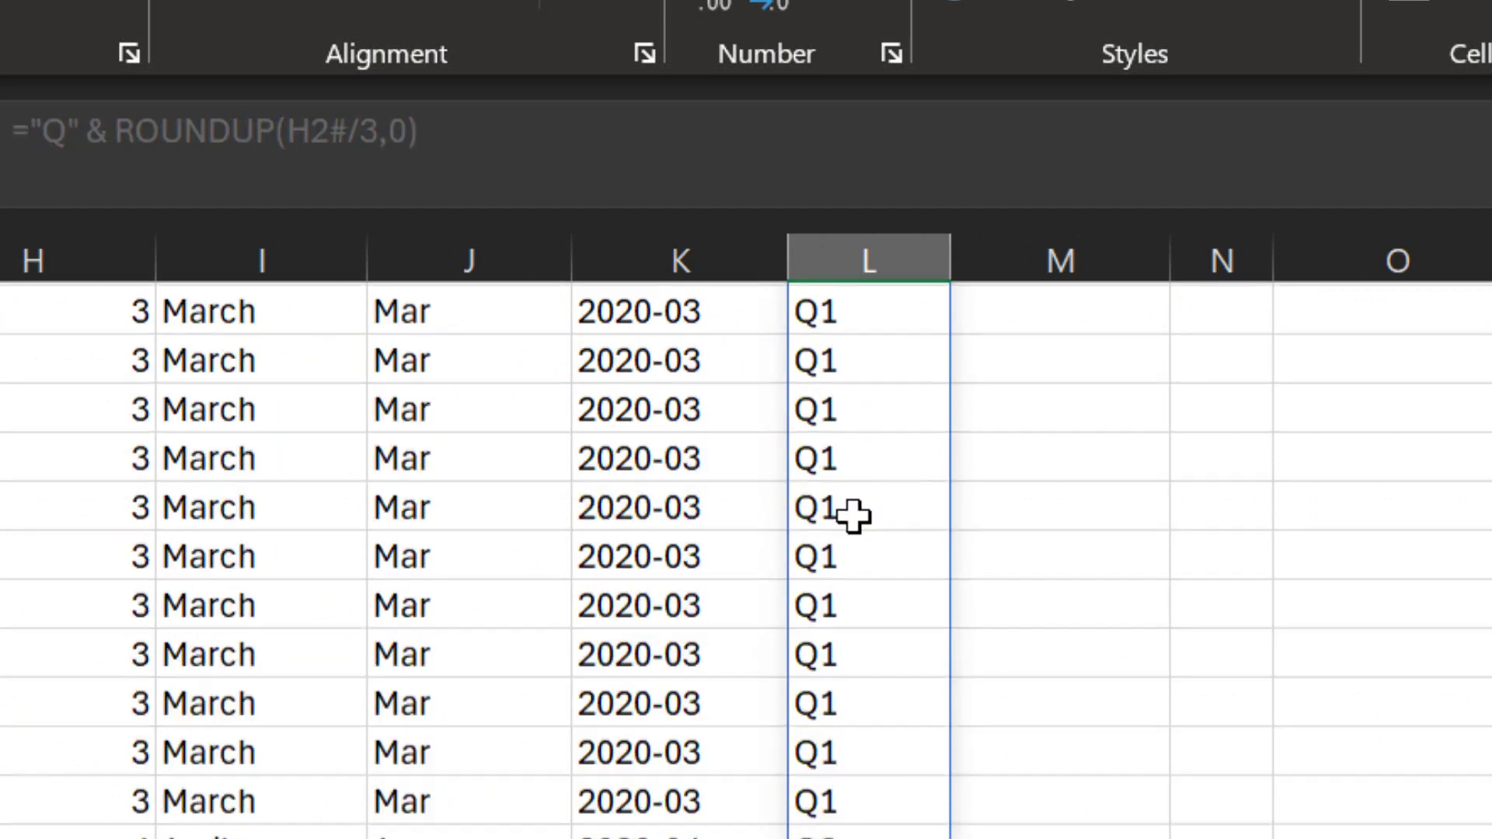
left_click(1043, 357)
type("=wee")
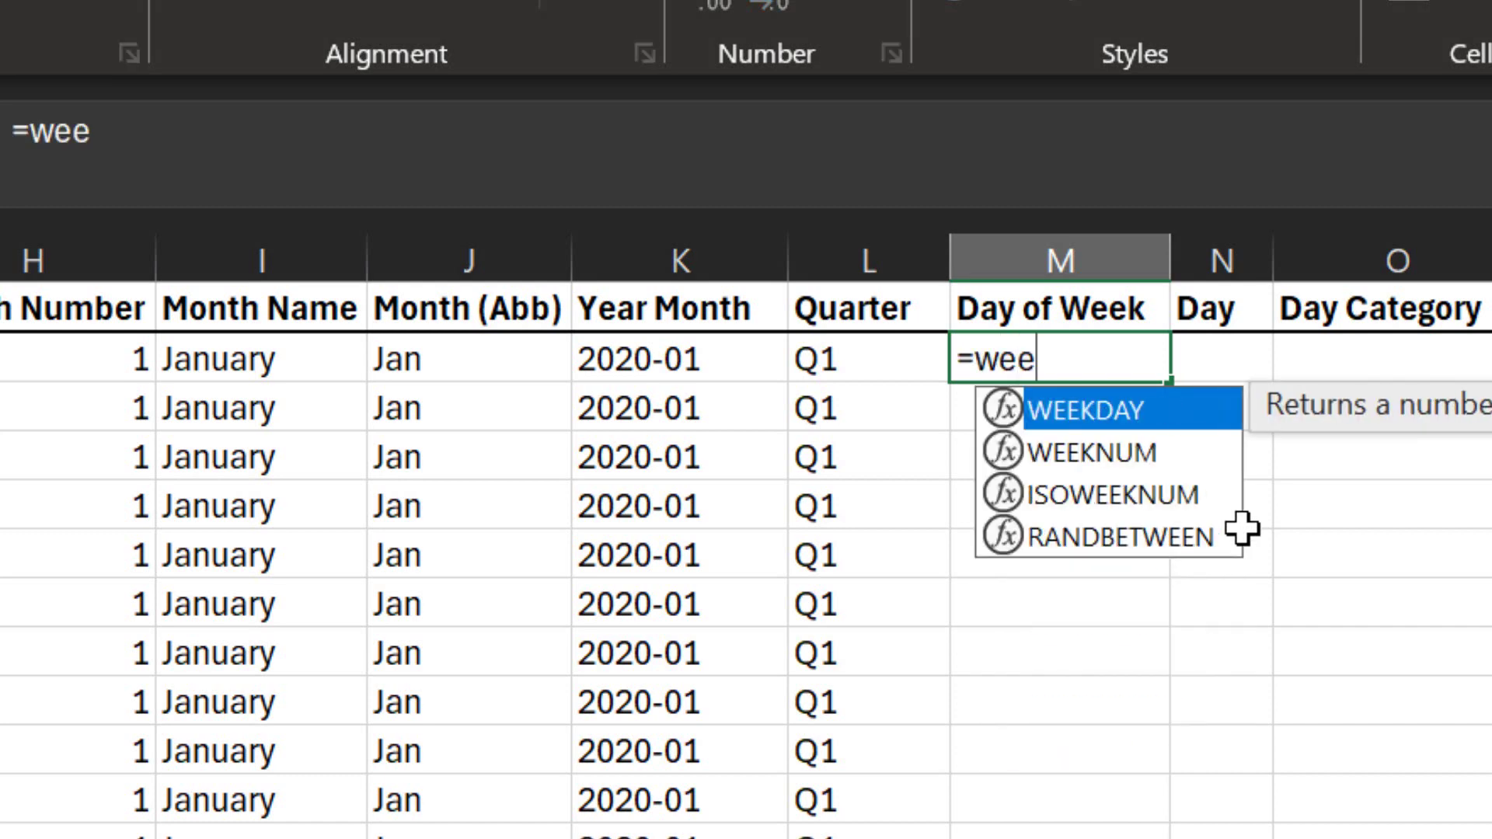
key("Tab")
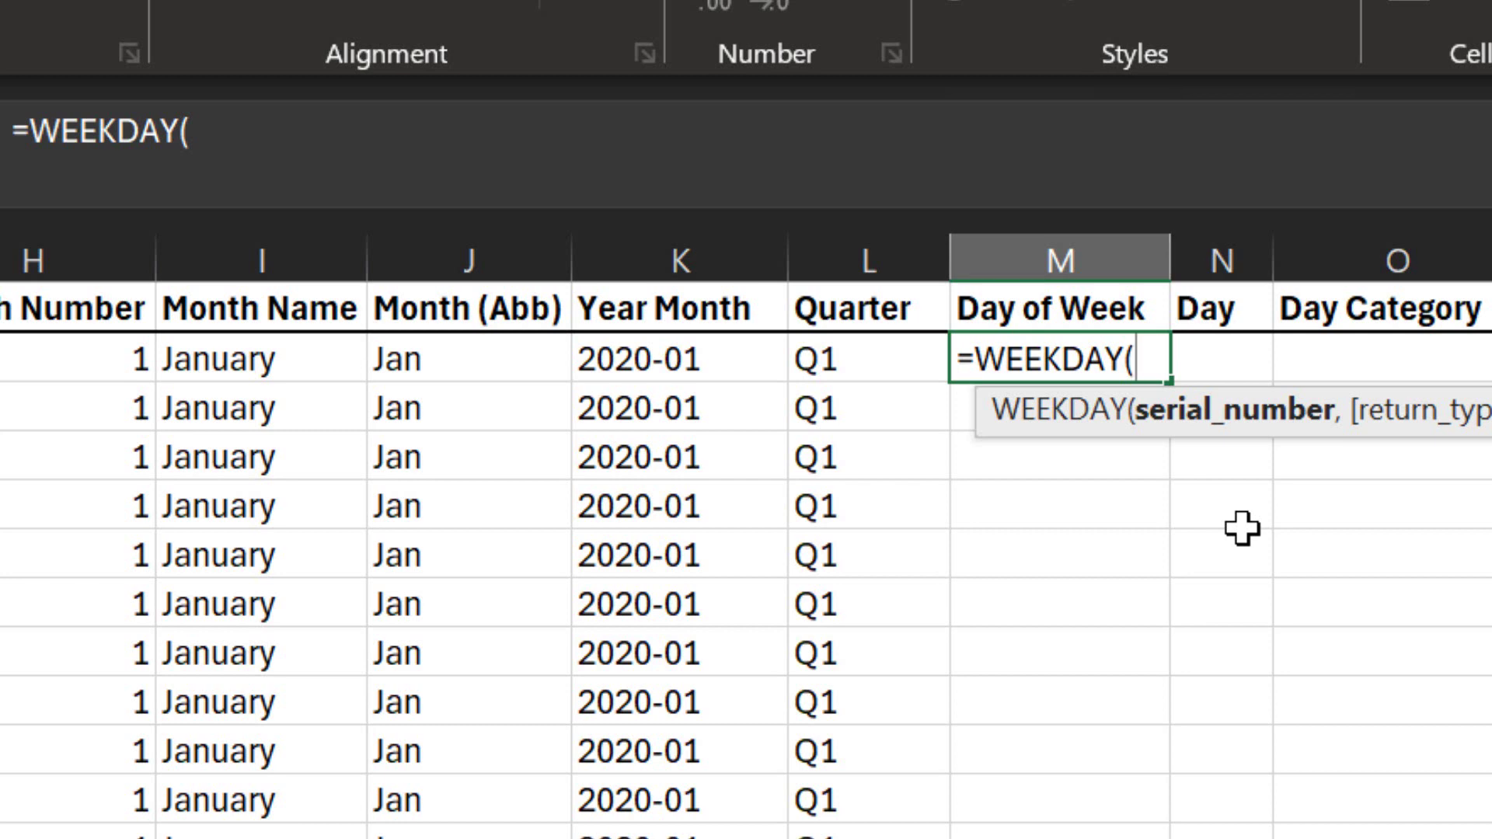
key("BackSpace")
key("BackSpace")
key("BackSpace")
key("BackSpace")
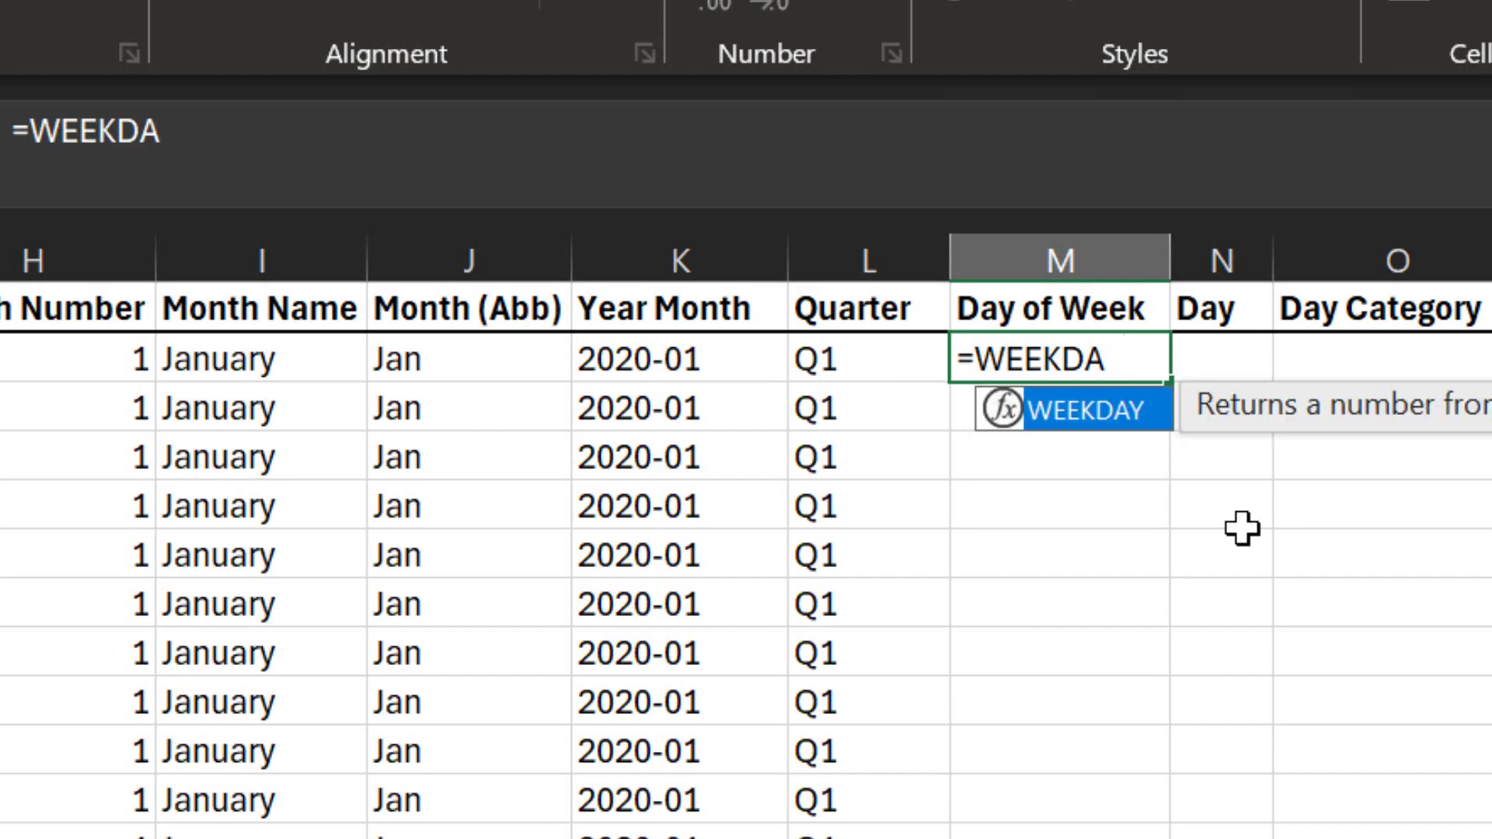
key("BackSpace")
key("BackSpace")
key("BackSpace")
key("BackSpace")
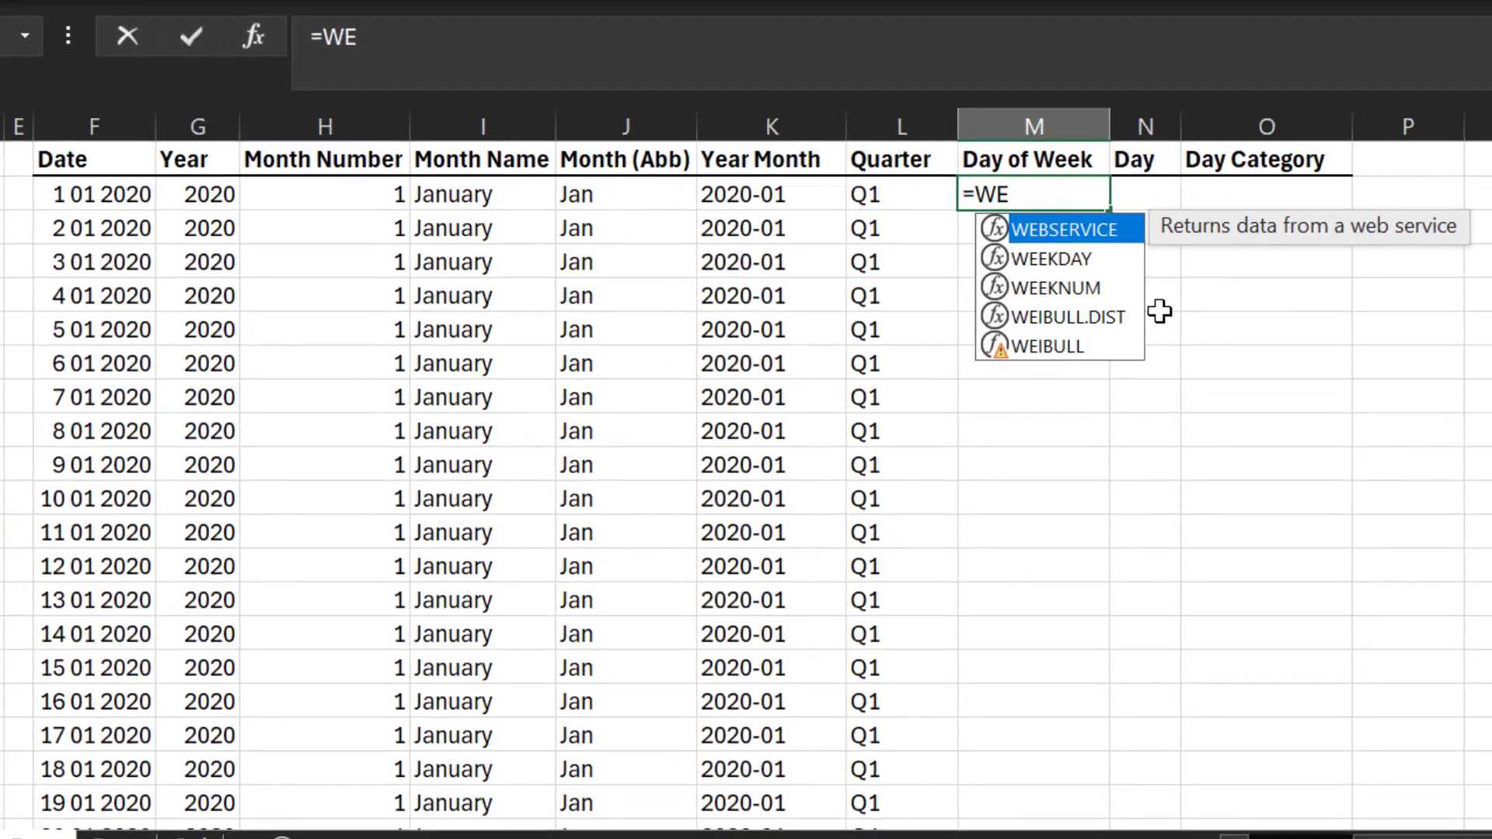
Fill the Day of Week column with abbreviated weekday names by entering =TEXT(F2#, "ddd") in M2.
type("text")
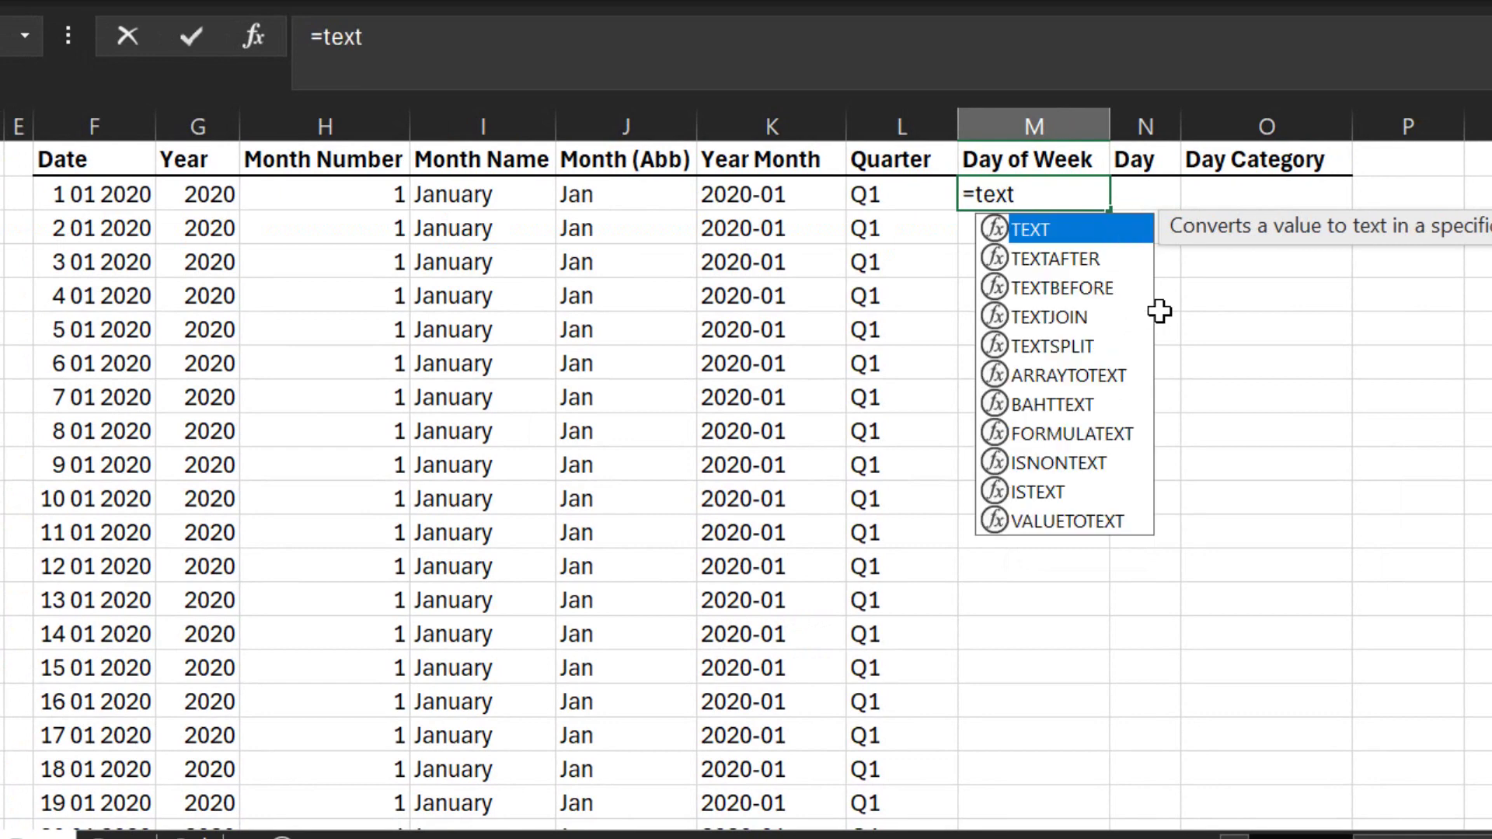
key("Tab")
key("Left")
key("Left")
key("Left")
key("Left")
key("Left")
key("Left")
key("Left")
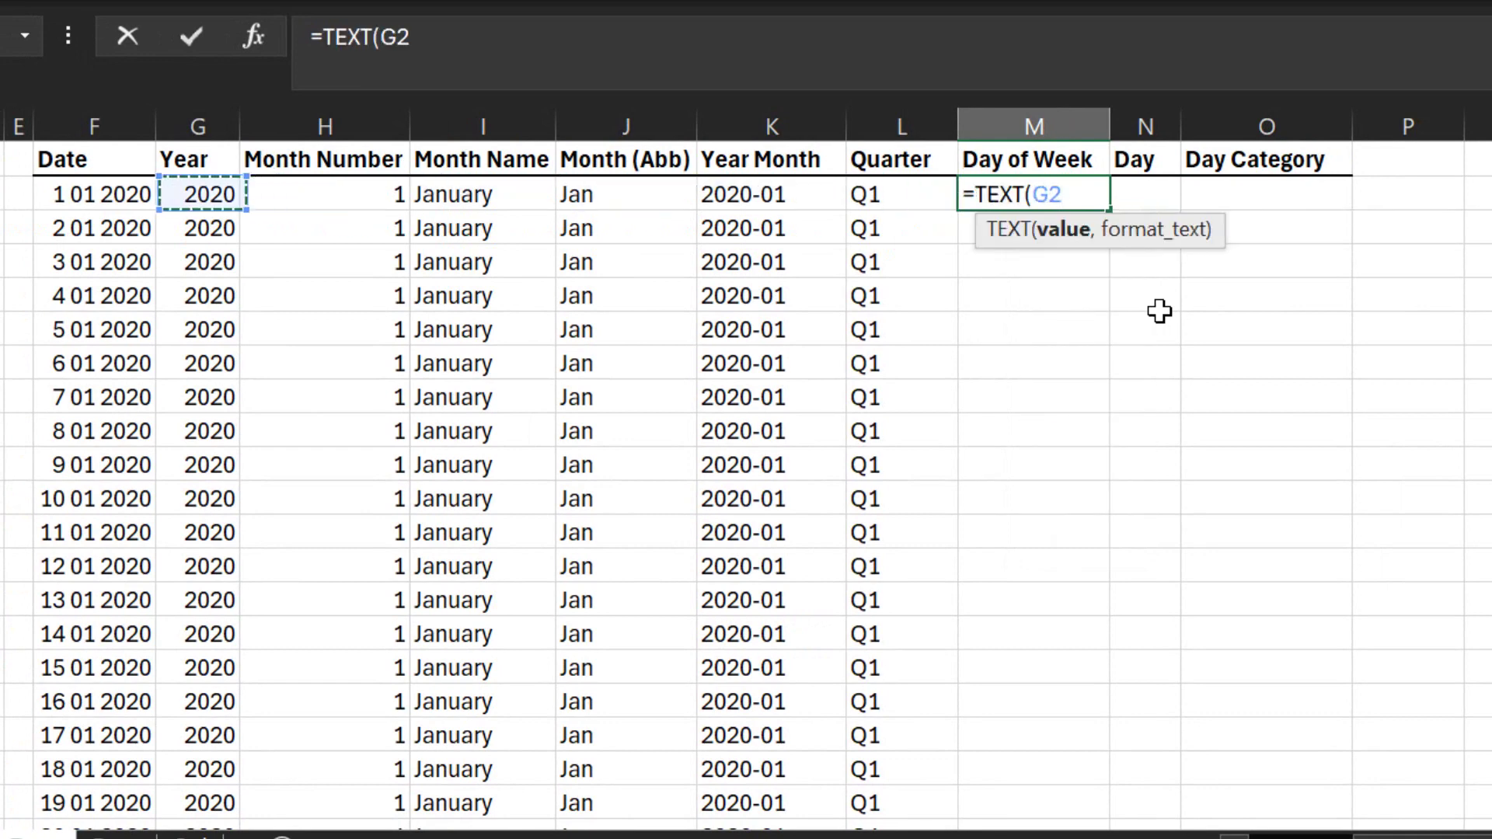
type("#")
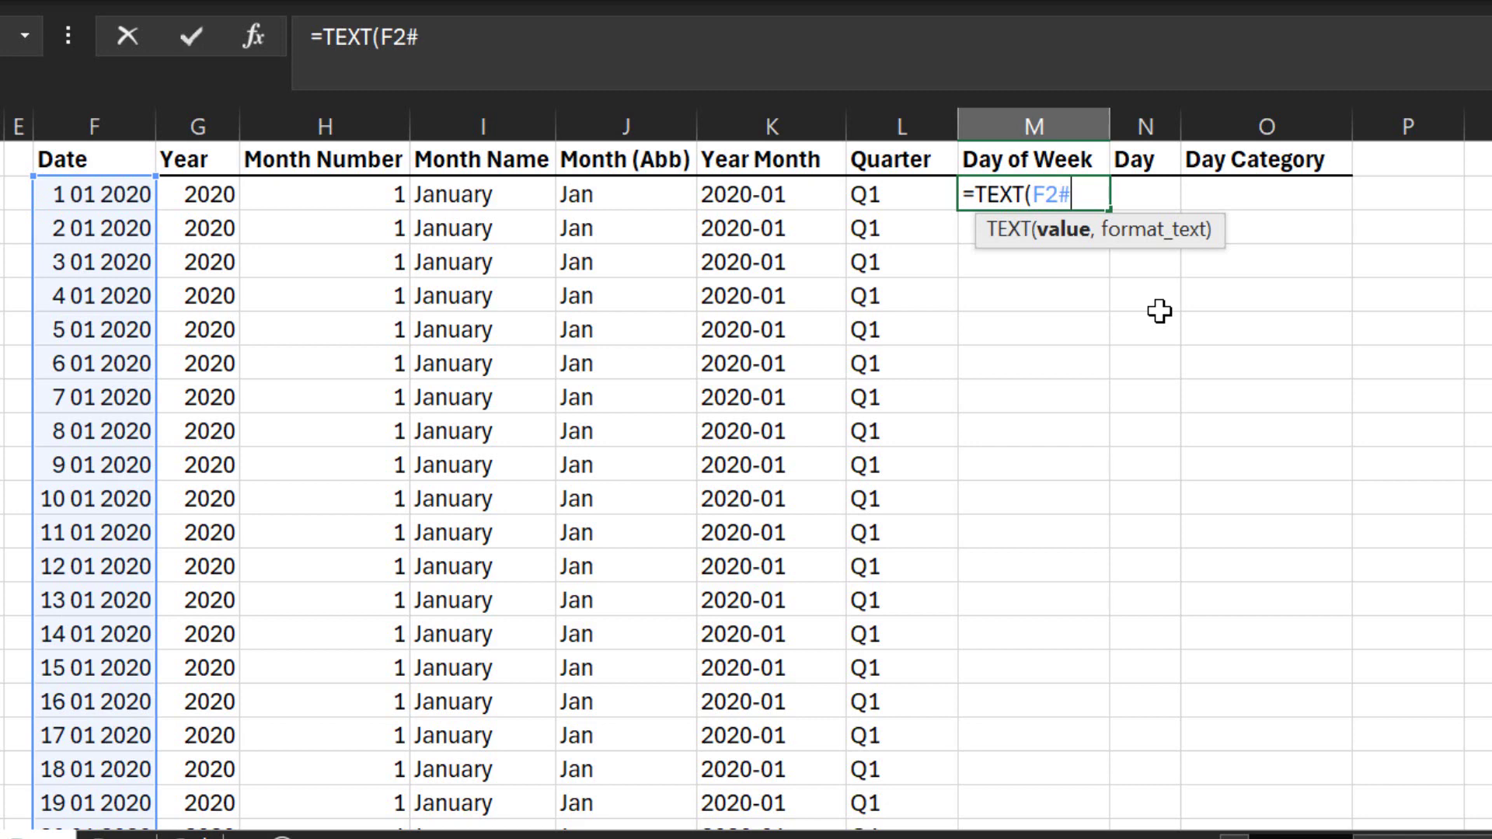
type(",")
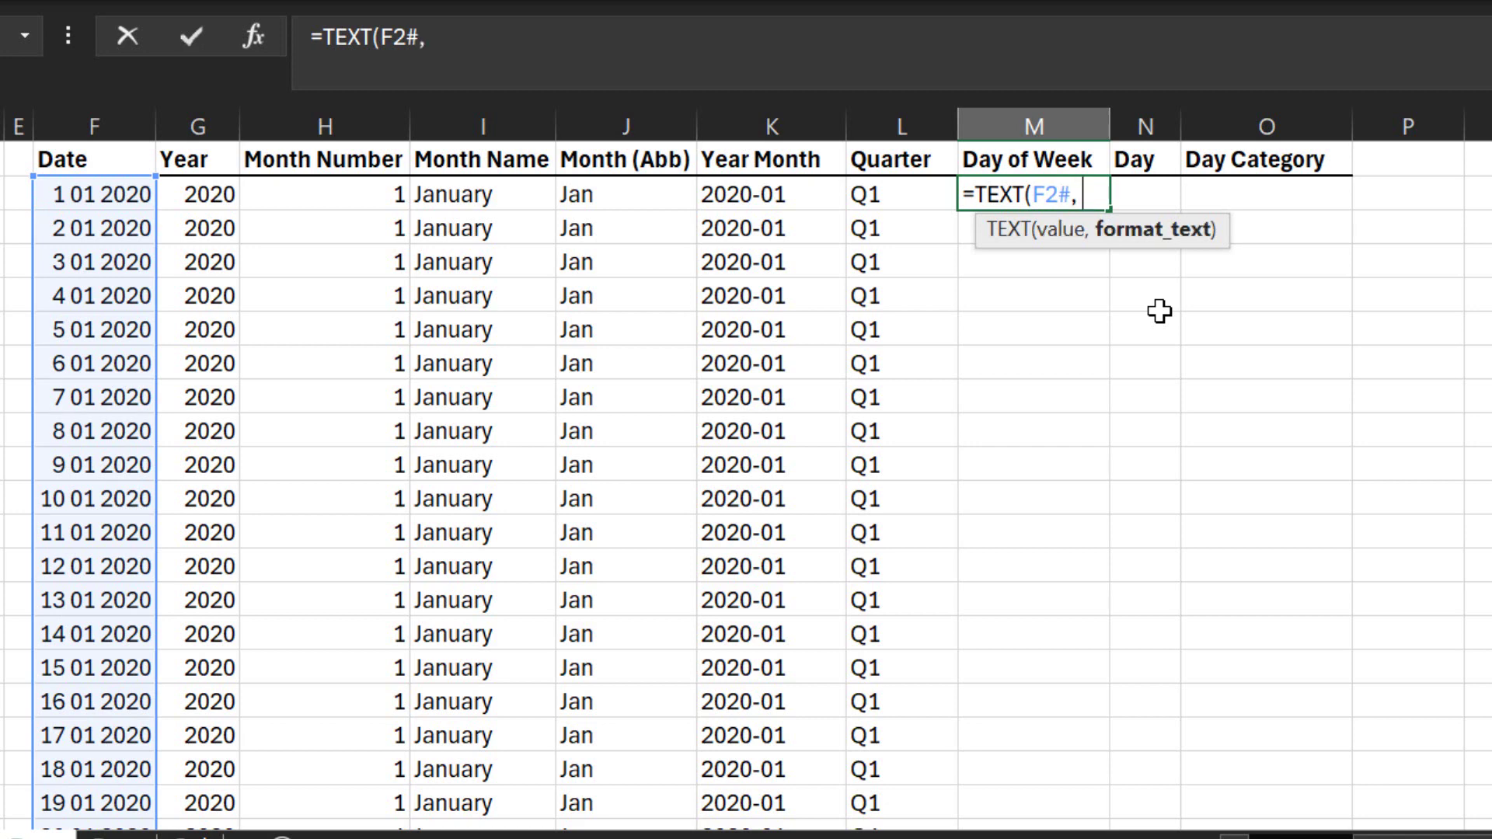
type(" \"ddd")
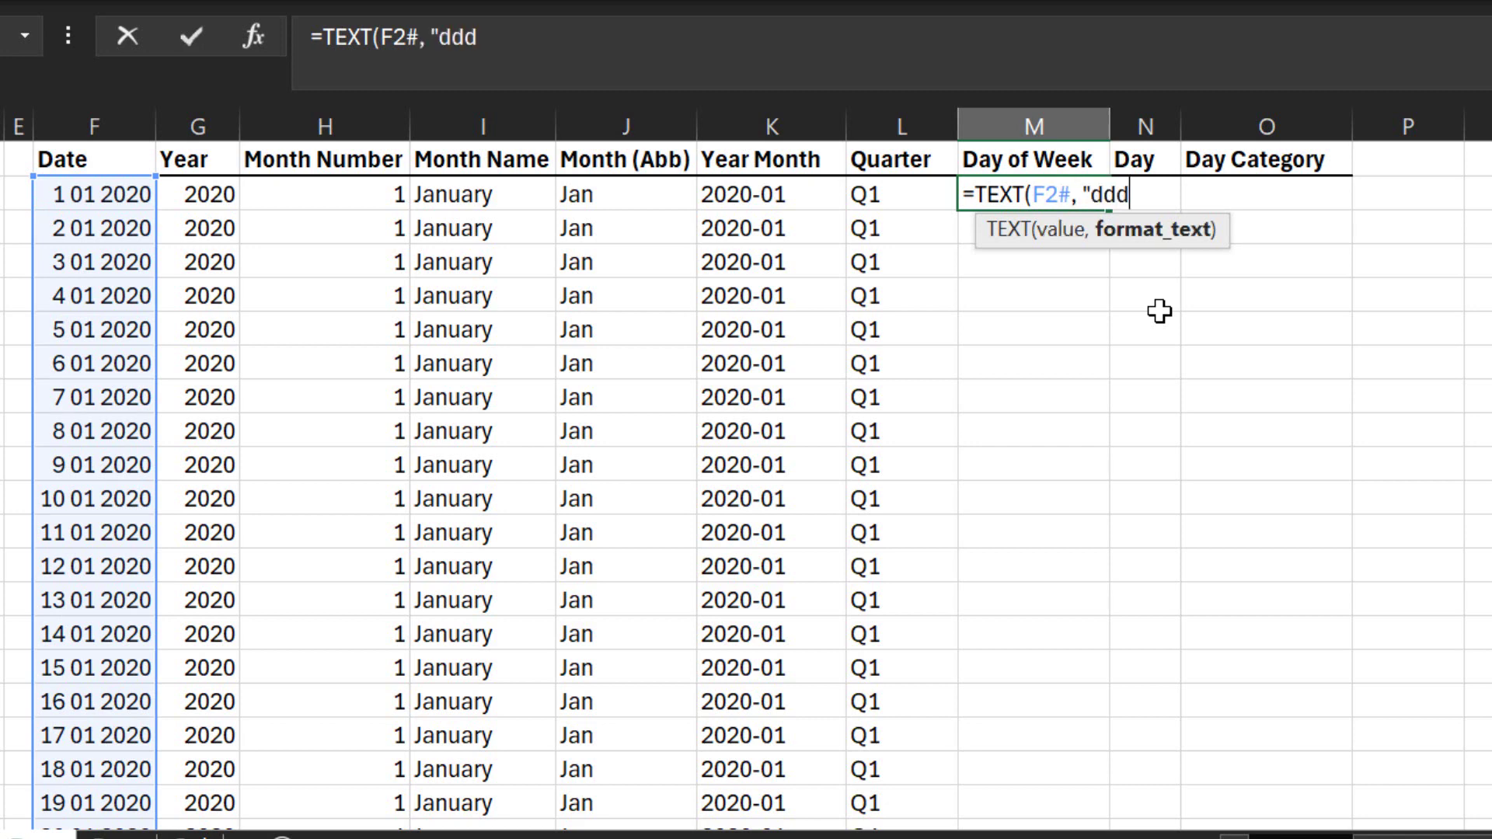
type("\")")
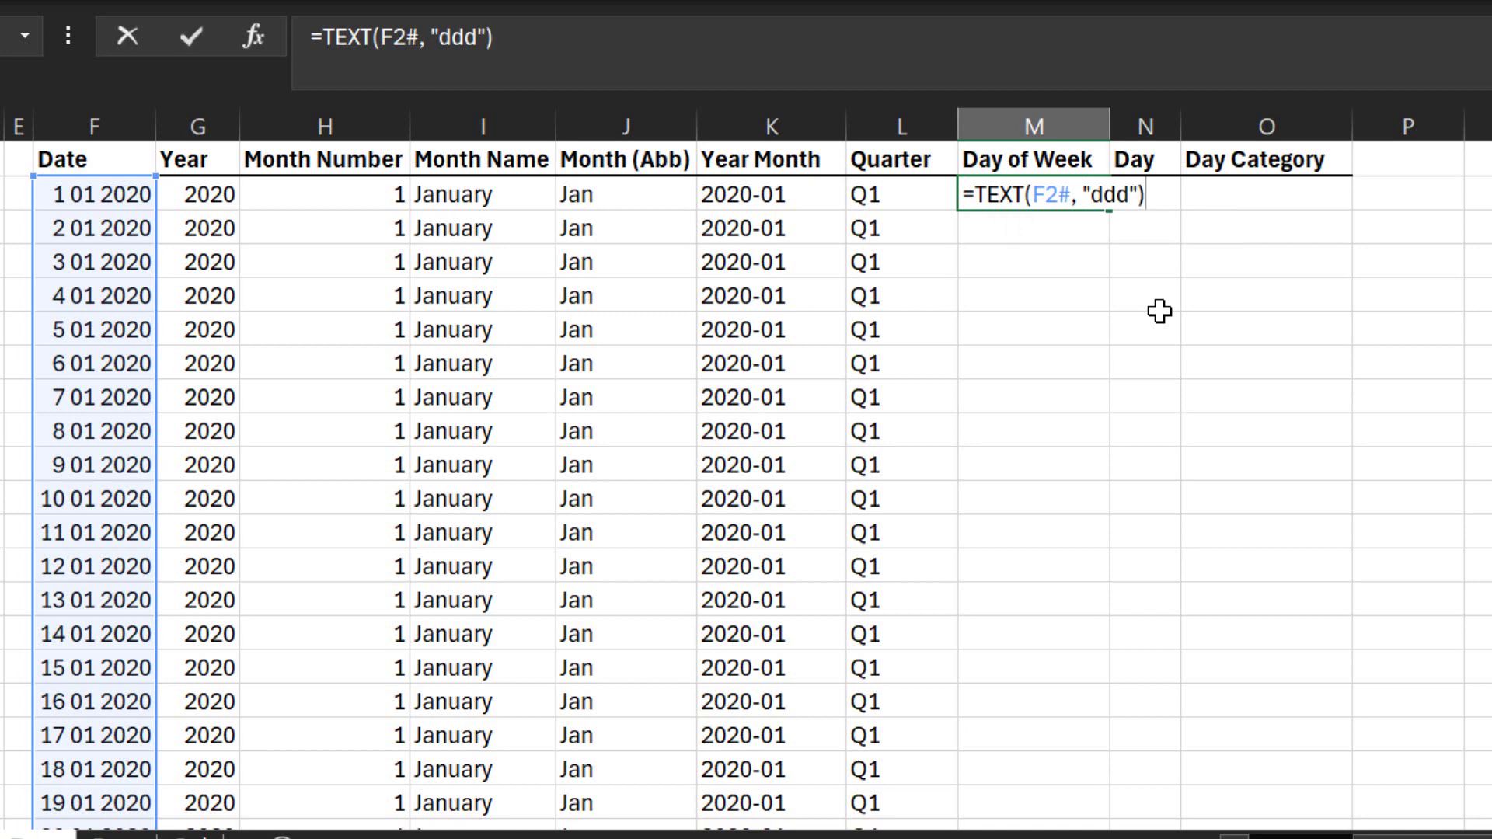
key("Return")
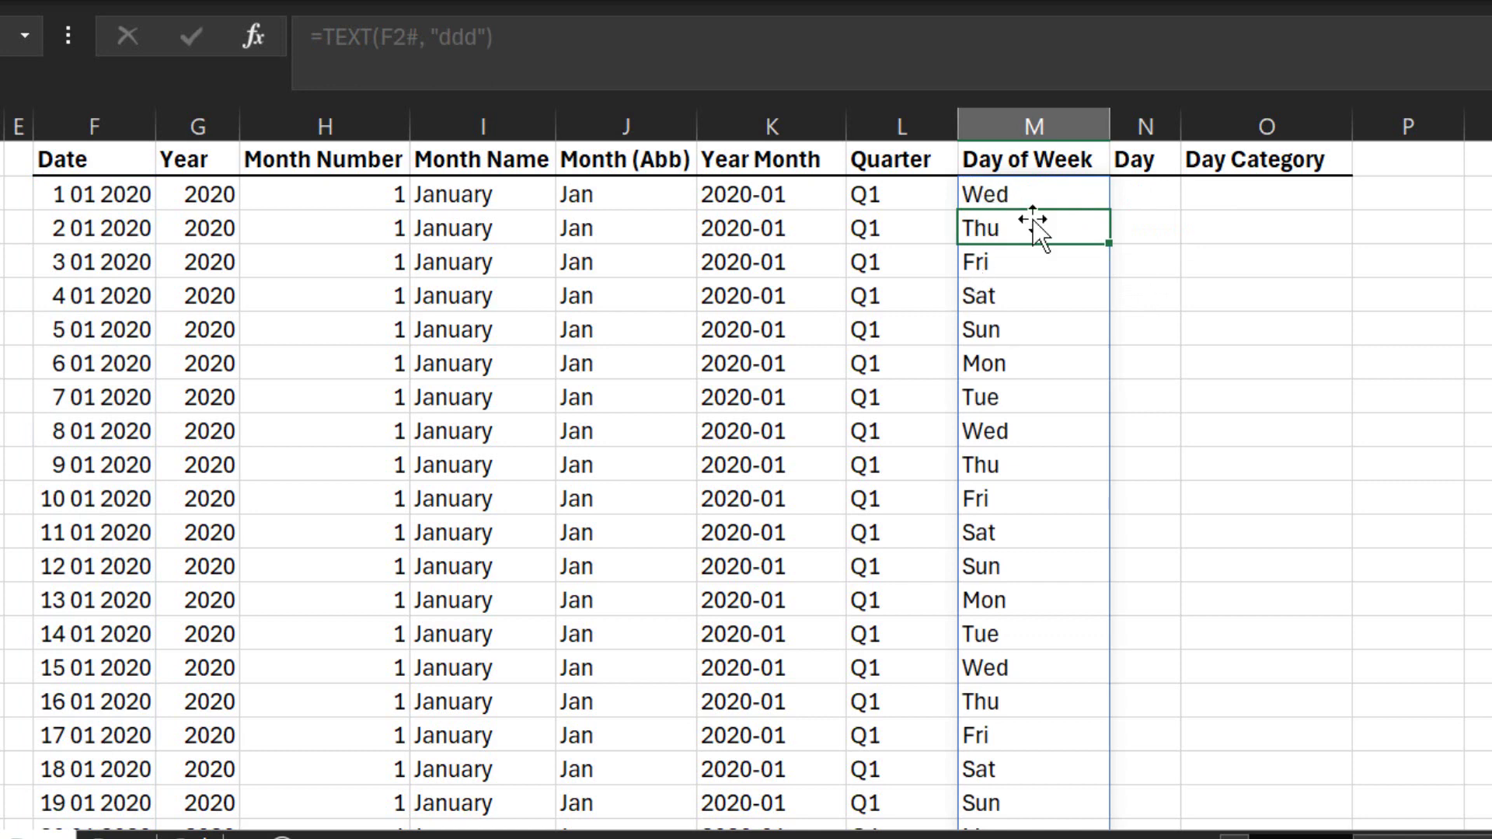
Fill the Day column with weekday numbers starting on Sunday by entering =WEEKDAY(F2#,1) in N2.
left_click(1145, 199)
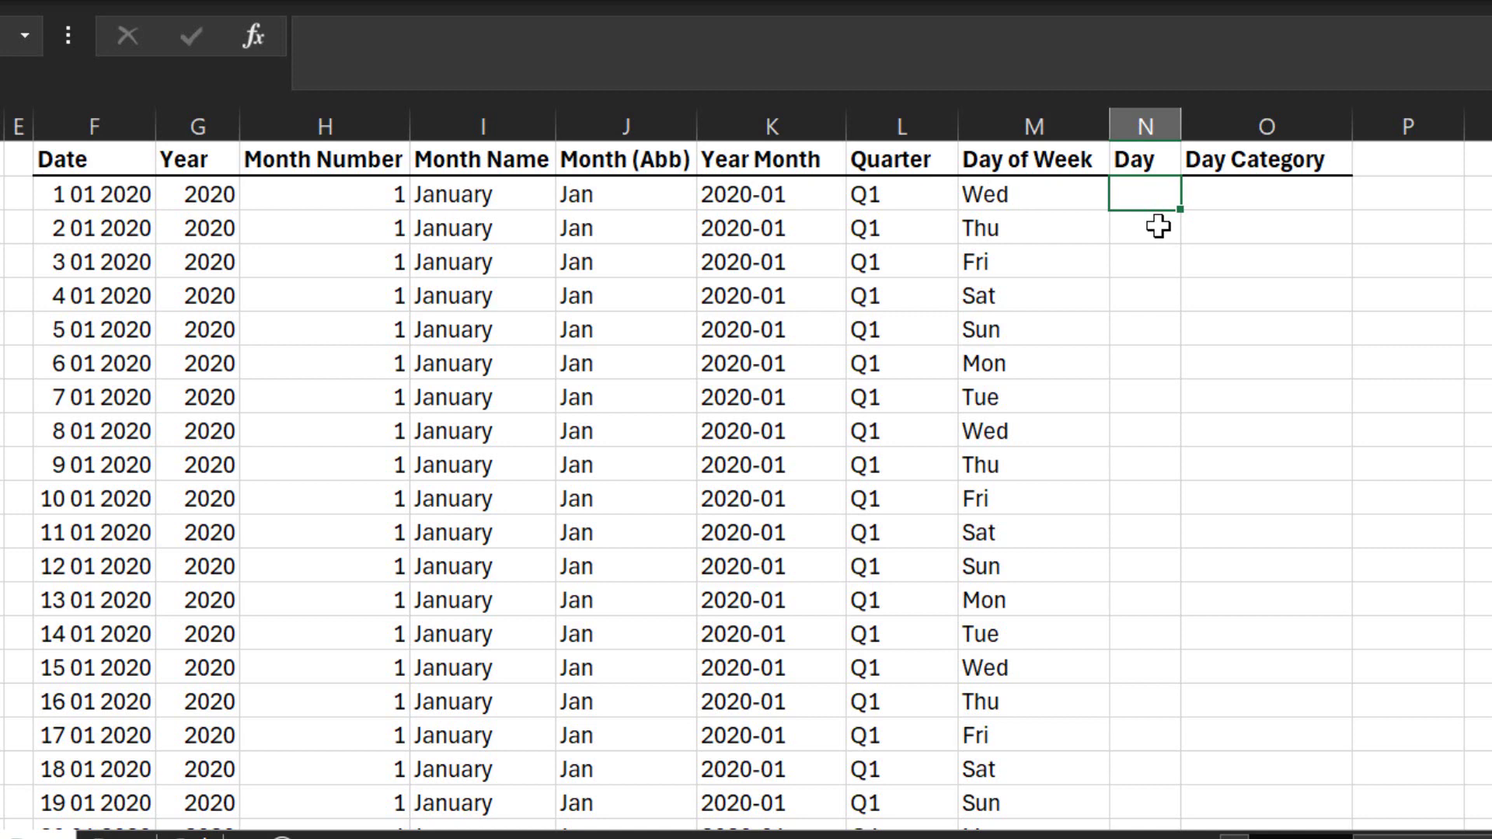
type("=week")
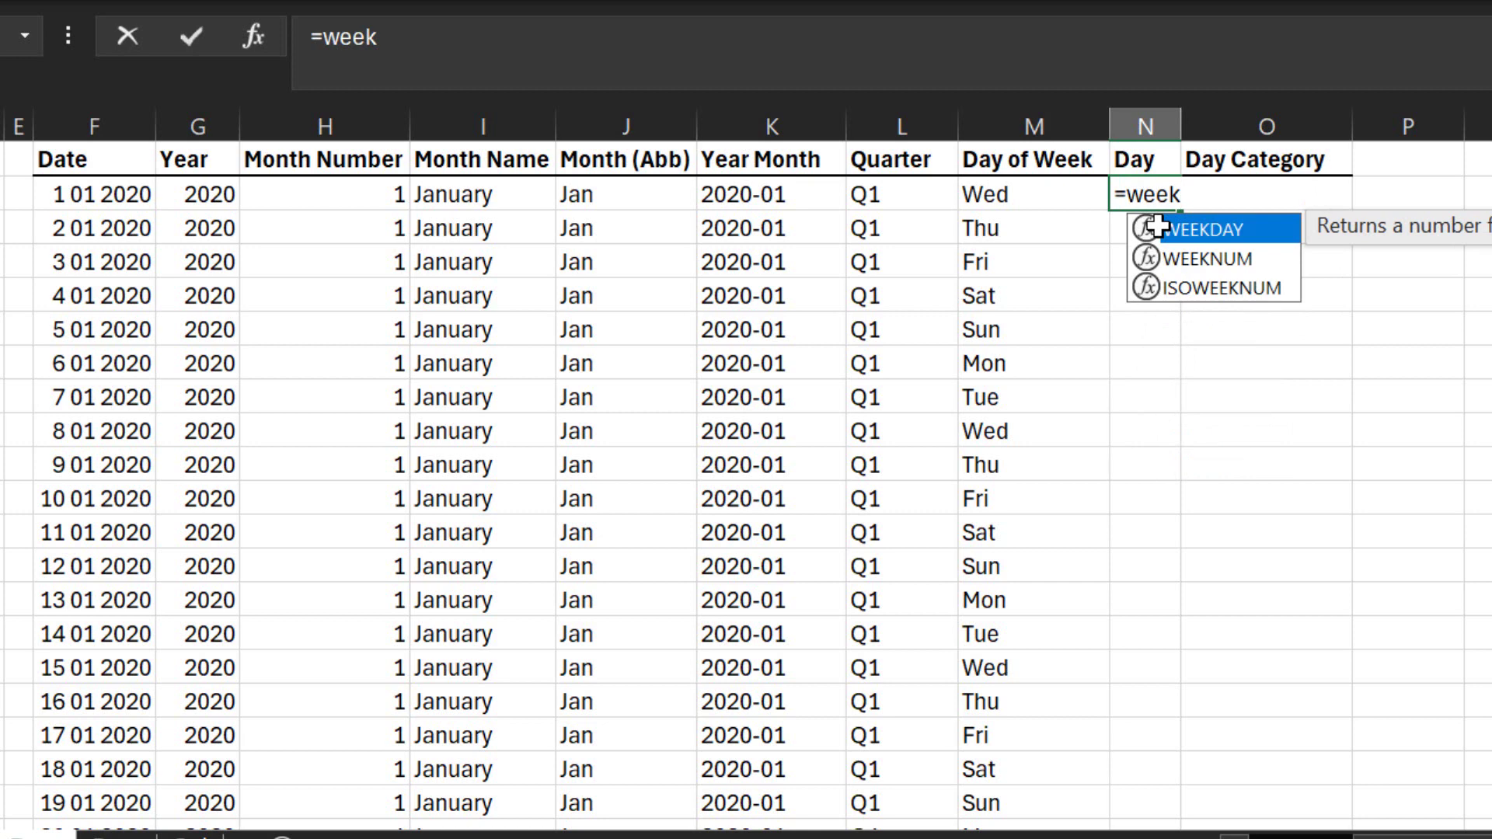
key("Tab")
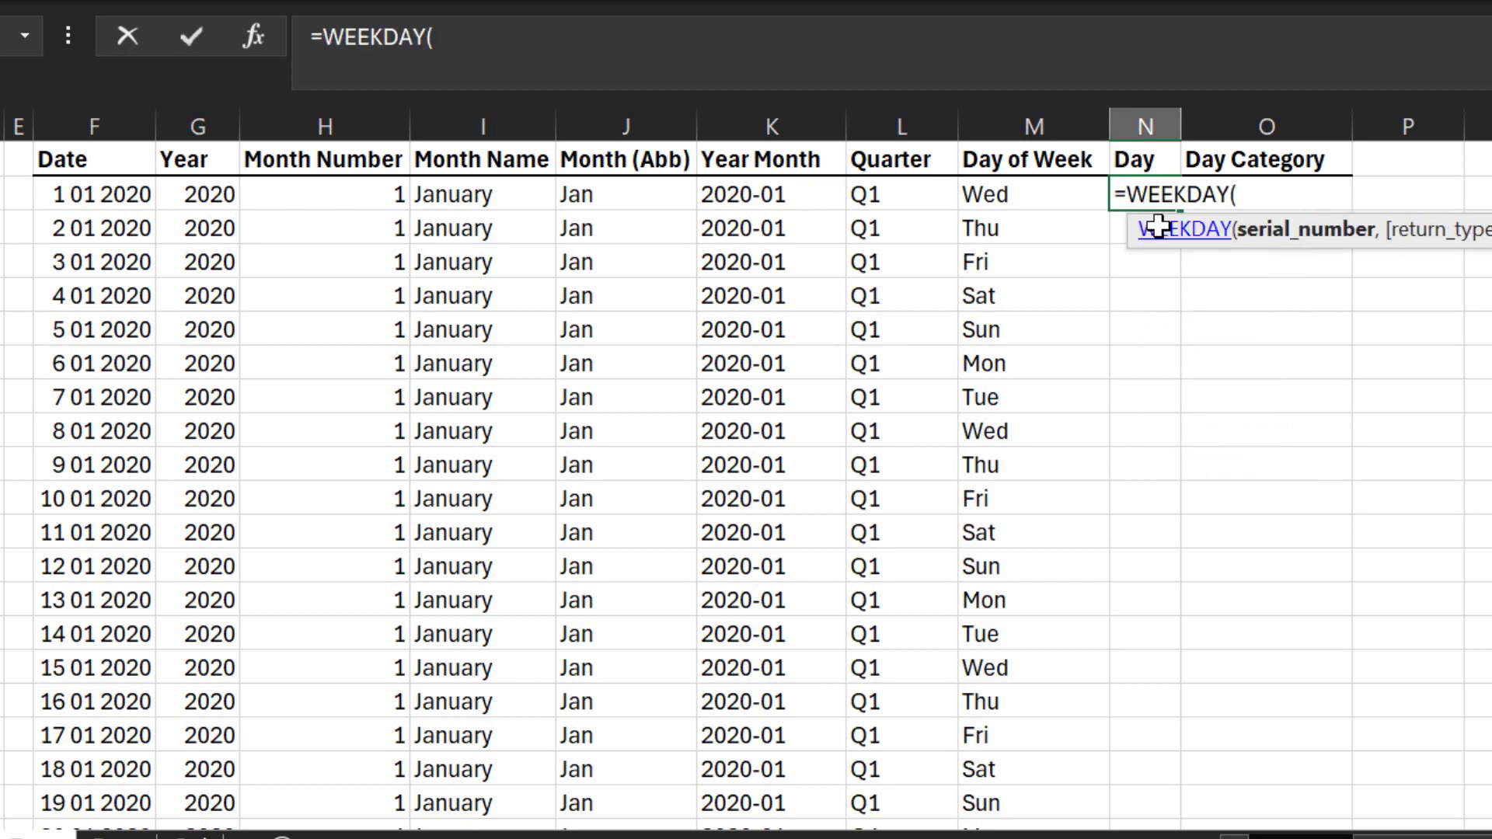
key("Left")
key("Left")
key("Left")
key("Left")
key("Left")
key("Left")
key("Left")
key("Left")
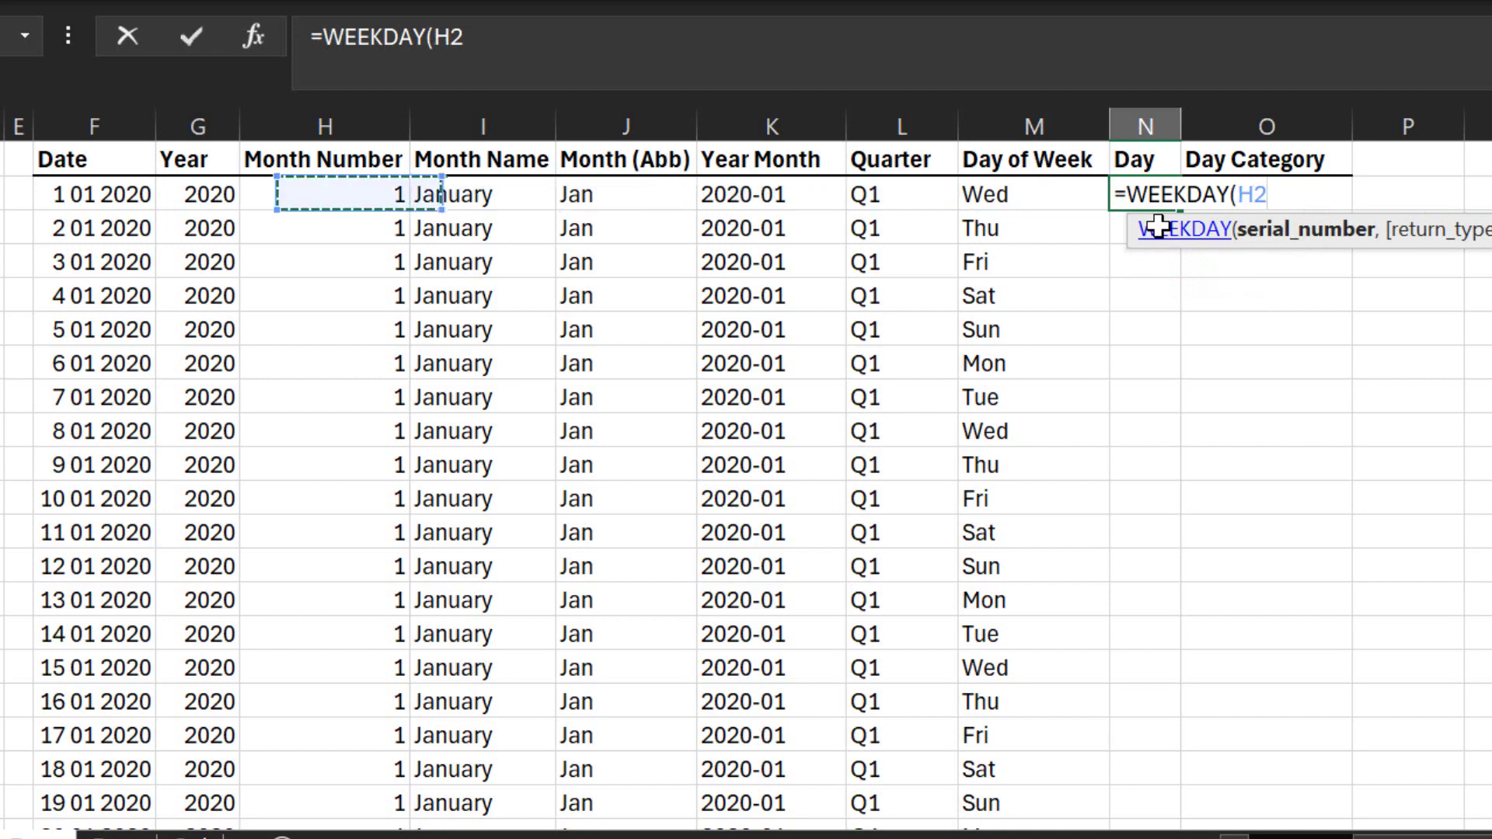
key("ctrl+shift+Down")
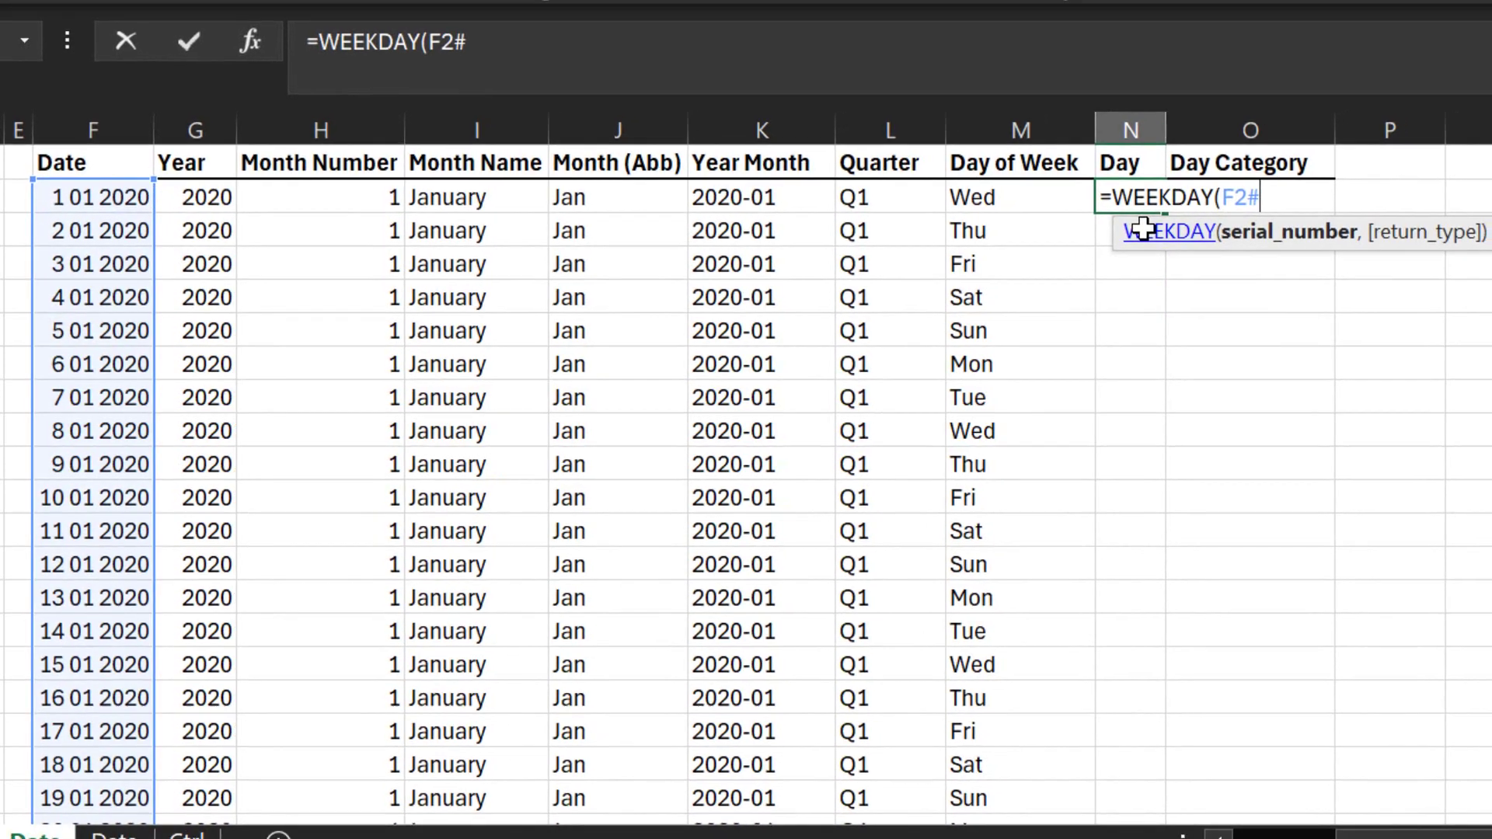
type(",")
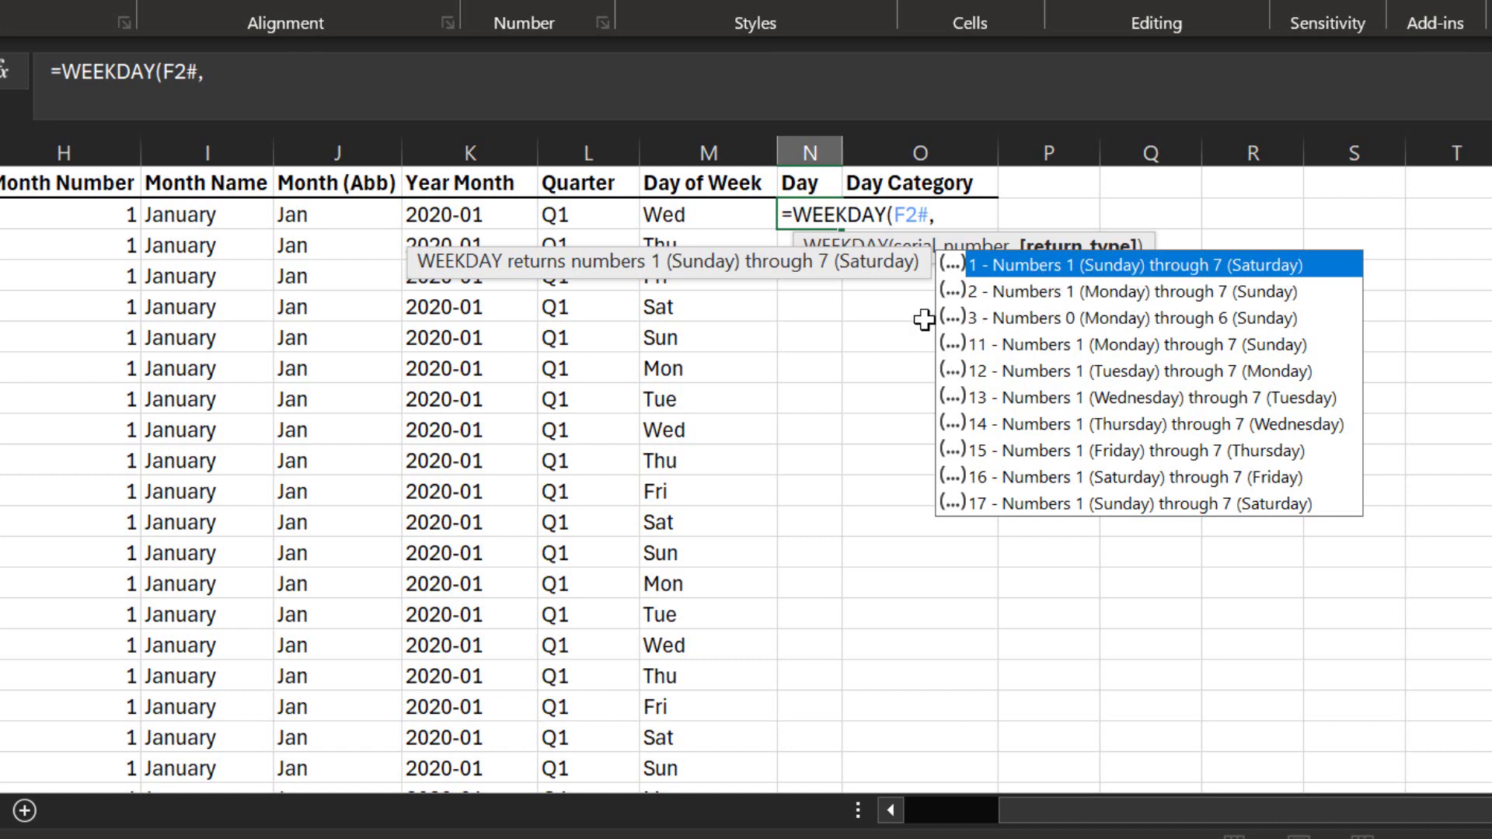
type("1)")
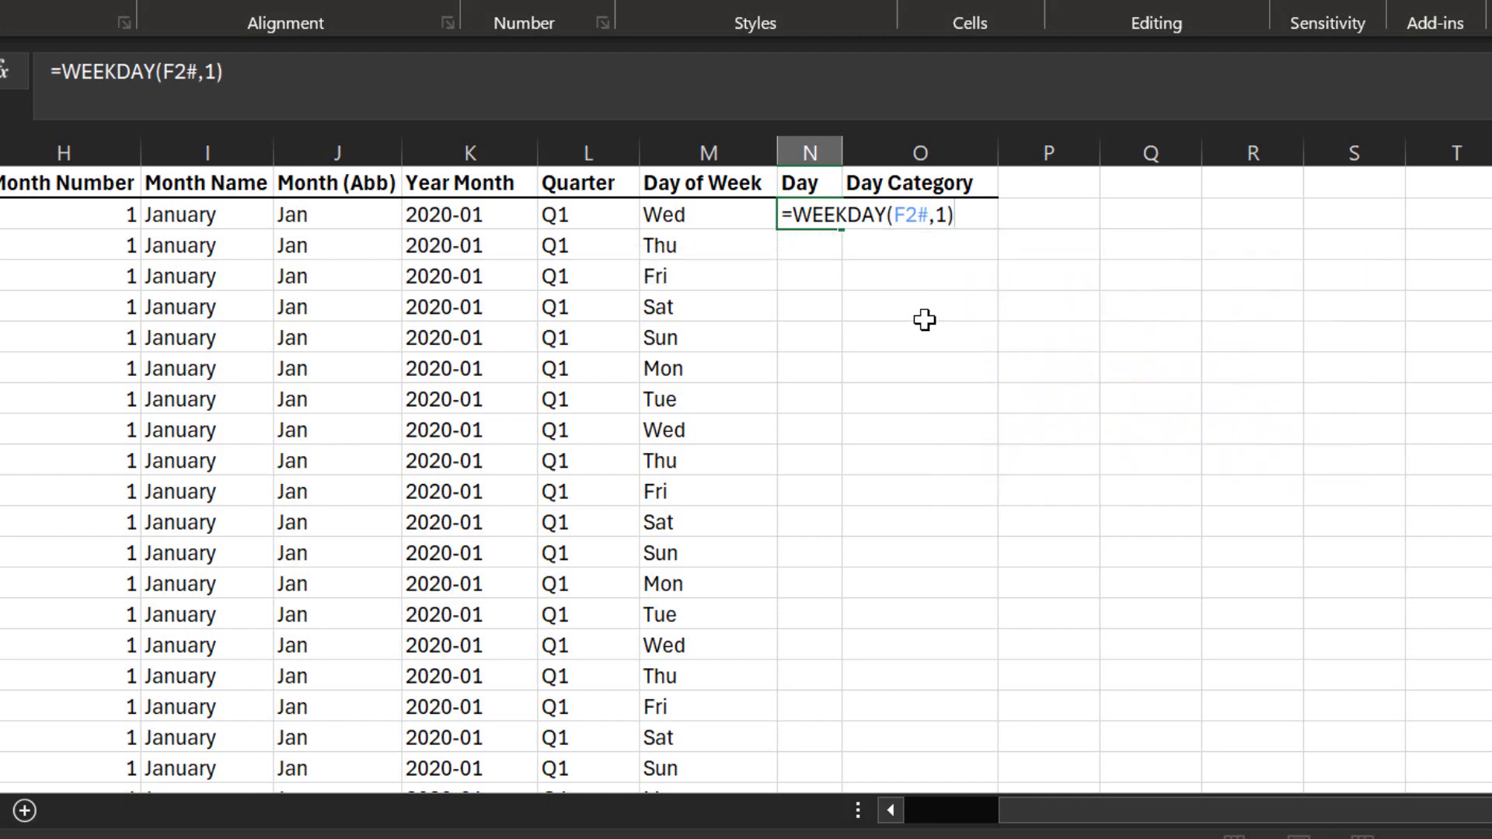
key("Return")
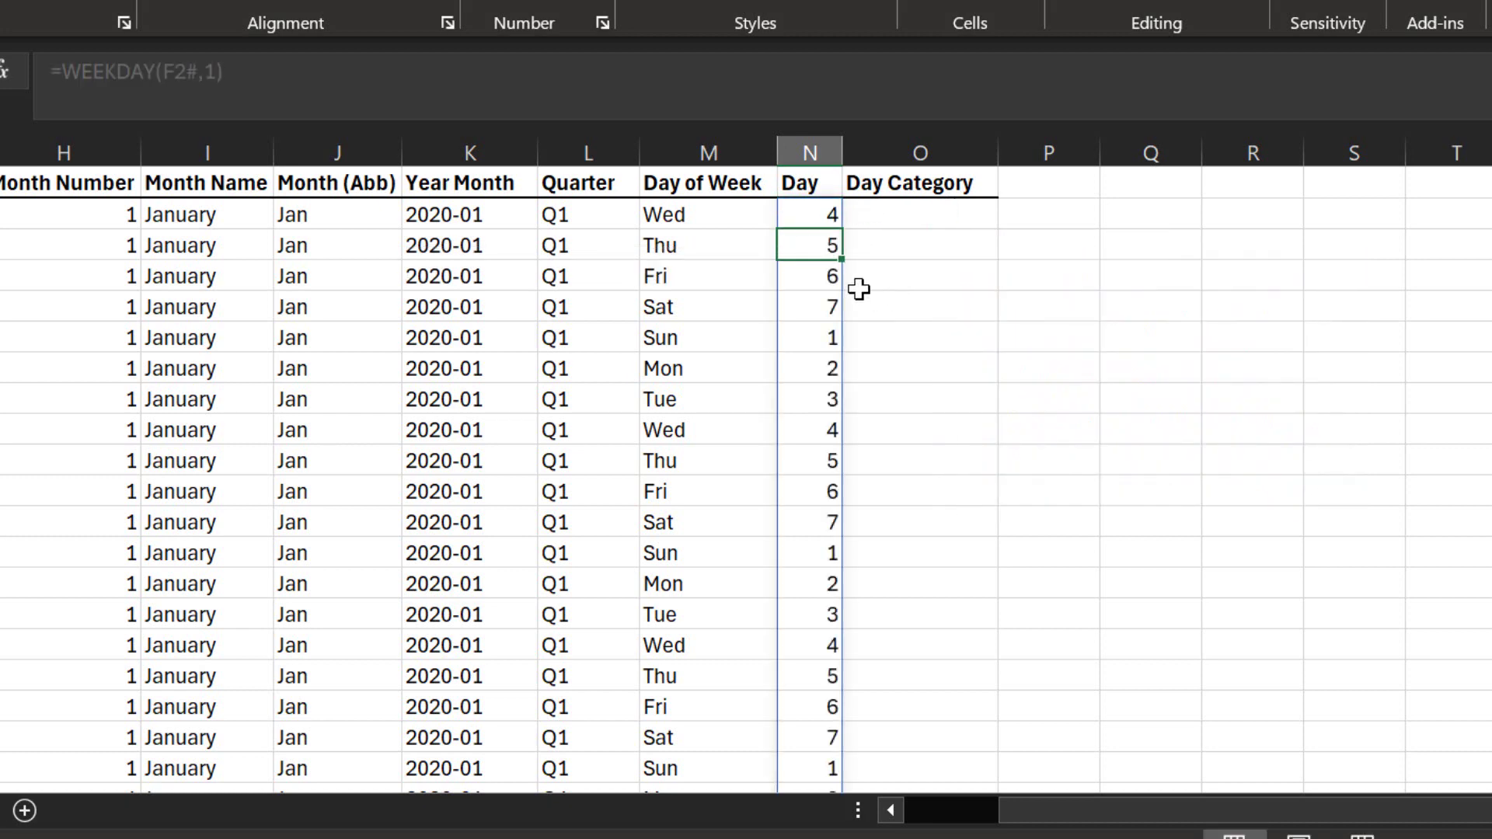
left_click(822, 219)
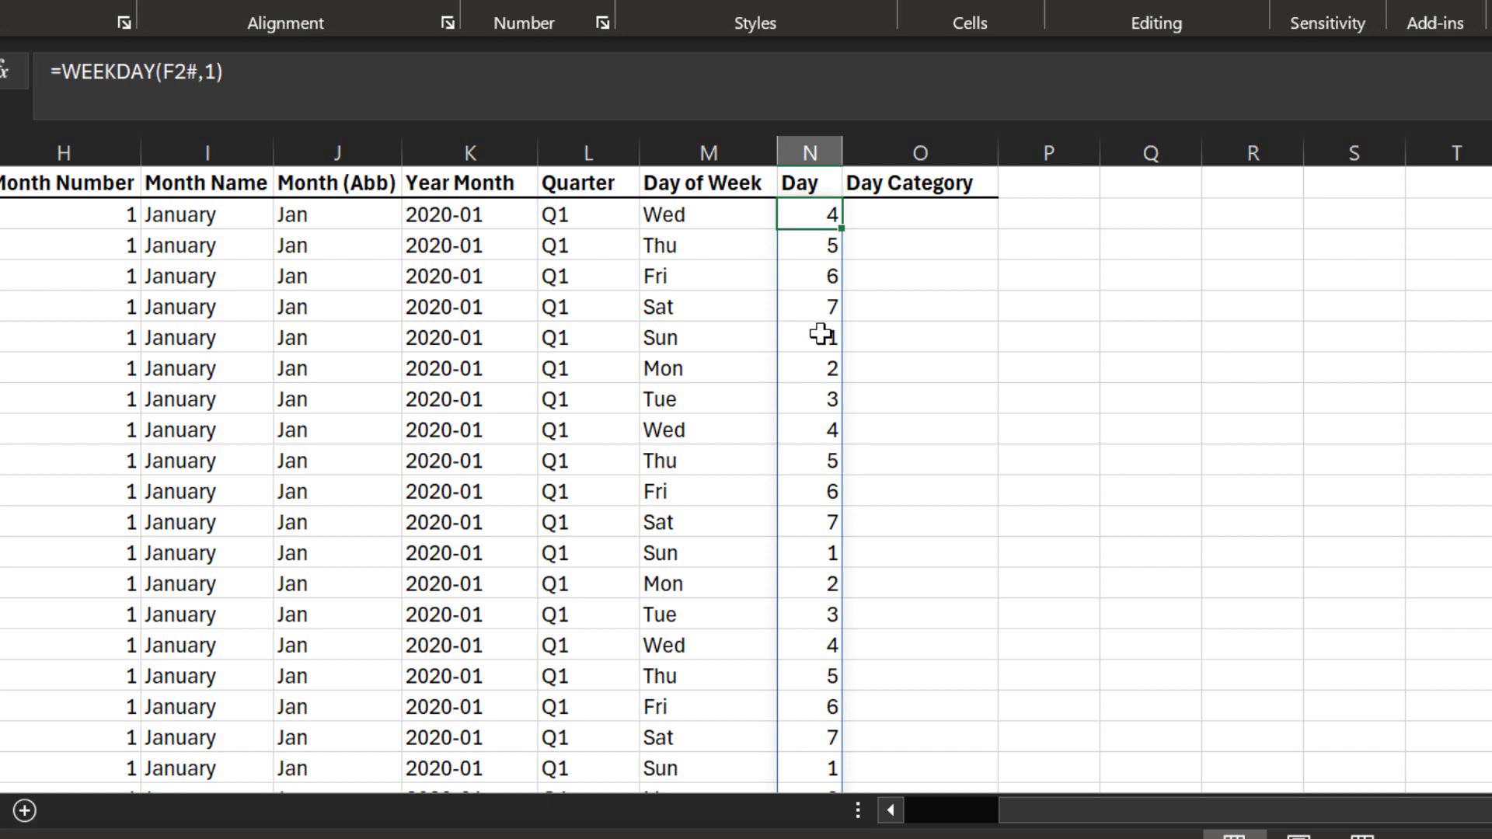
Begin the Day Category formula in O2 with a Saturday case returning Weekend: =SWITCH(TRUE, N2# = 7, "Weekend",.
left_click(883, 224)
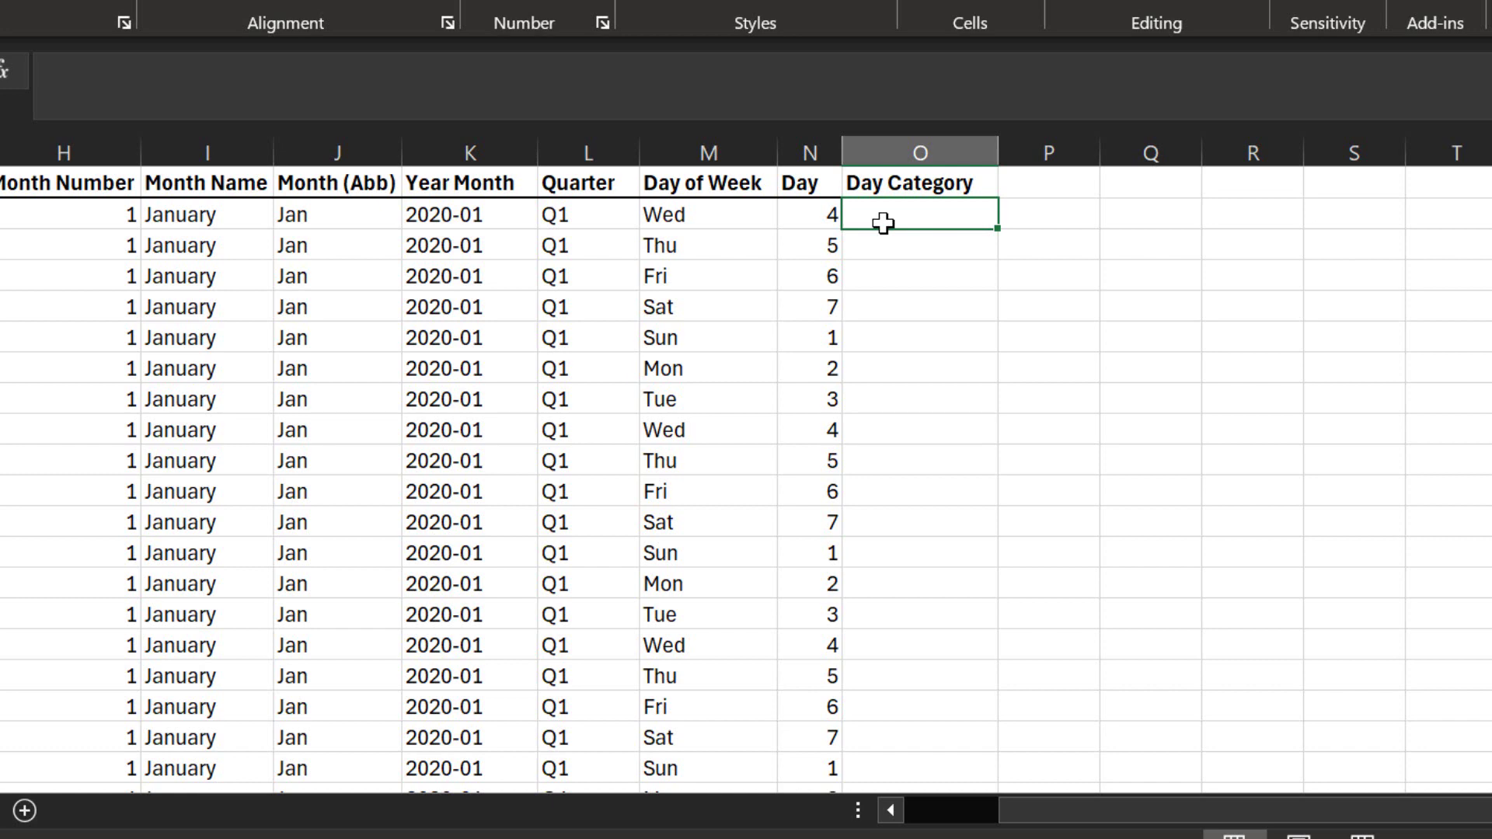
type("=")
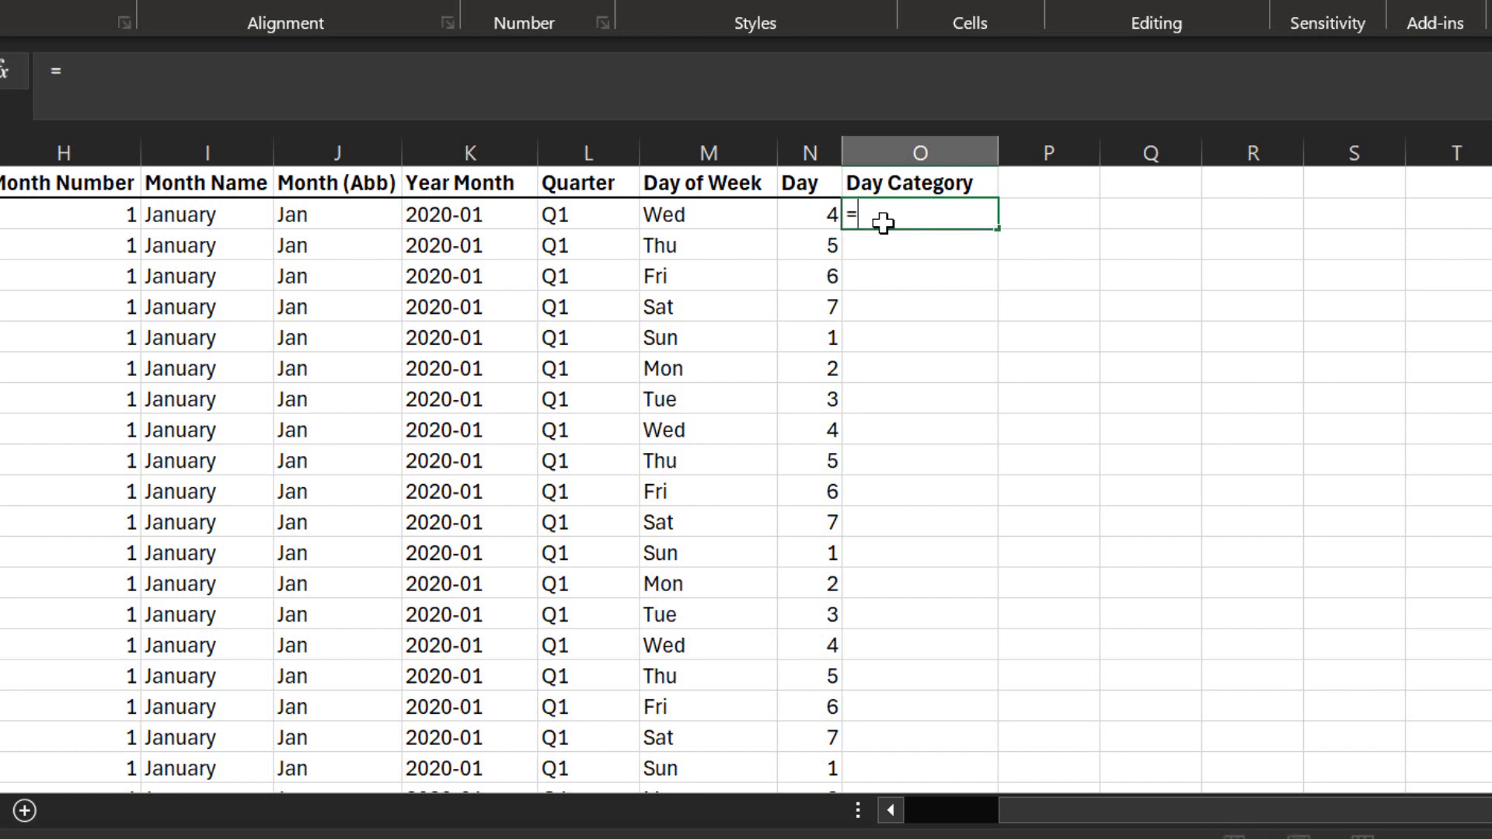
type("swit")
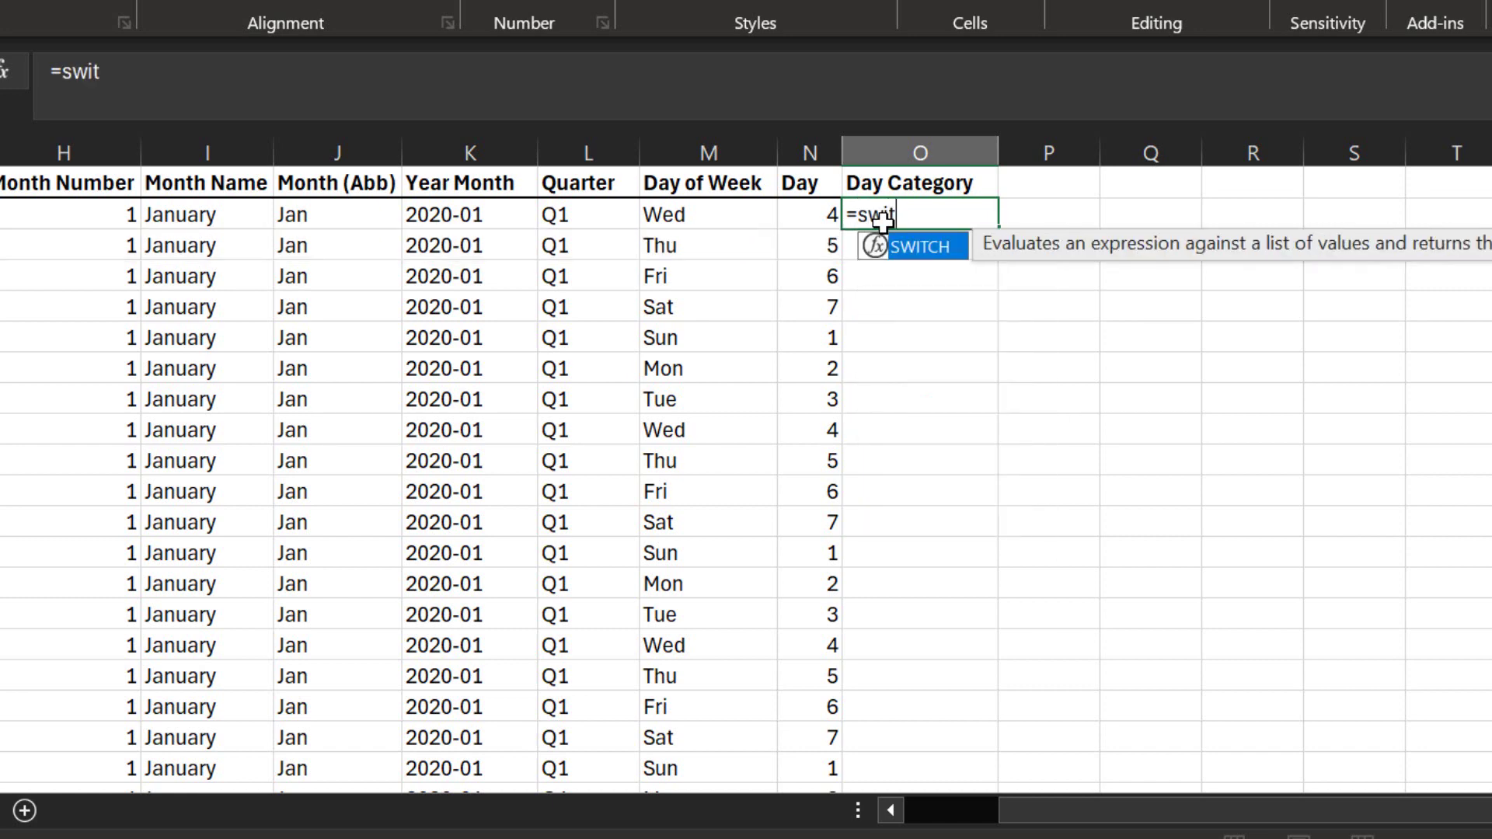
key("Tab")
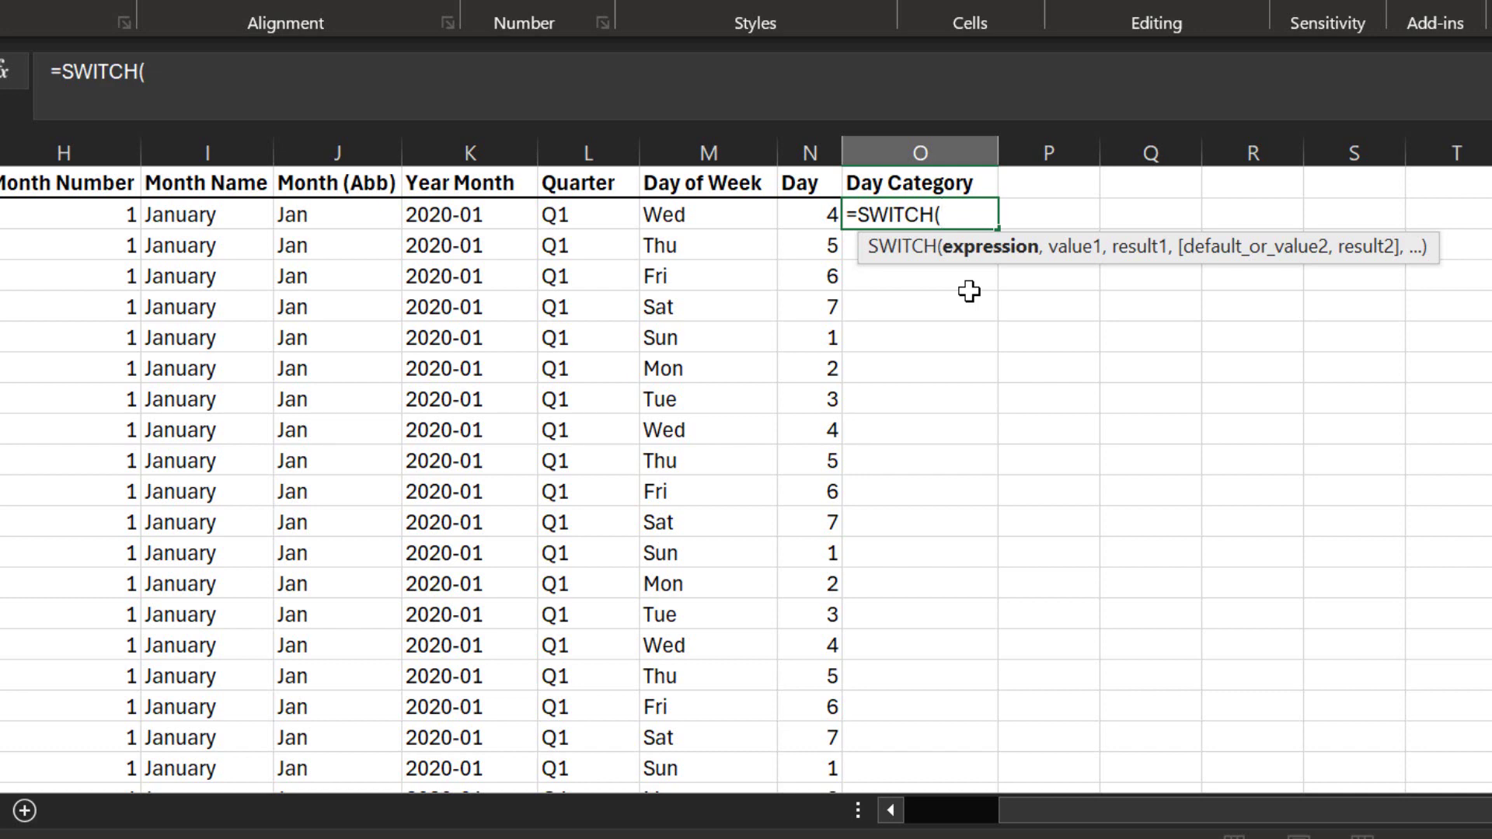
type("tru")
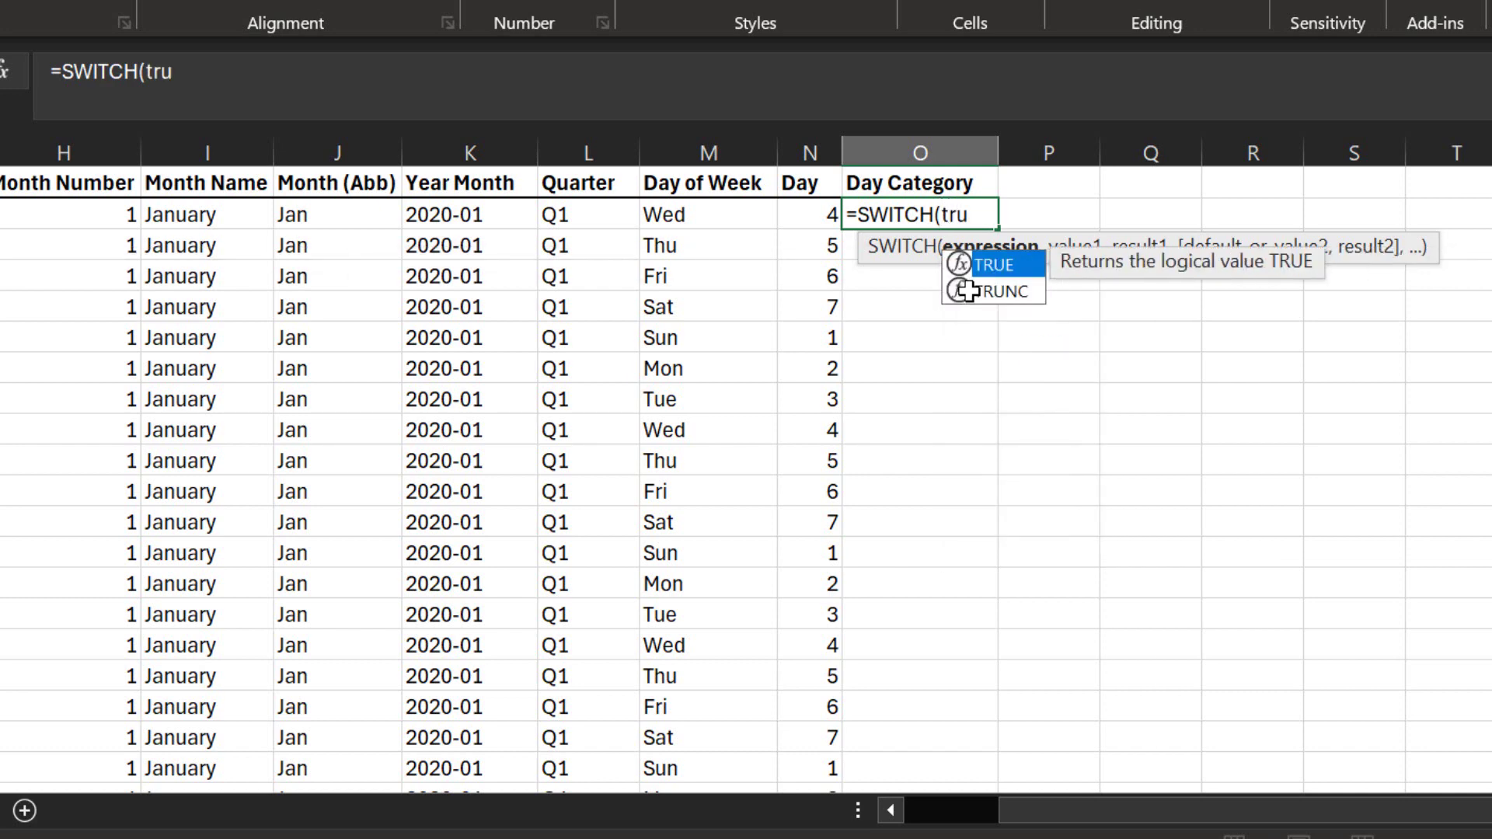
key("Tab")
type(",")
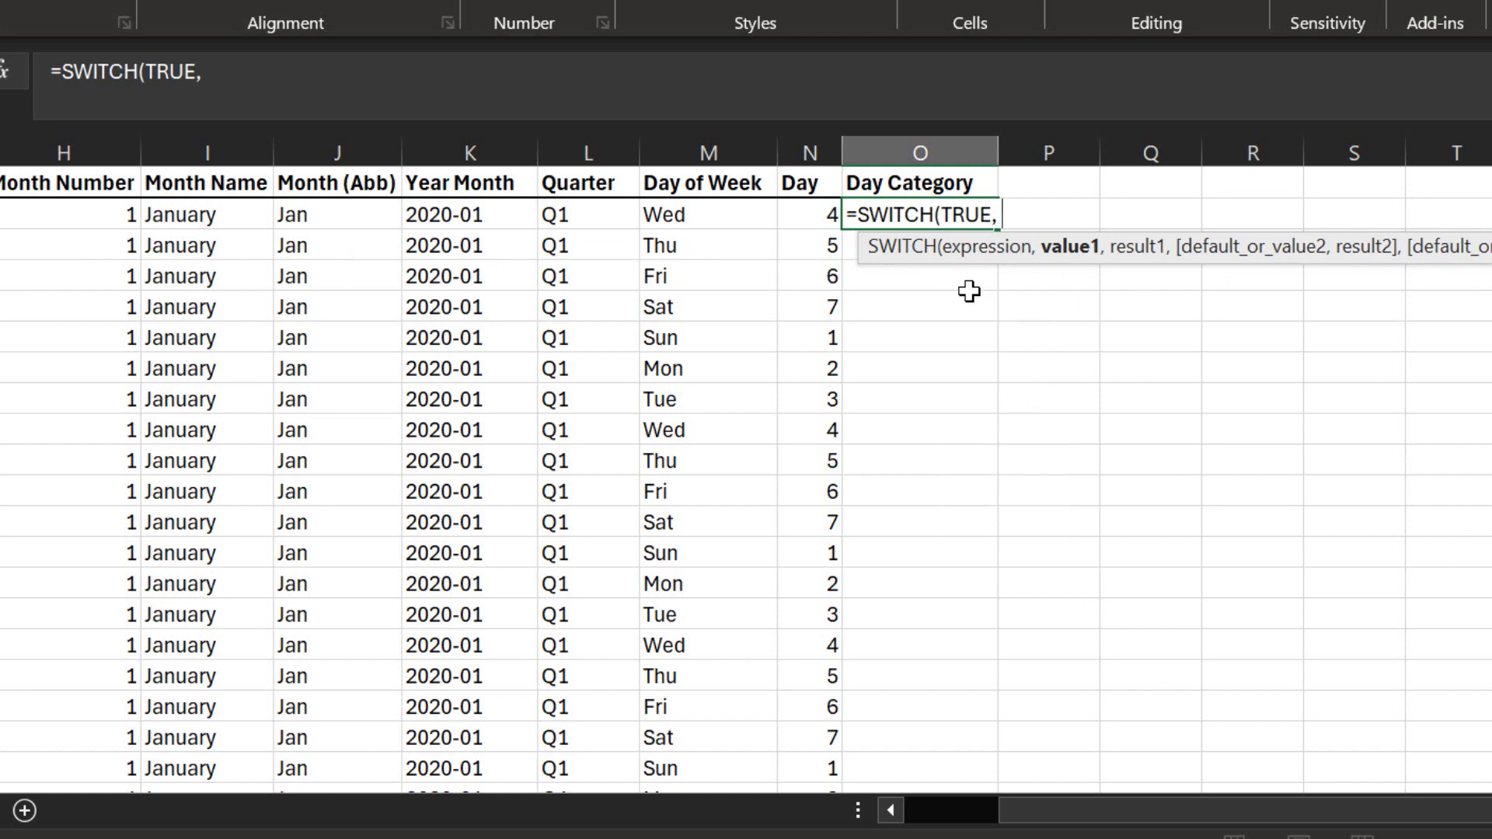
left_click(816, 216)
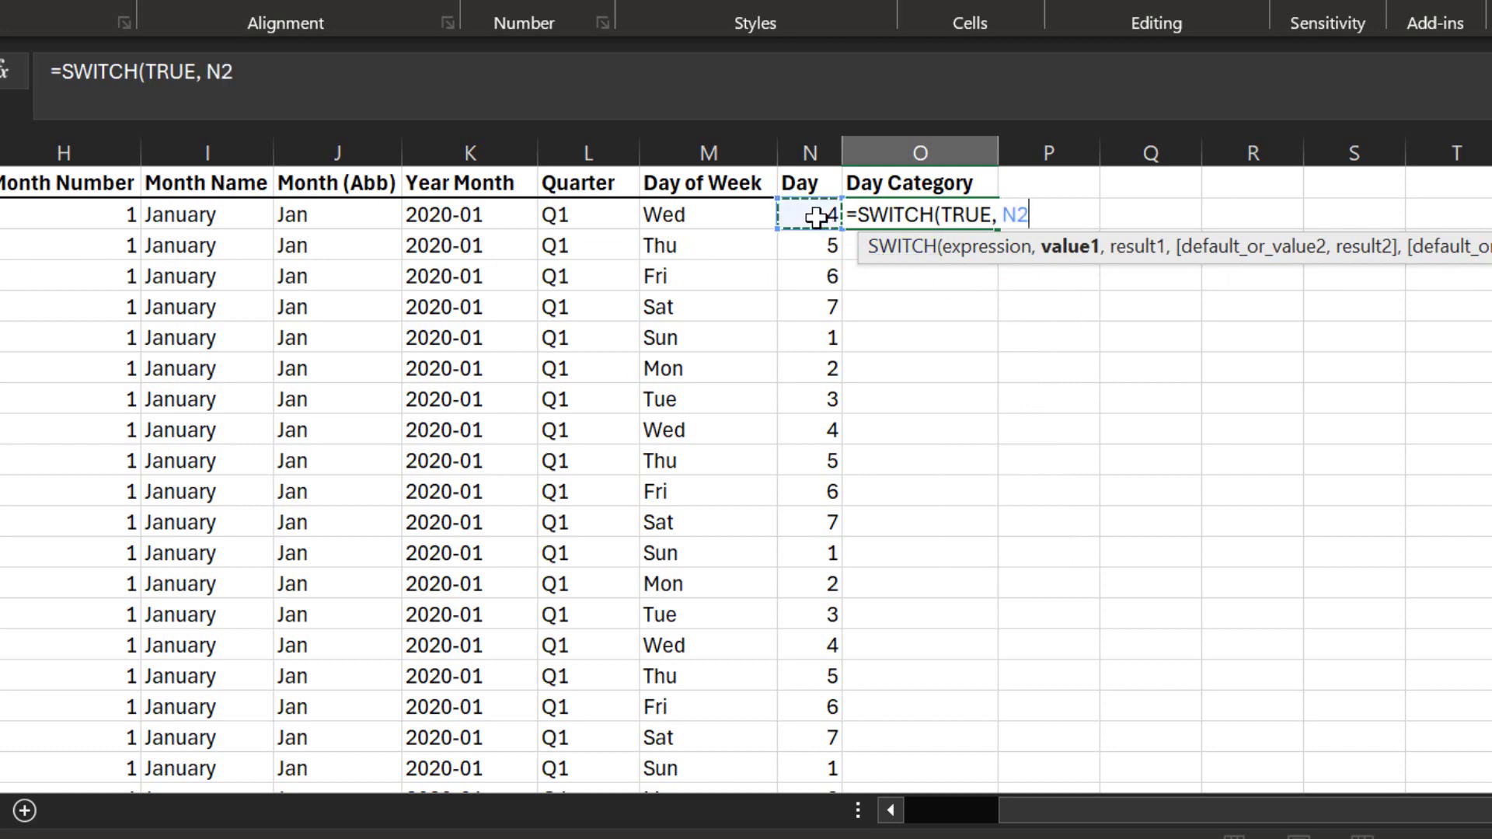
type("#")
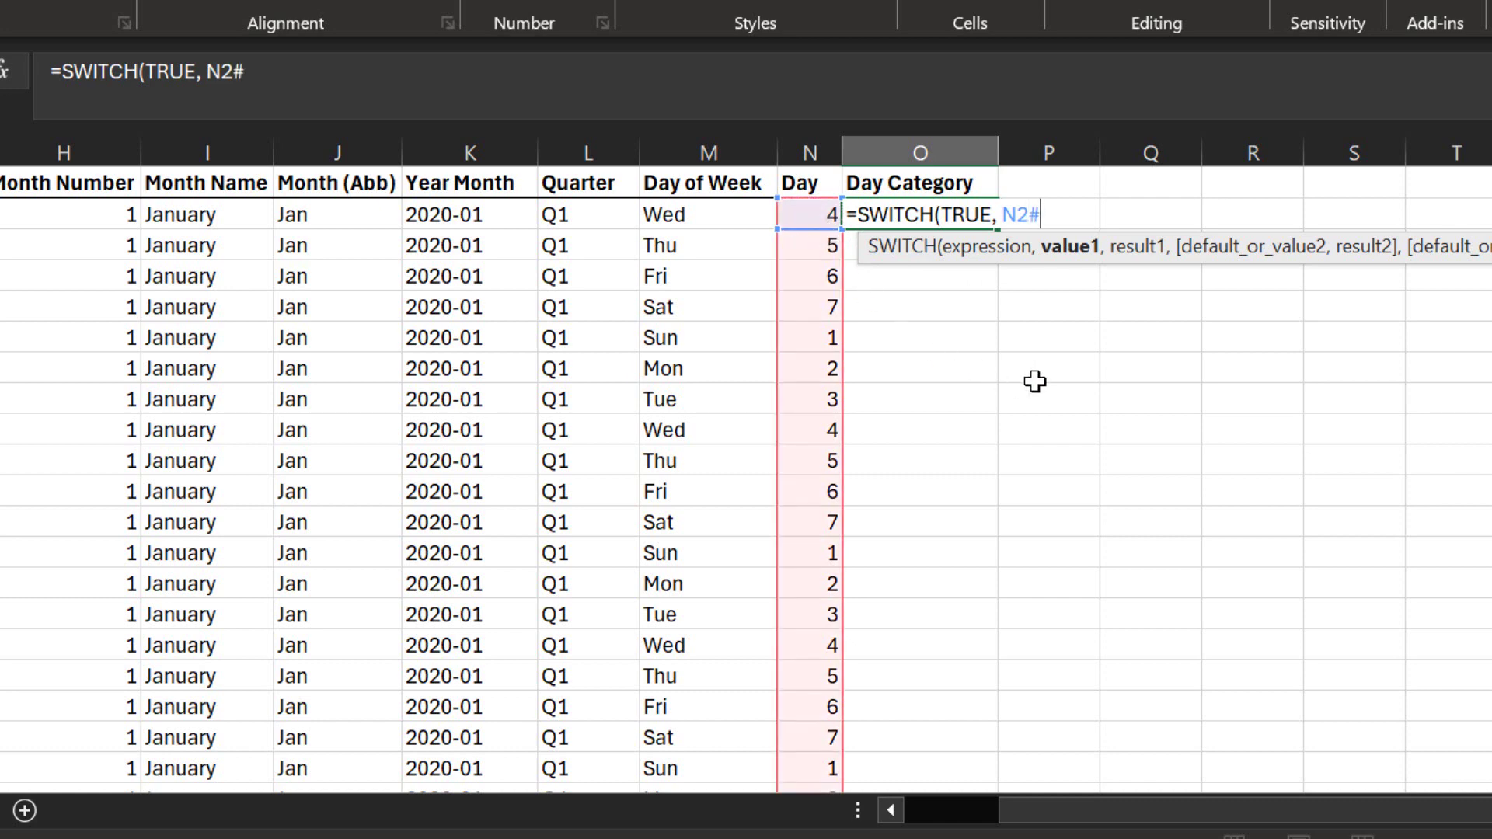
type(" = 7, ")
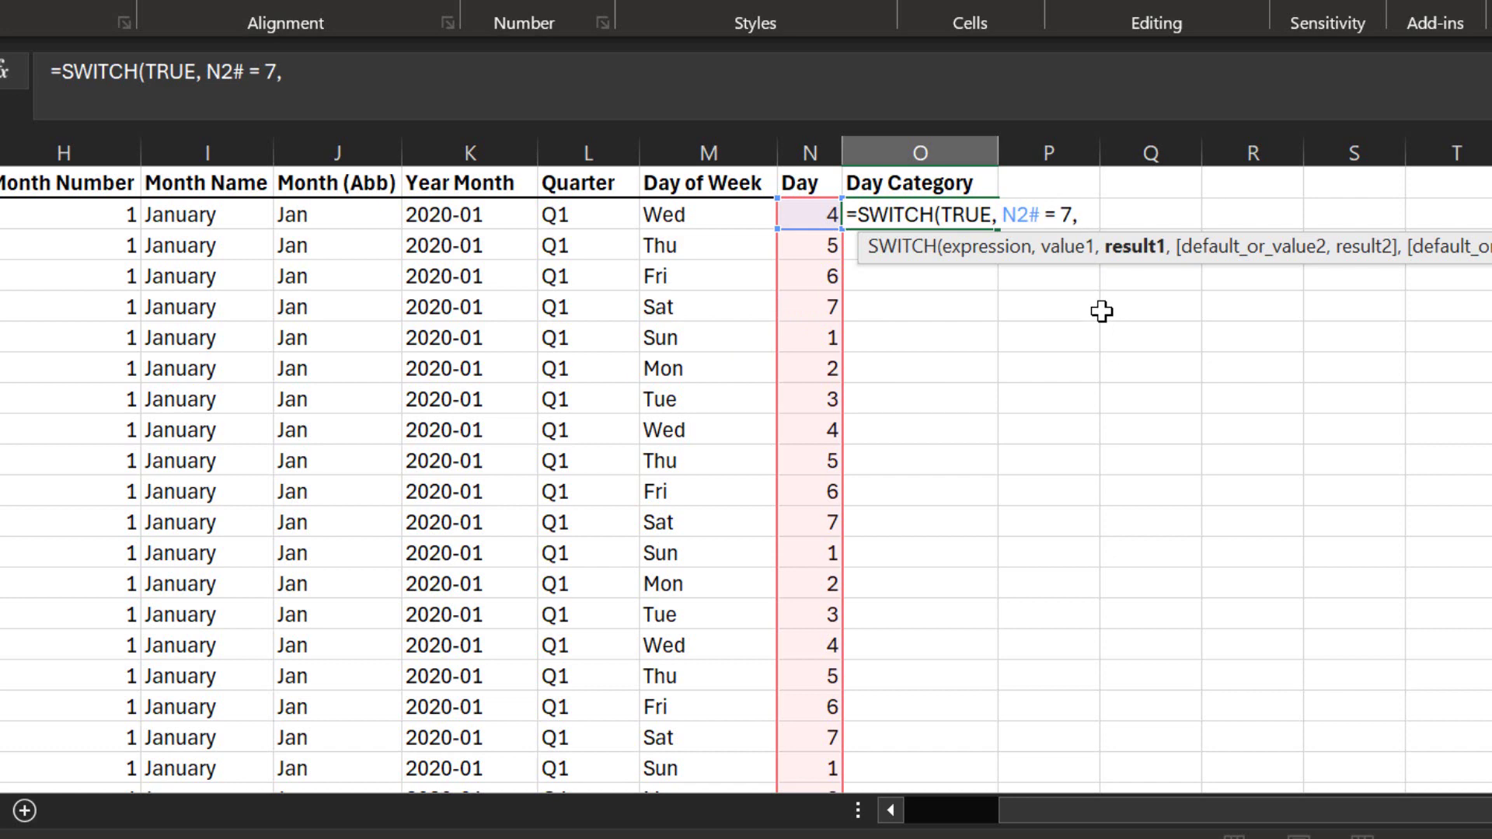
type("W")
key("BackSpace")
type("\"Weeke")
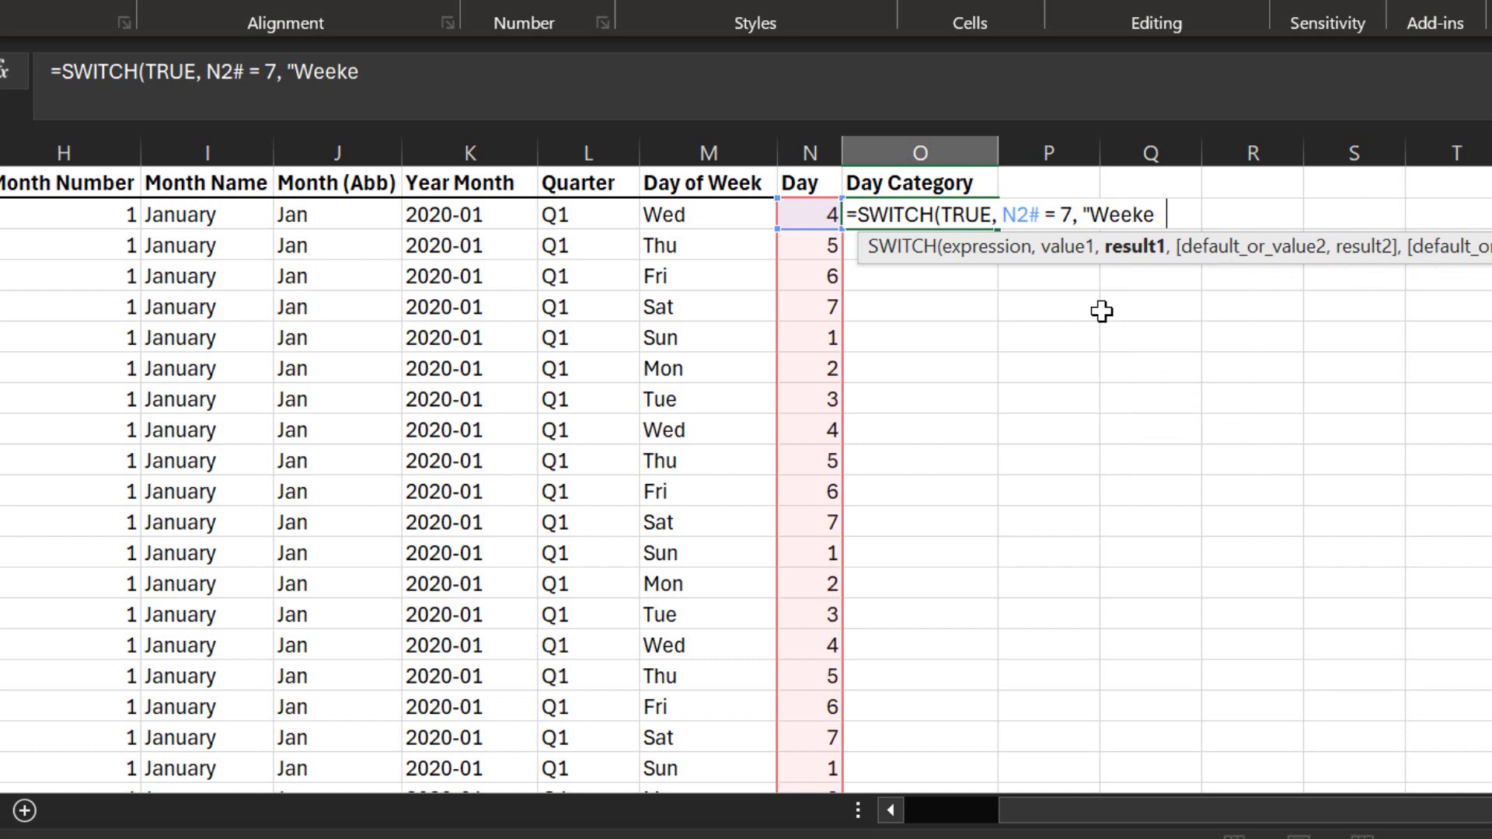
type("nd\",")
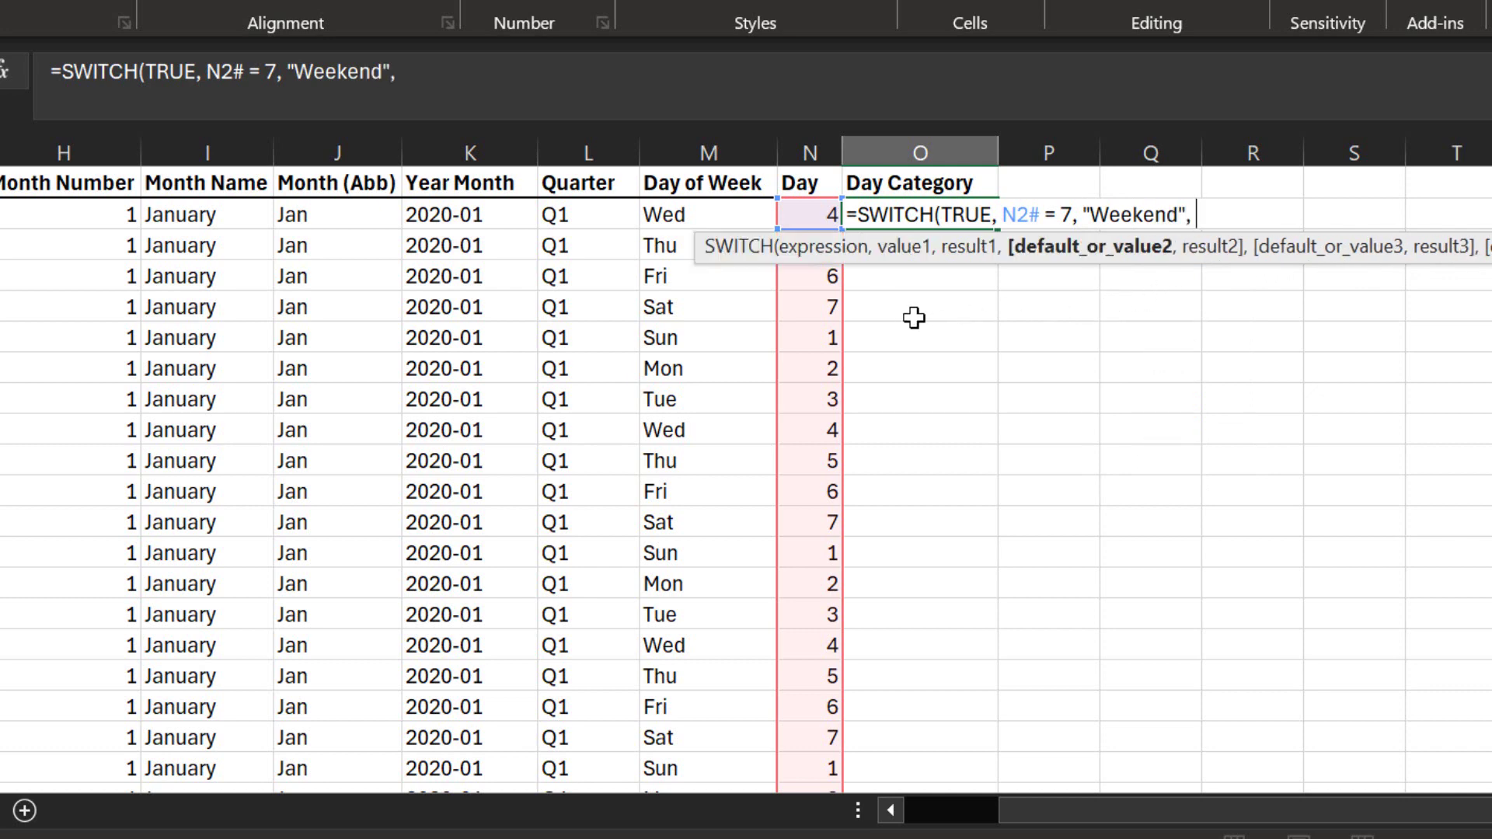
Complete the O2 SWITCH formula with the Sunday case N2# = 1, "Weekend" and the default "Weekday", and enter it.
left_click(815, 211)
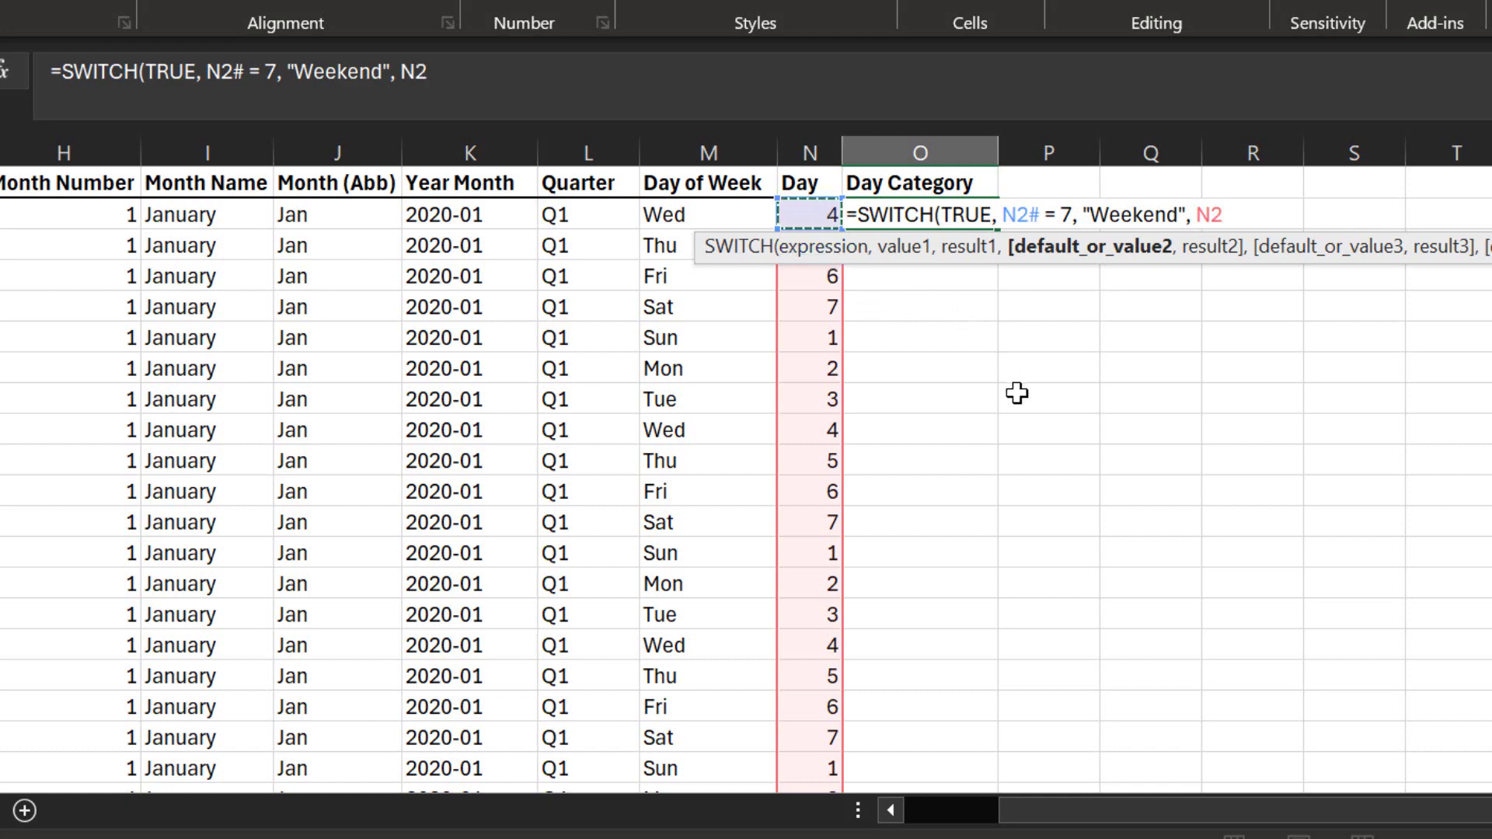
type("#")
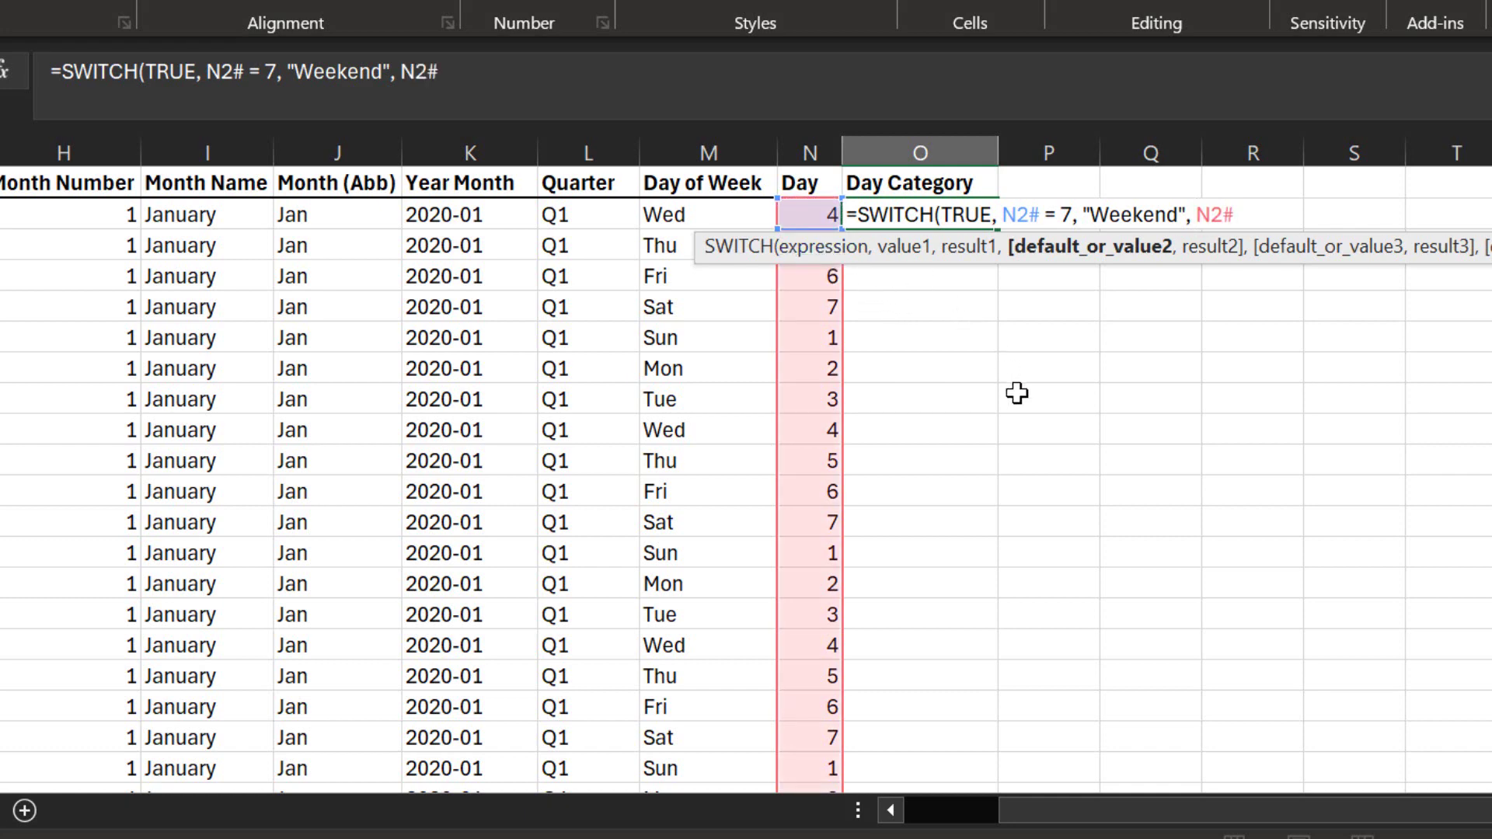
type(" = 1, \"")
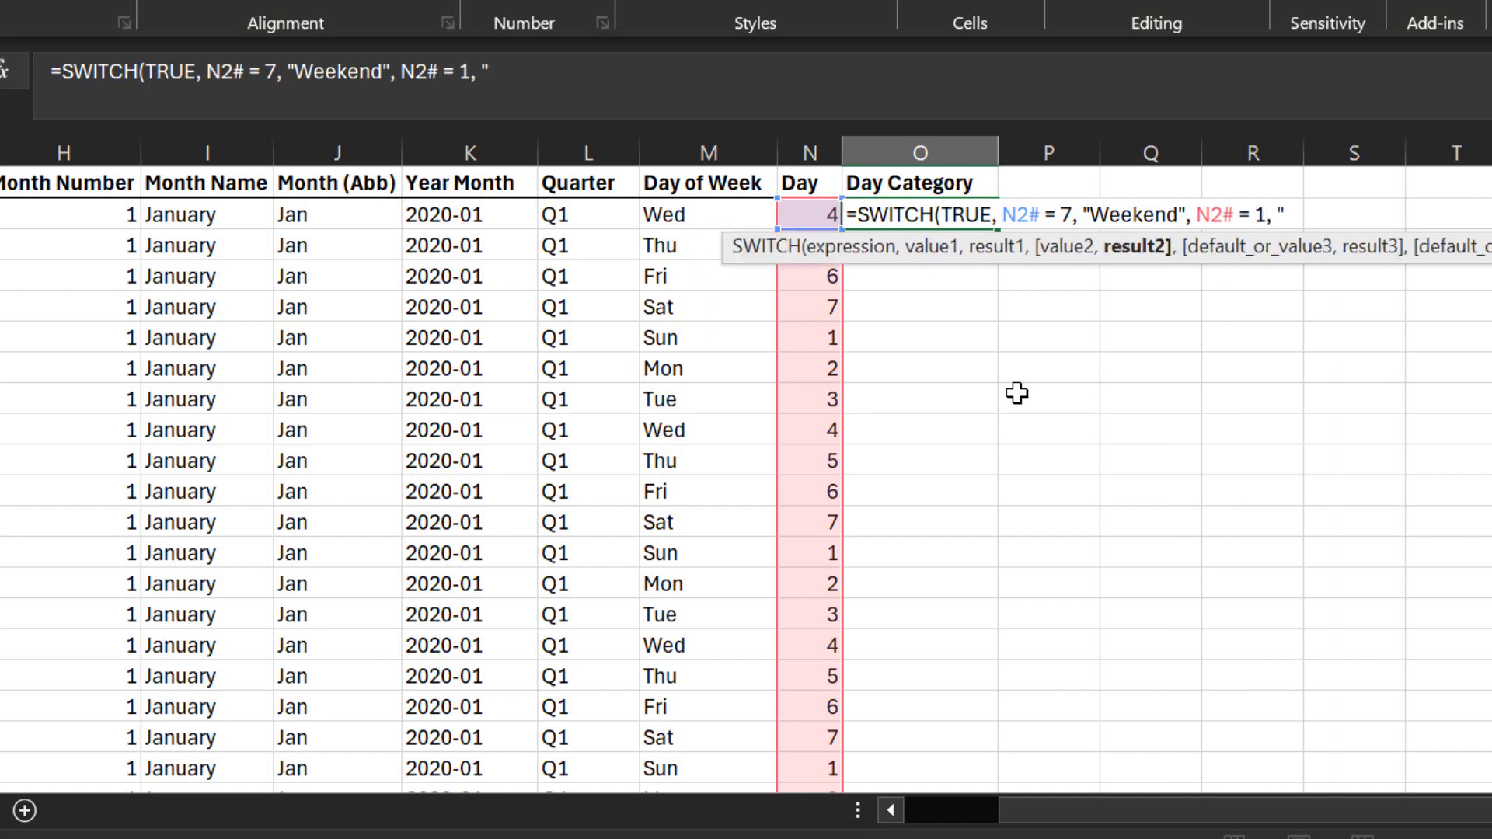
type("Wee")
type("kend")
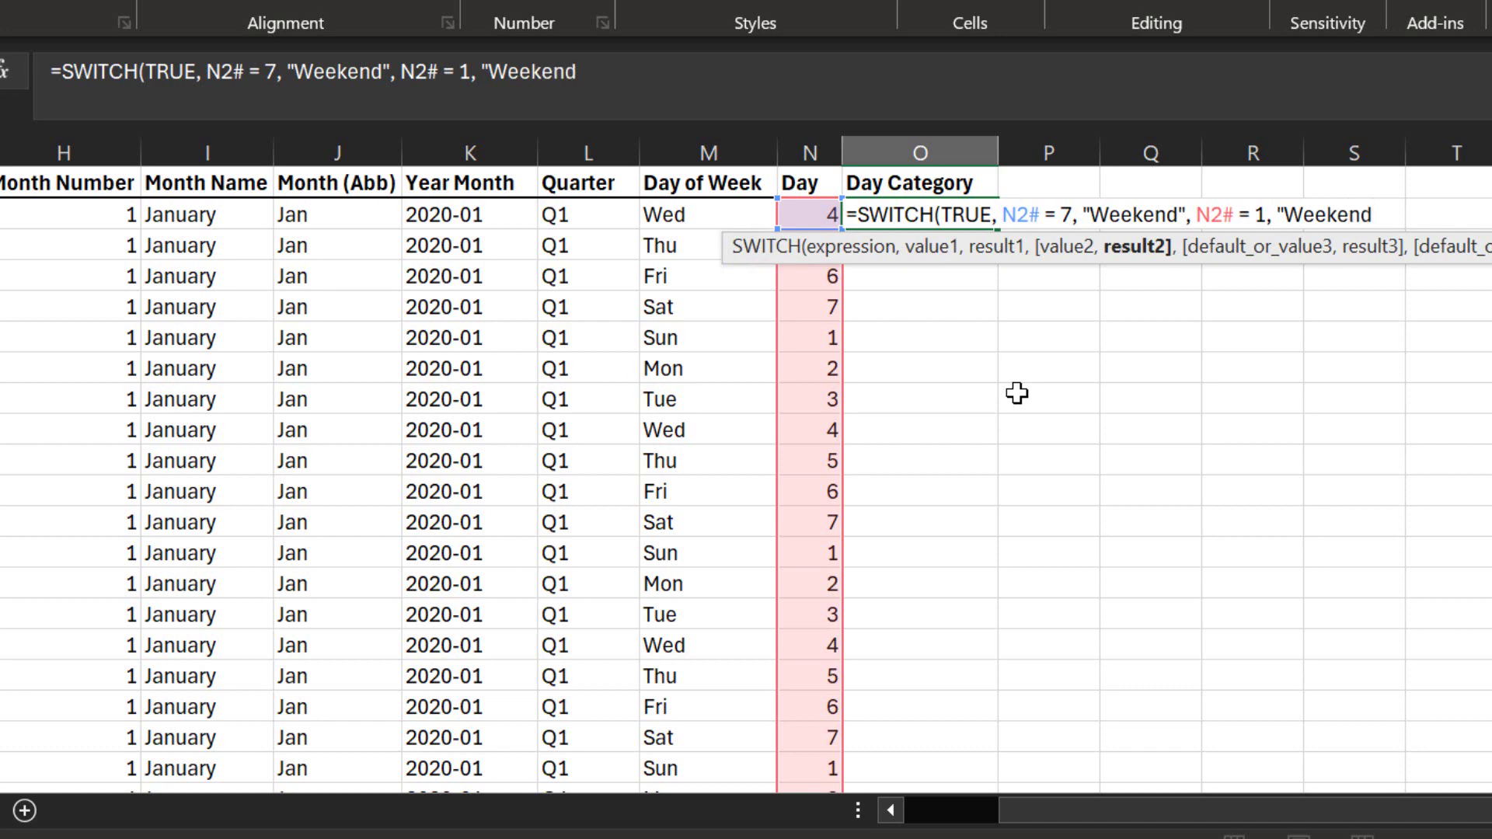
type("\",")
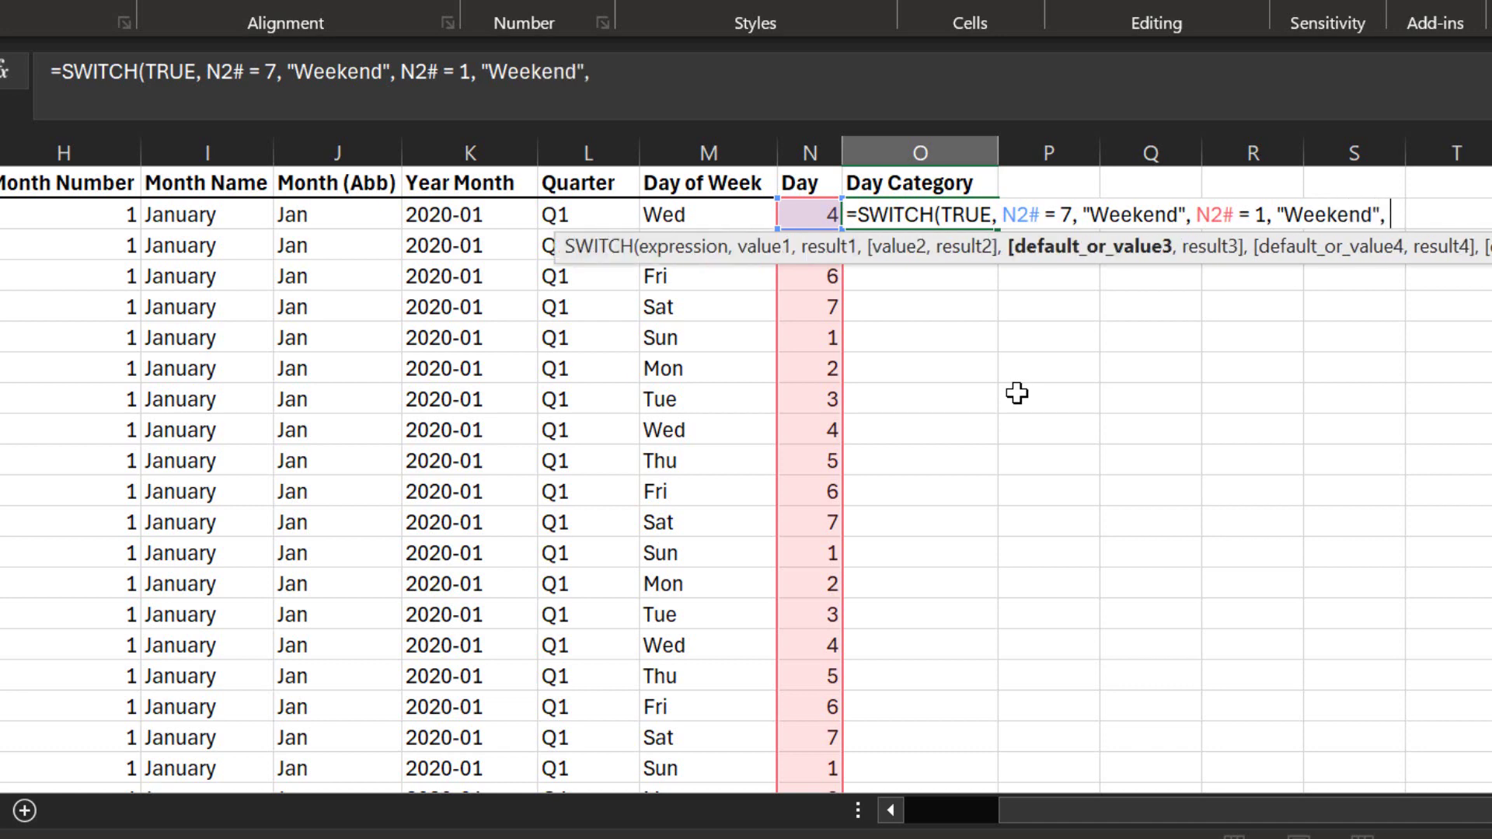
type(" \"Weekda")
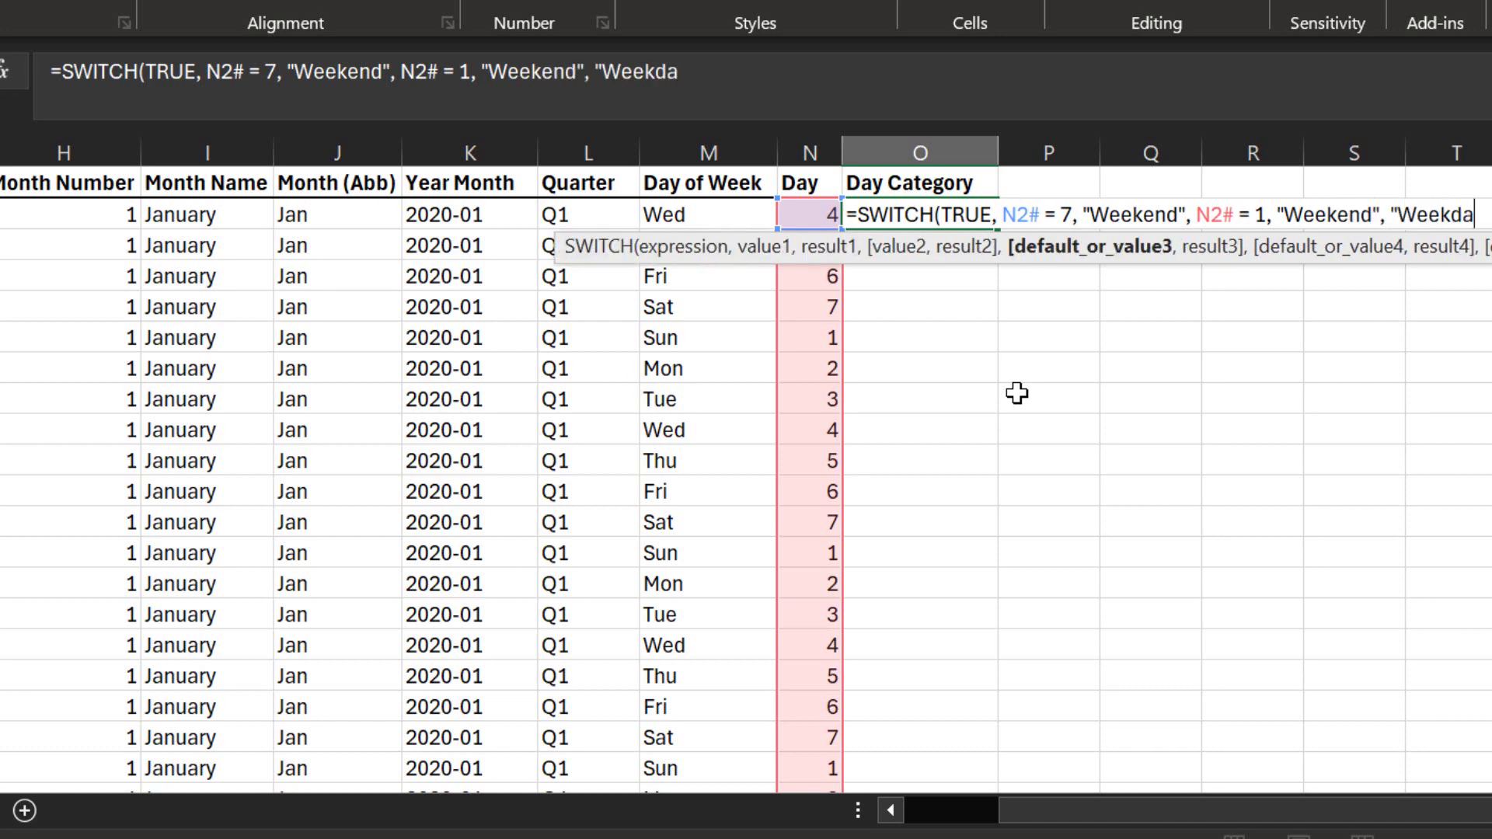
type("y\")")
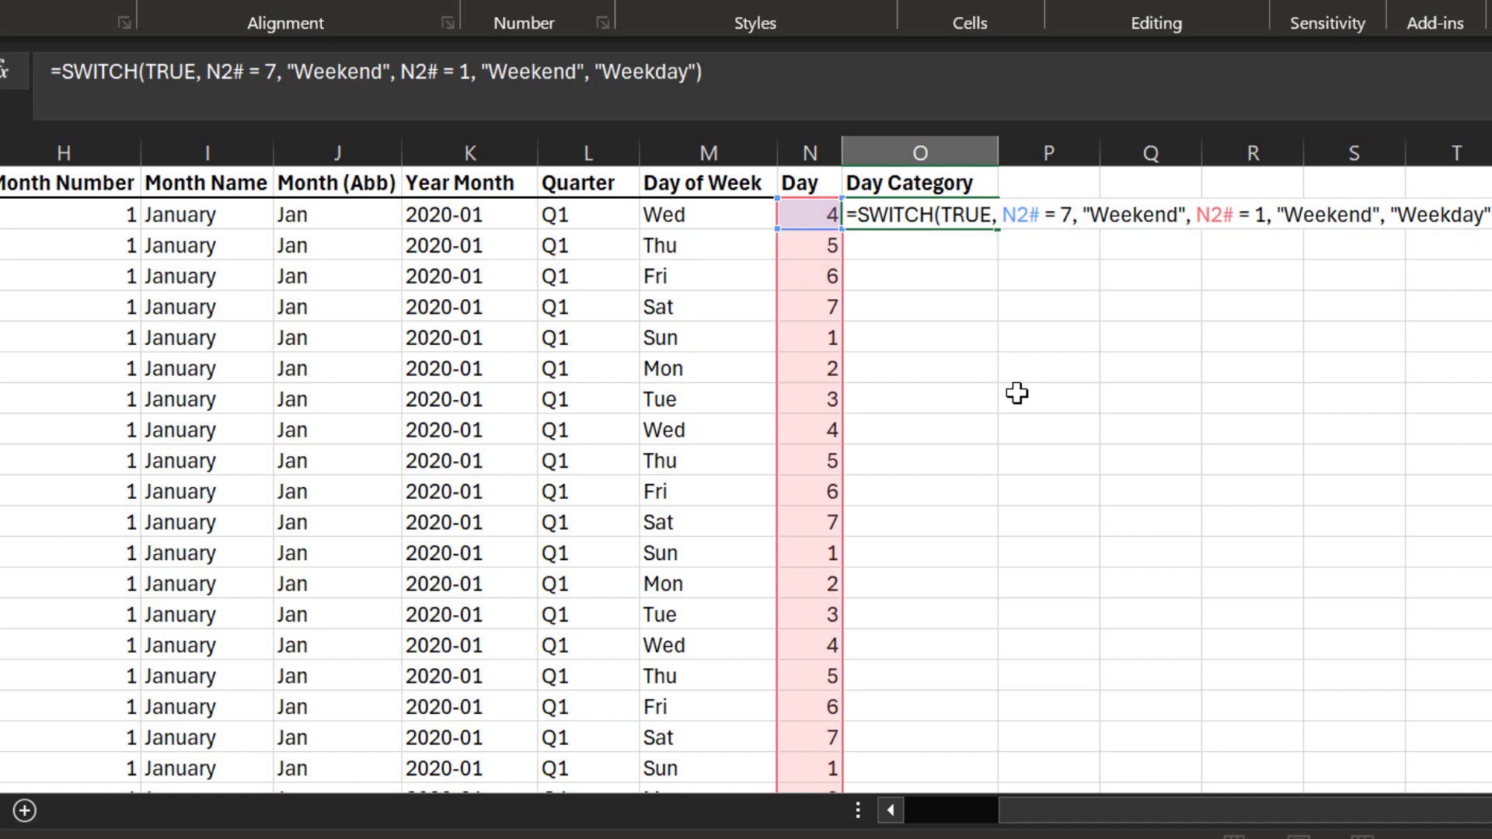
key("Return")
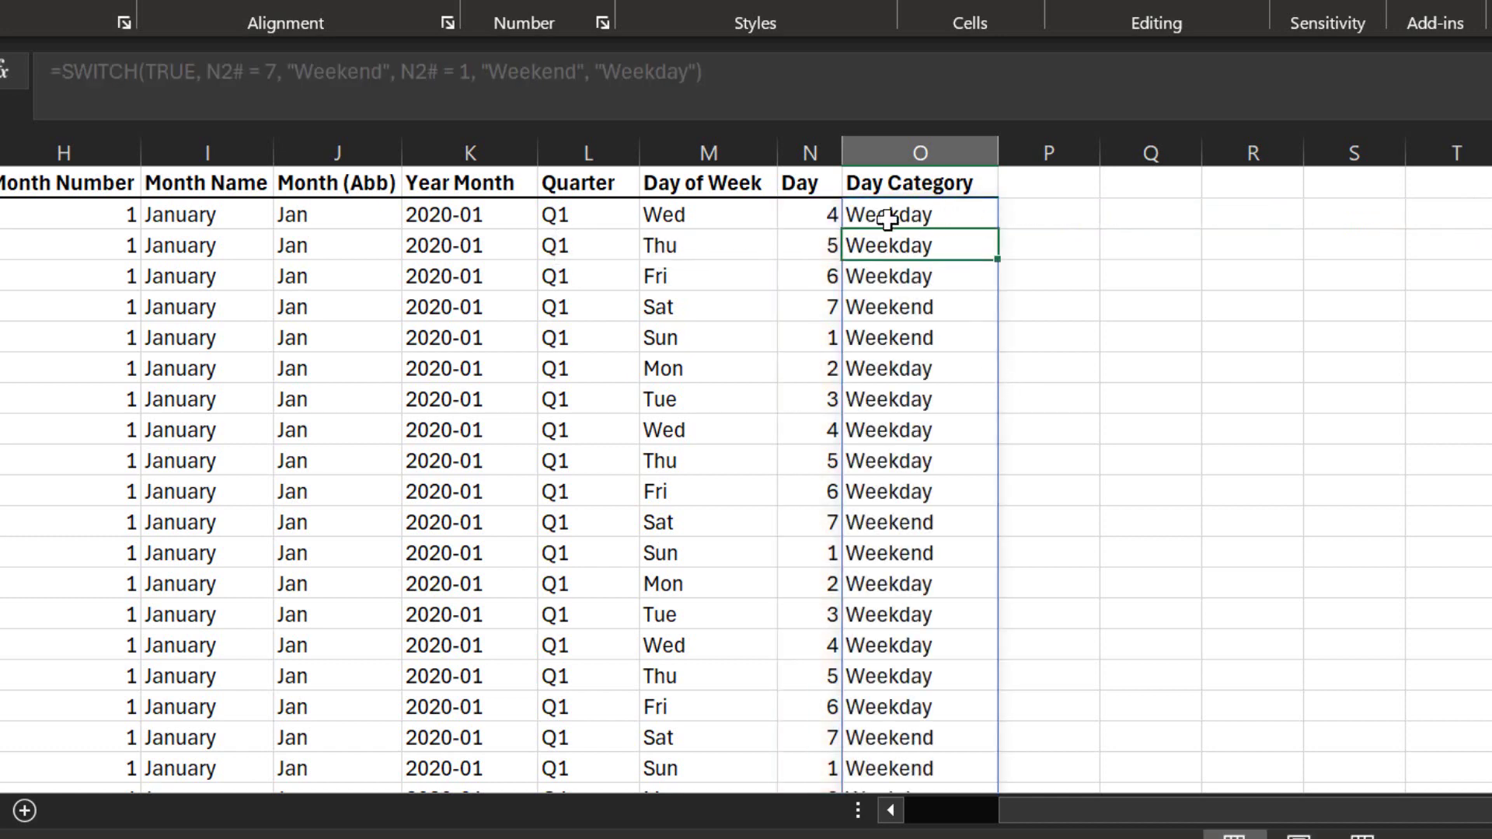
Compare the Day Category labels with the Day of Week names in the first Saturday and Sunday rows.
left_click(906, 277)
left_click(889, 307)
left_click(709, 315)
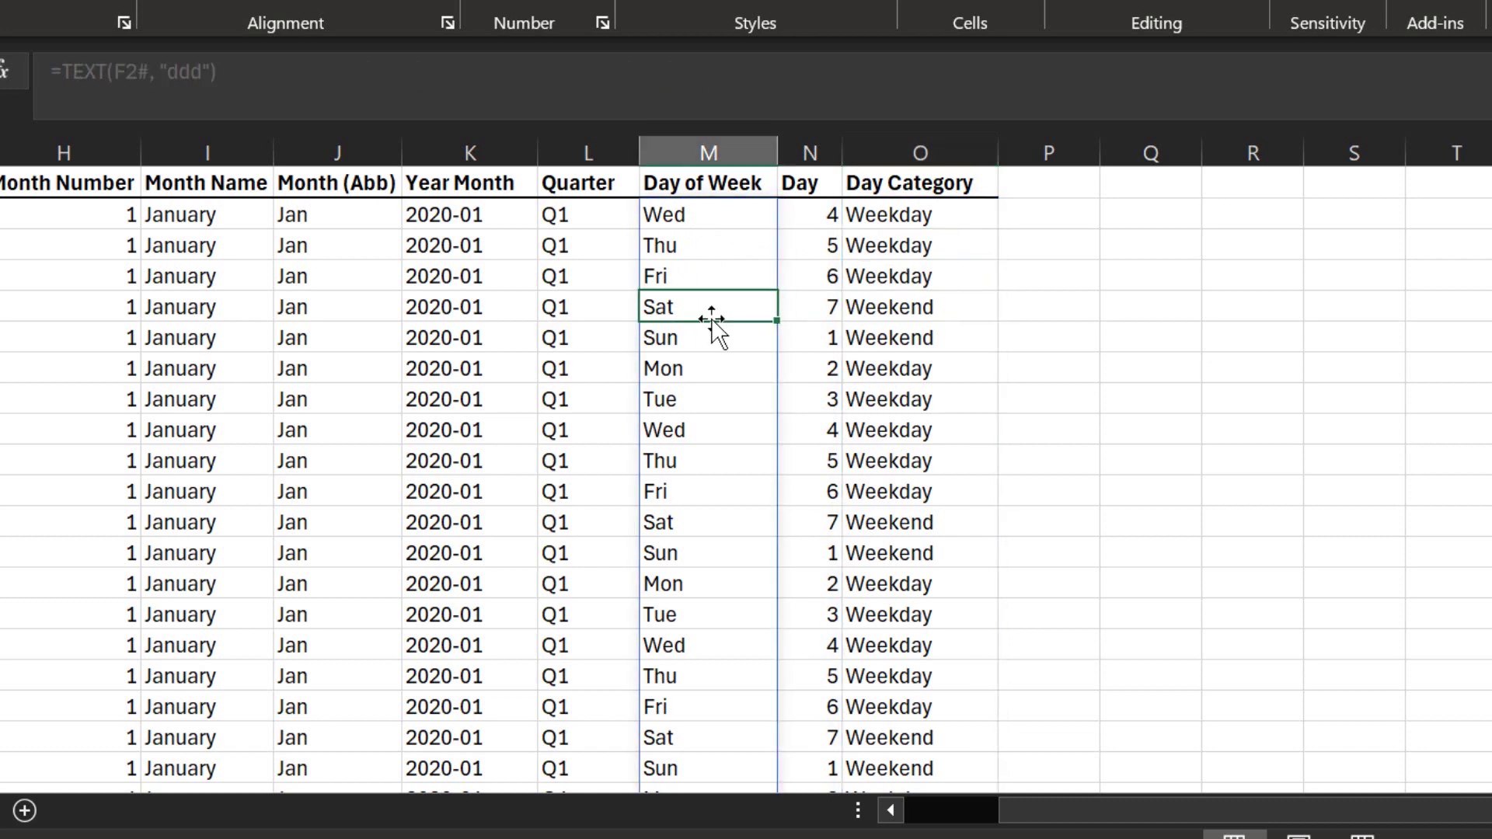
left_click(871, 331)
left_click(744, 339)
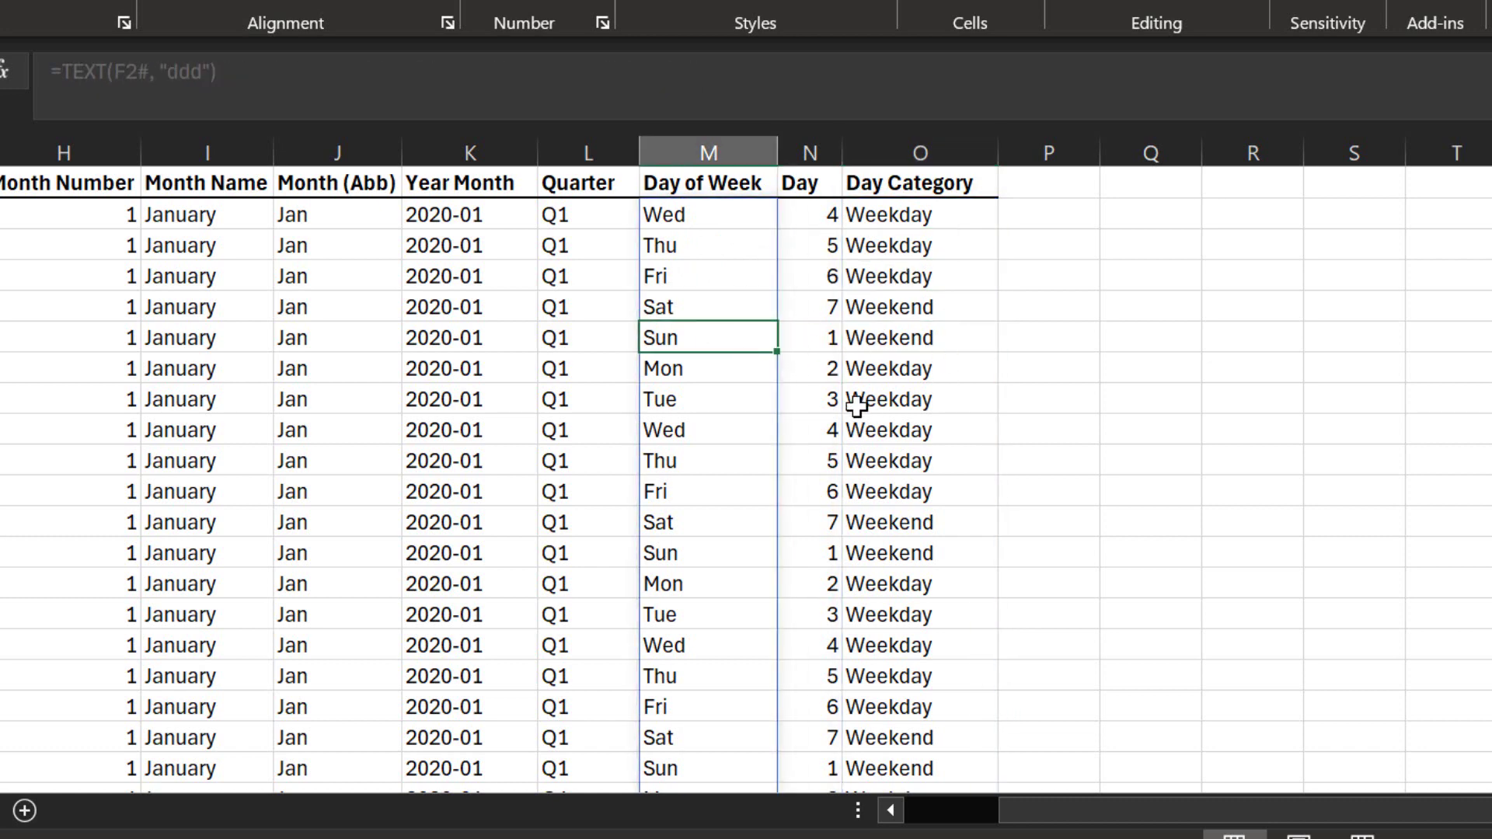
Check the date table from its first date to its last row, return to the headers and select the EndDate value in B2.
left_click_drag(1119, 810, 986, 814)
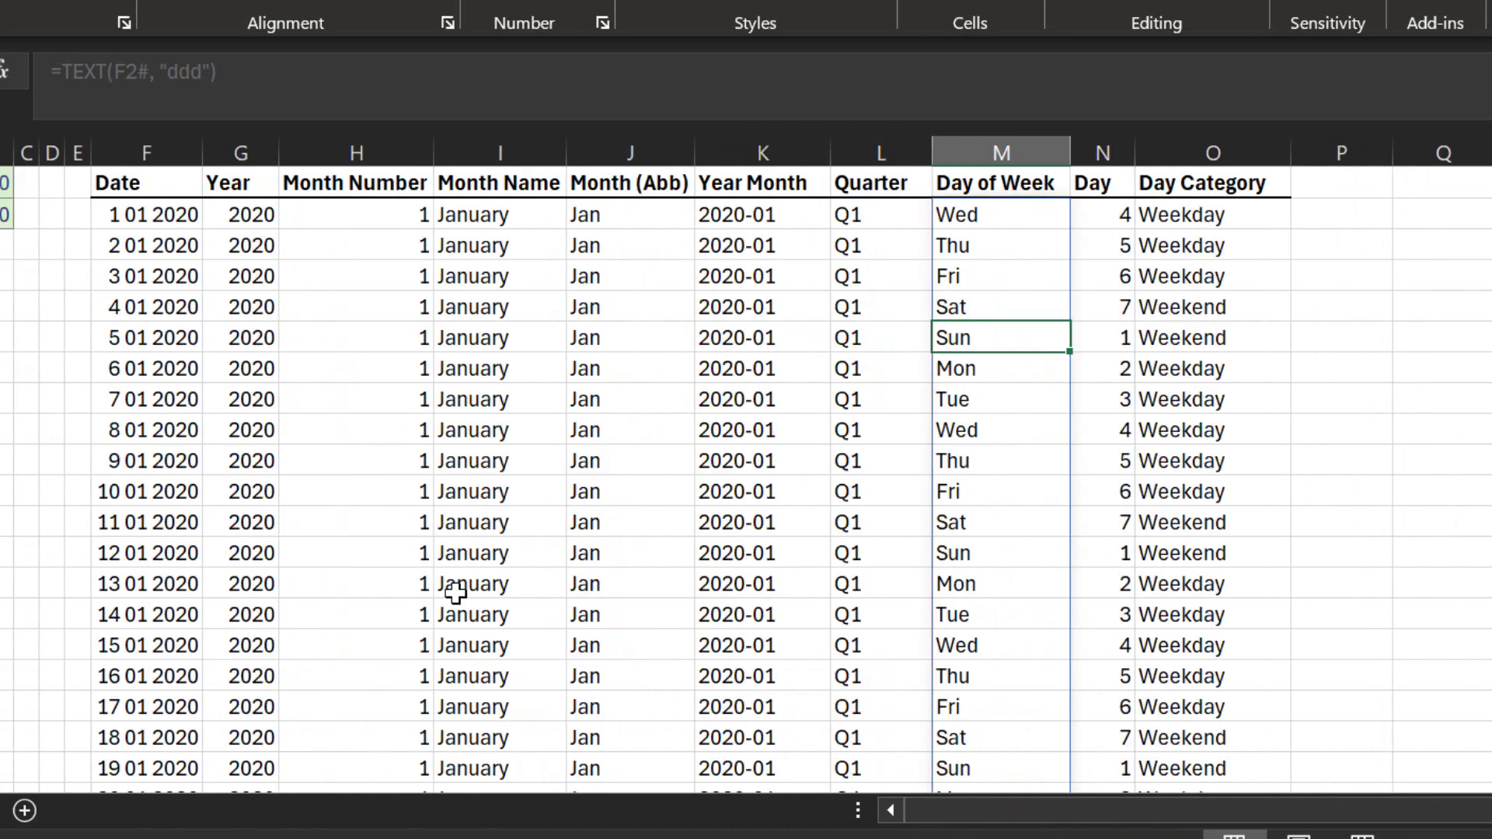
left_click(194, 226)
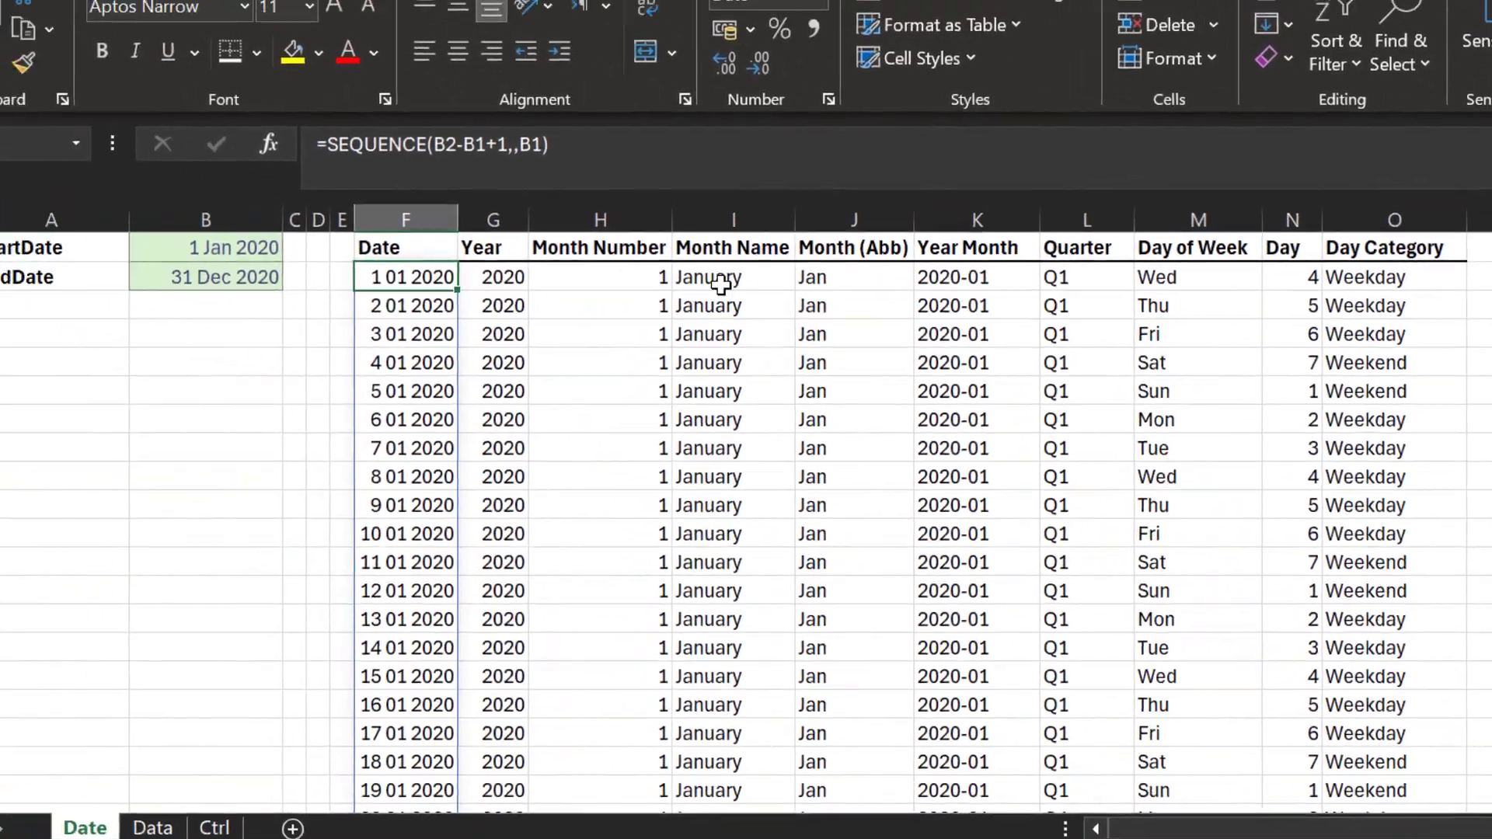
key("ctrl+Down")
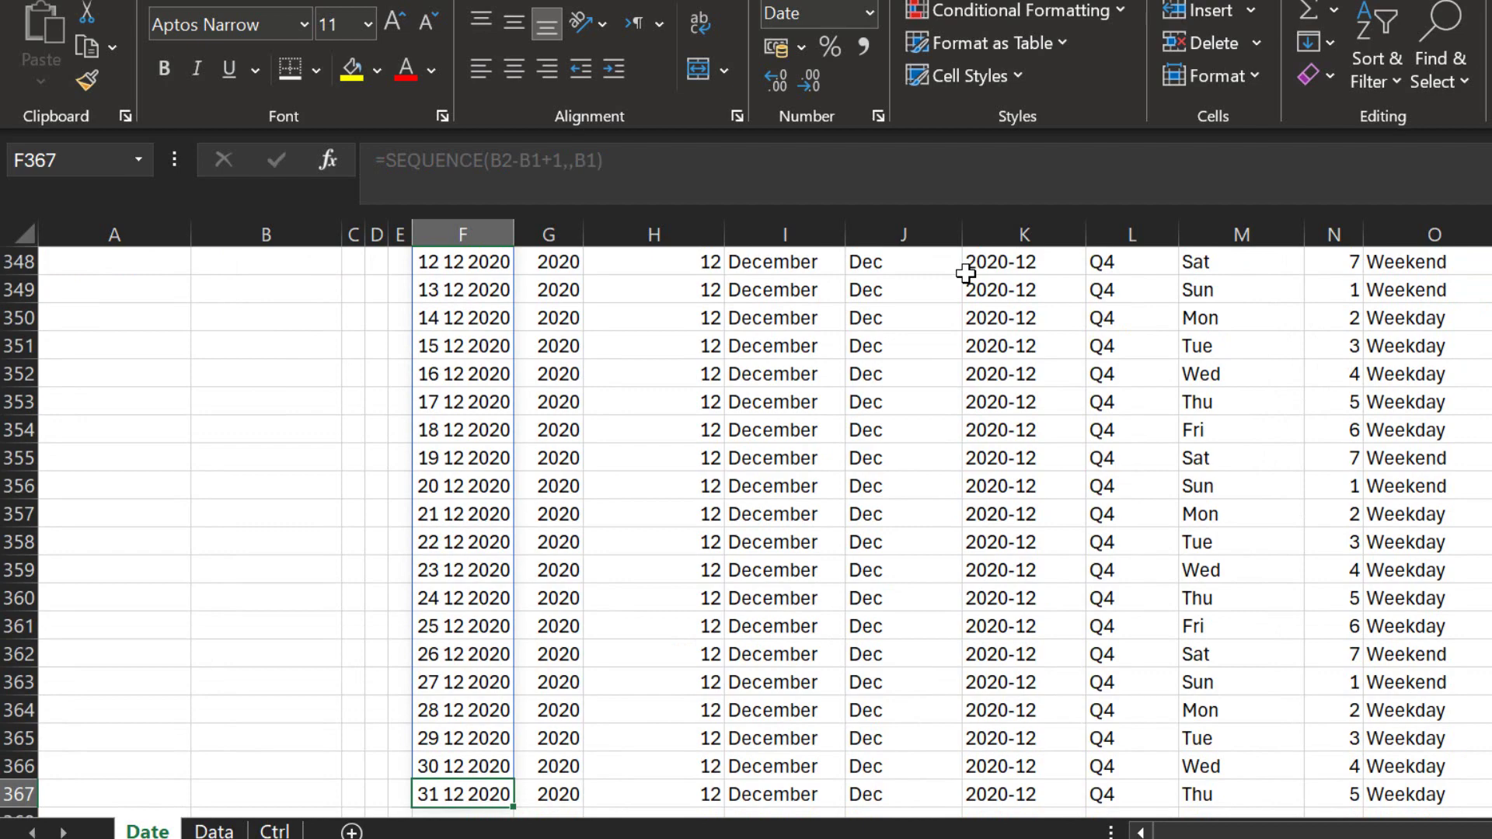
key("ctrl+Up")
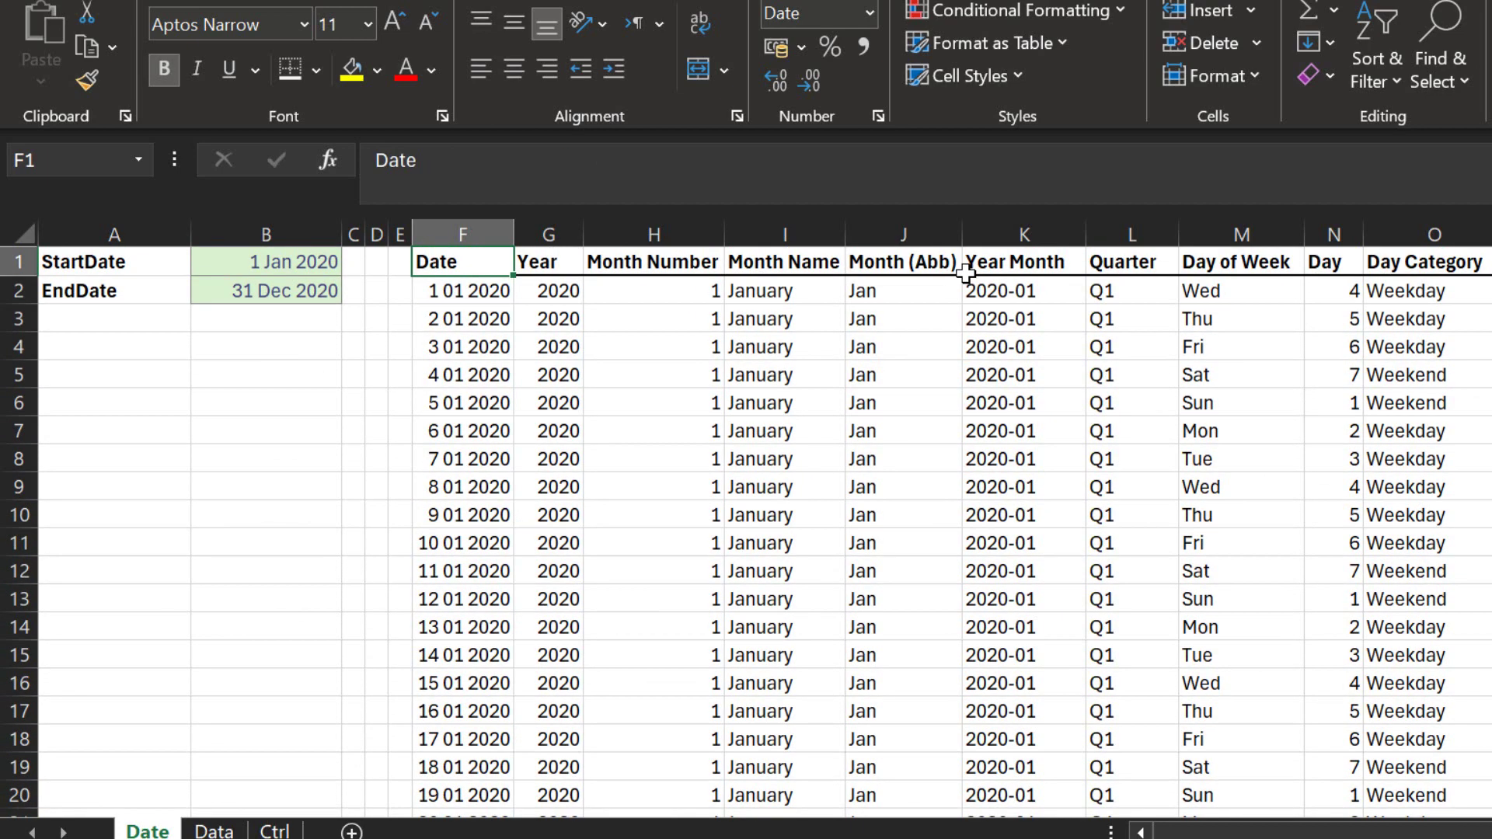
left_click(273, 290)
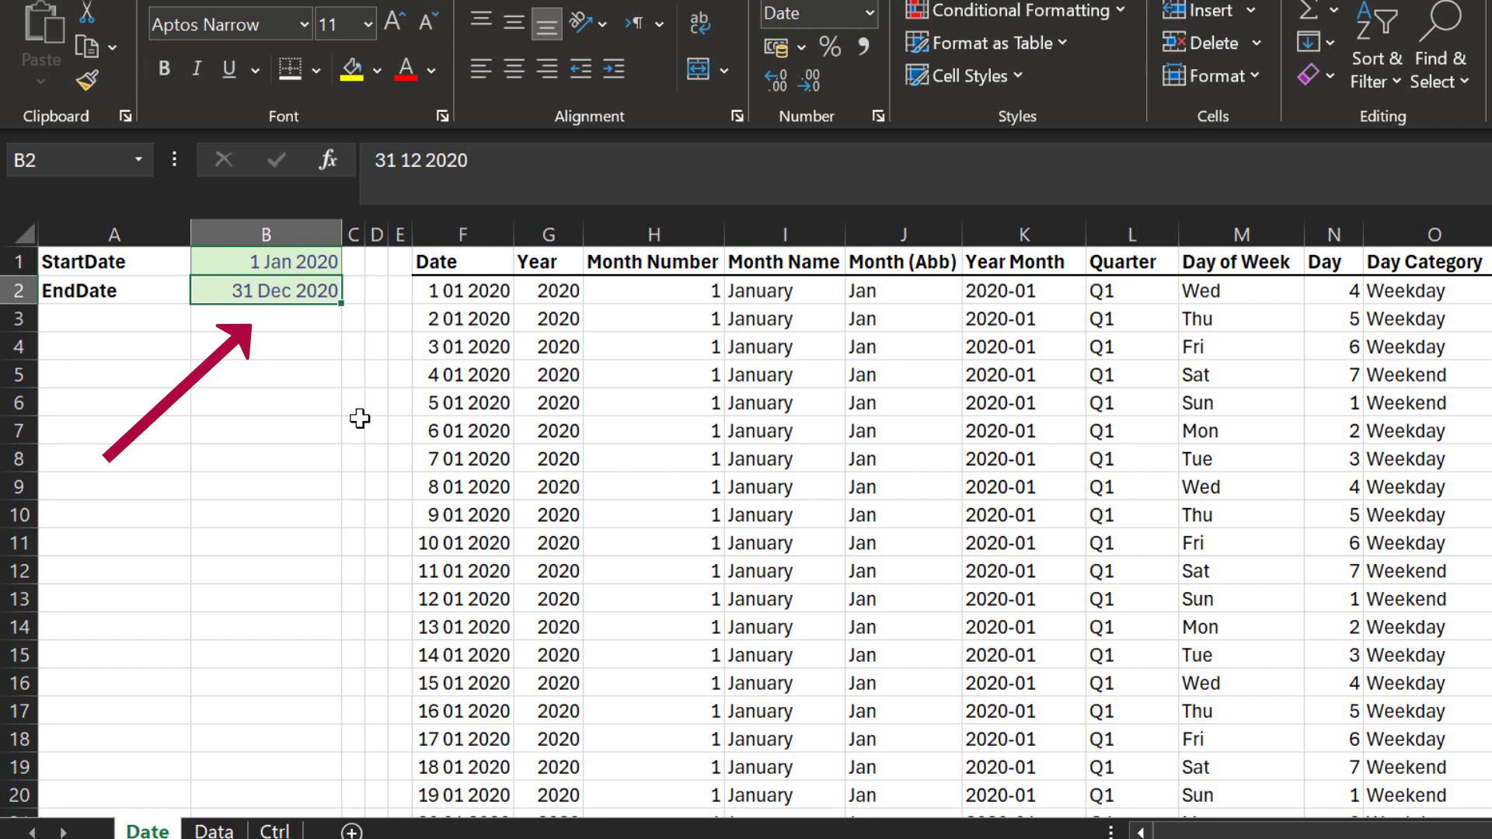
Set the EndDate value in B2 to 28/02/2020.
type("28")
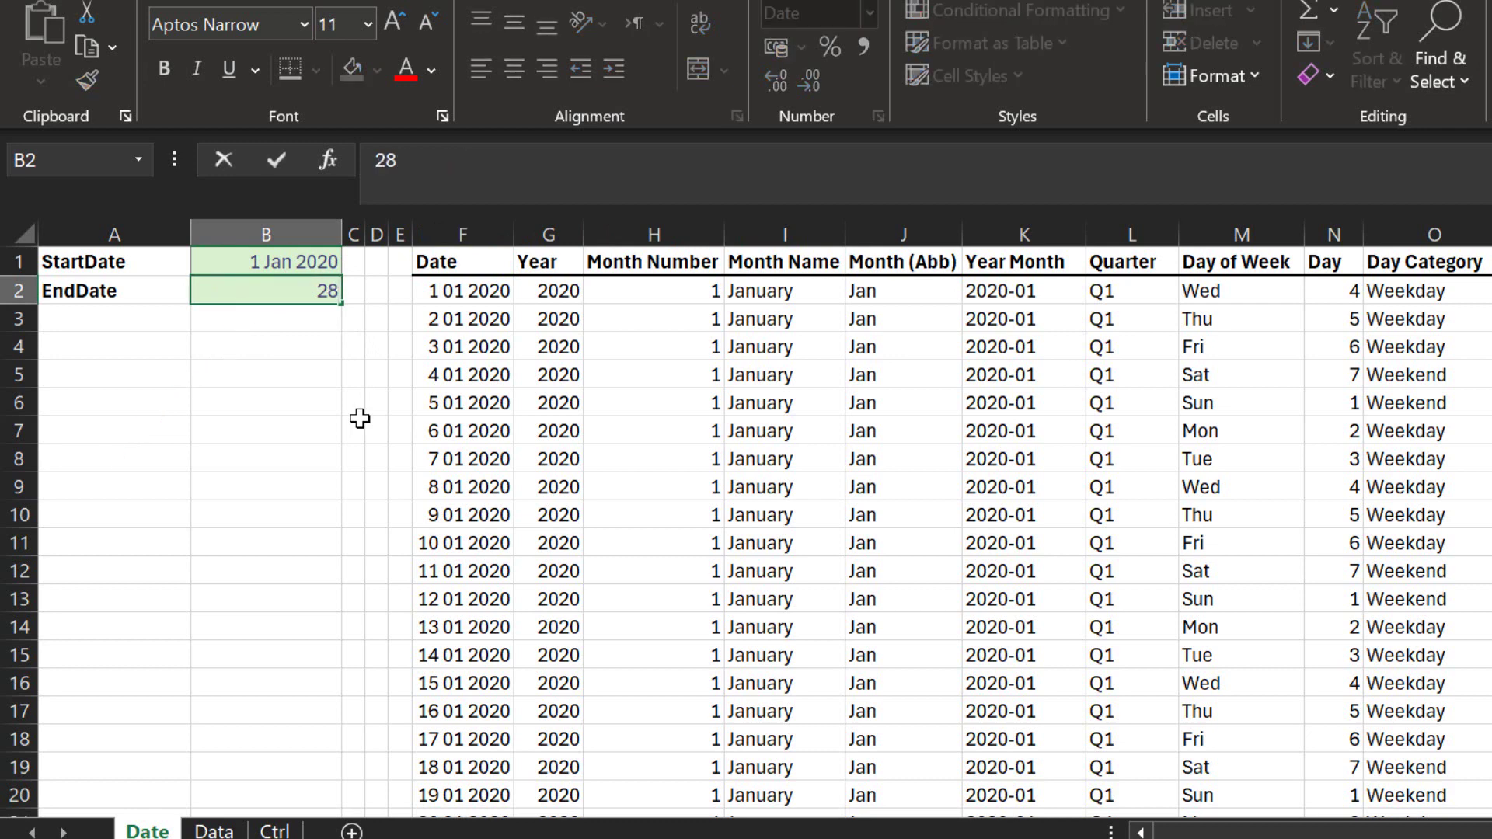
type("/02/2020")
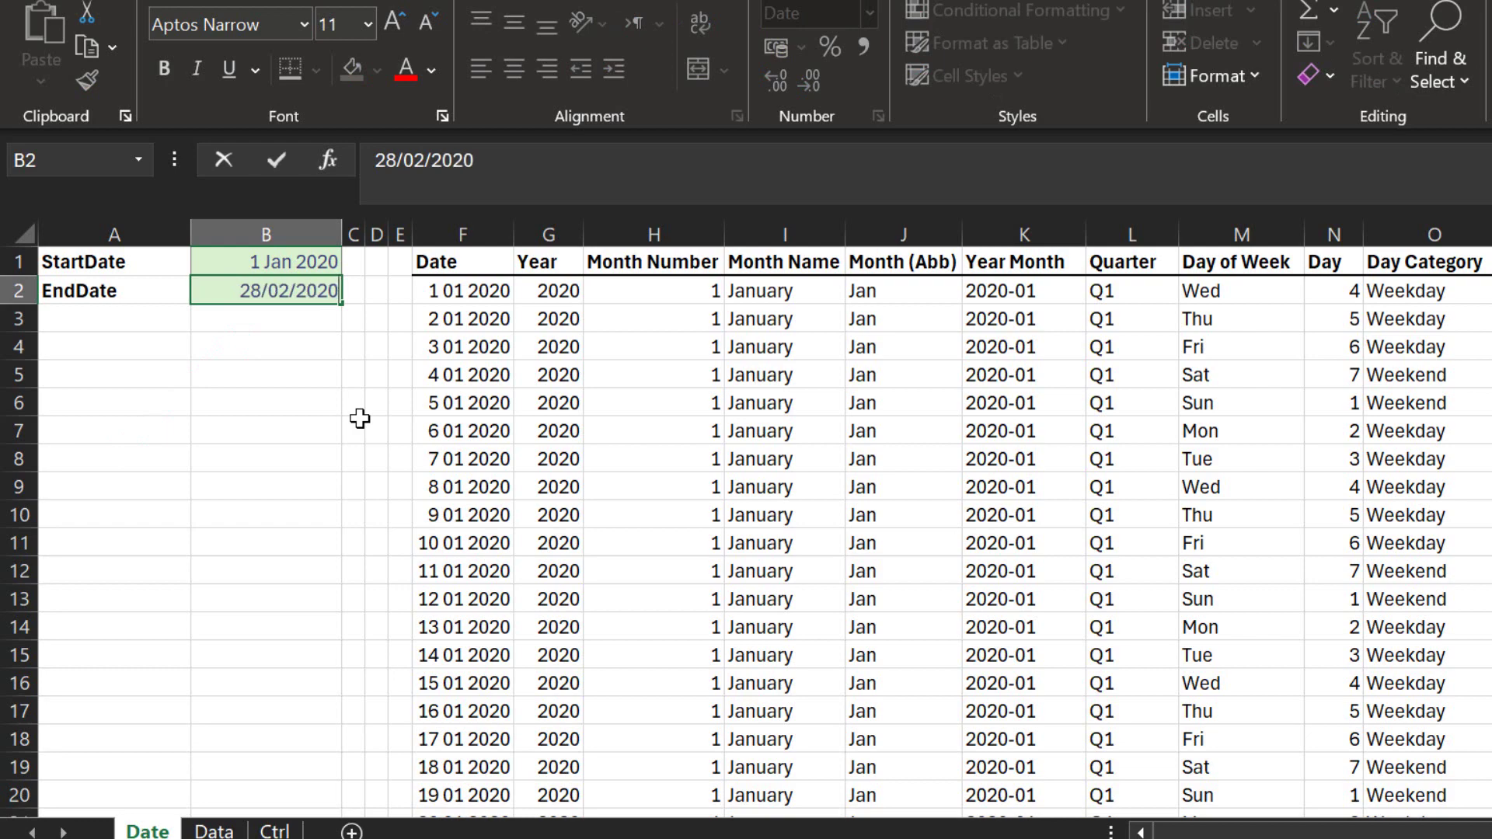
key("ctrl+Return")
key("Return")
Check the last row of the spilled Date column against the new EndDate, then return to the first date in F2.
left_click(486, 294)
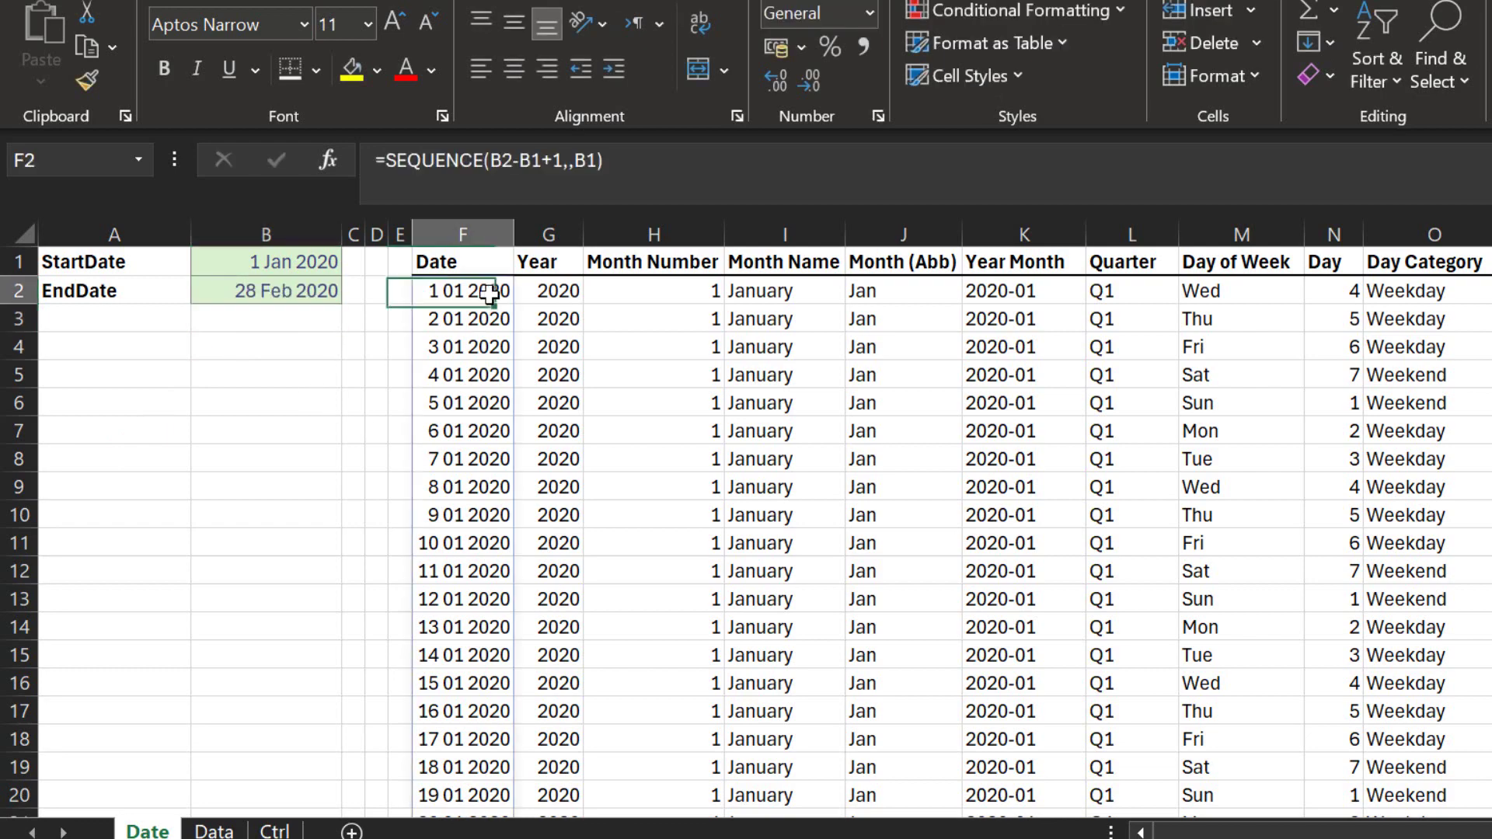
key("ctrl+Down")
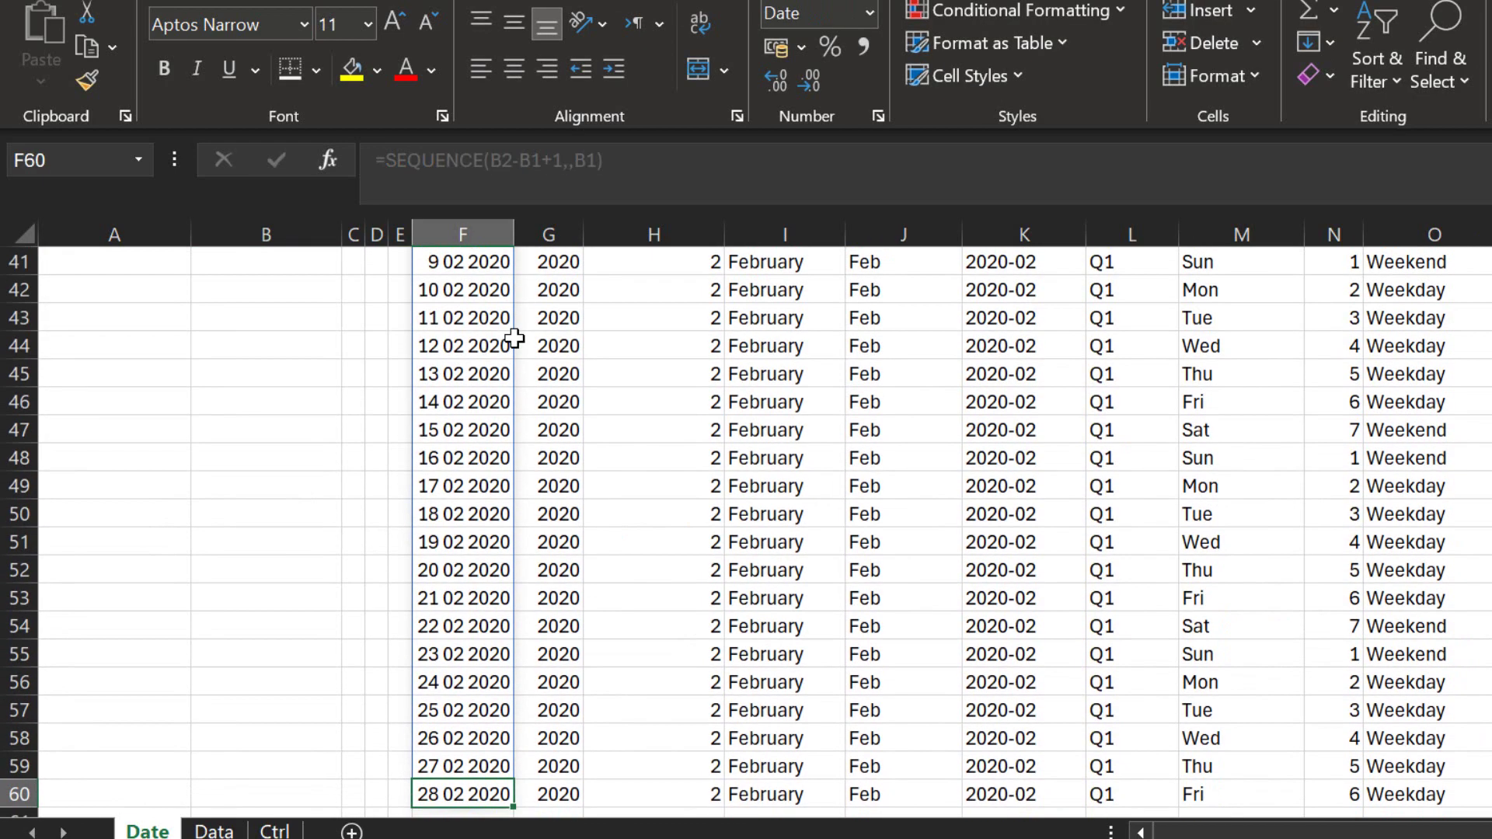
scroll(513, 340, "down", 3)
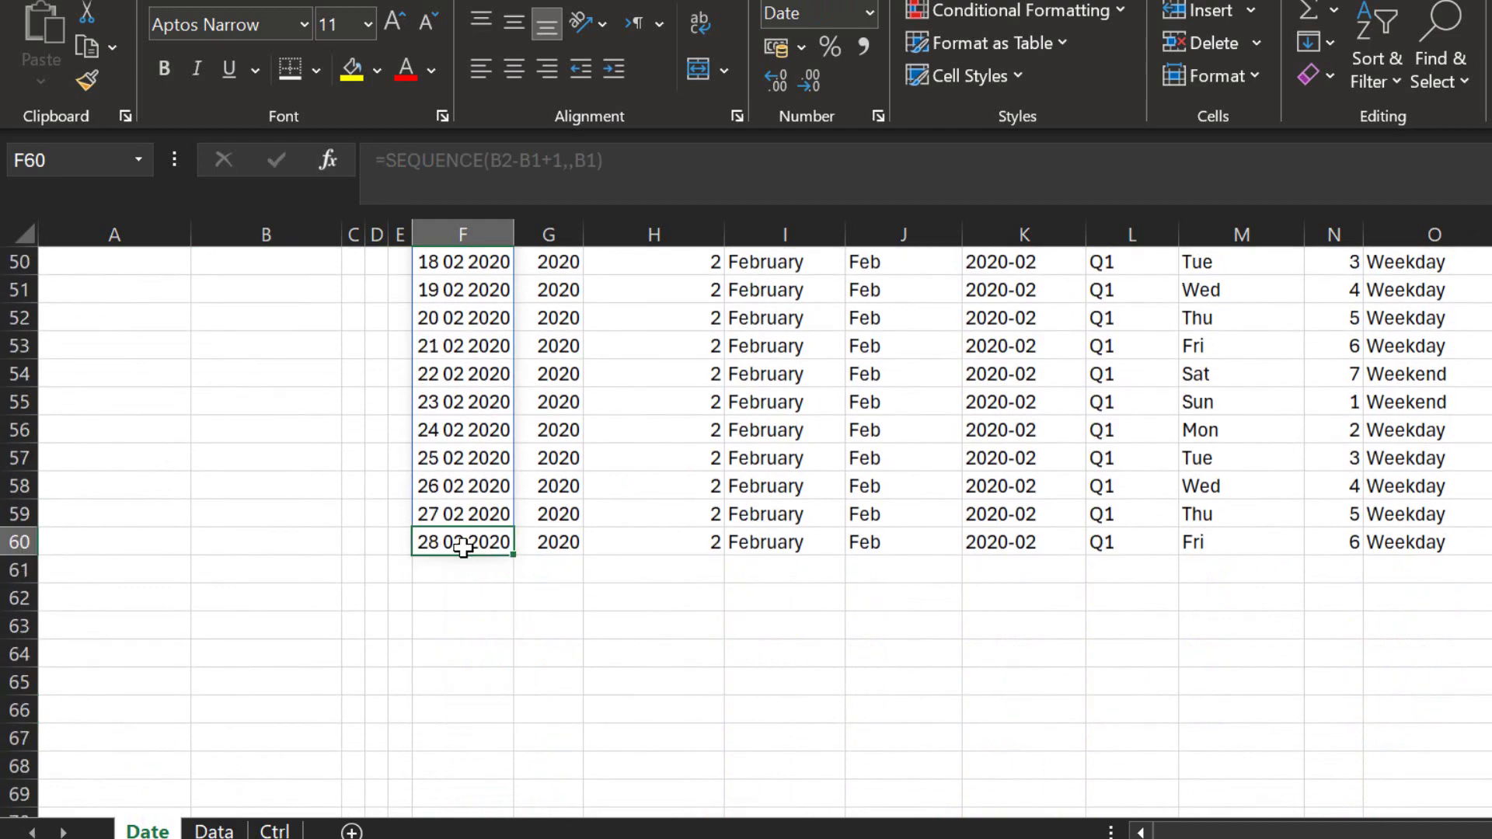
scroll(466, 493, "up", 15)
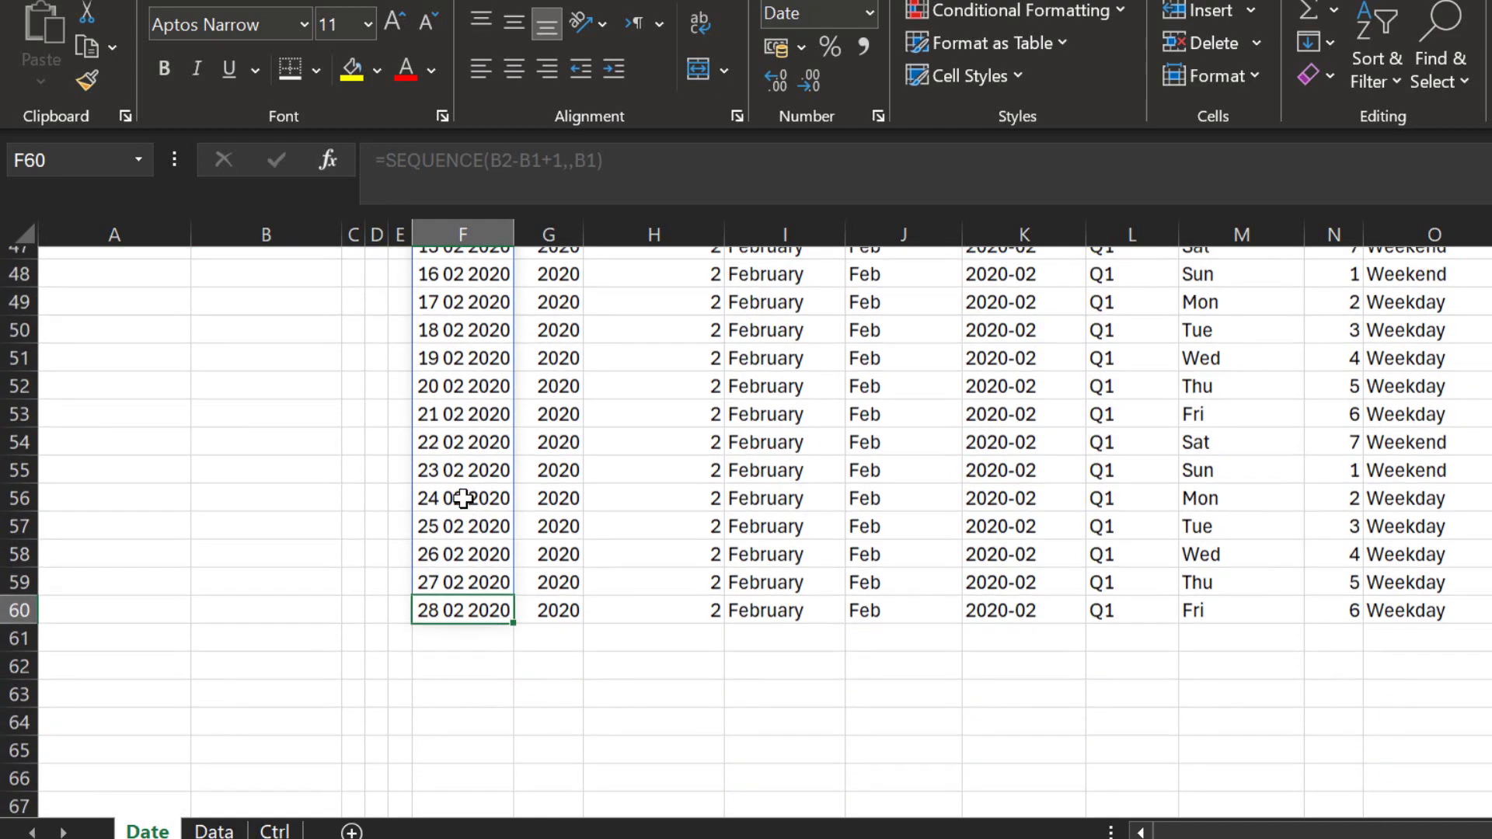
left_click(465, 291)
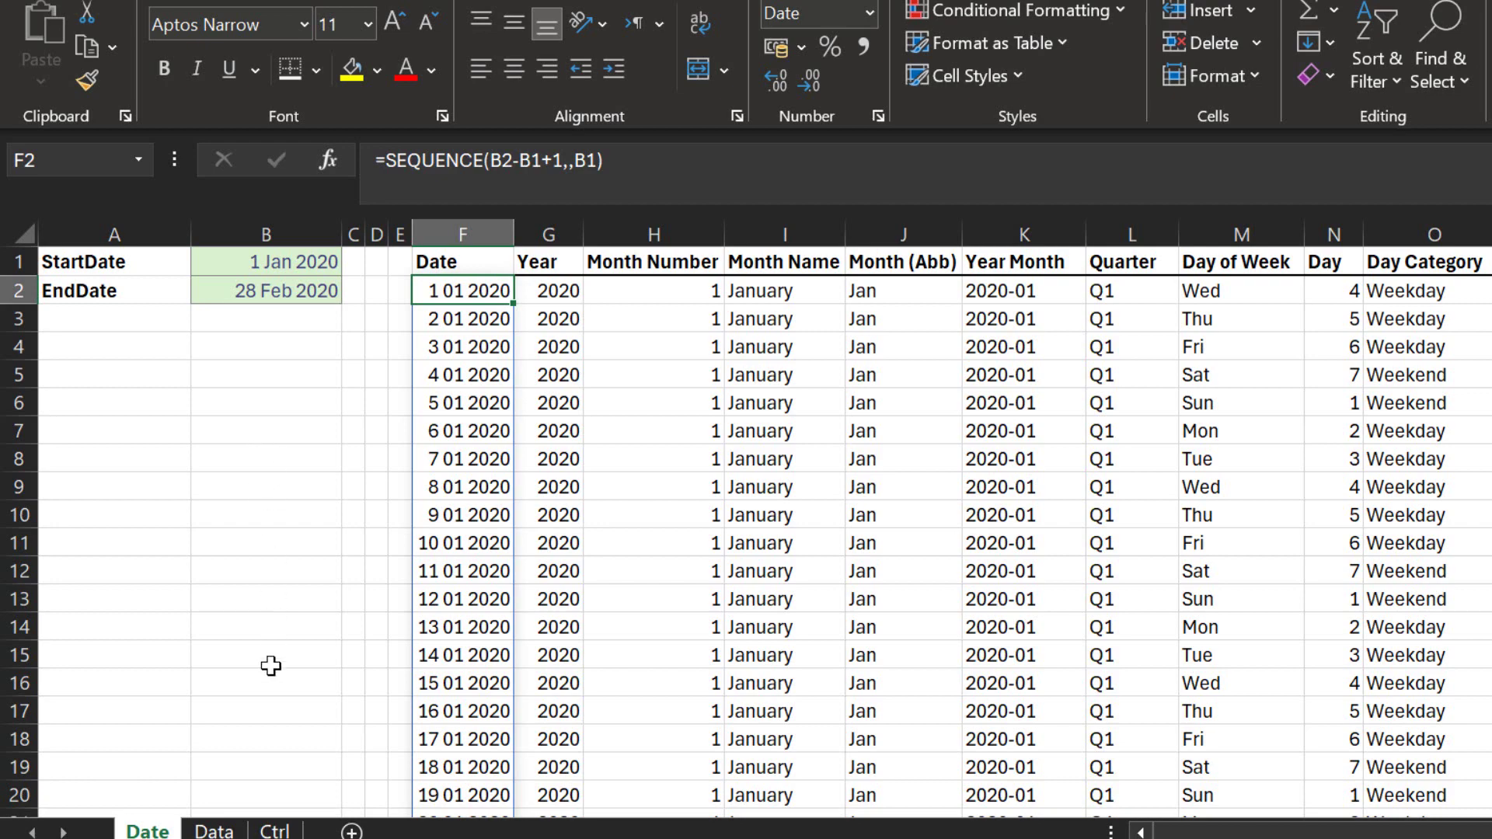
Examine the Trade Date column on the Data sheet, including its first date in D2, and return to the Date sheet.
left_click(214, 830)
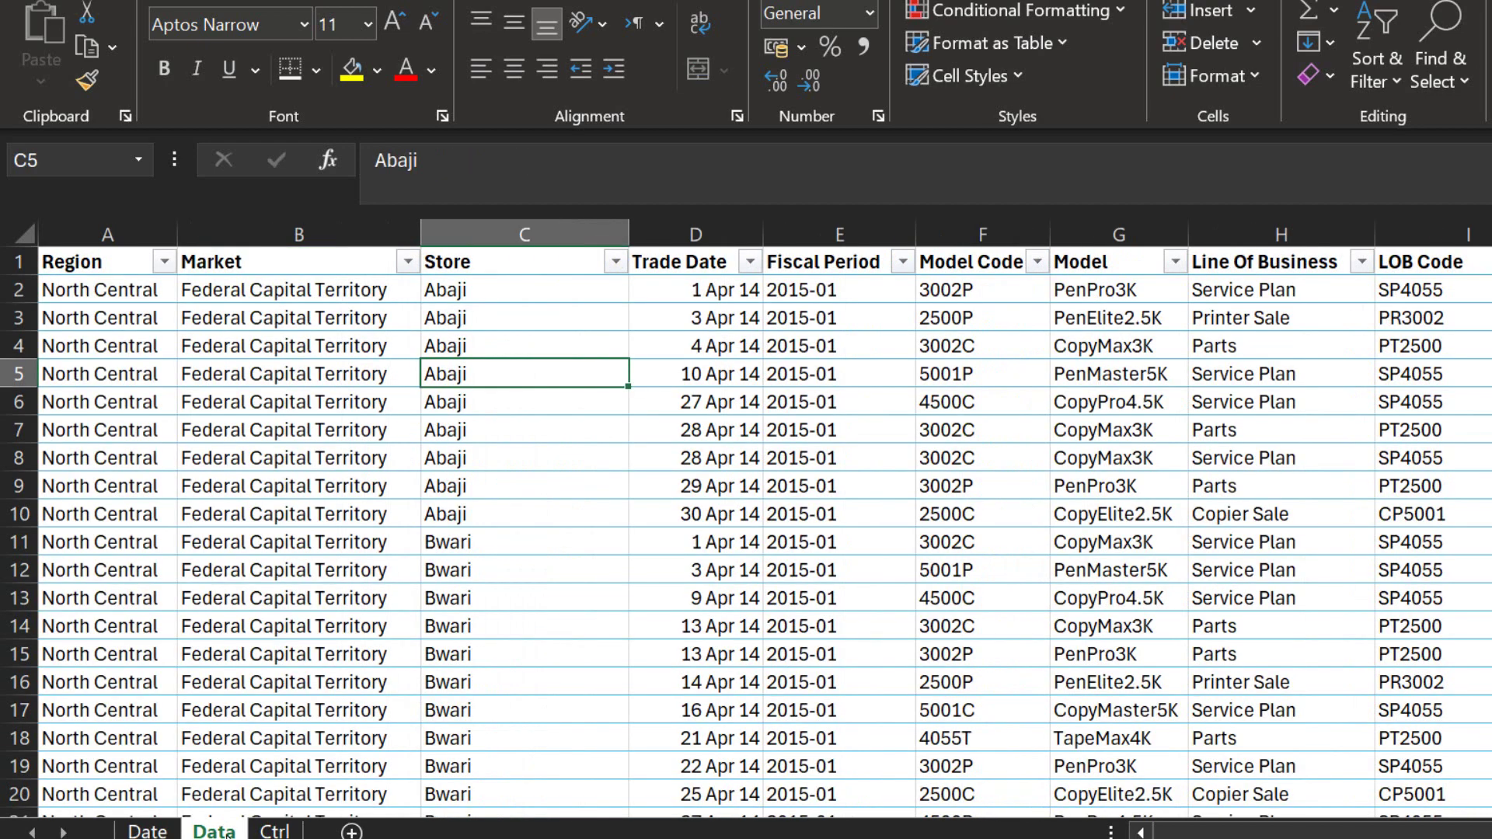
left_click(160, 406)
left_click(137, 301)
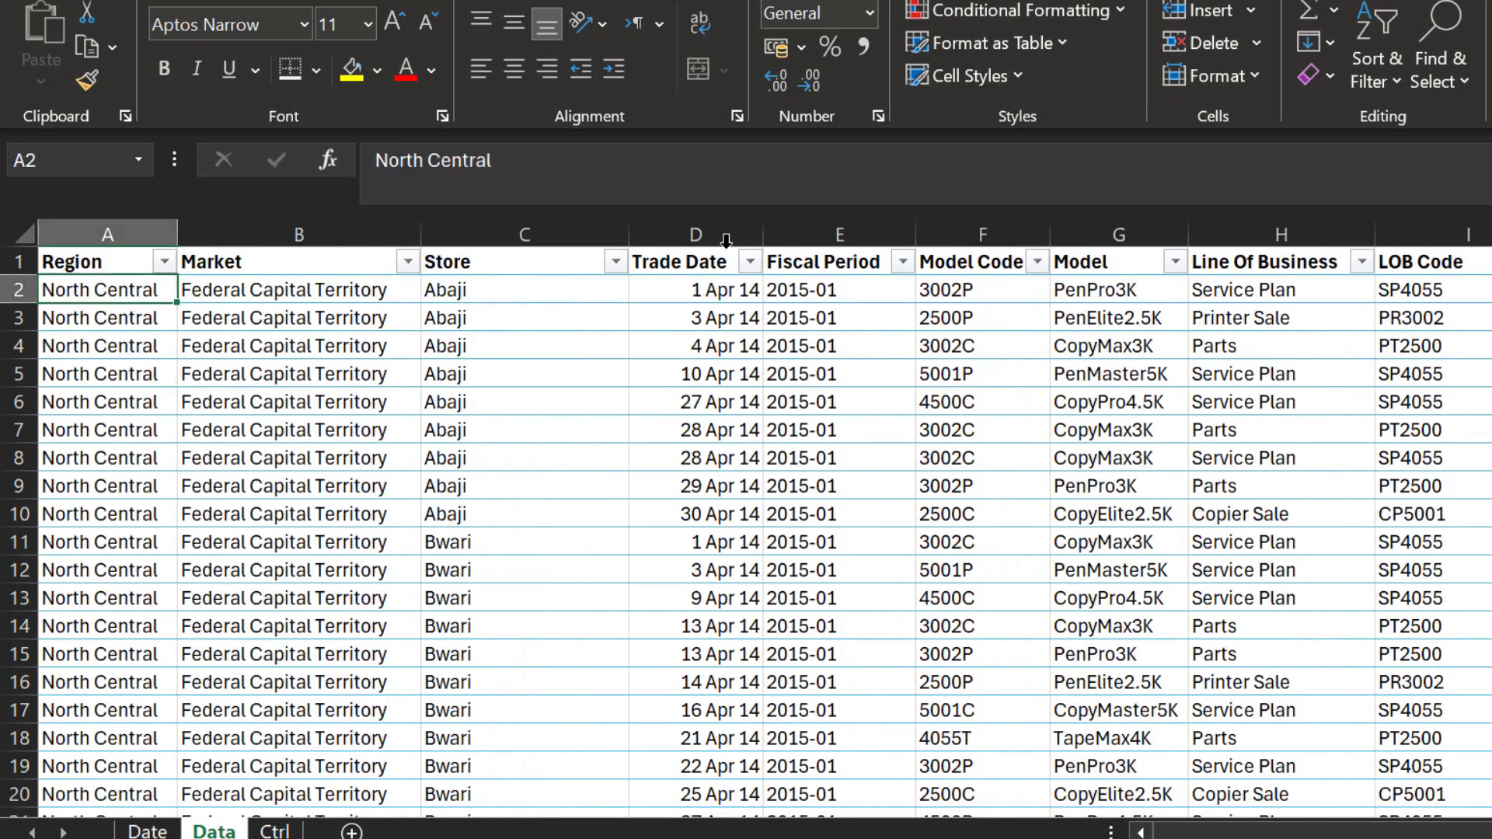
left_click(704, 233)
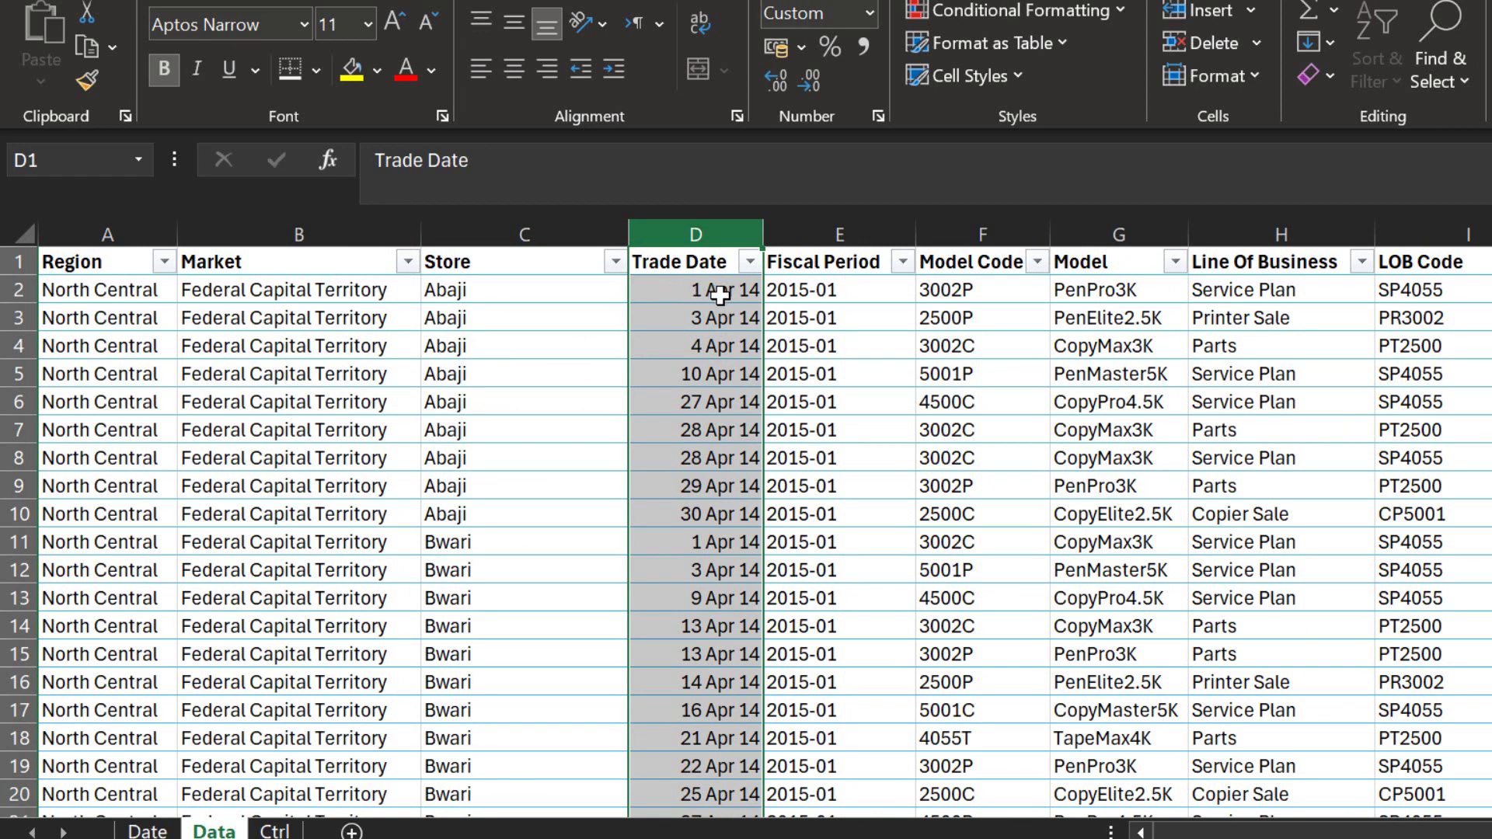
scroll(714, 477, "down", 4)
scroll(714, 477, "down", 8)
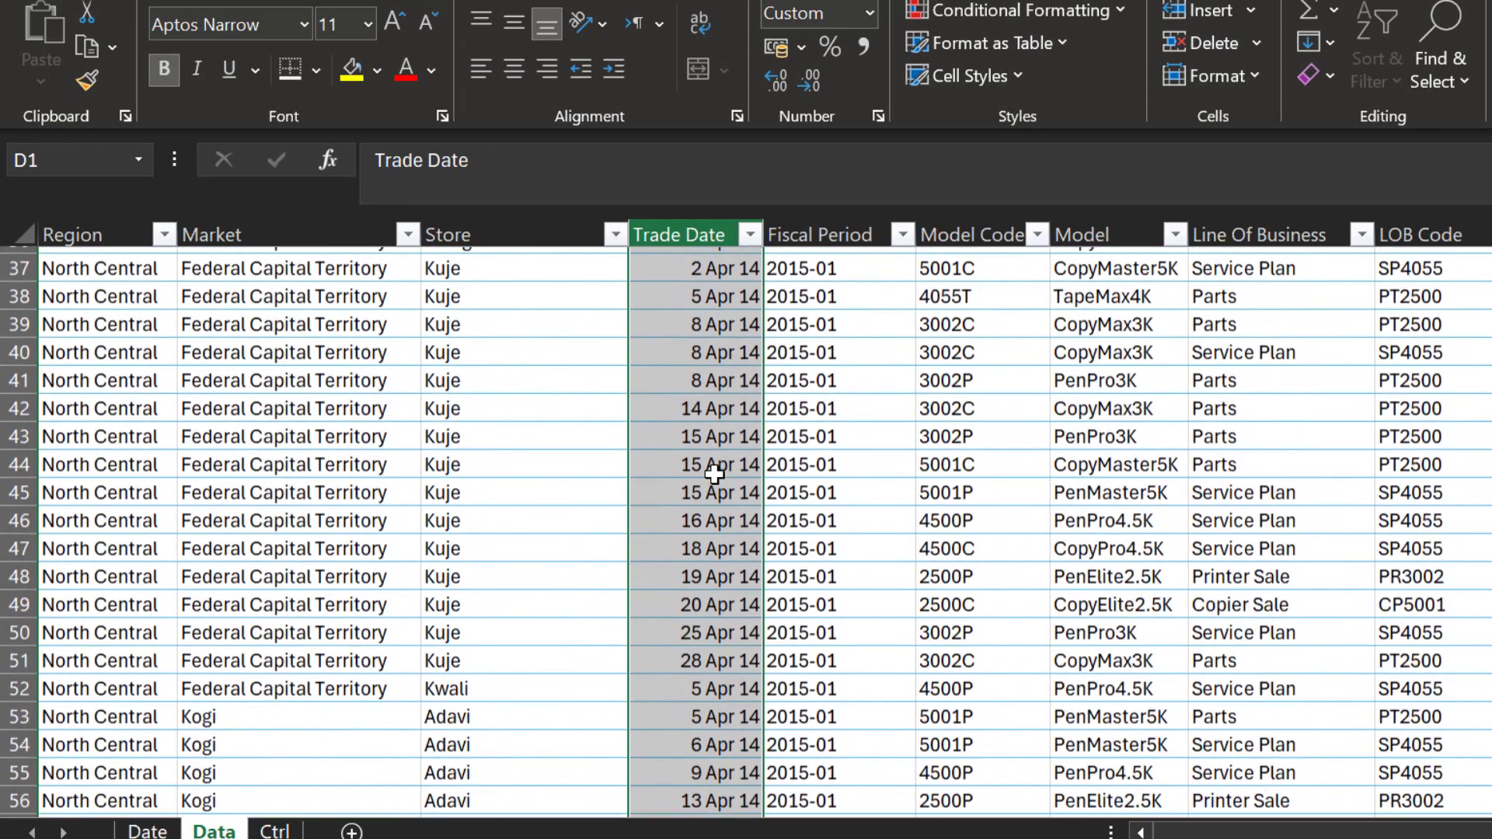
scroll(714, 477, "up", 12)
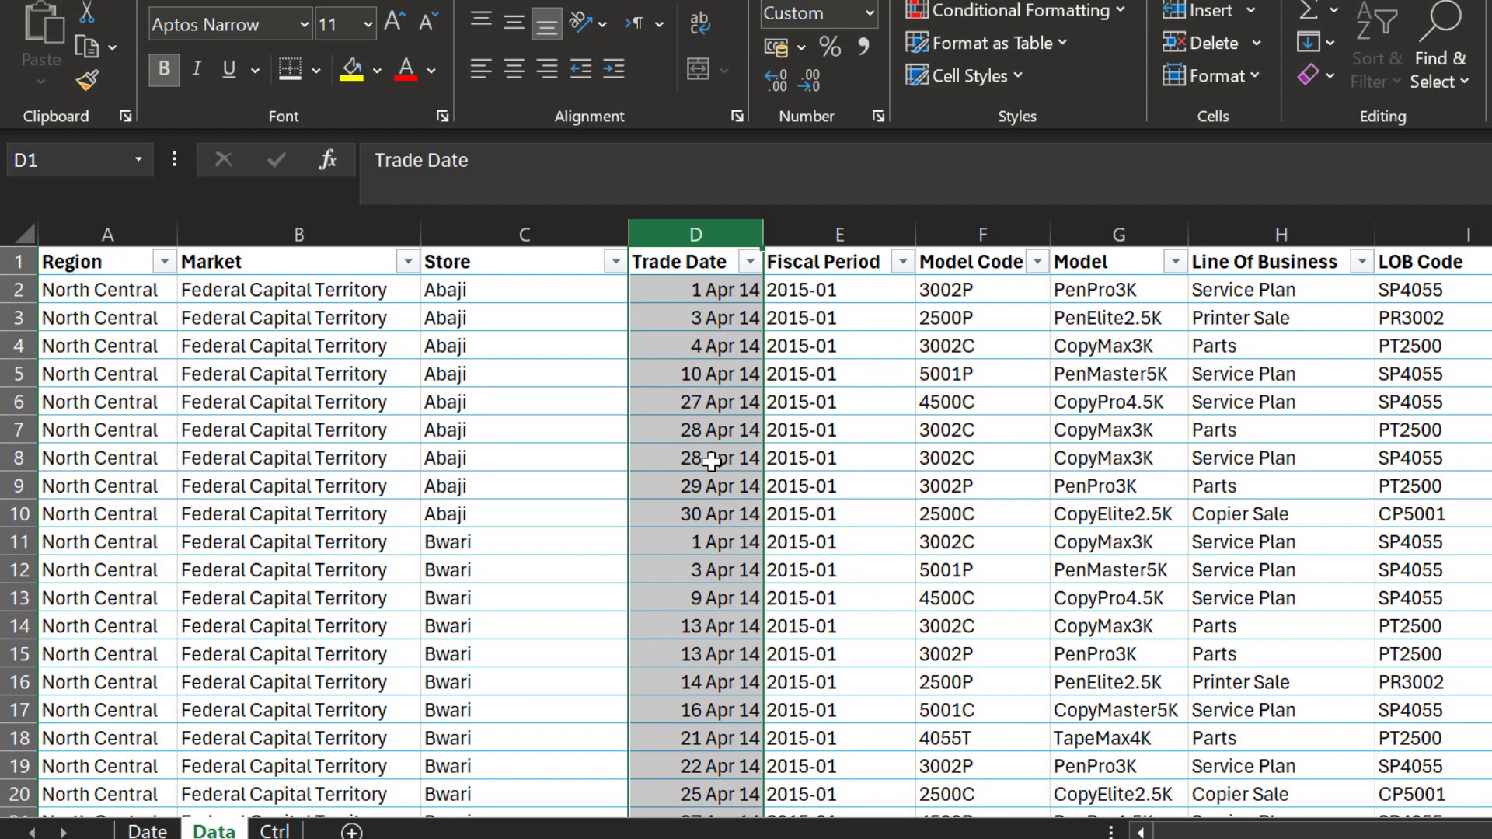
left_click(701, 293)
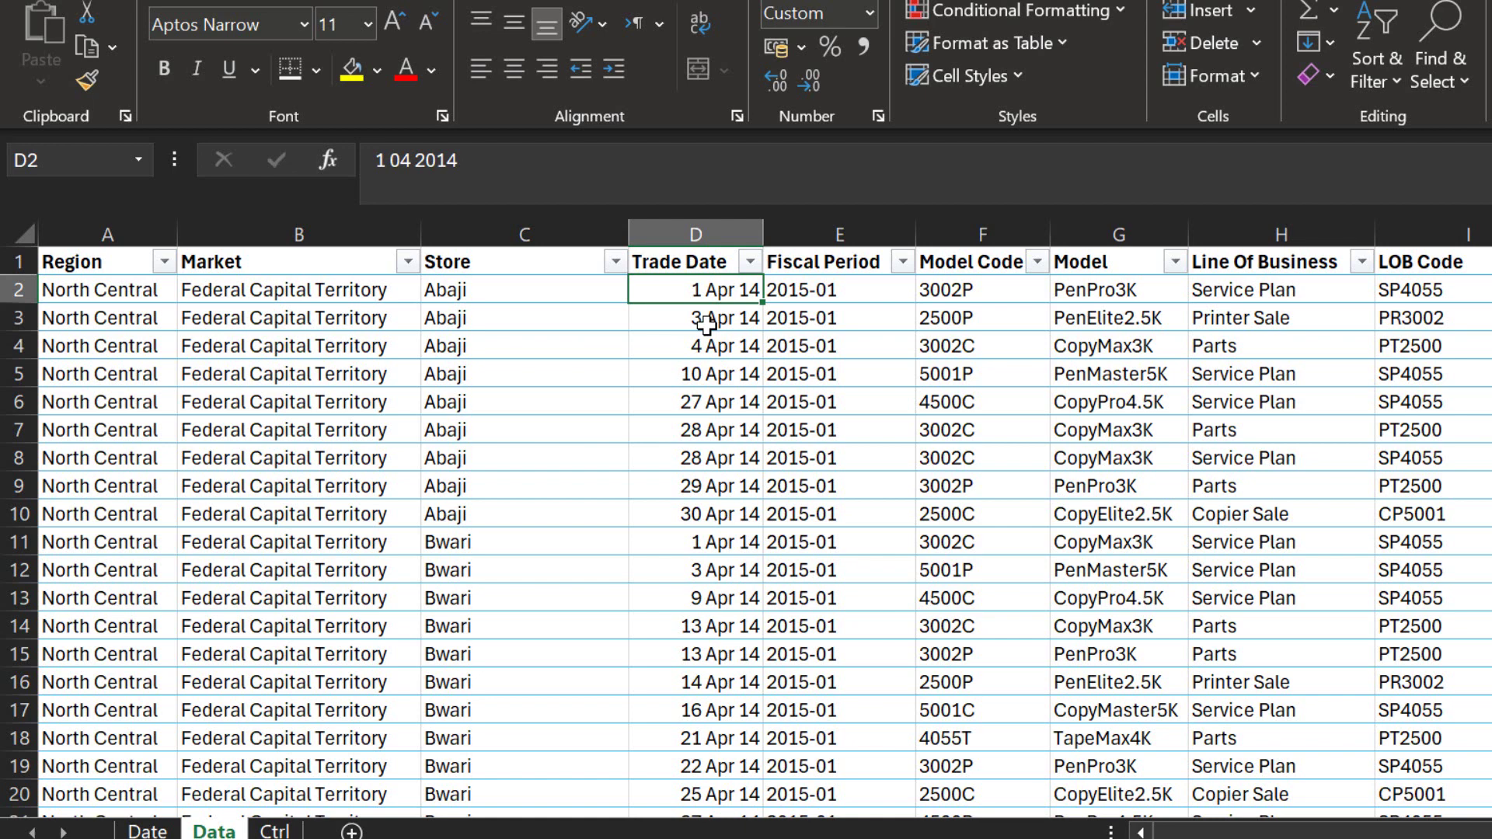
left_click(147, 832)
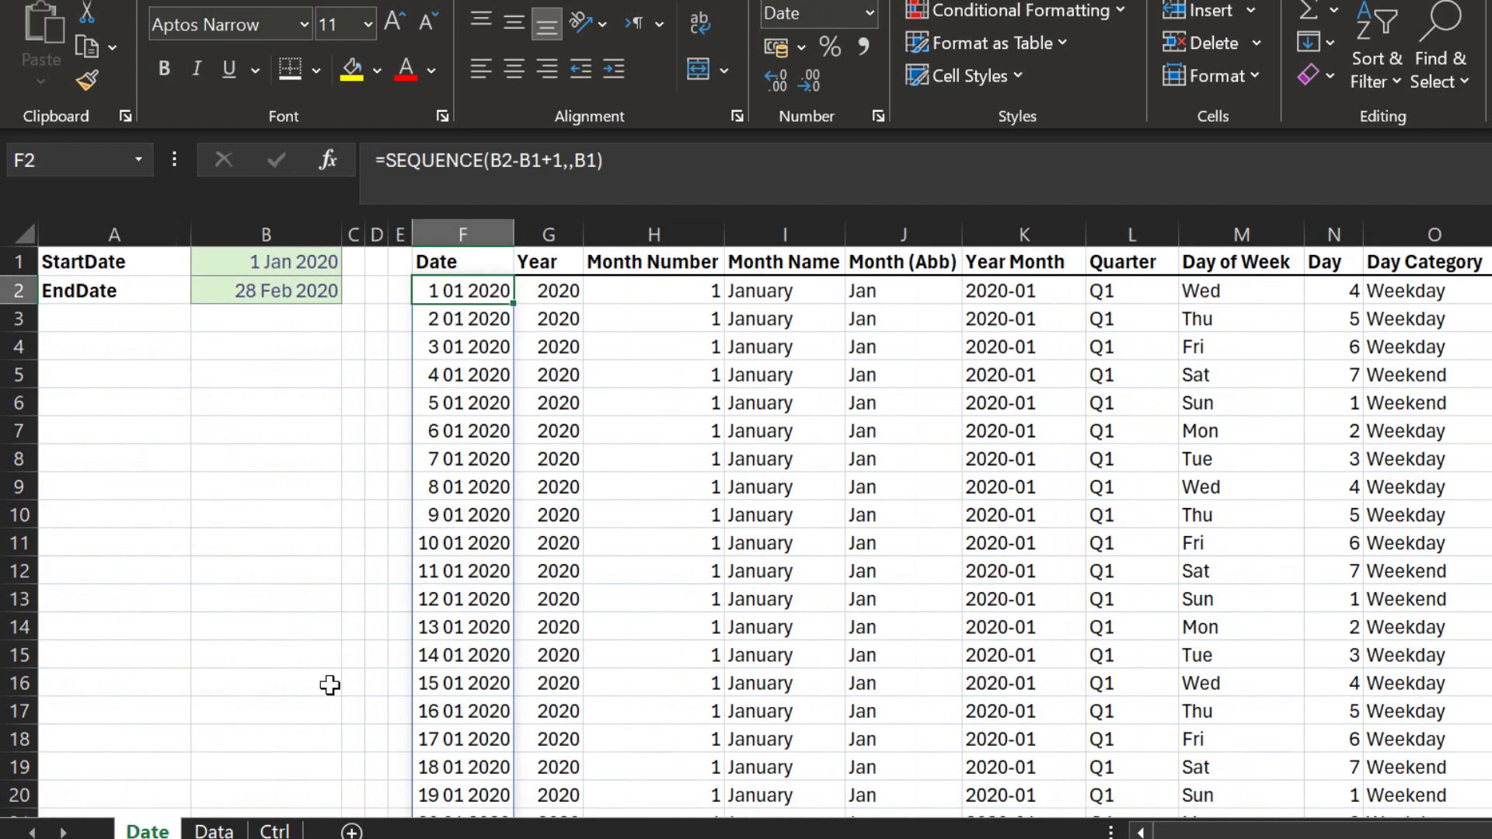